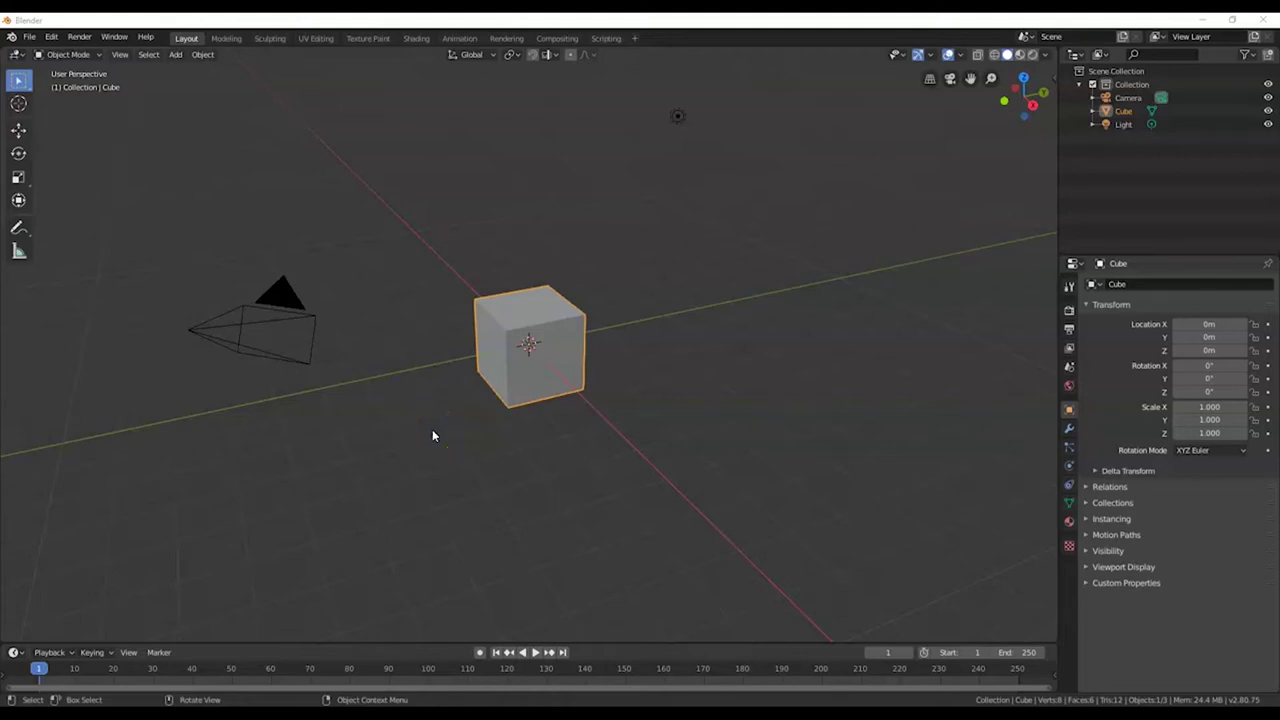
Select the cube and visit the Modeling, Sculpting, UV Editing, Texture Paint and Shading workspaces
left_click(513, 367)
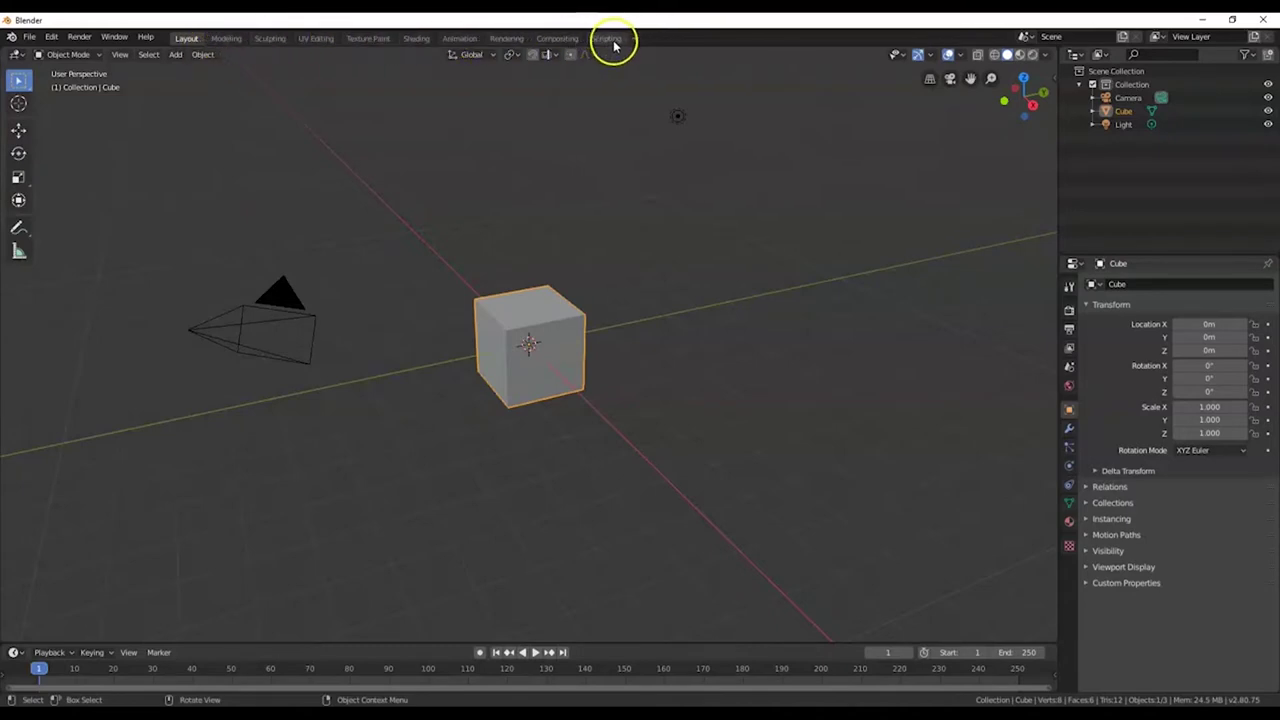
left_click(220, 39)
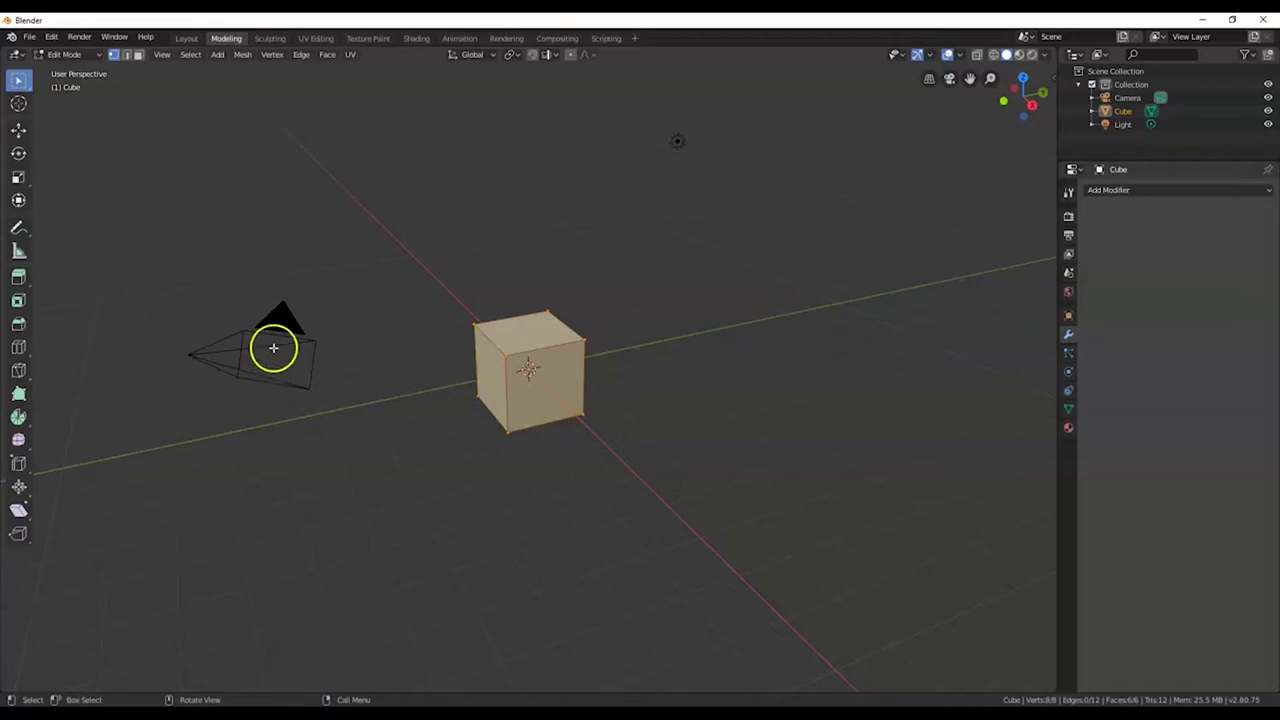
left_click(268, 39)
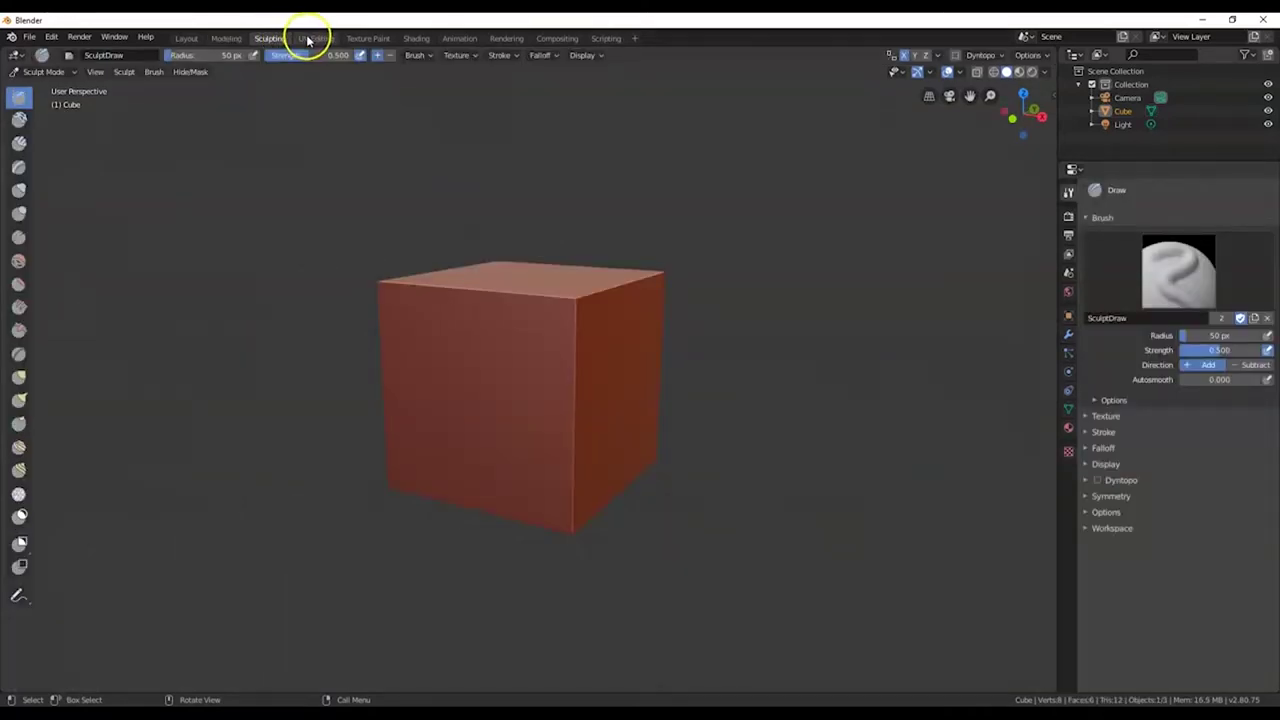
left_click(307, 38)
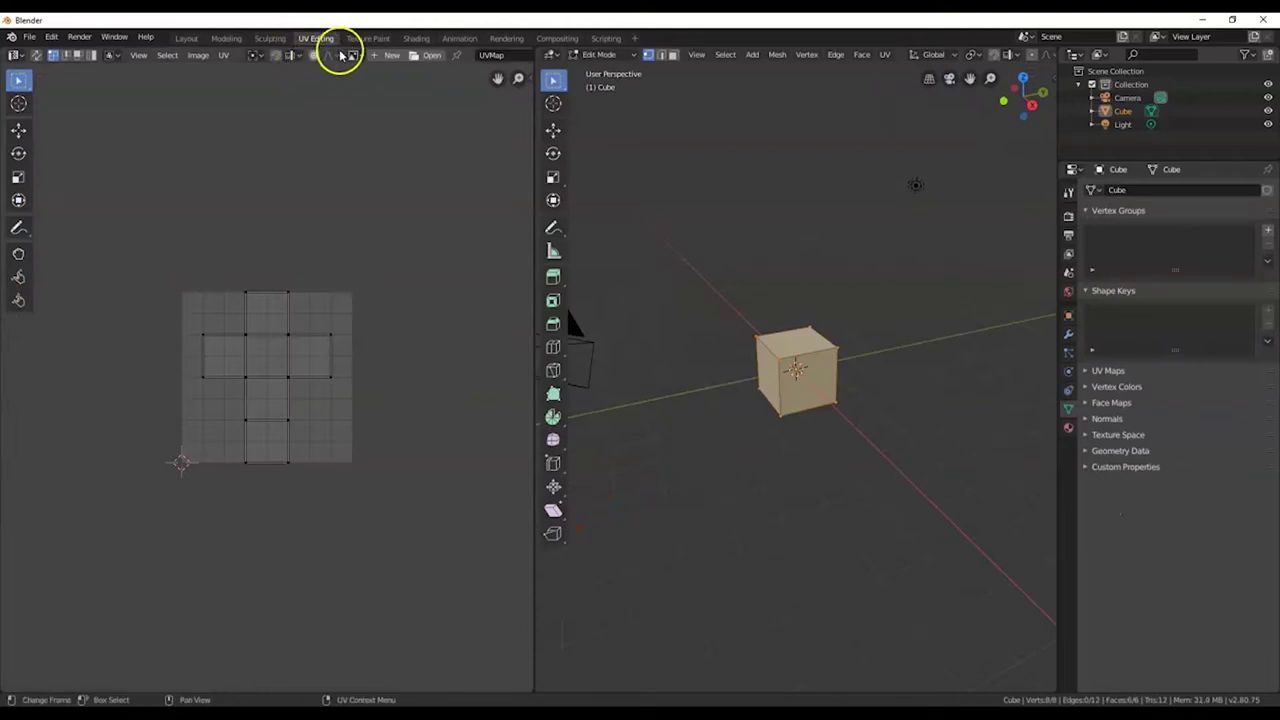
left_click(368, 39)
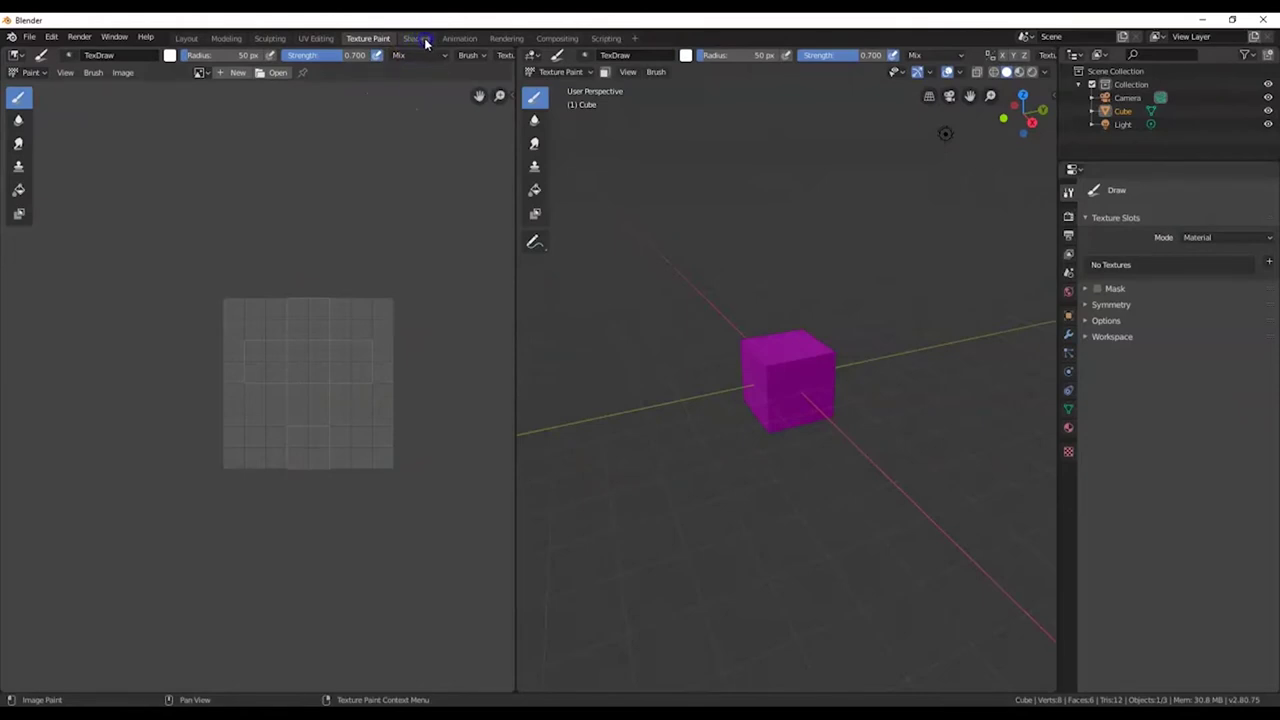
left_click(416, 39)
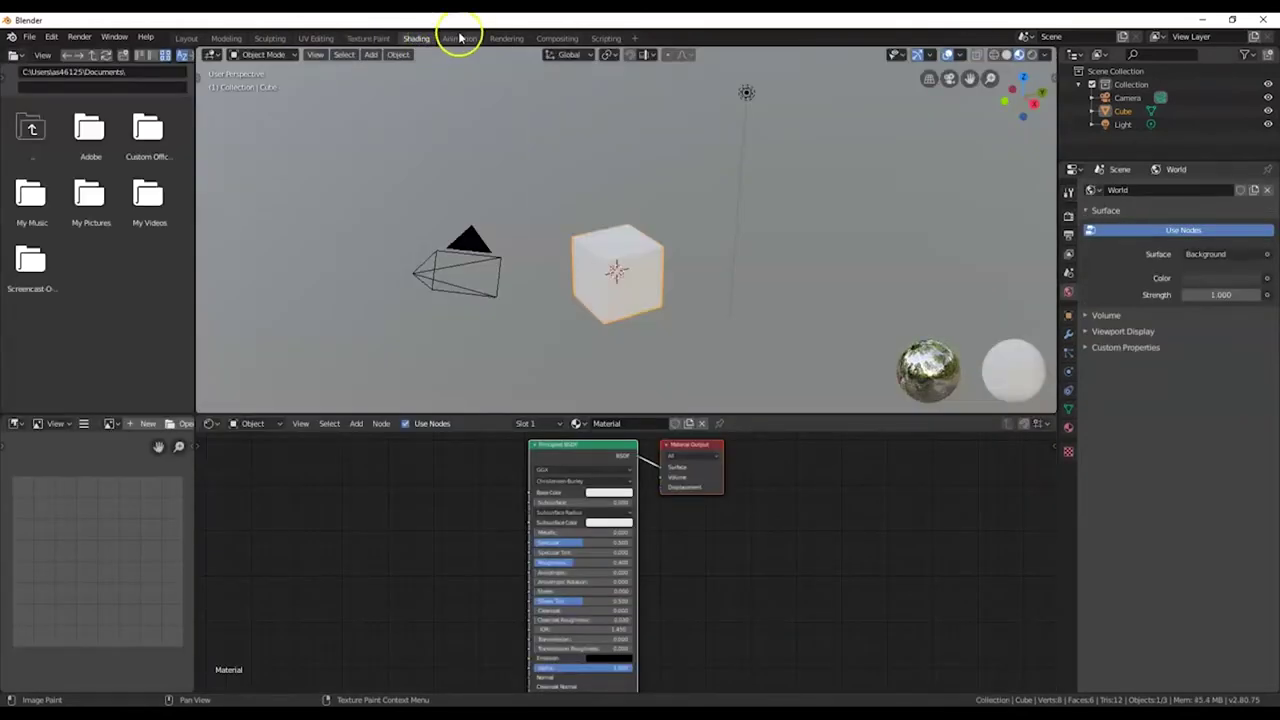
Continue through the Animation, Rendering, Compositing and Scripting workspaces, then return to Shading
left_click(459, 38)
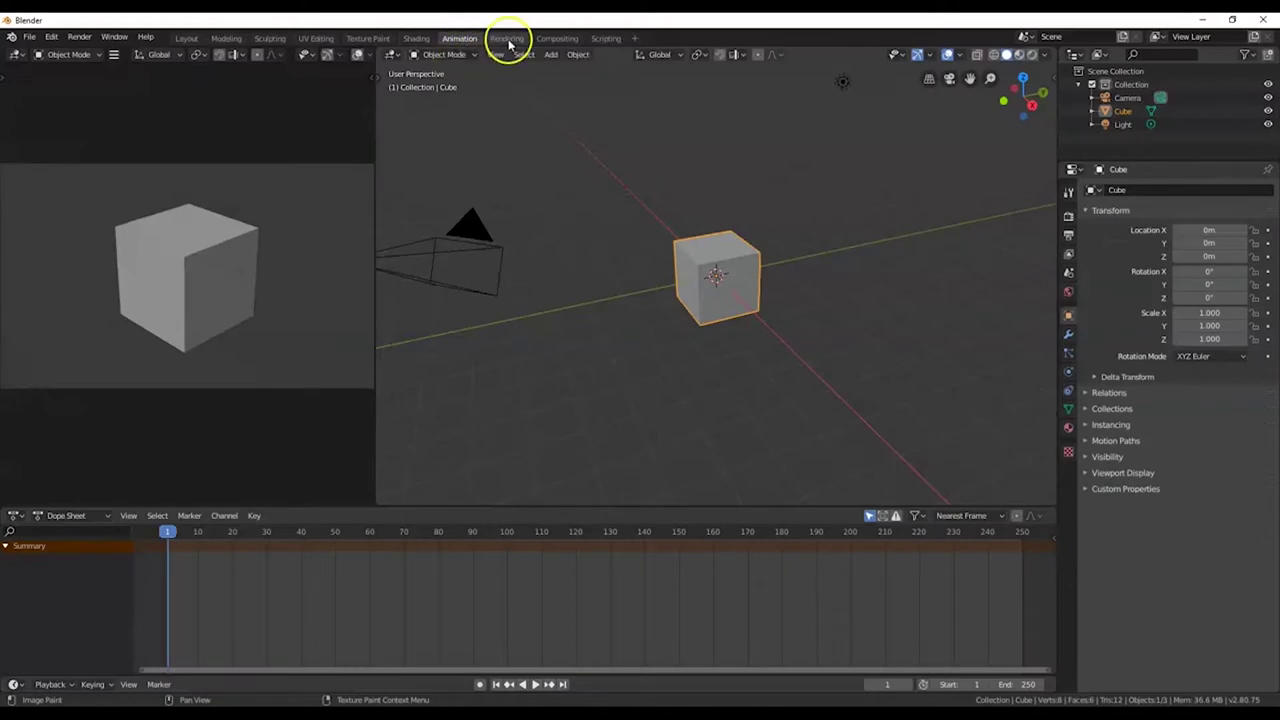
left_click(507, 39)
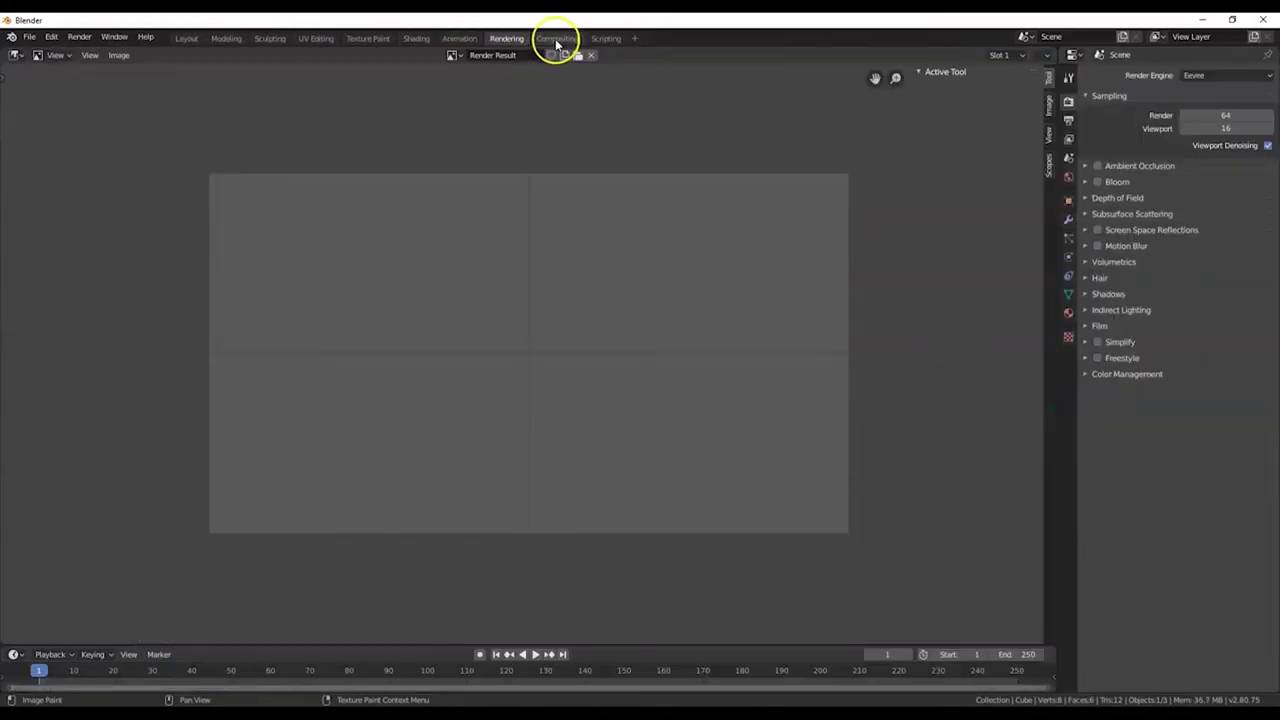
left_click(557, 40)
left_click(605, 39)
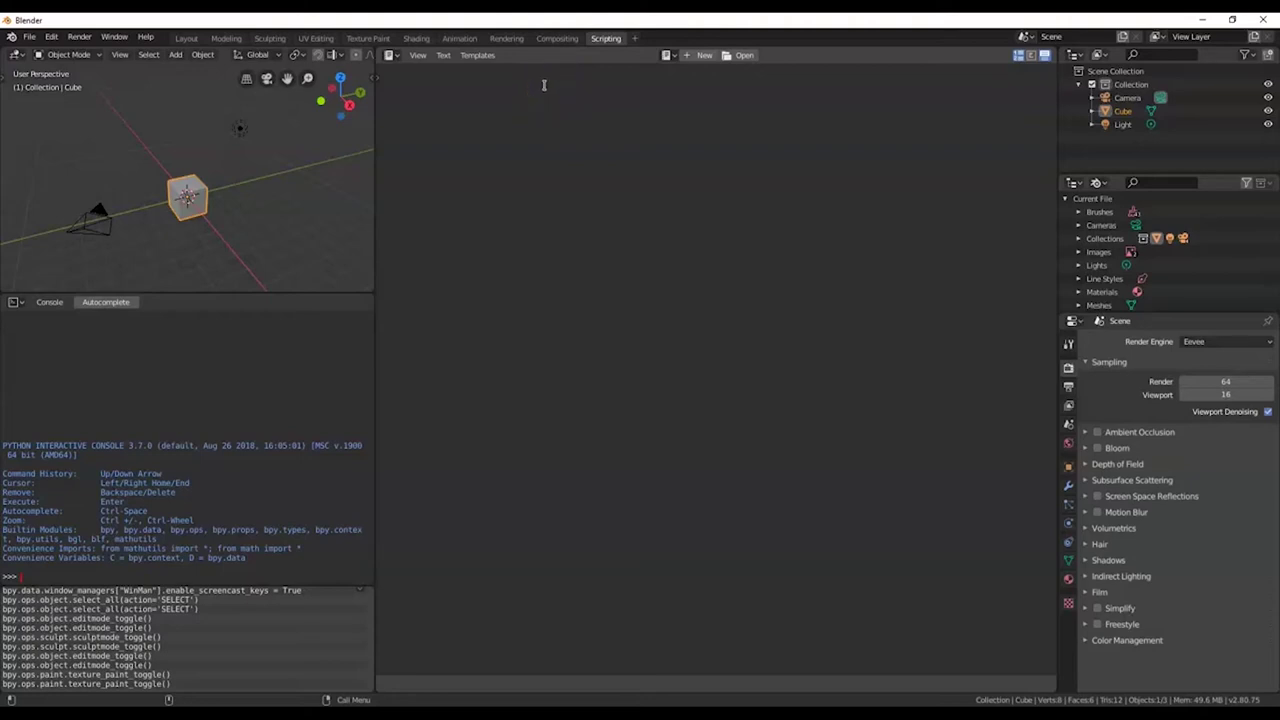
left_click(415, 39)
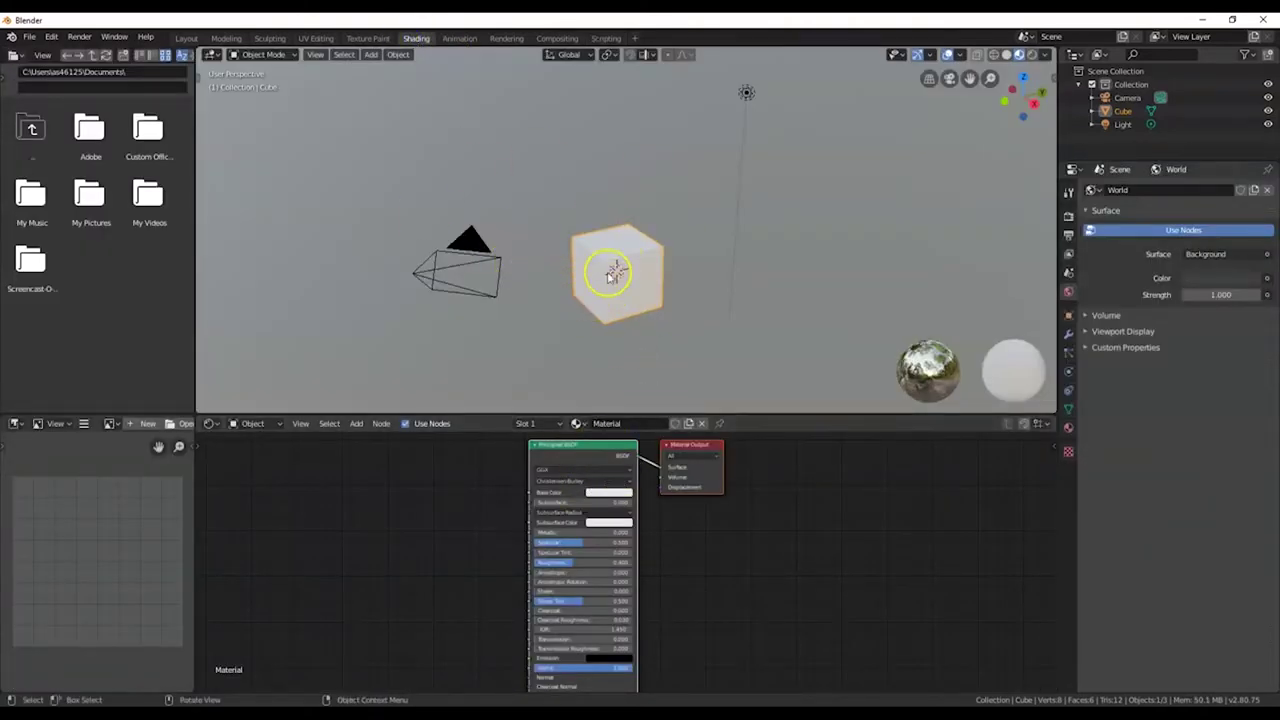
Isolate the cube in local view, then revisit Texture Paint, UV Editing, Sculpting, Modeling and Layout
key("KP_Divide")
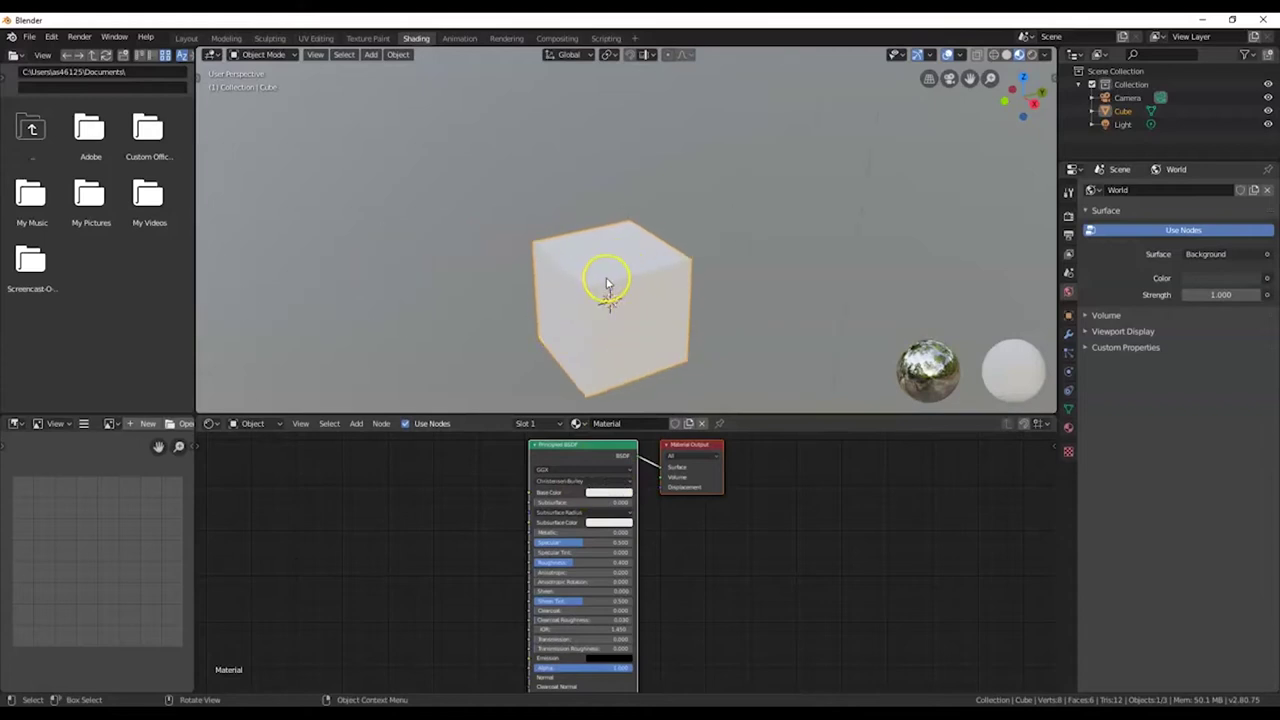
left_click(362, 39)
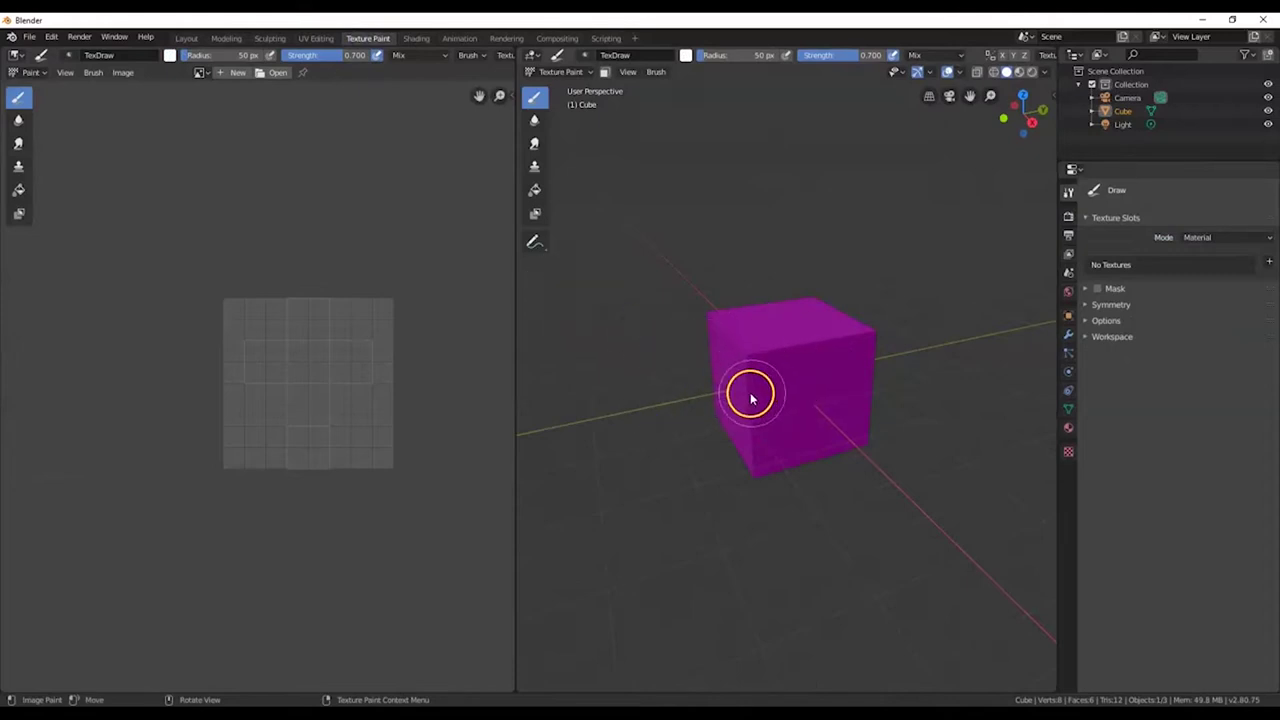
left_click(308, 39)
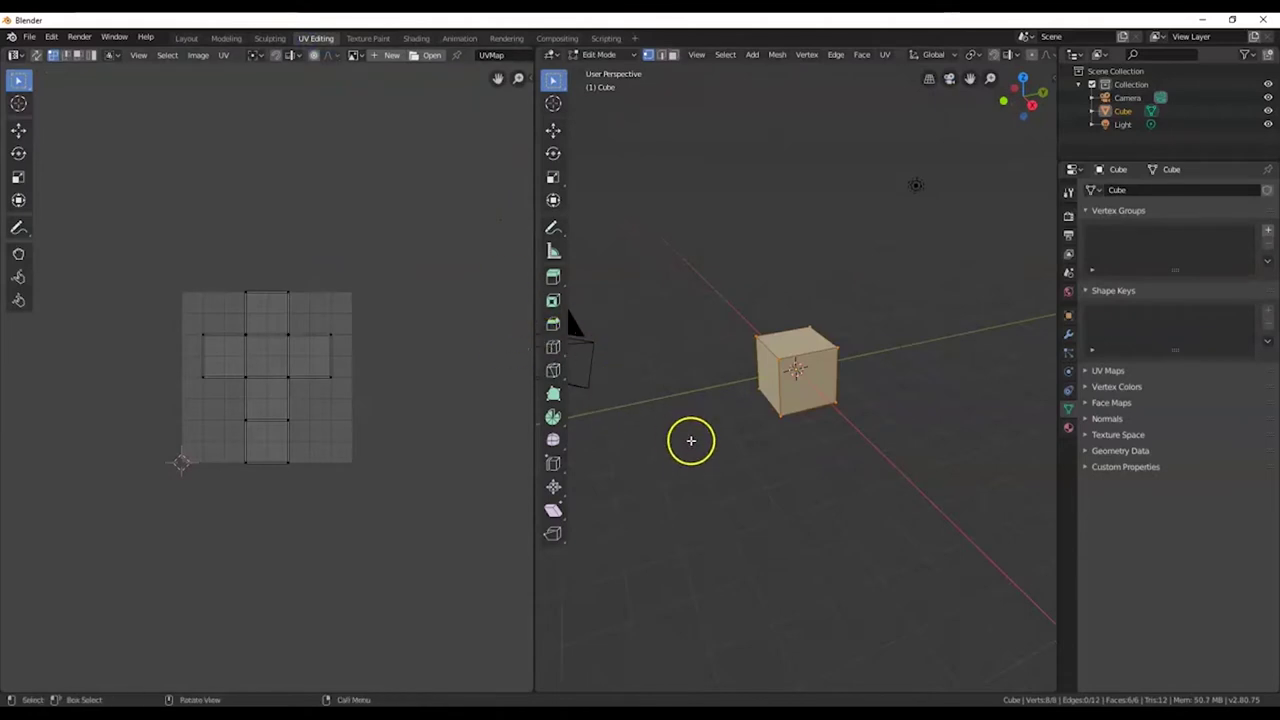
scroll(688, 439, "up", 3)
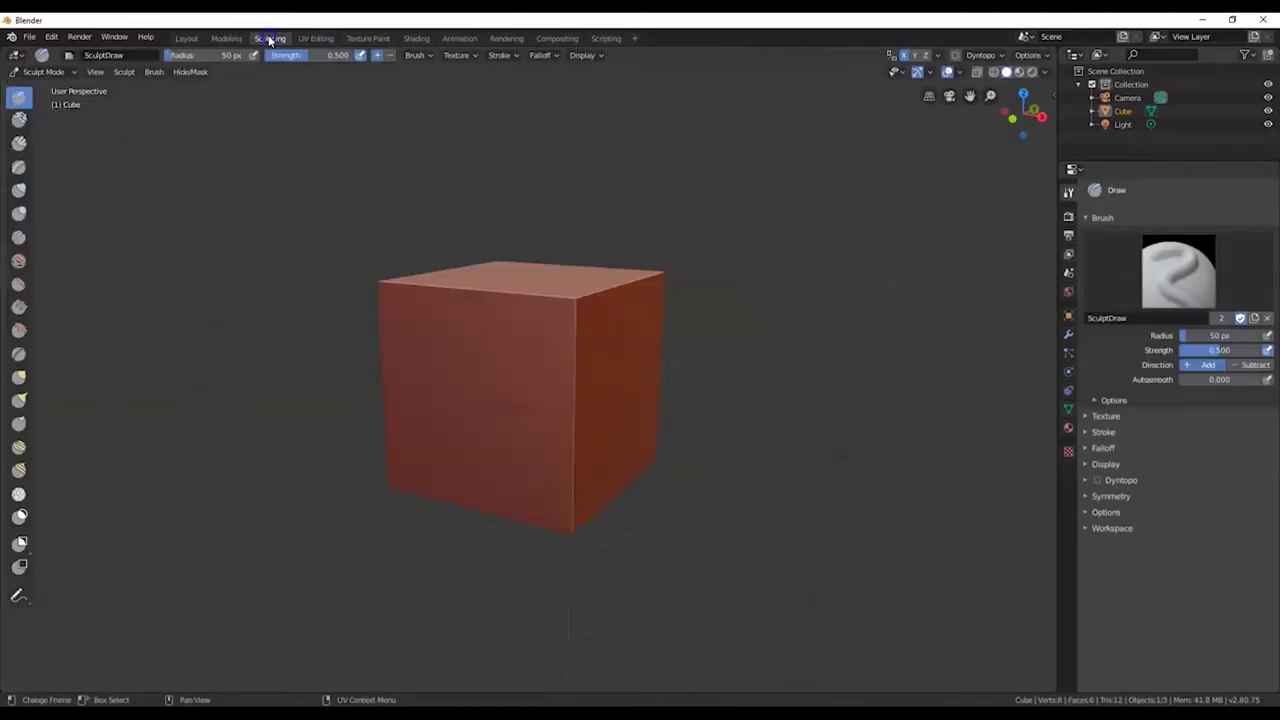
left_click(269, 38)
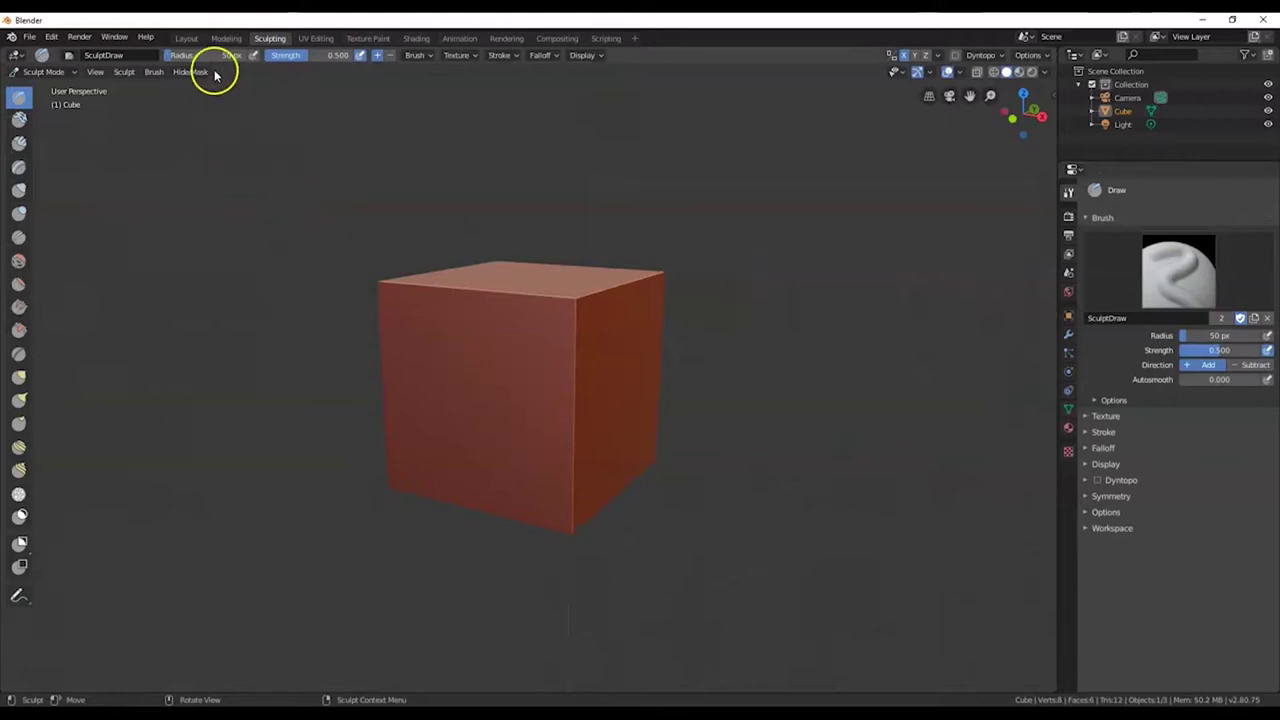
left_click(226, 38)
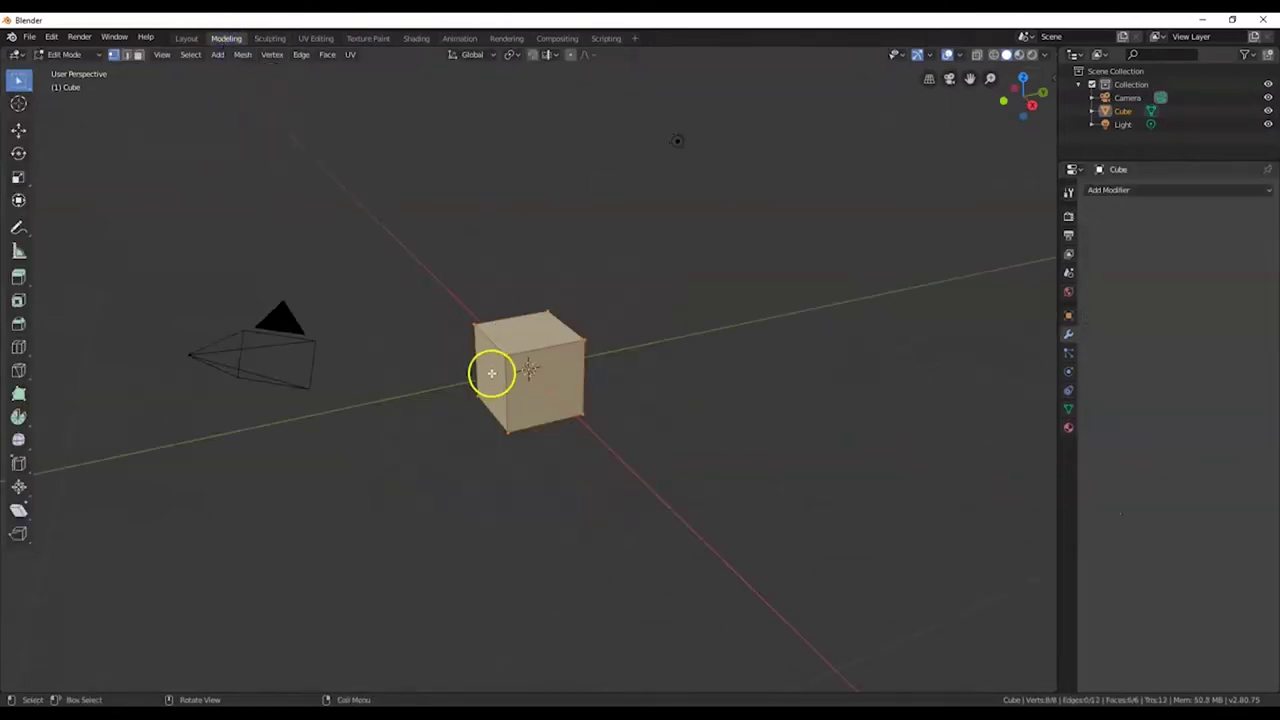
left_click(187, 39)
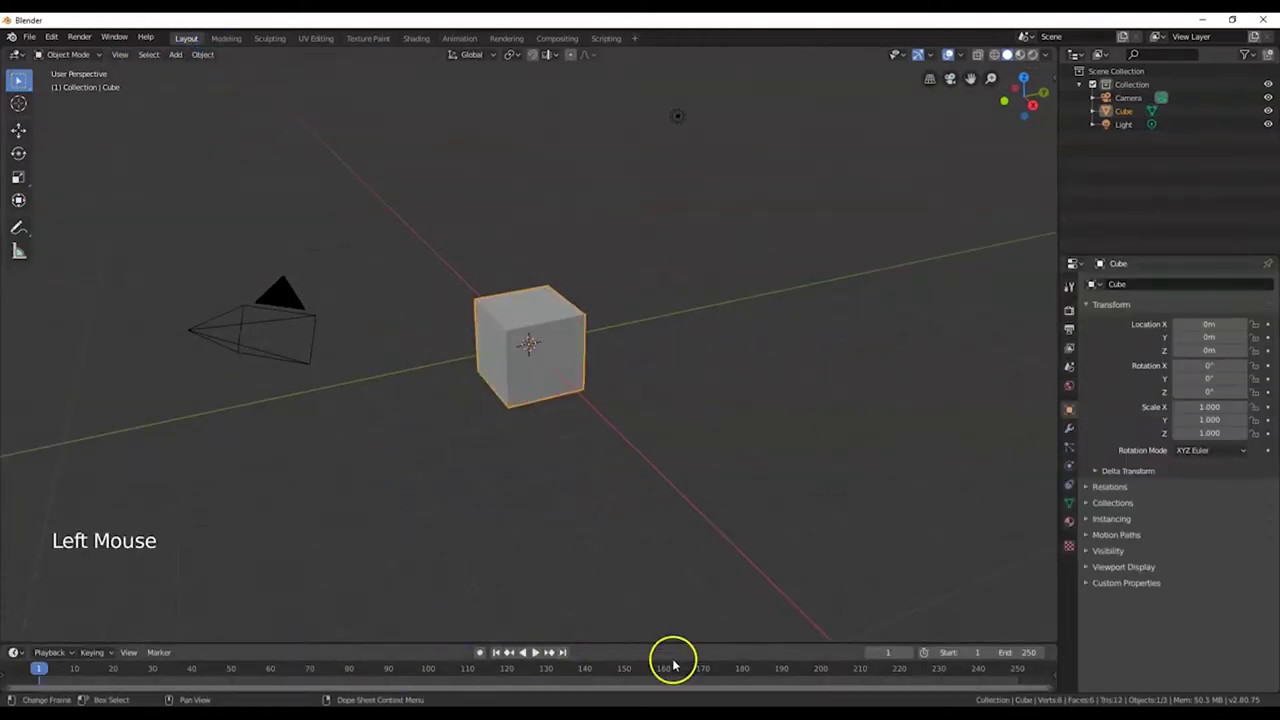
left_click(183, 41)
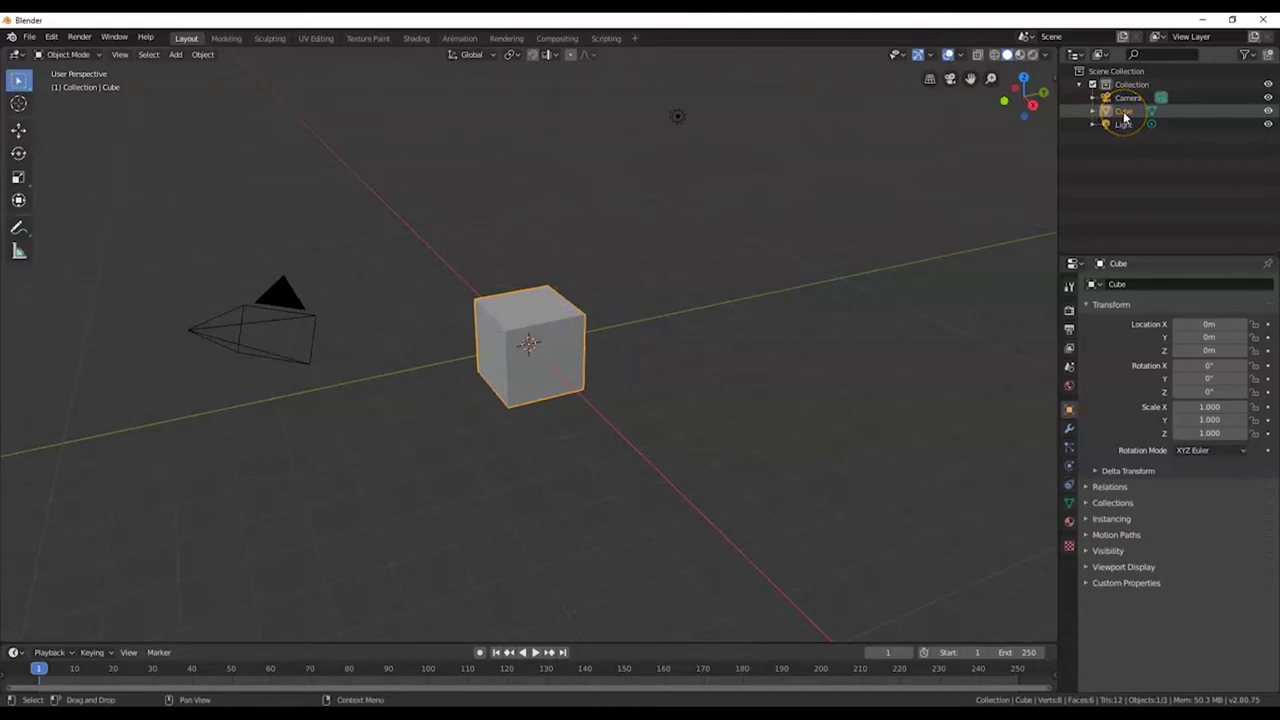
left_click(677, 117)
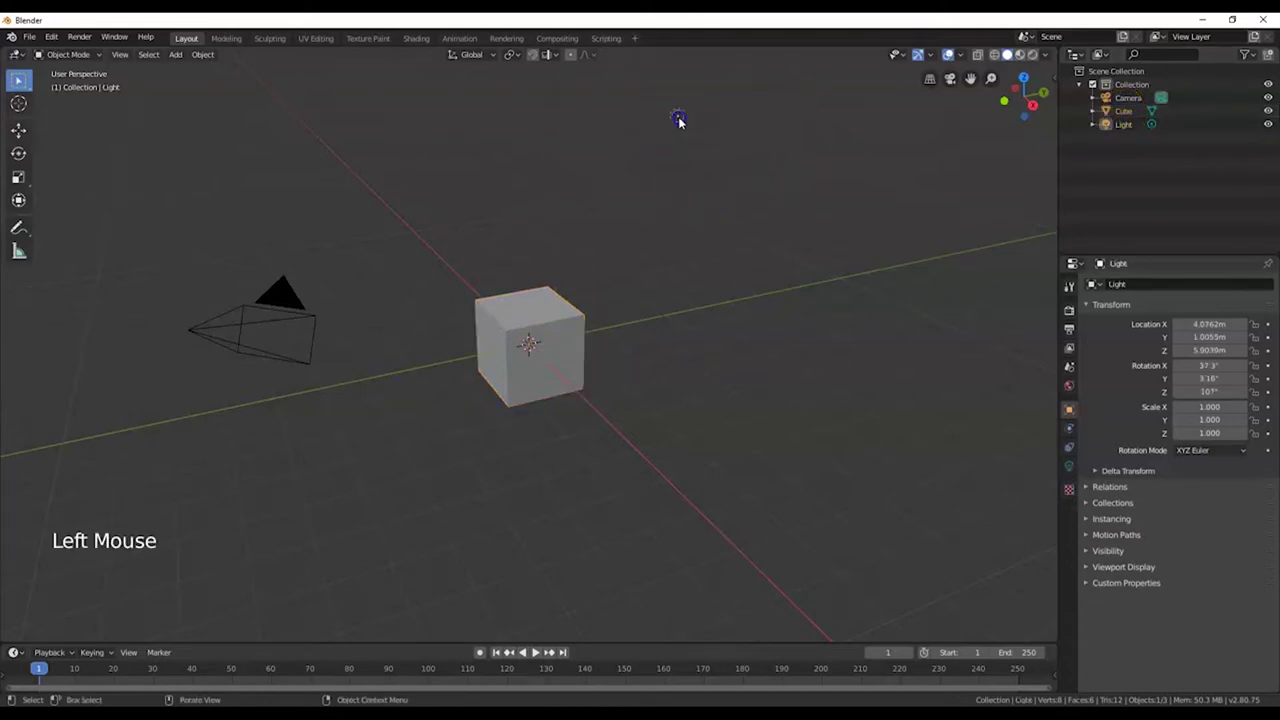
left_click(1128, 99)
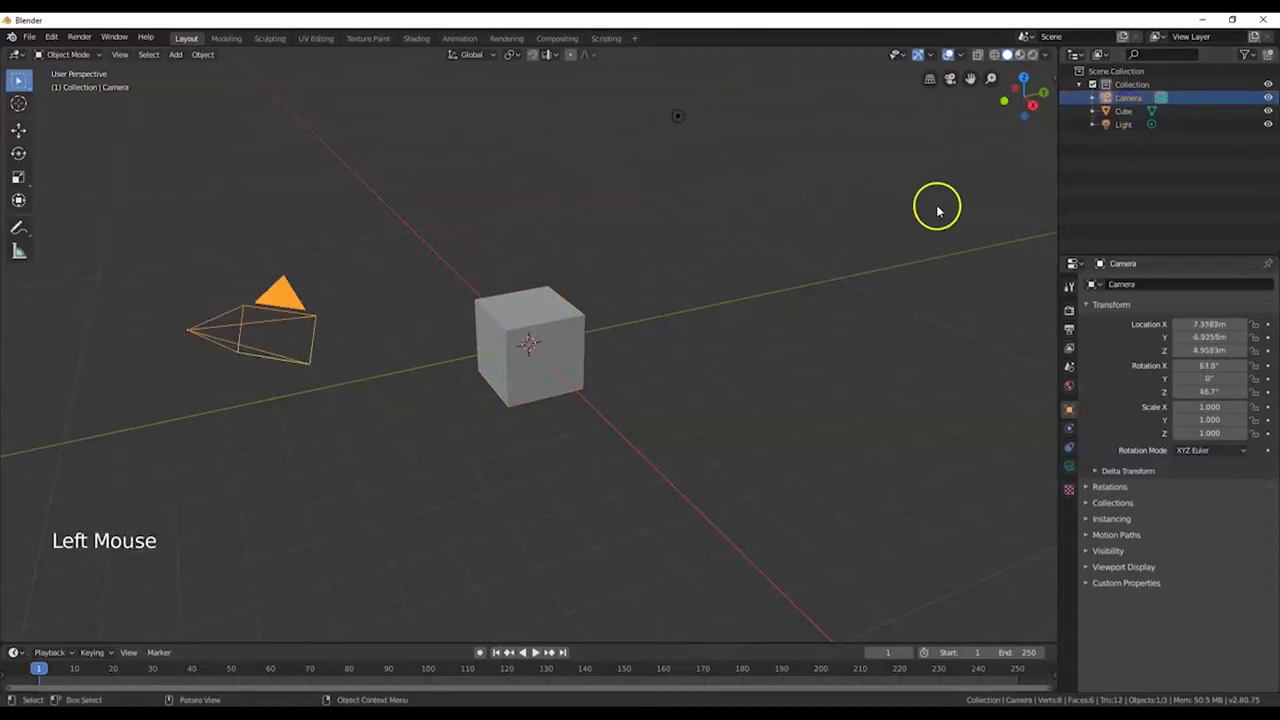
left_click(1123, 111)
left_click(1123, 124)
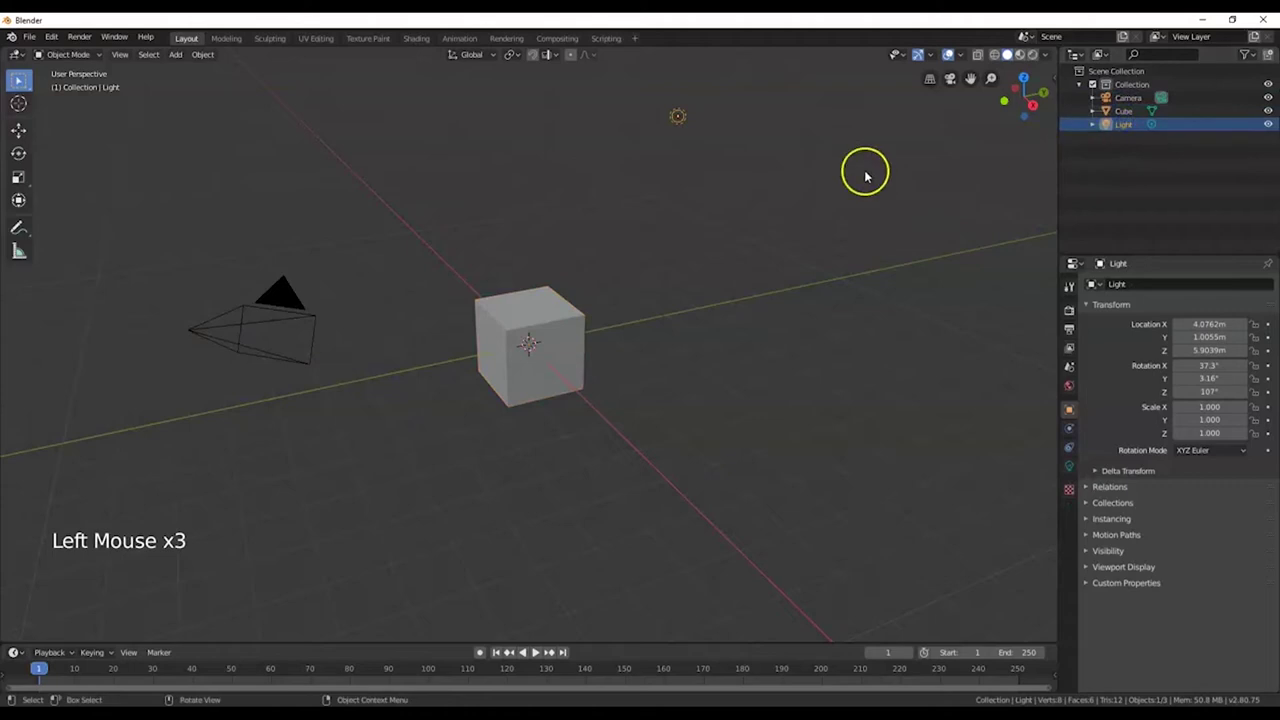
left_click(514, 355)
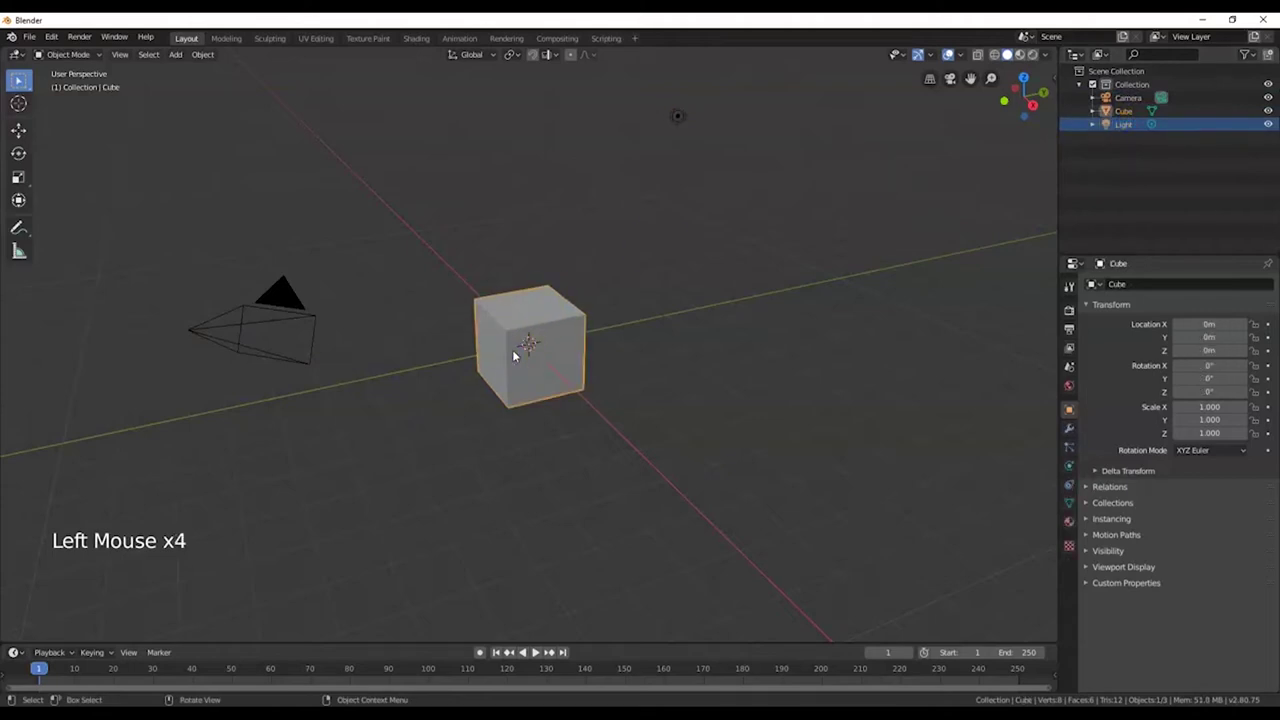
left_click(1127, 136)
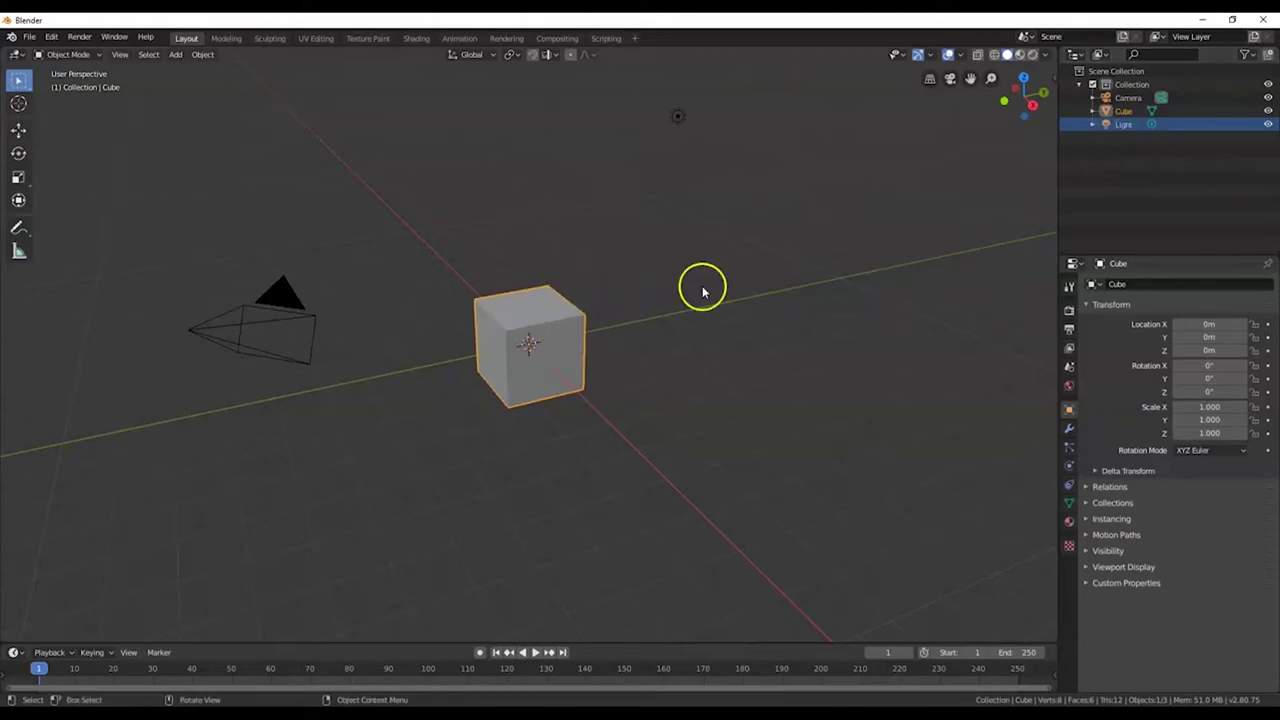
left_click(1269, 111)
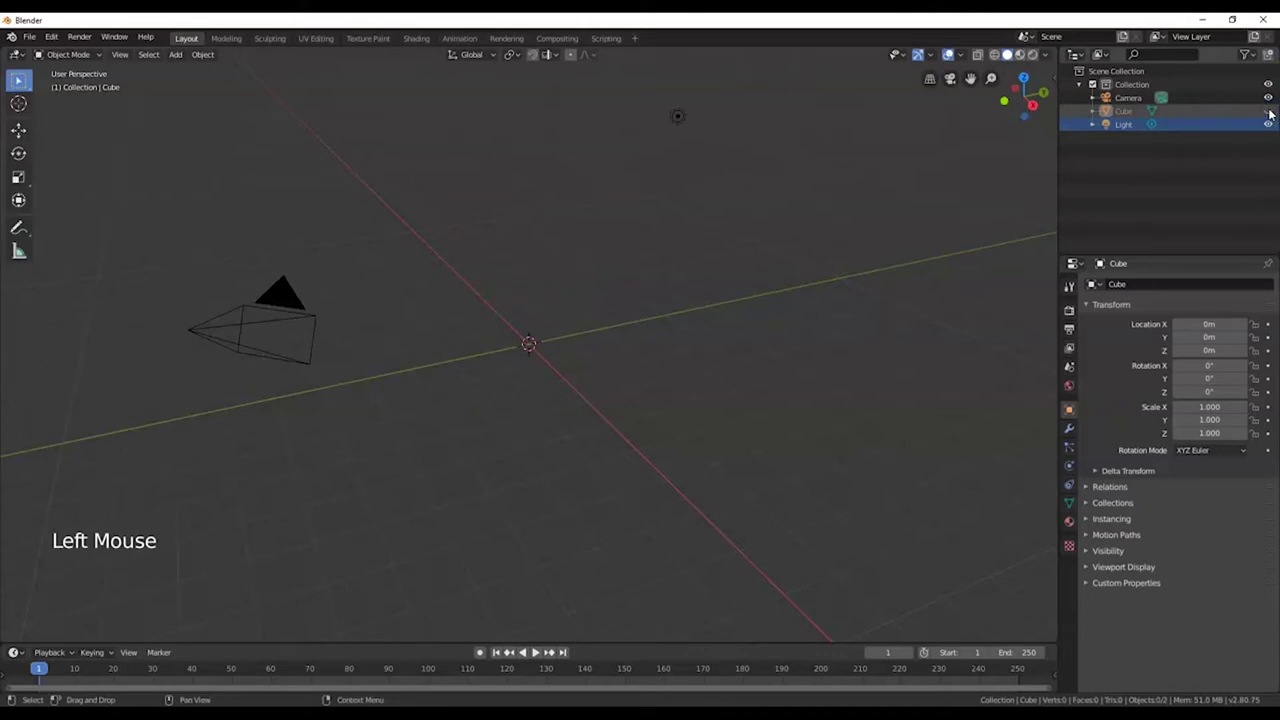
left_click(1269, 111)
left_click(1250, 57)
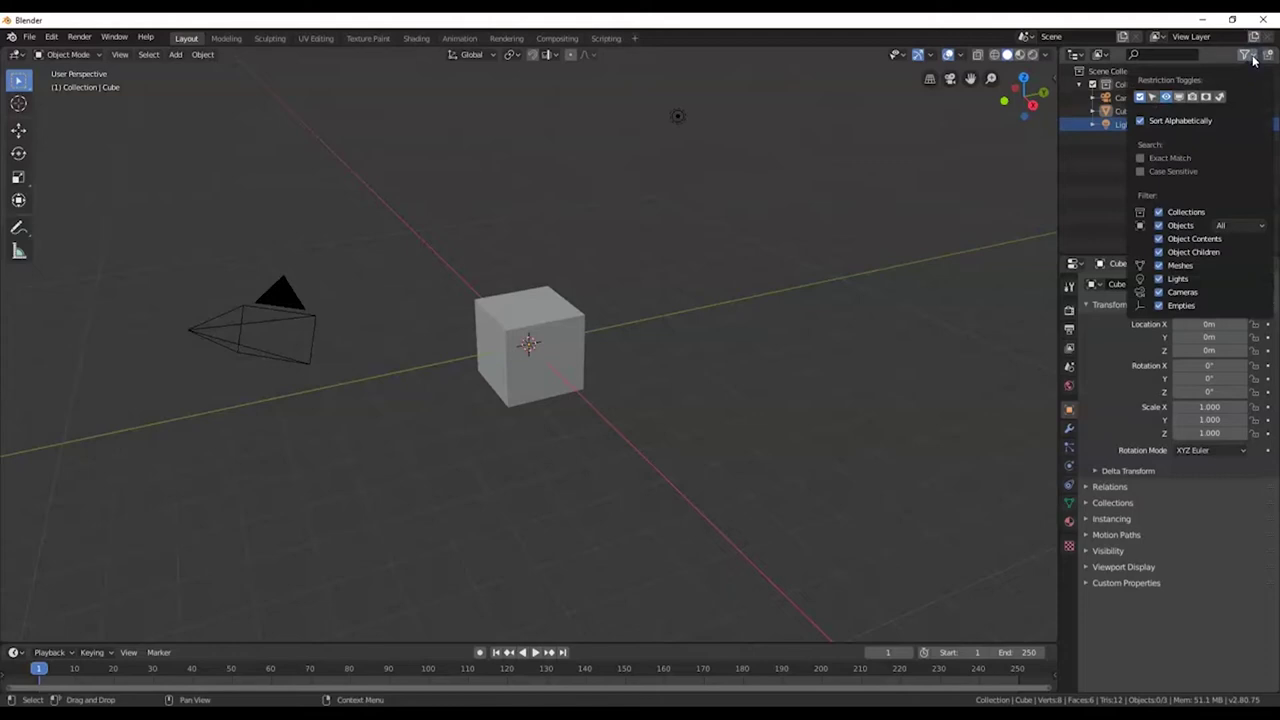
left_click(1253, 60)
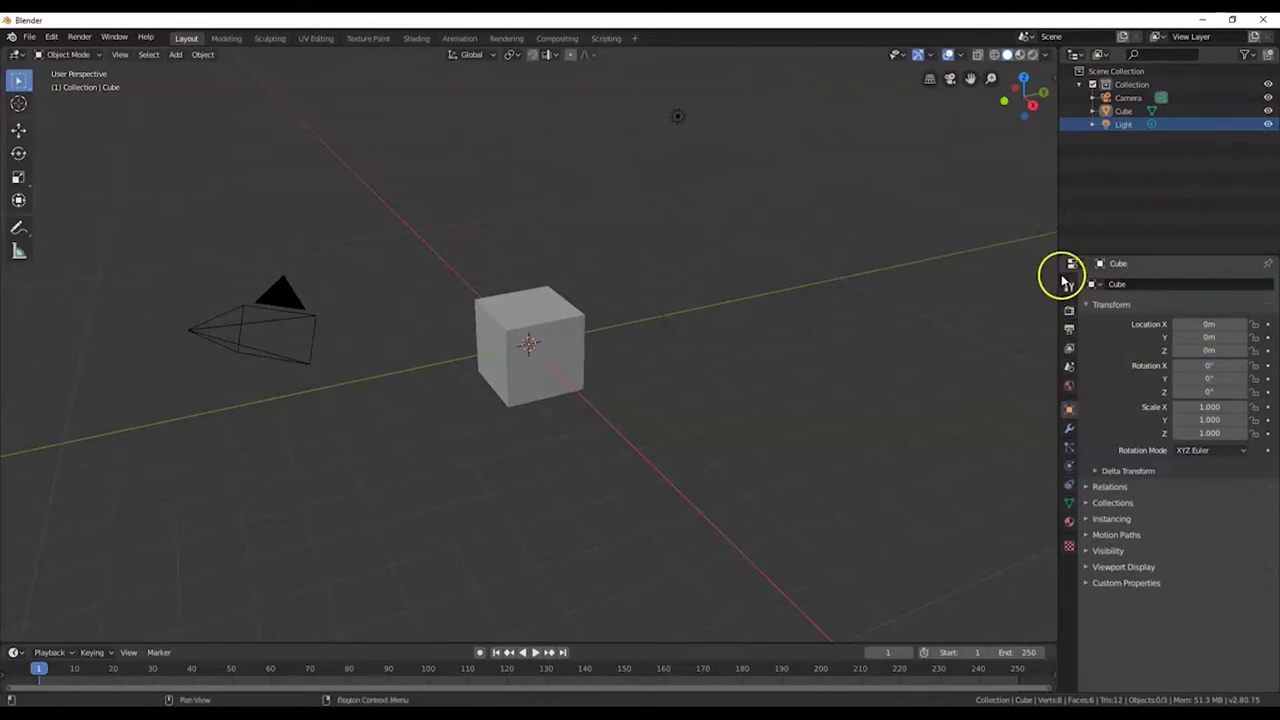
Browse the cube's Material, Data, Constraints, Physics and Particles tabs, then open the Add Modifier list
left_click(1068, 526)
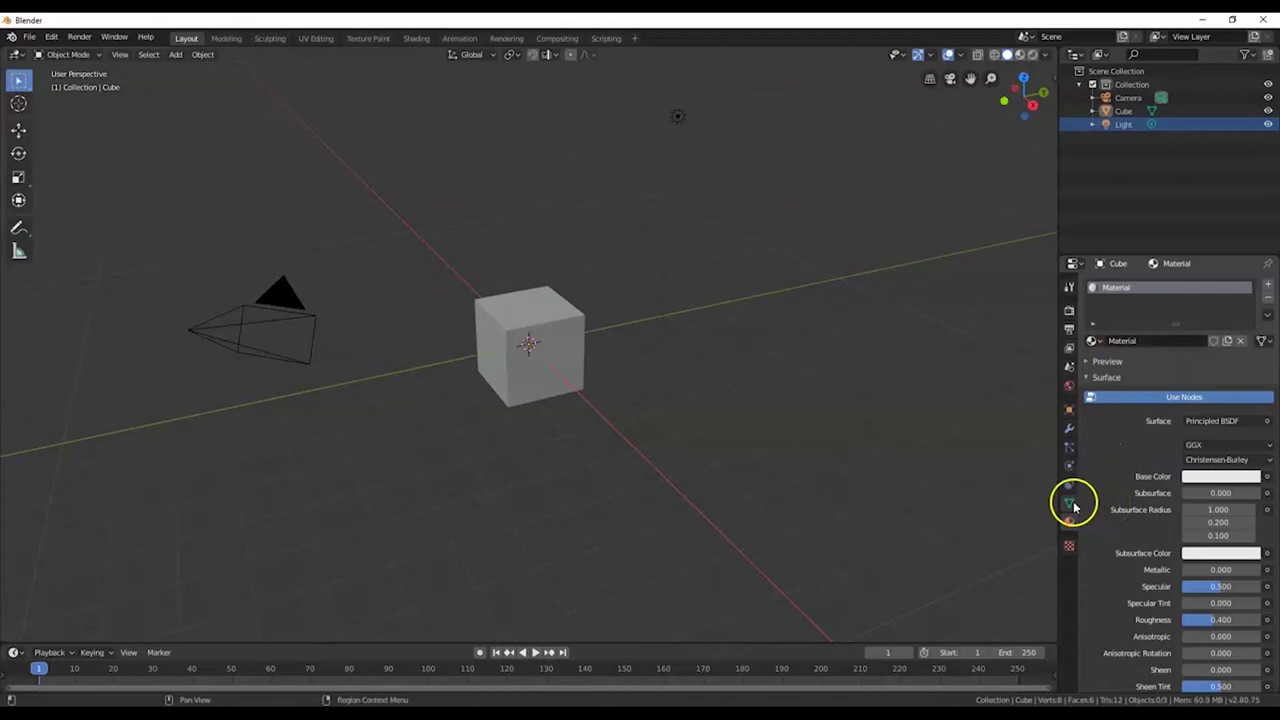
left_click(1069, 503)
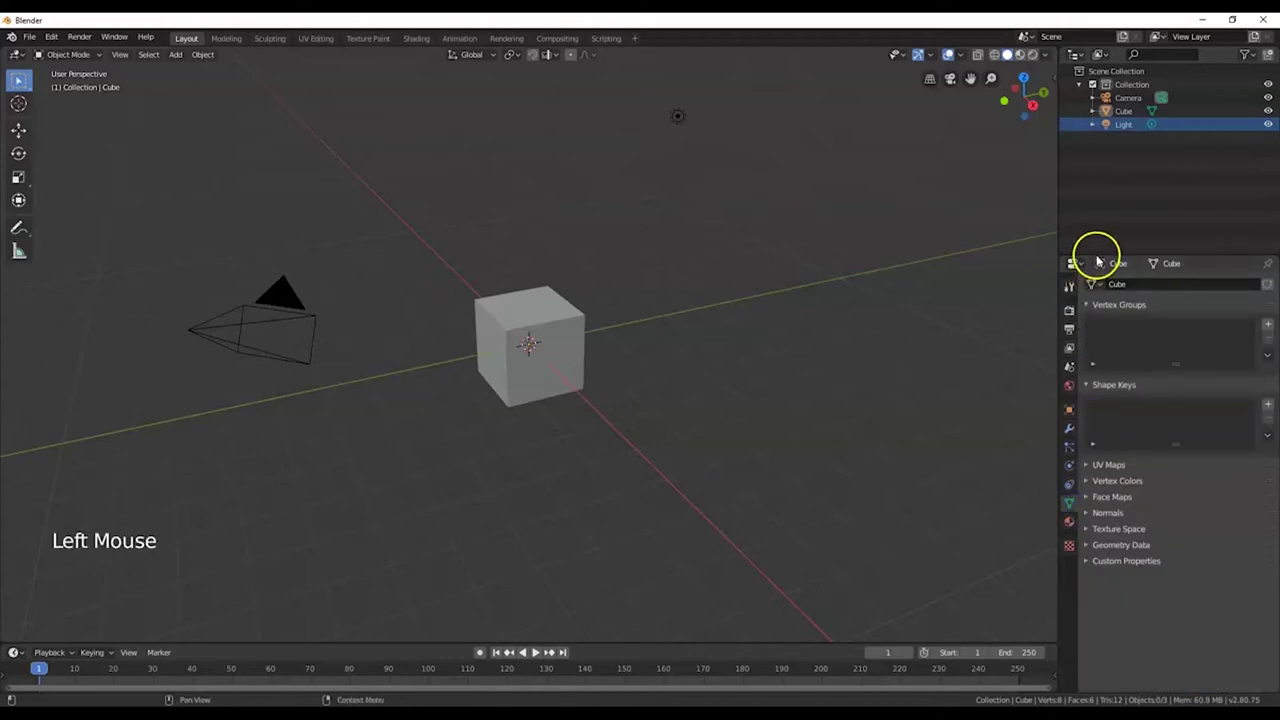
left_click(1068, 486)
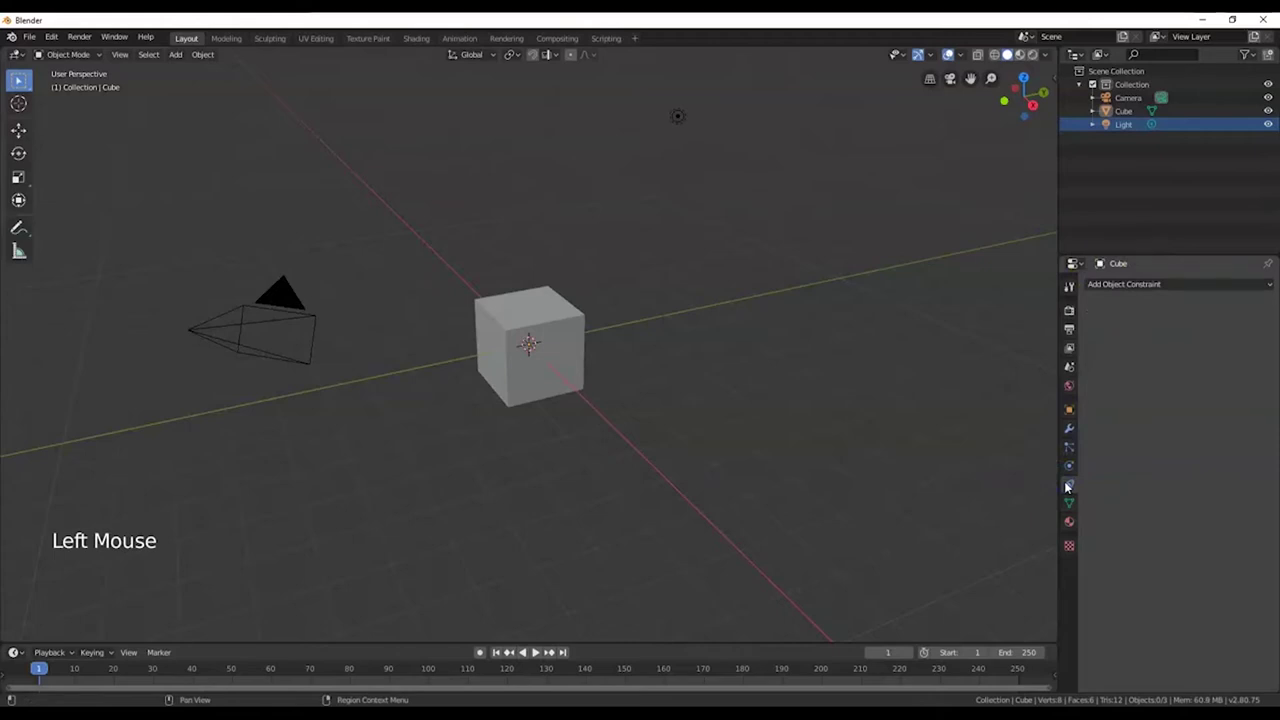
left_click(1070, 466)
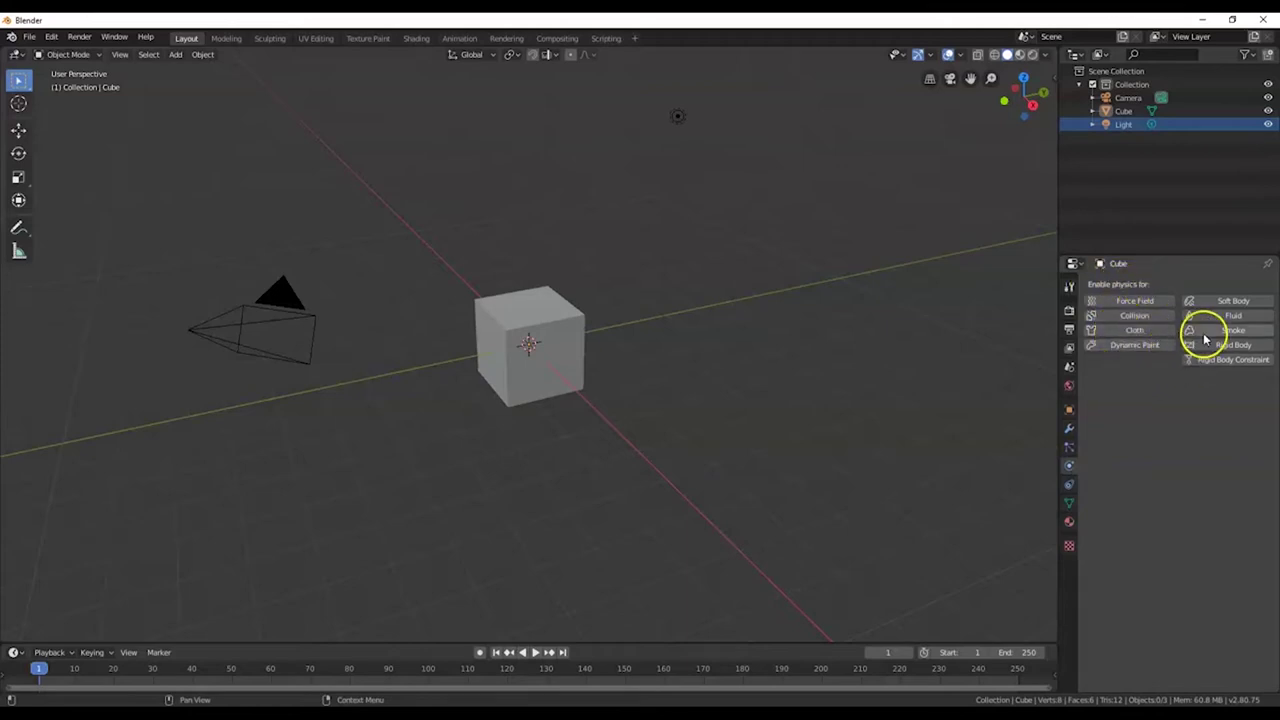
left_click(1069, 447)
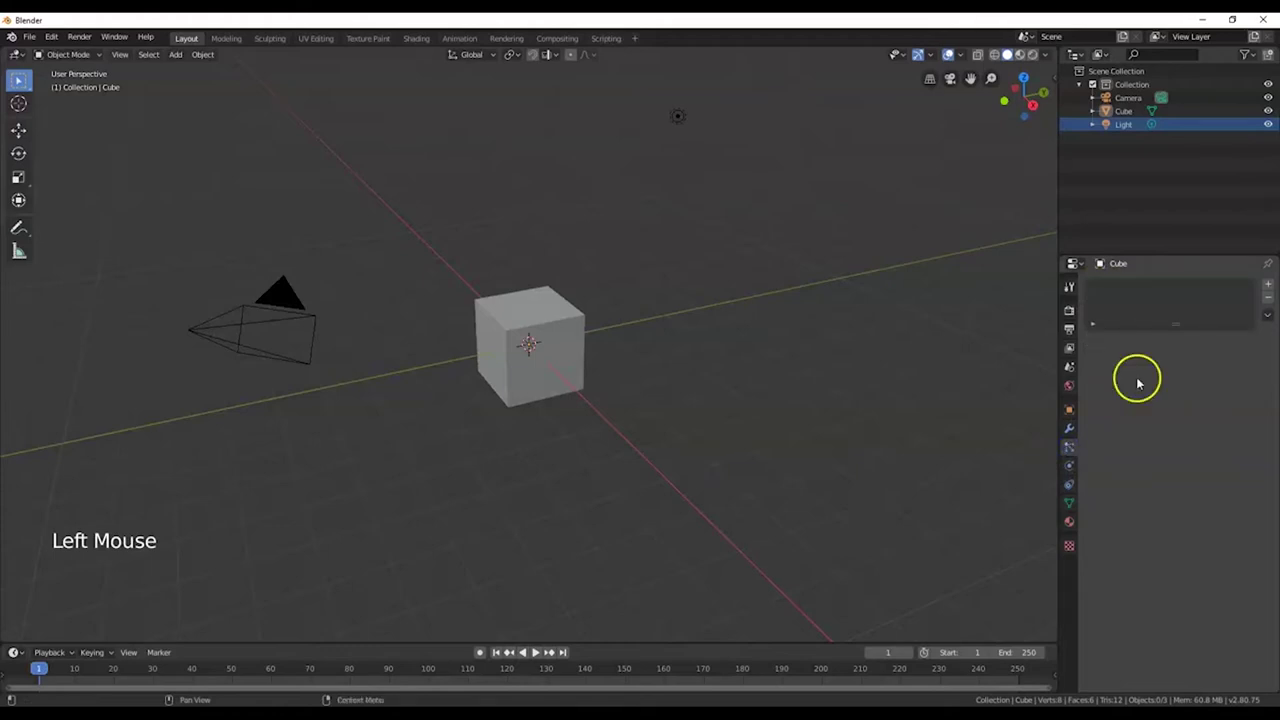
scroll(1147, 362, "up", 4)
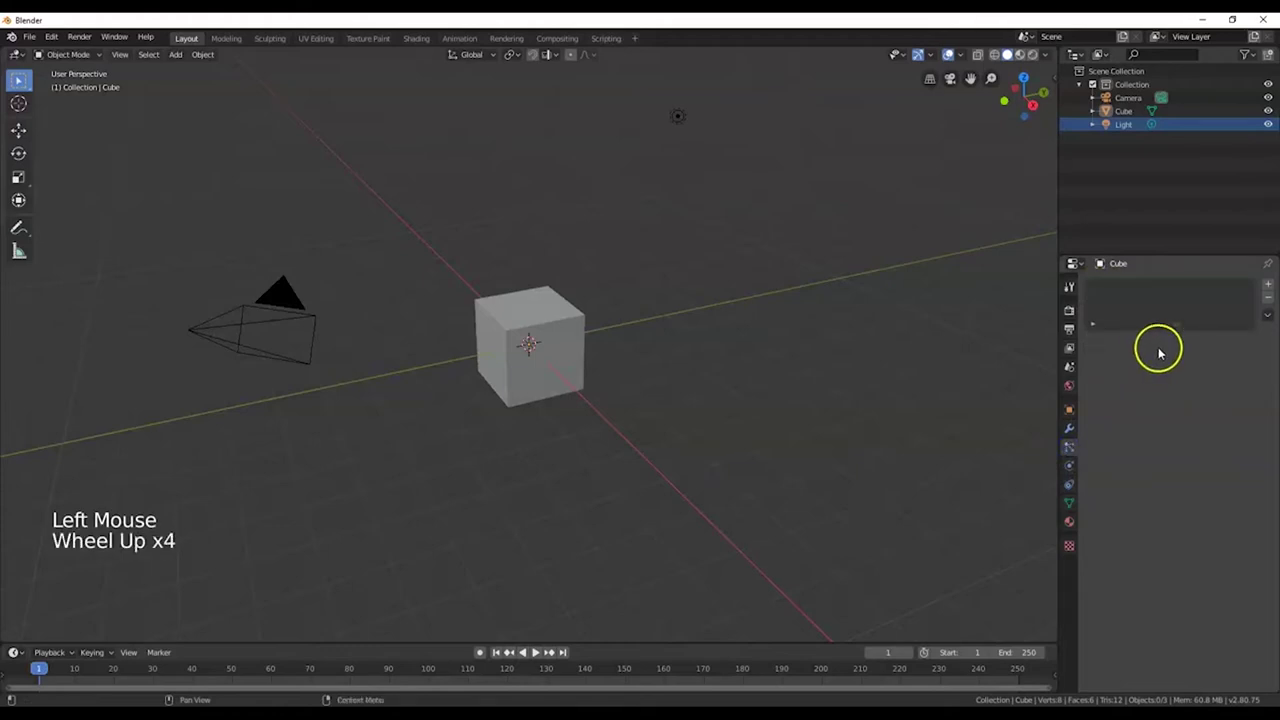
left_click(1069, 430)
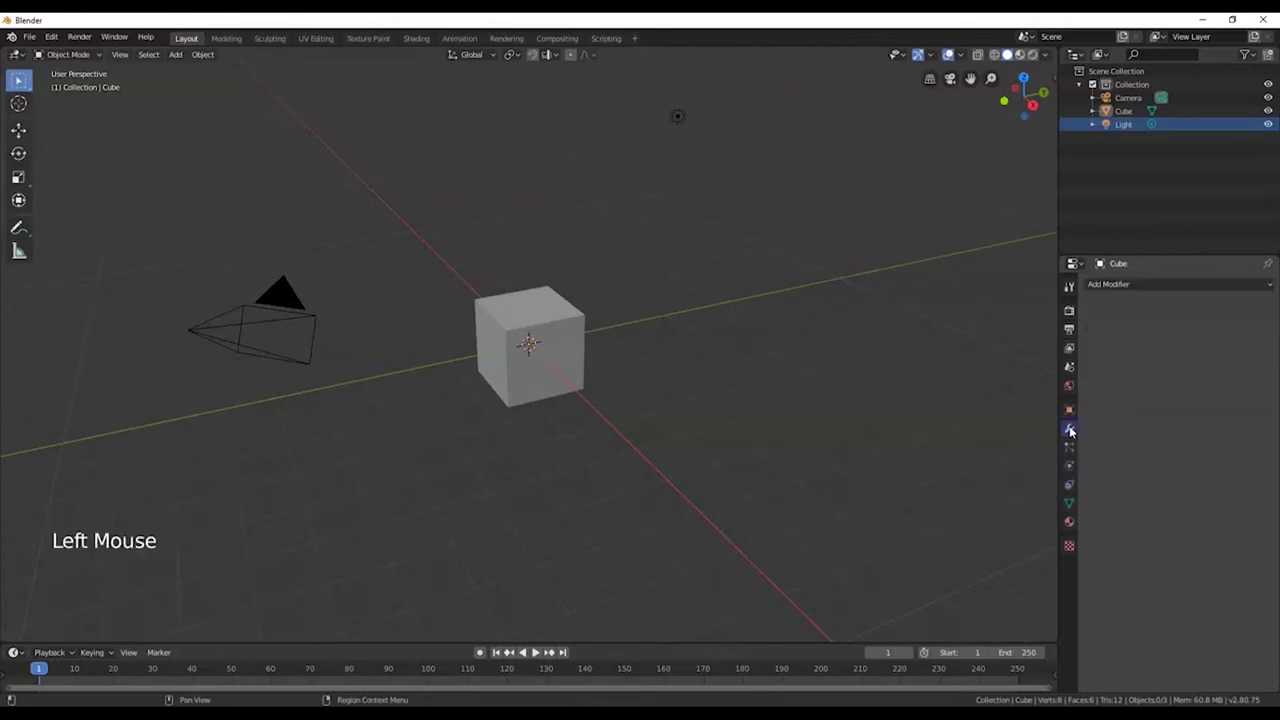
left_click(1108, 285)
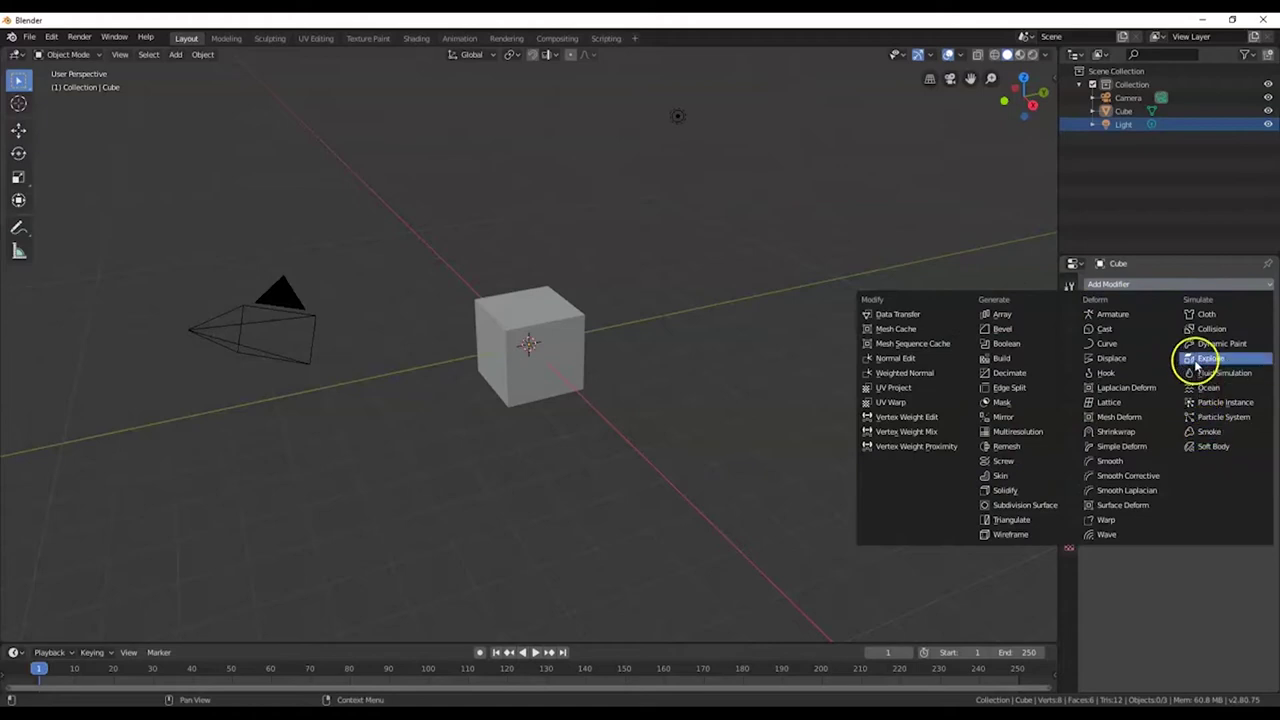
Dismiss the modifier list and browse the Object, World, Scene, View Layer and Output tabs
left_click(1147, 286)
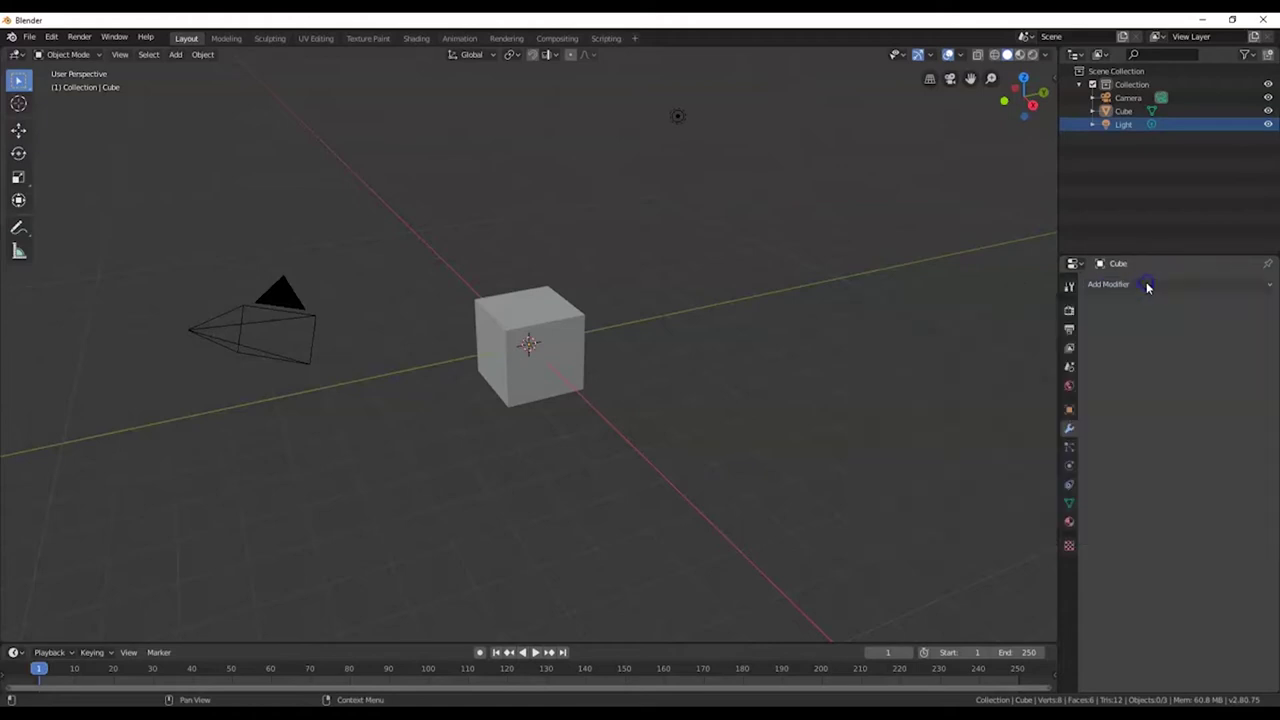
left_click(1068, 409)
left_click(1069, 387)
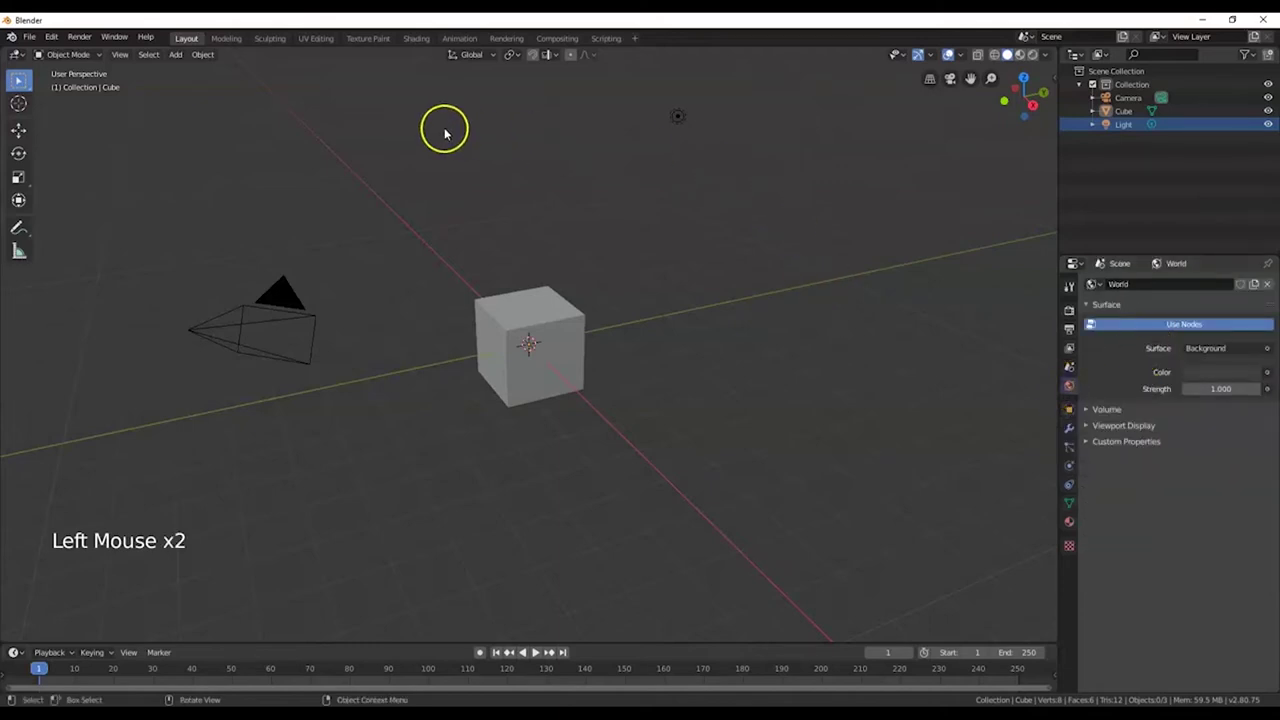
left_click(1069, 368)
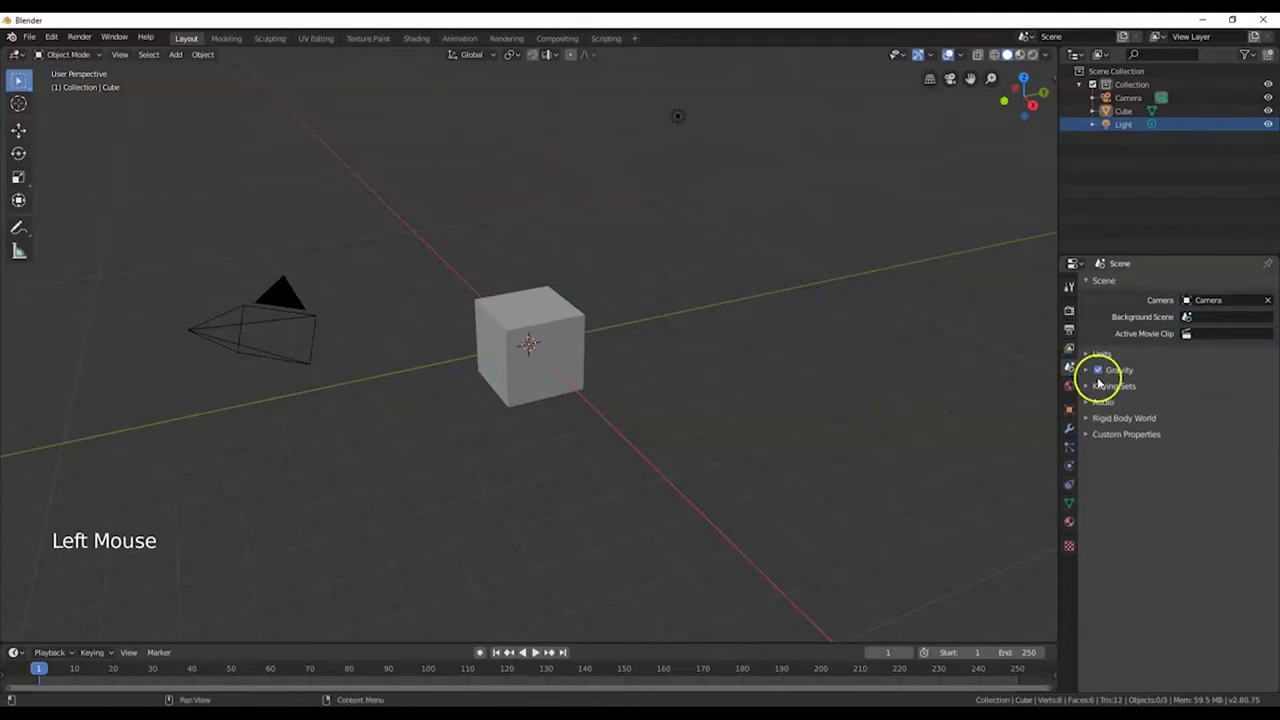
left_click(1069, 348)
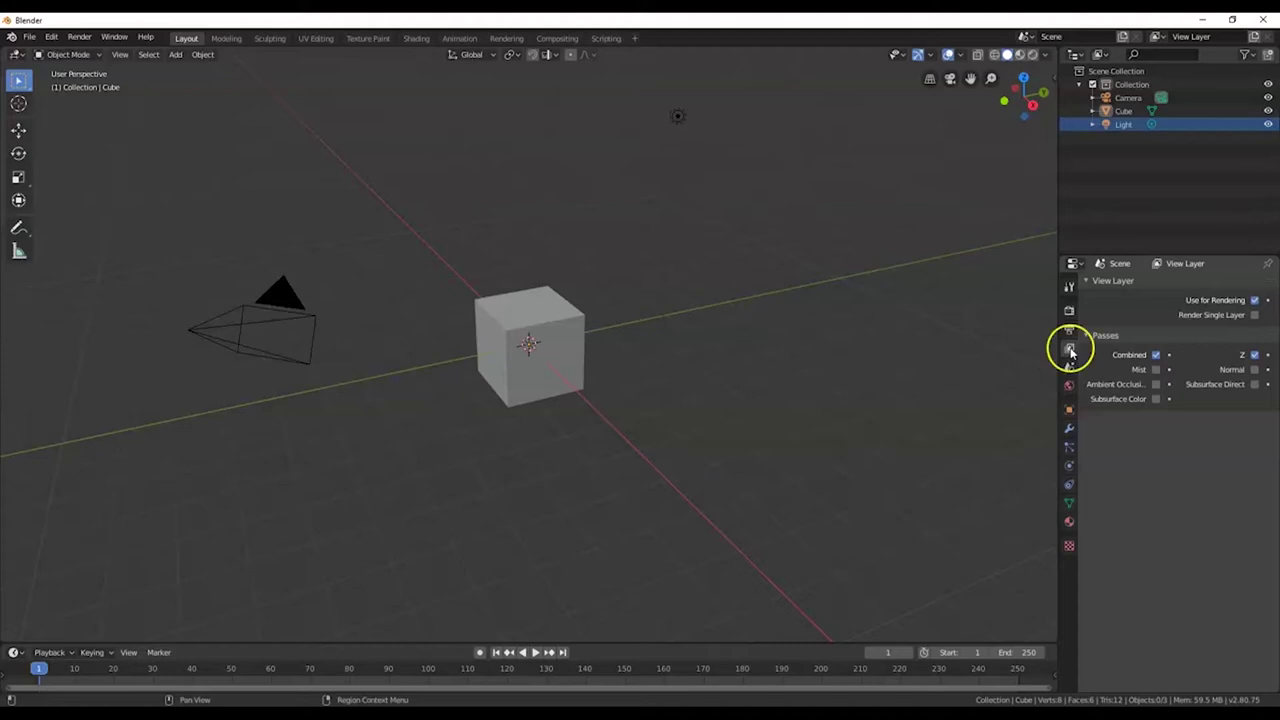
left_click(1069, 331)
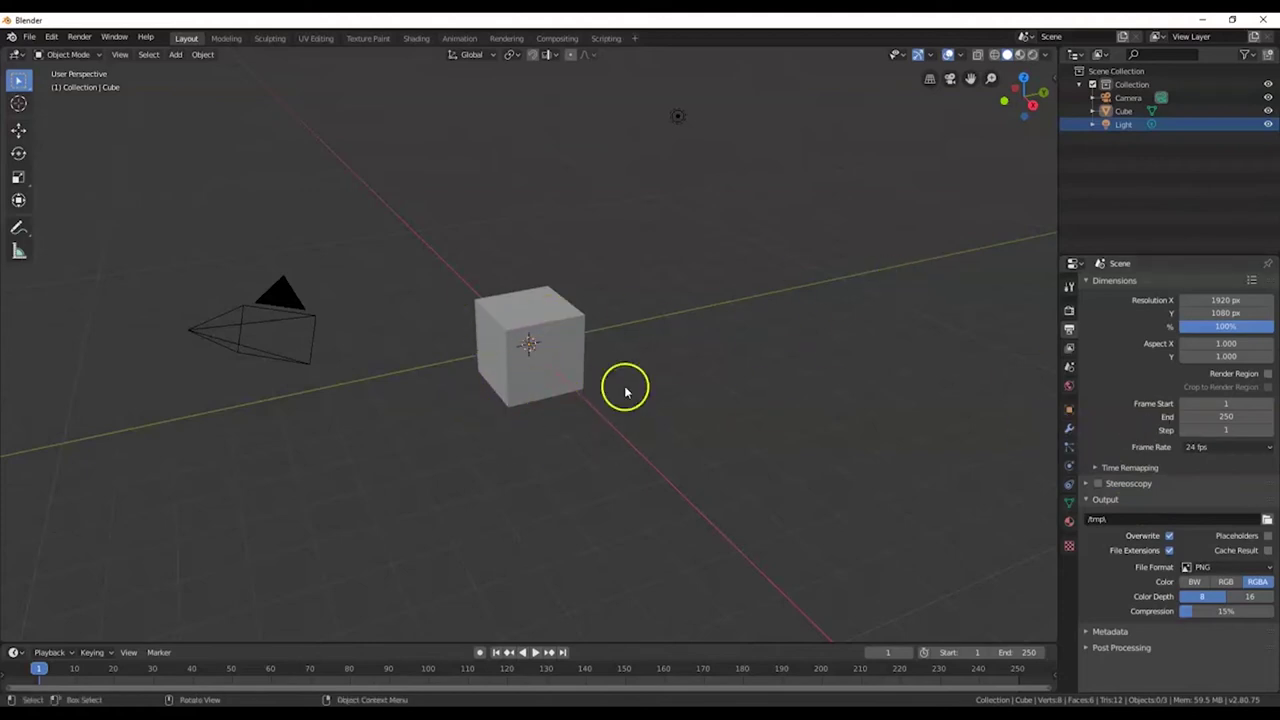
Check that the output file format stays PNG, then view the Eevee render sampling settings
left_click(1200, 569)
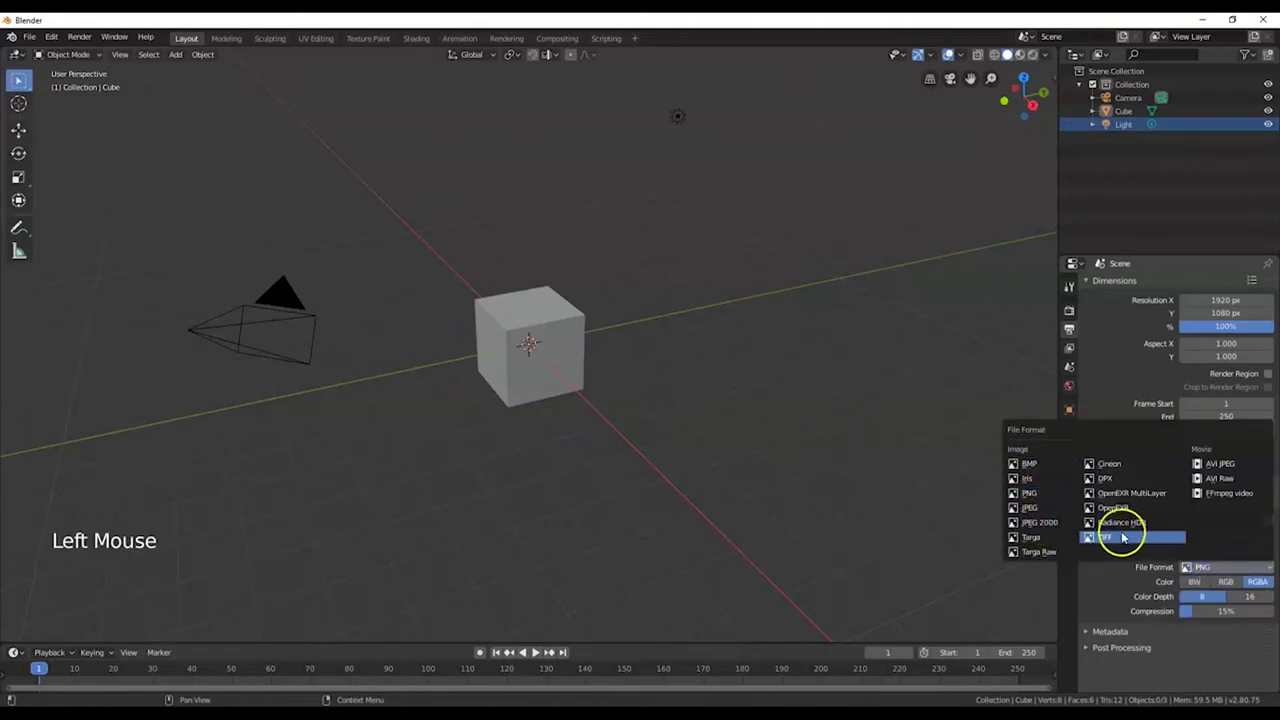
left_click(1199, 570)
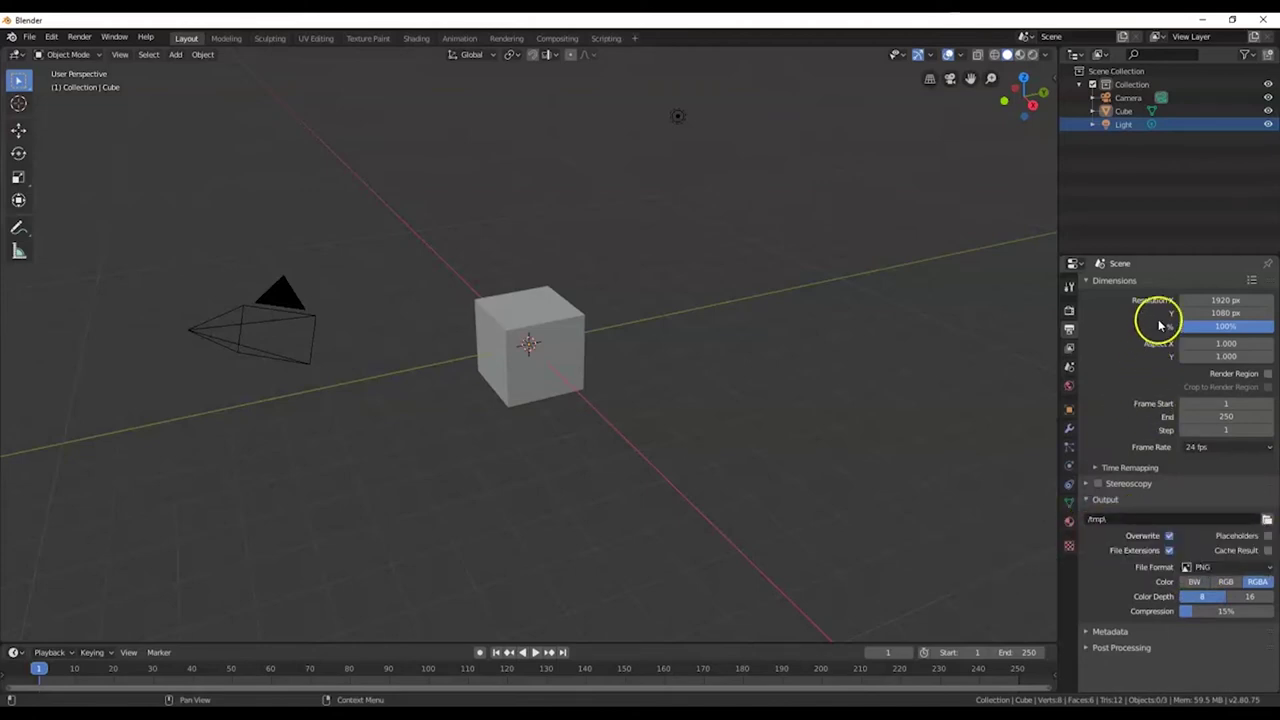
left_click(1071, 314)
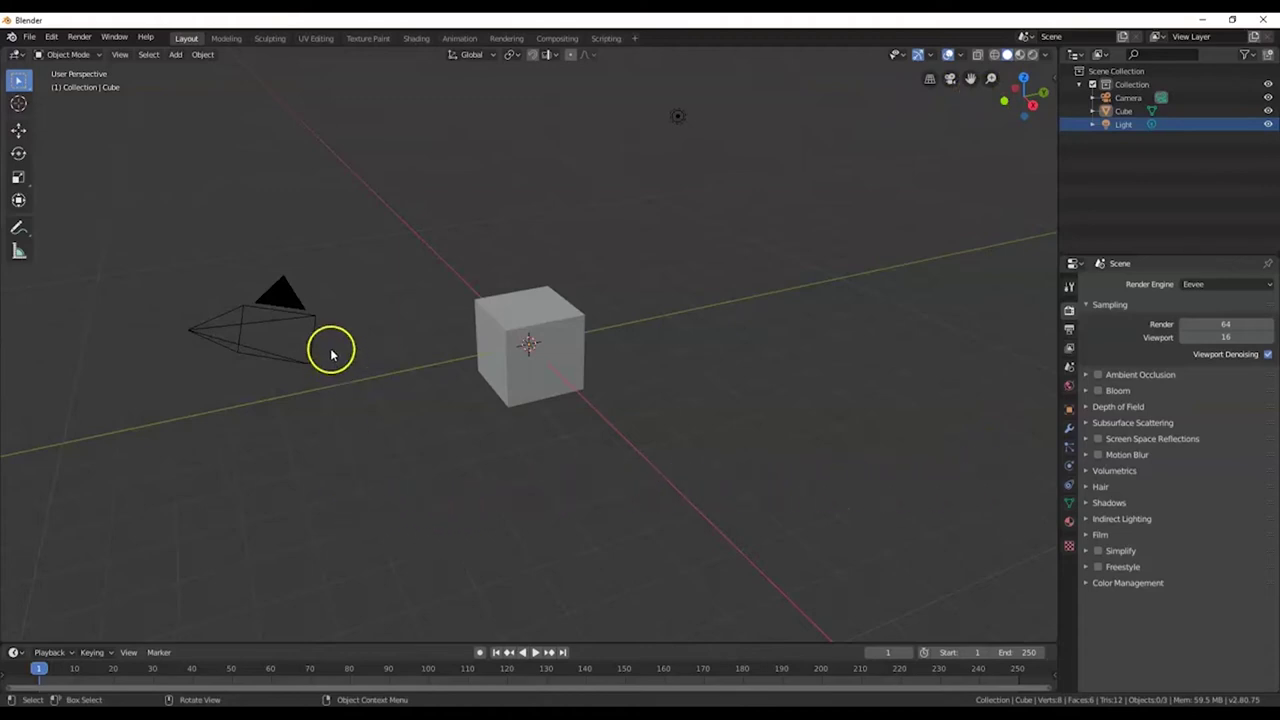
Select the cube and look over the viewport shading buttons, keeping solid shading
left_click(532, 371)
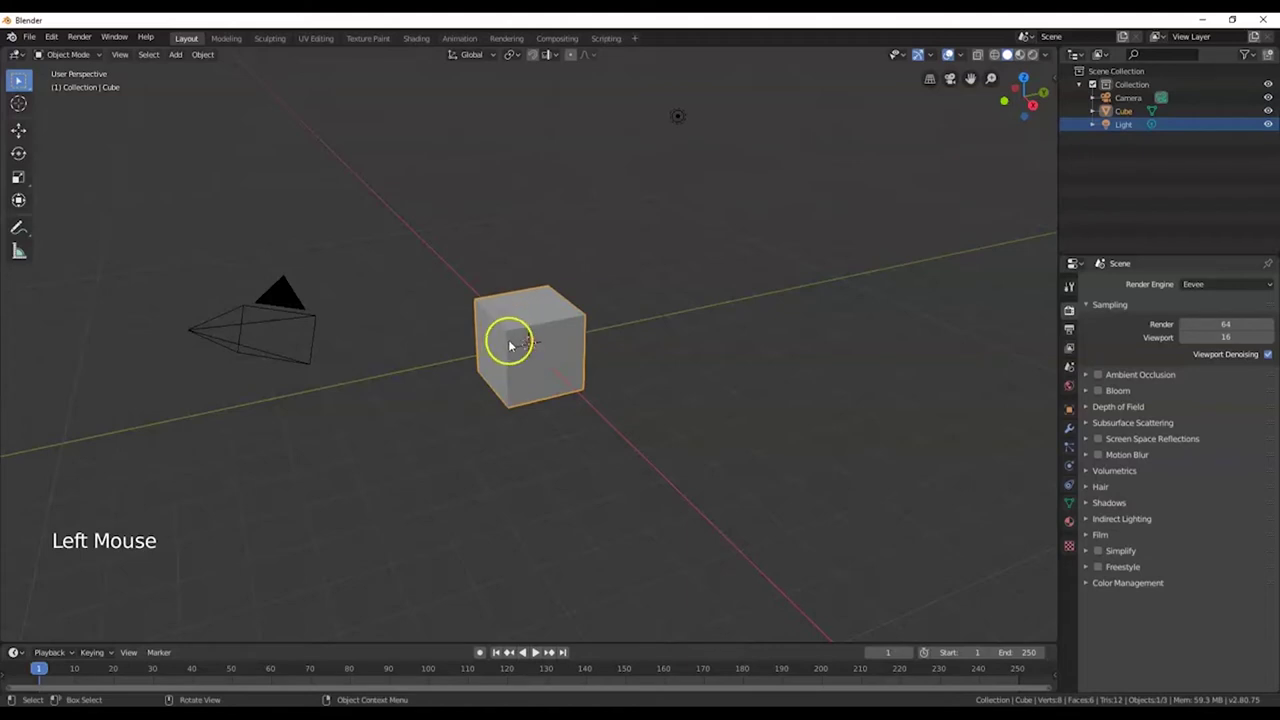
scroll(510, 343, "up", 3)
scroll(515, 348, "down", 3)
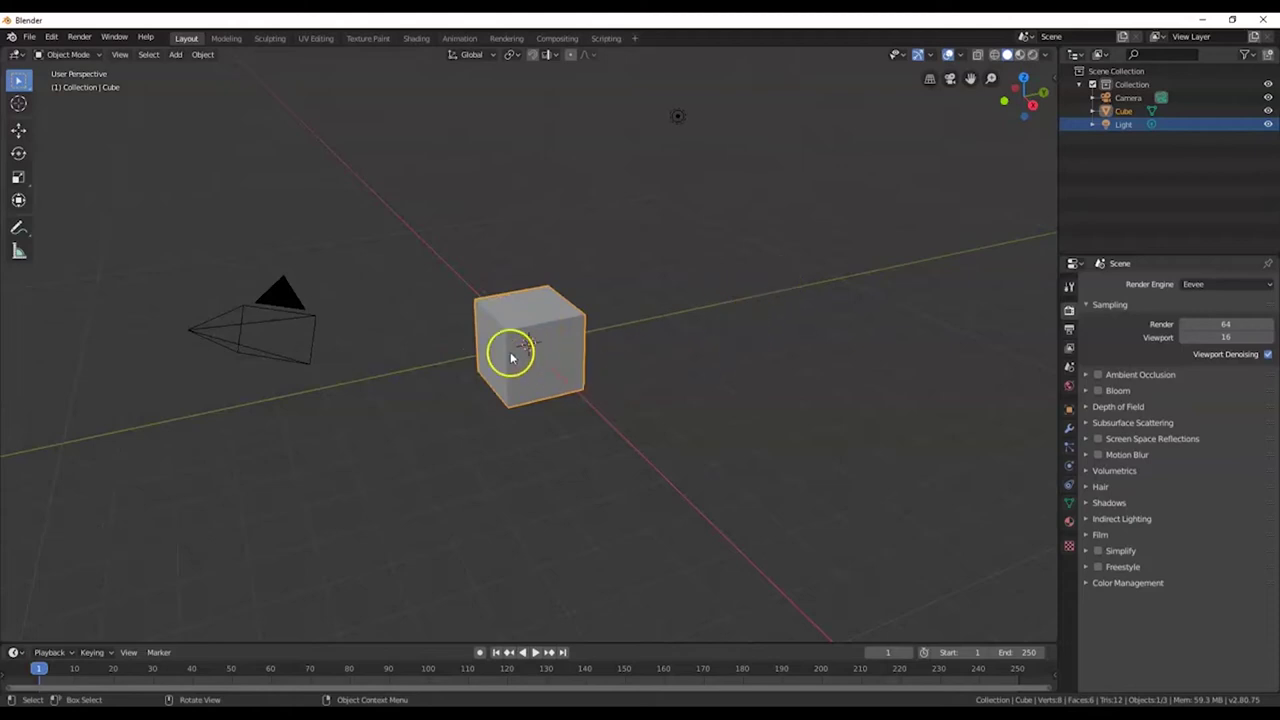
left_click(1008, 57)
left_click(1020, 58)
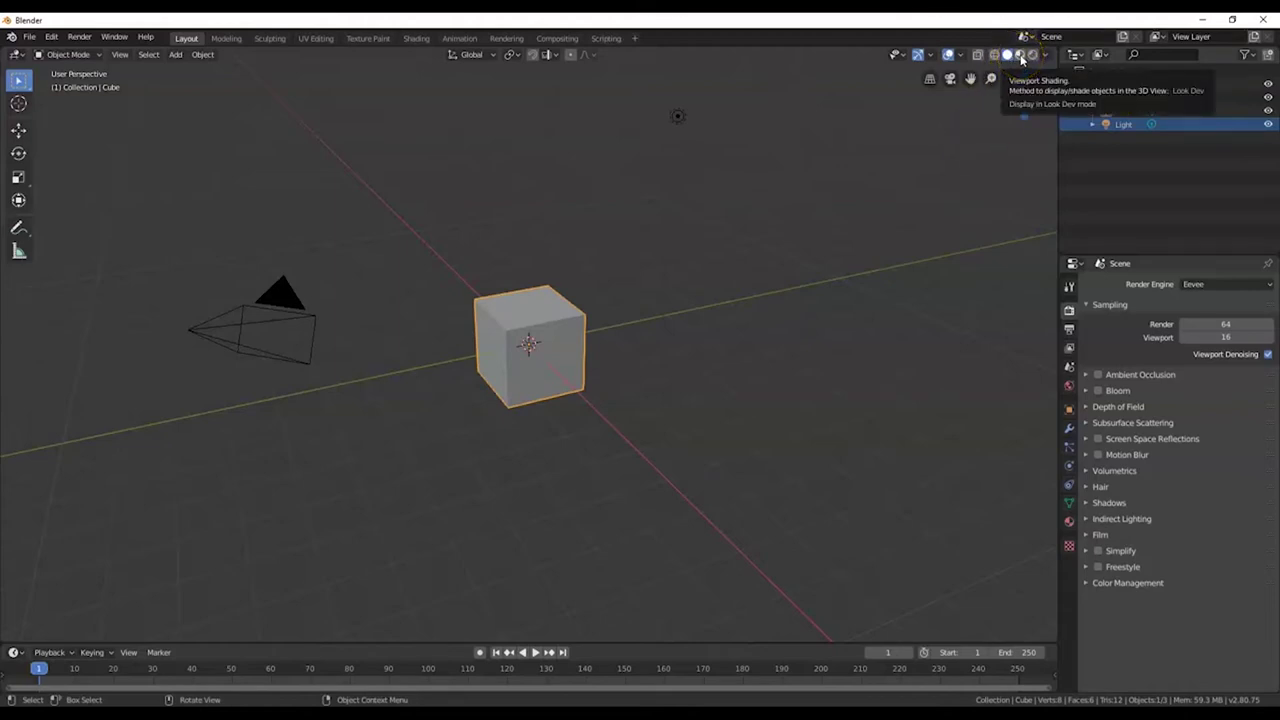
Preview the cube in Material Preview shading, then return to solid shading and zoom out
left_click(1020, 55)
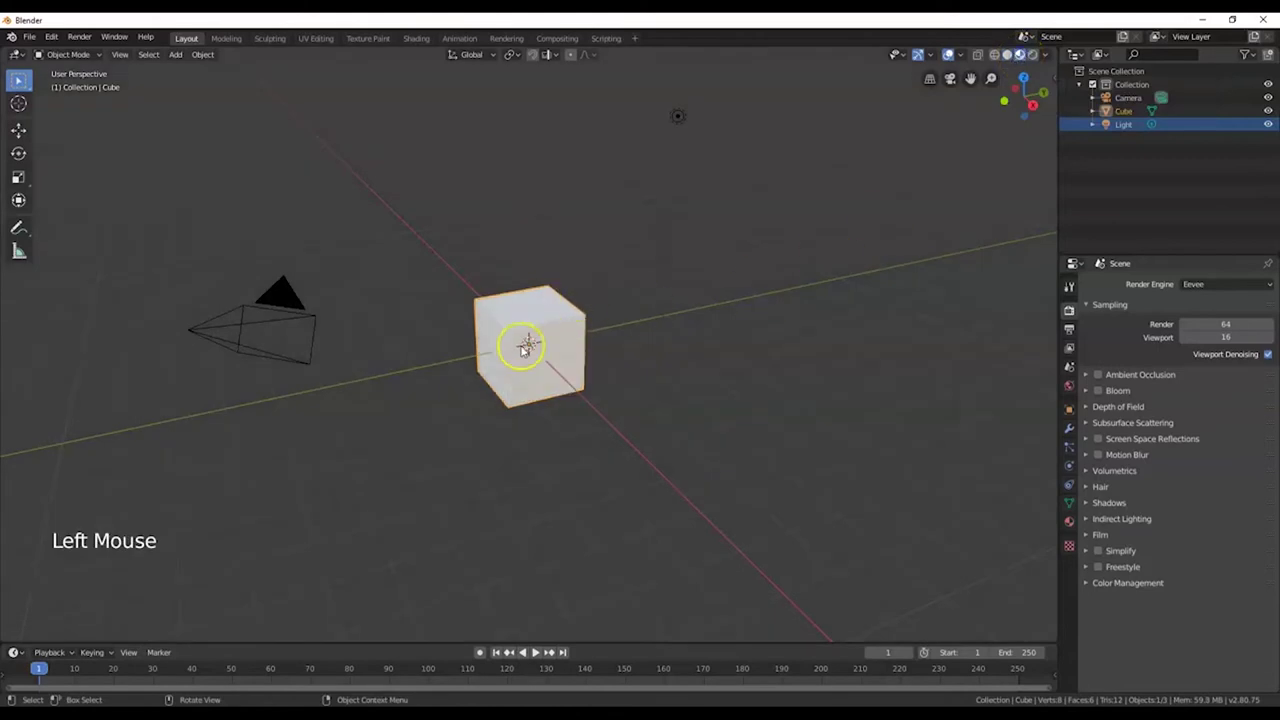
scroll(576, 362, "up", 2)
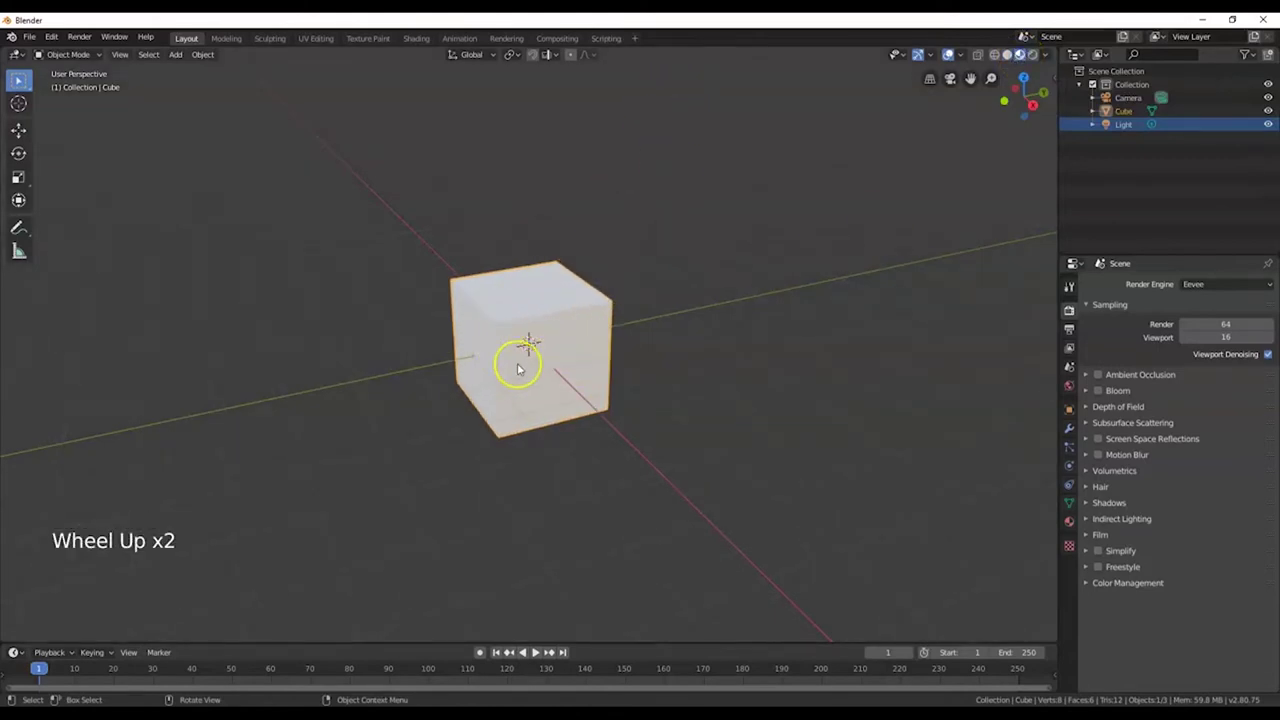
scroll(525, 360, "down", 1)
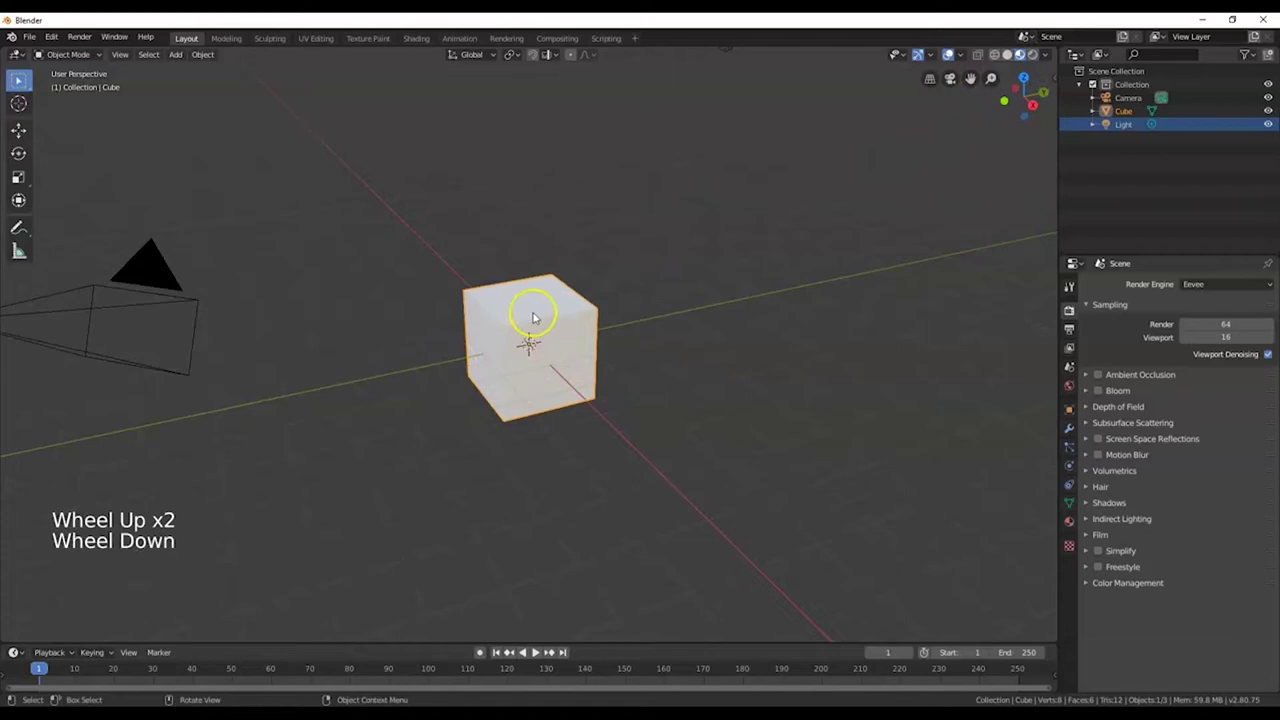
left_click(1034, 57)
scroll(552, 378, "down", 3)
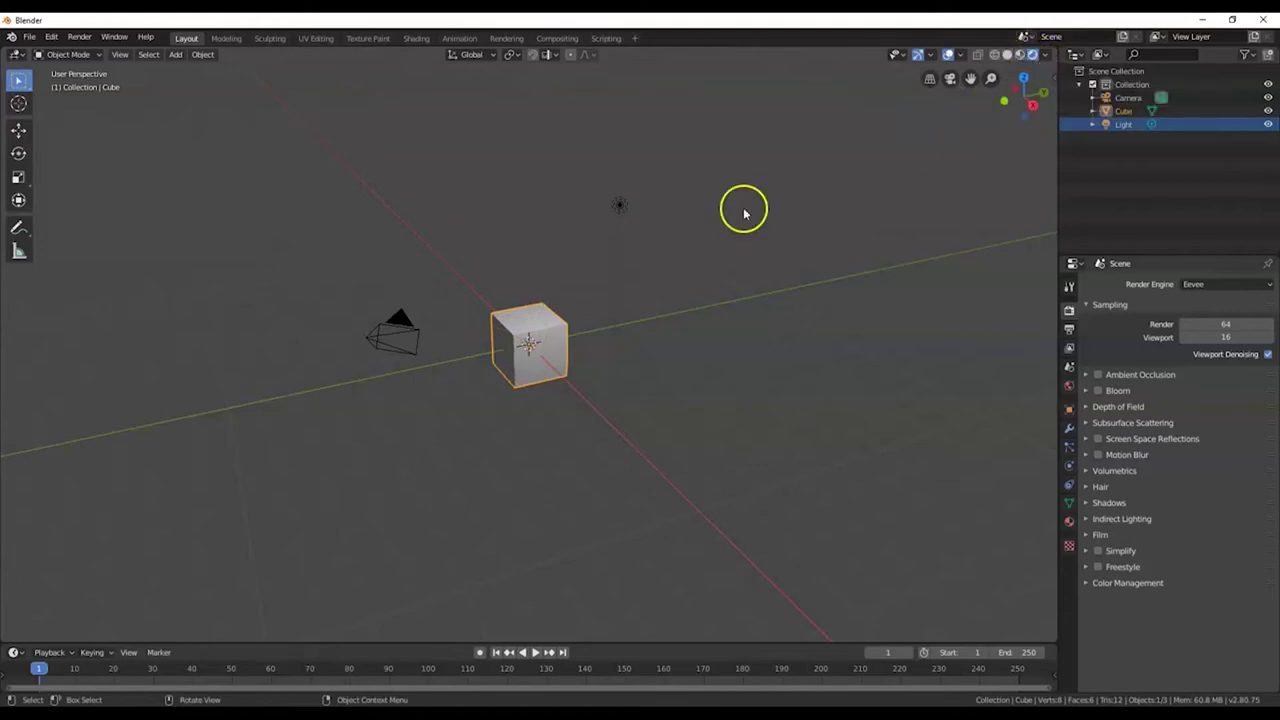
left_click(619, 207)
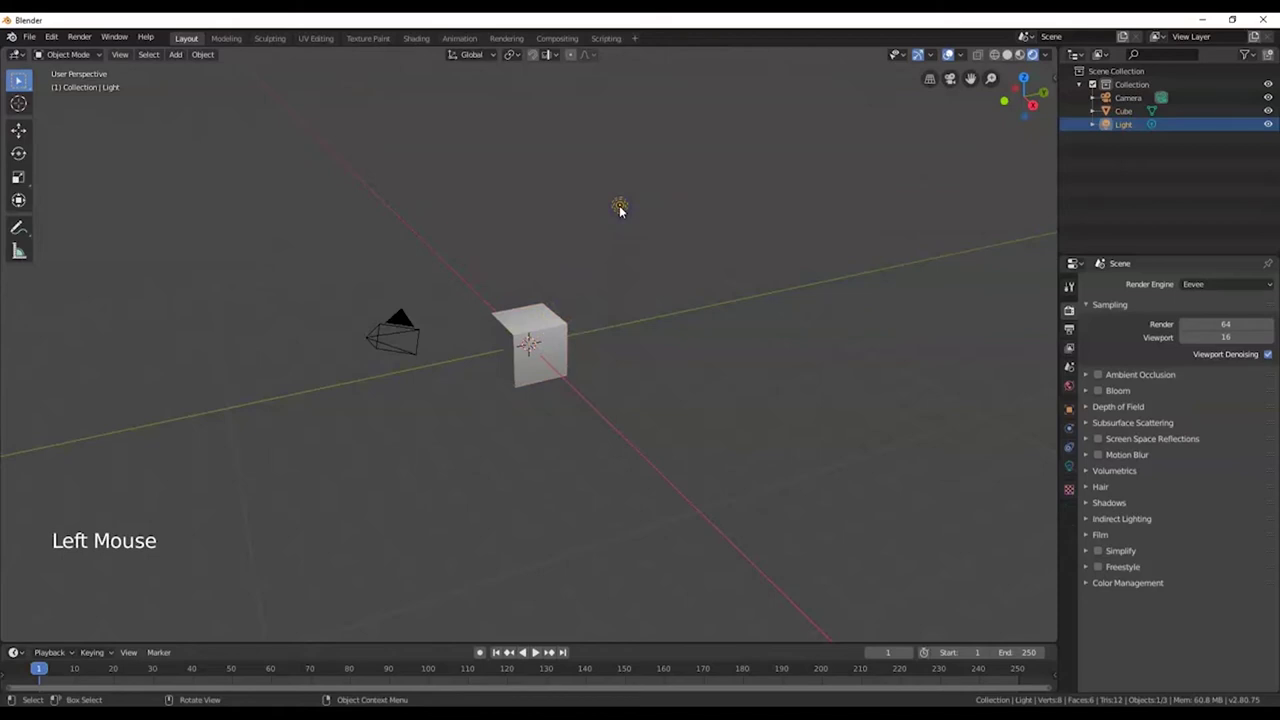
key("g")
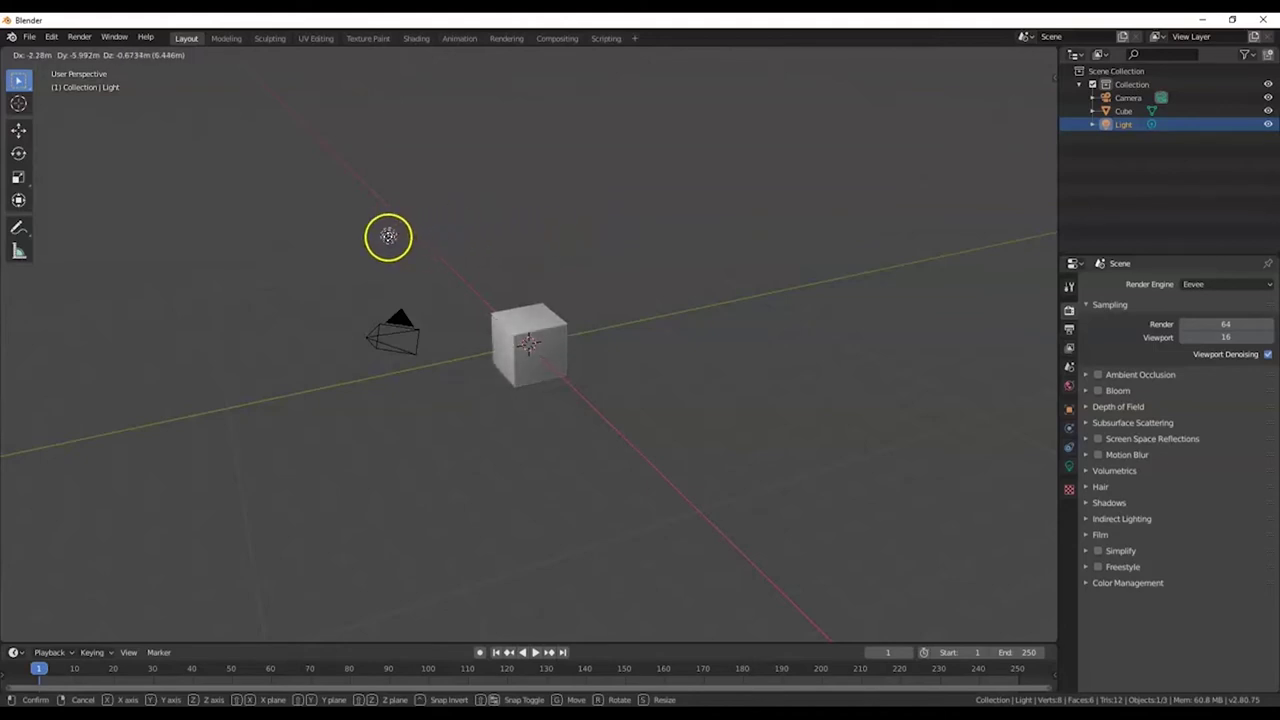
right_click(356, 246)
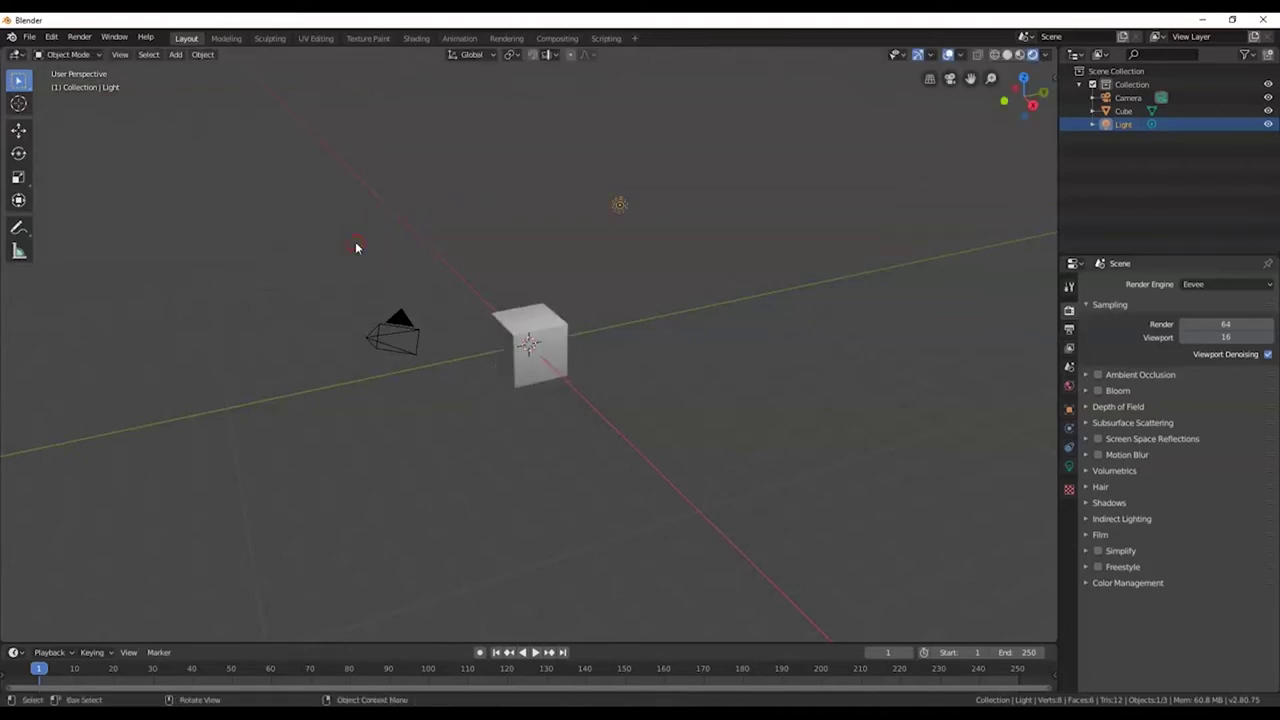
left_click(510, 354)
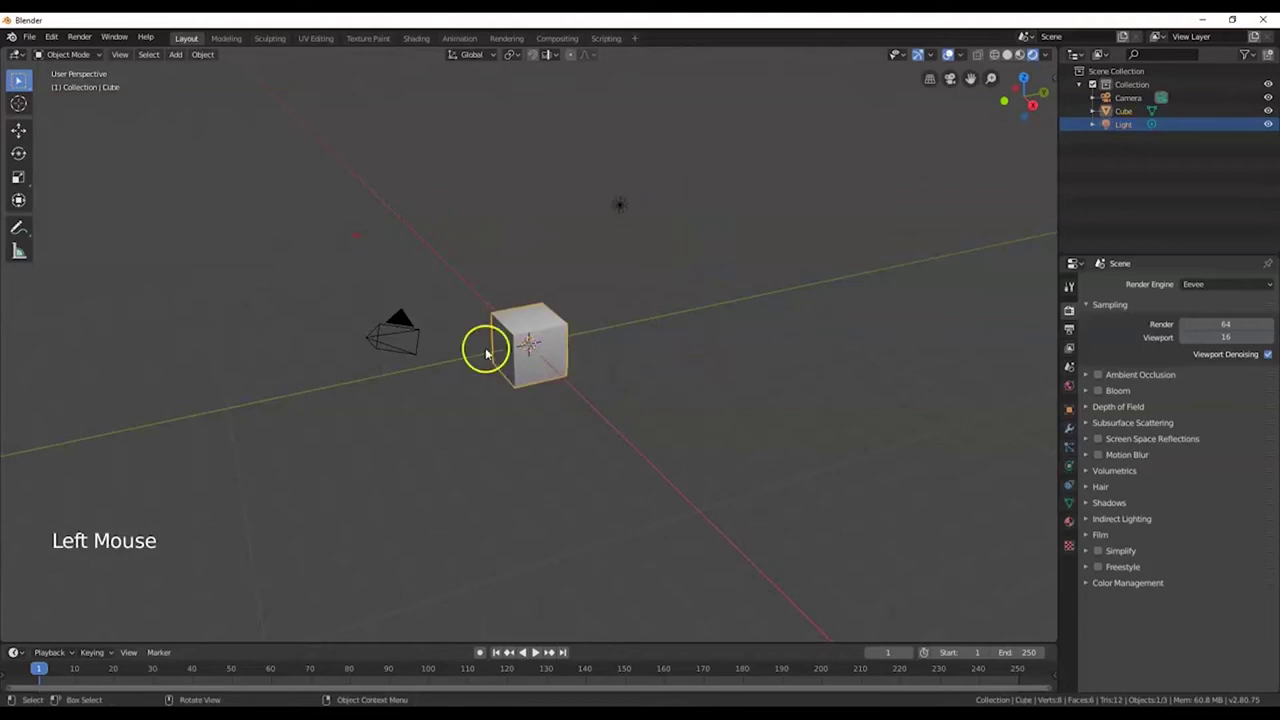
left_click(405, 343)
left_click_drag(405, 343, 430, 313)
right_click(430, 313)
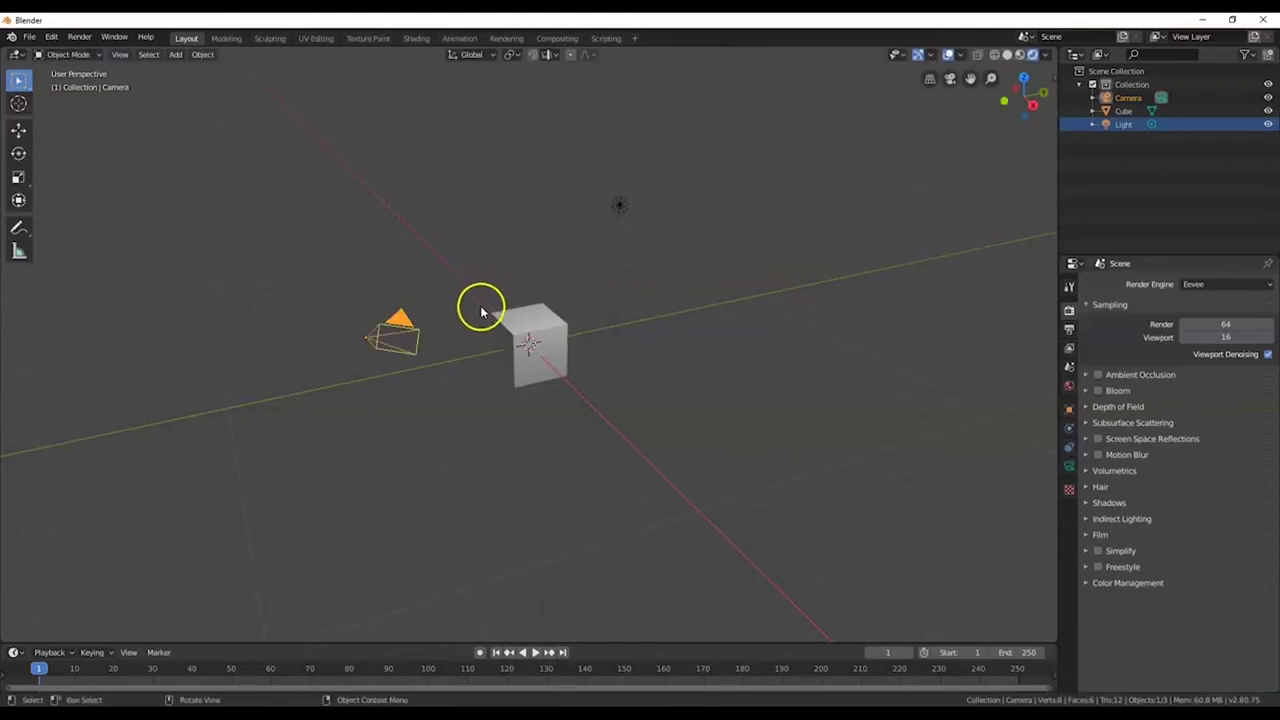
left_click(621, 210)
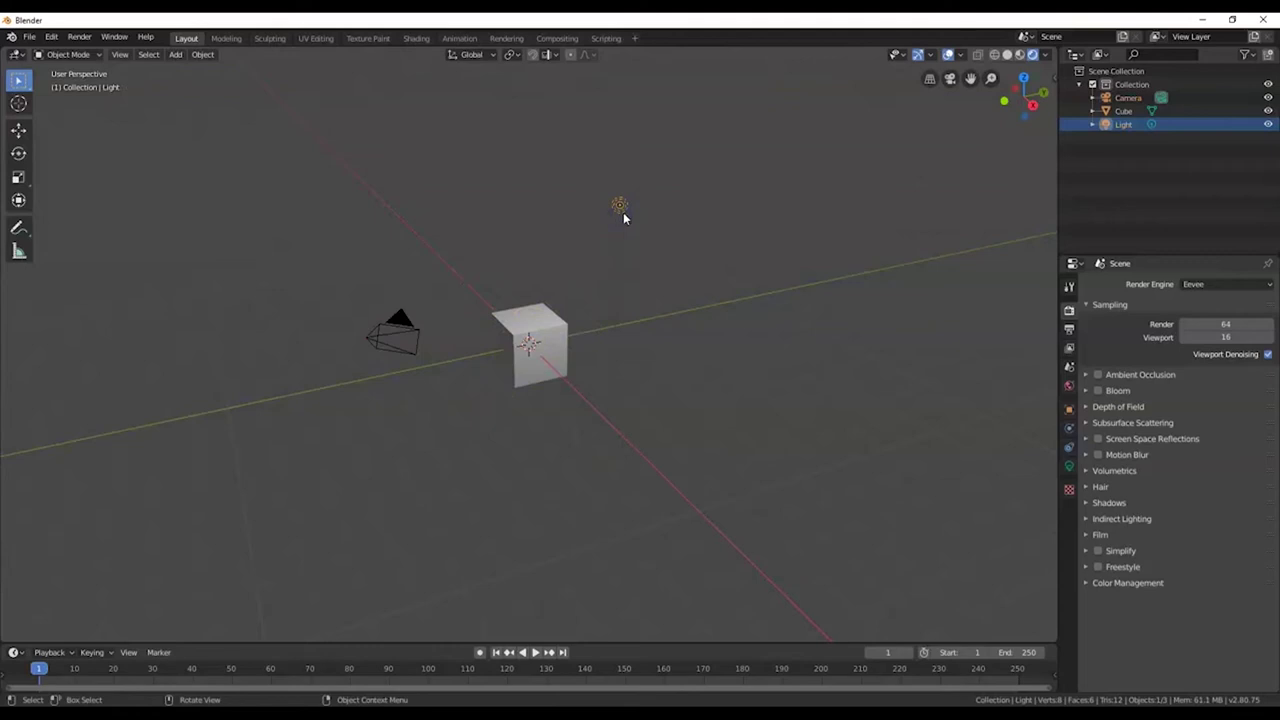
mouse_move(624, 211)
left_mouse_down()
mouse_move(703, 183)
mouse_move(583, 198)
mouse_move(740, 223)
mouse_move(554, 194)
mouse_move(820, 166)
mouse_move(913, 208)
left_mouse_up()
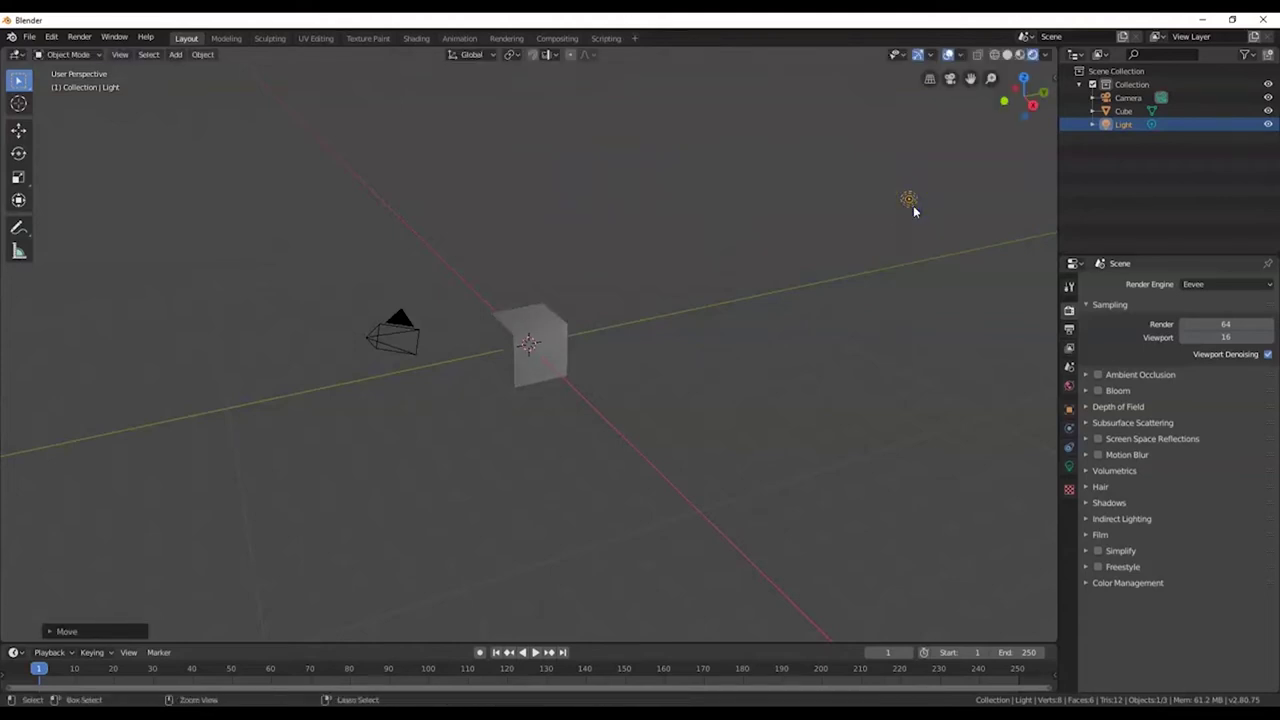
key("ctrl+z")
mouse_move(703, 243)
left_mouse_down()
mouse_move(634, 280)
mouse_move(647, 256)
mouse_move(677, 246)
mouse_move(766, 263)
mouse_move(637, 254)
mouse_move(713, 231)
left_mouse_up()
right_click(713, 231)
left_click(549, 333)
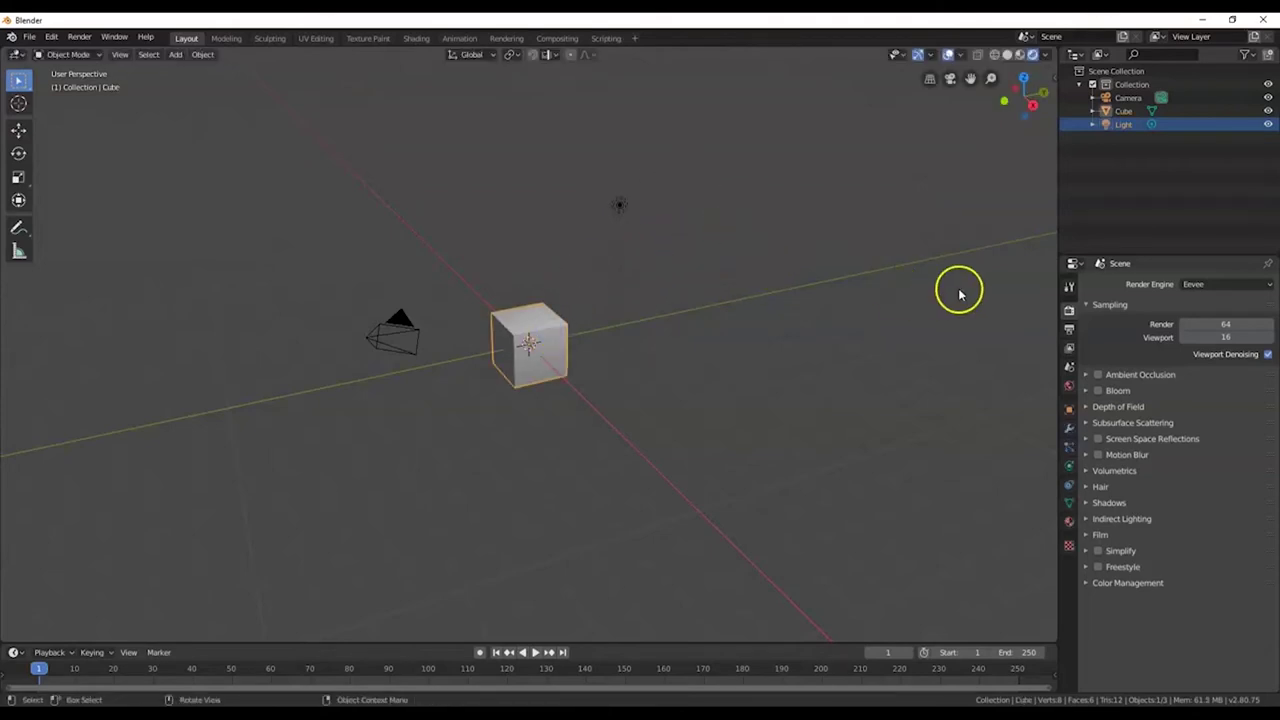
Toggle the N side panel open and closed, then switch the viewport to wireframe display
key("n")
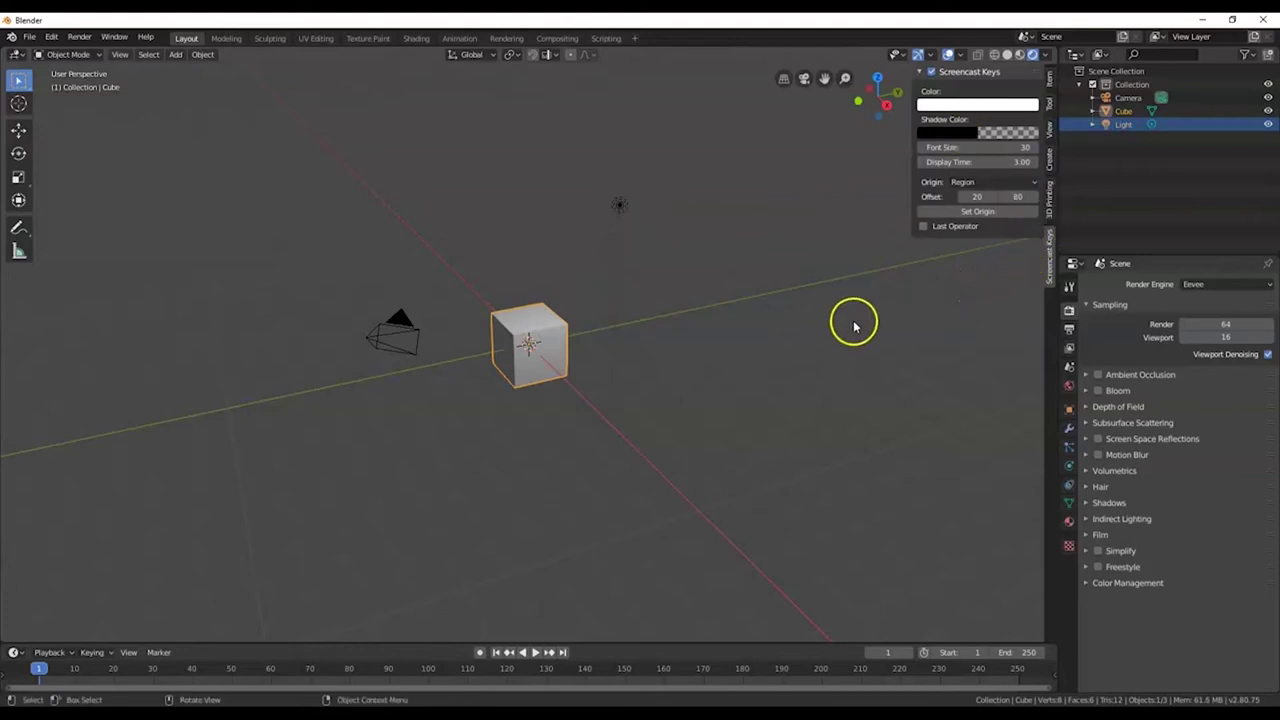
key("n")
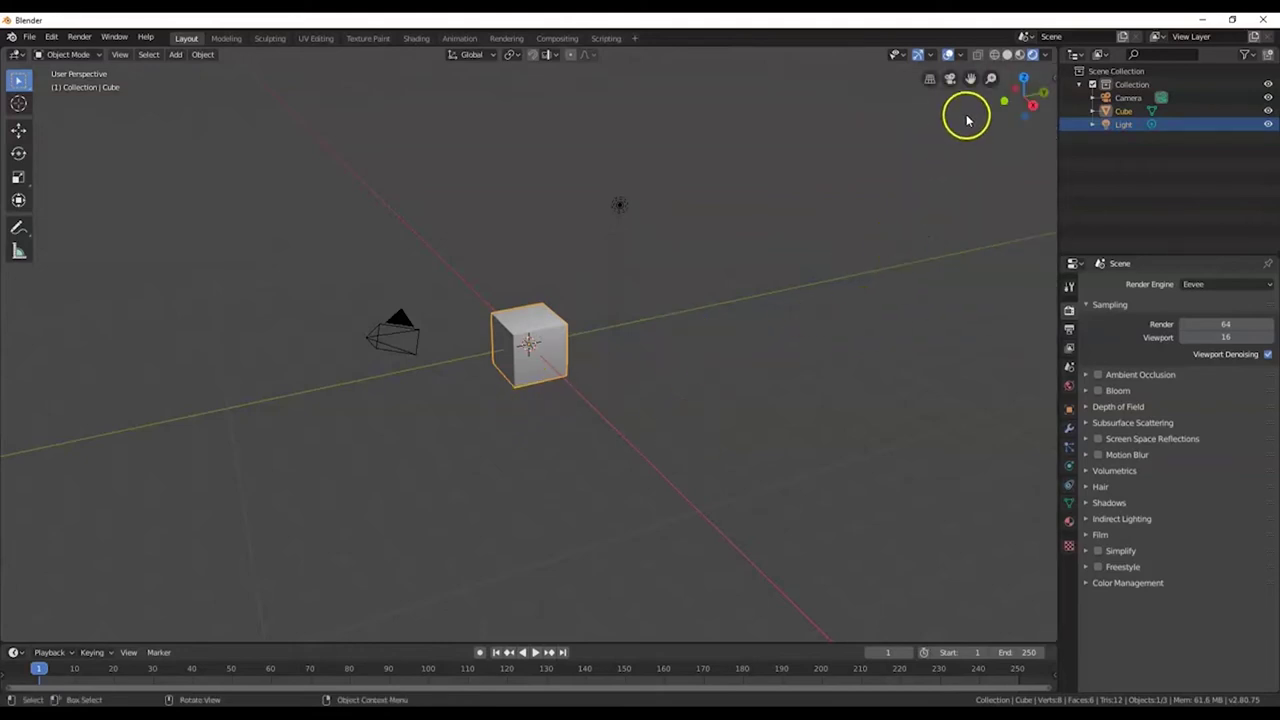
left_click(995, 56)
scroll(550, 320, "up", 3)
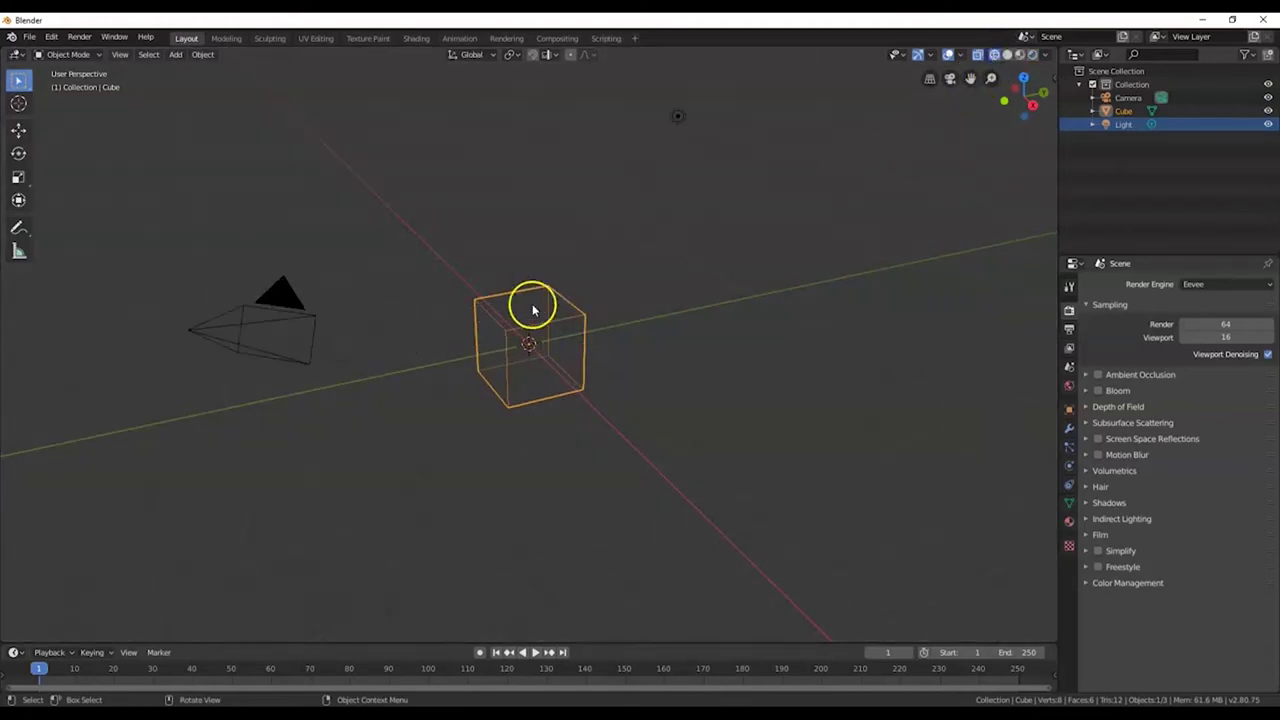
Orbit and zoom around the wireframe cube from several angles, then bring up the Z shading pie
middle_click_drag(545, 415, 652, 393)
scroll(534, 400, "down", 5)
scroll(535, 405, "up", 6)
scroll(535, 408, "down", 6)
scroll(535, 410, "up", 5)
middle_click_drag(640, 398, 569, 403)
scroll(569, 397, "up", 3)
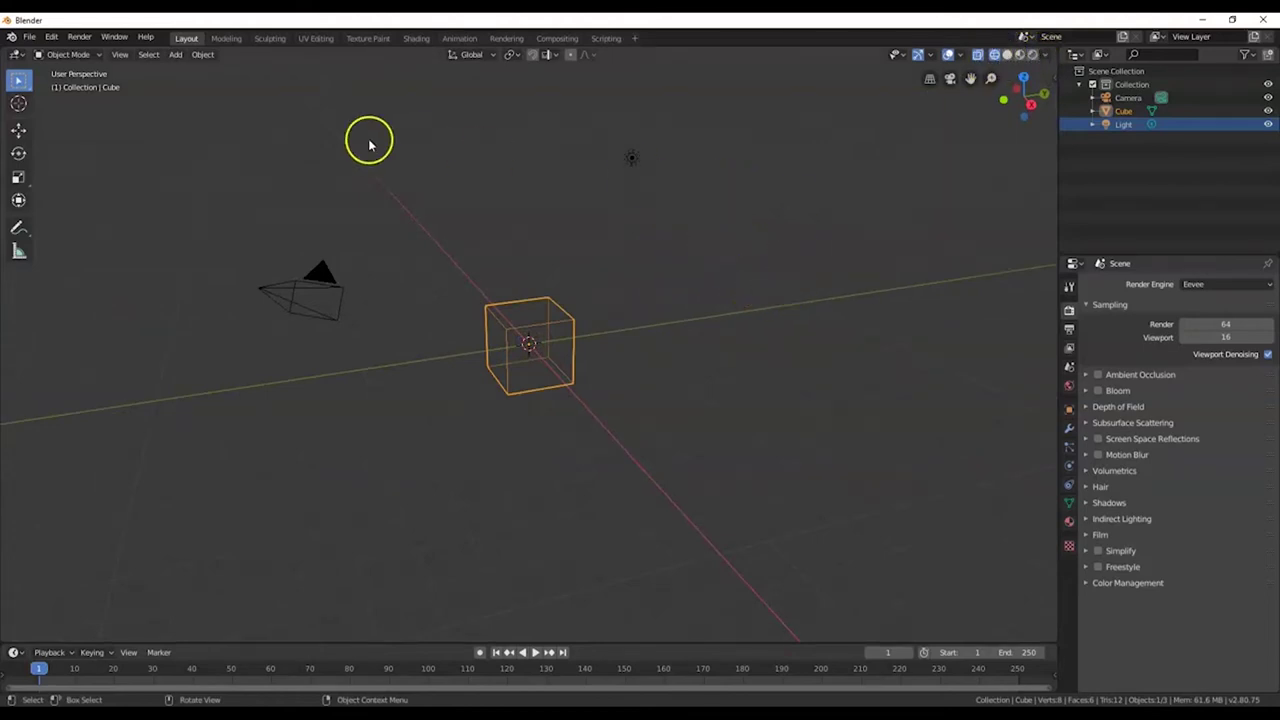
key("z")
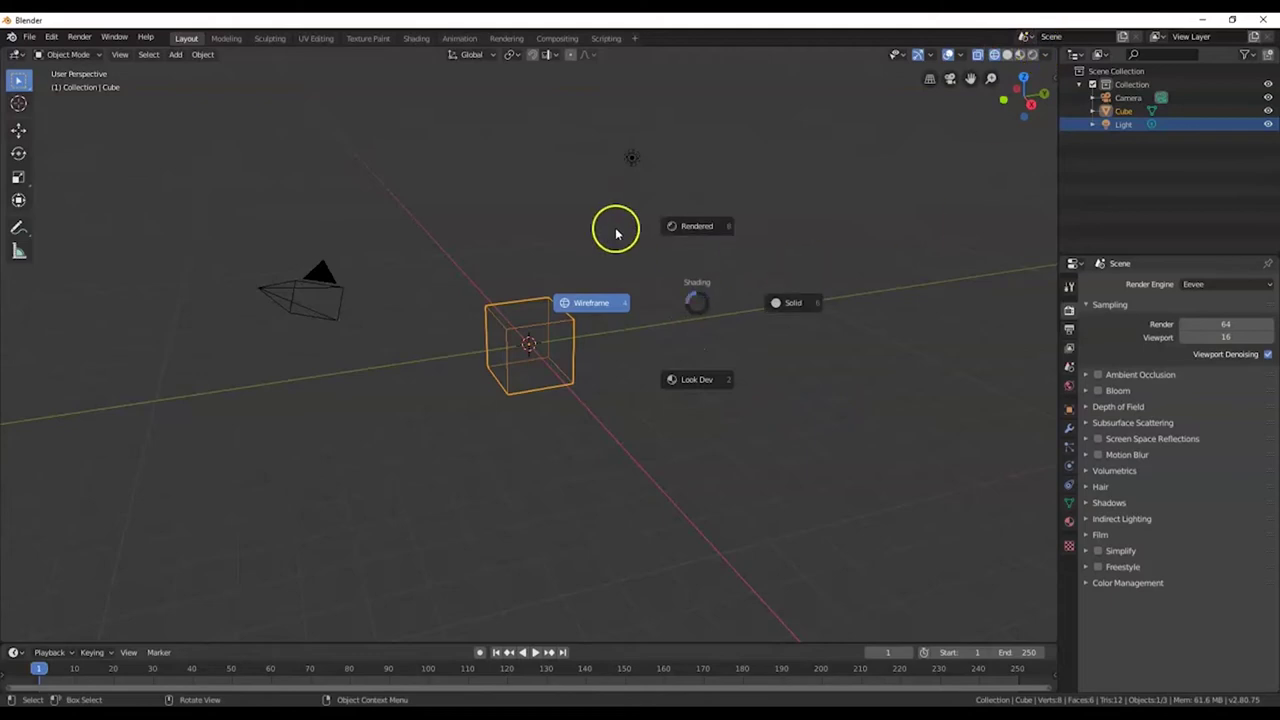
Choose Solid from the Z shading pie menu, repeating the choice twice more to demonstrate
left_click(796, 304)
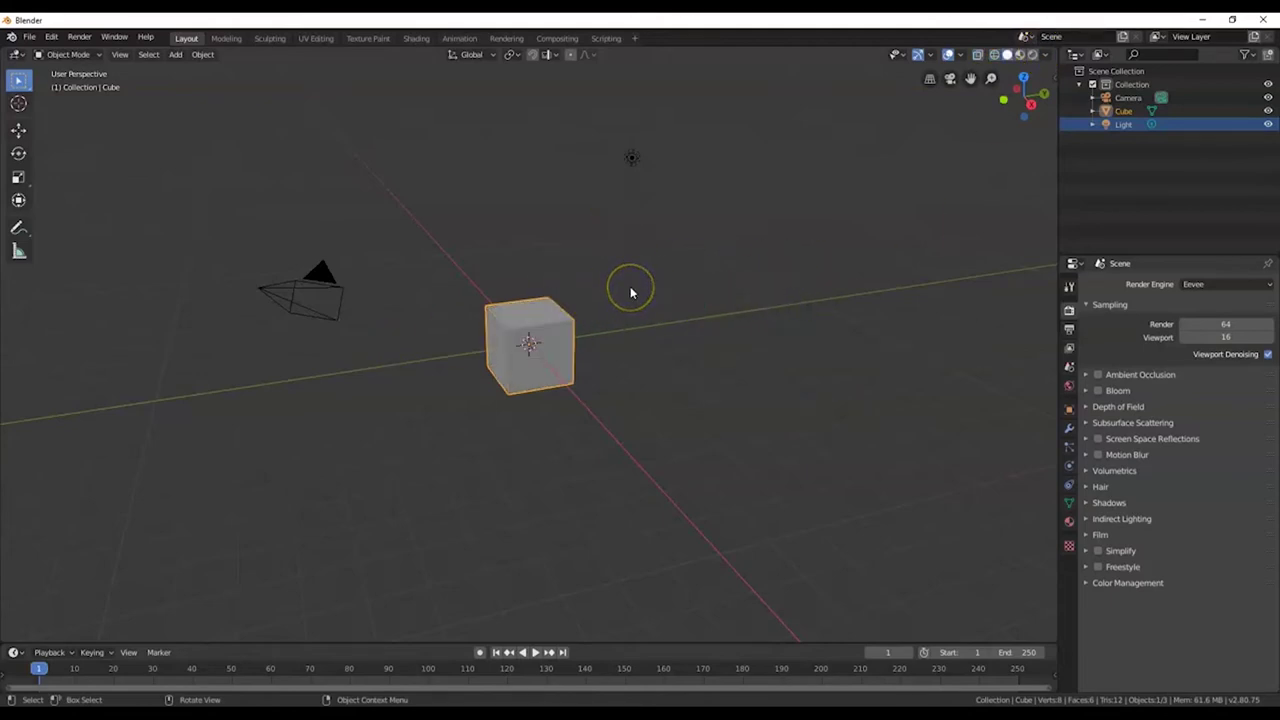
key("z")
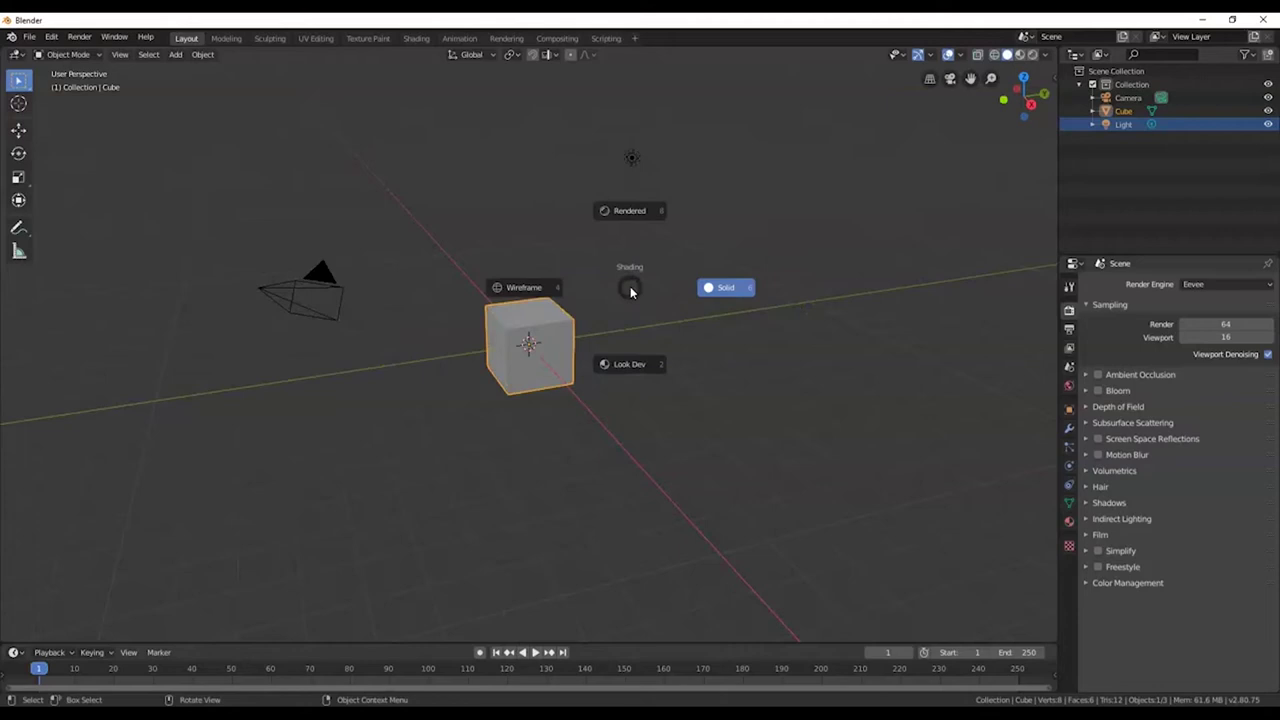
left_click(715, 290)
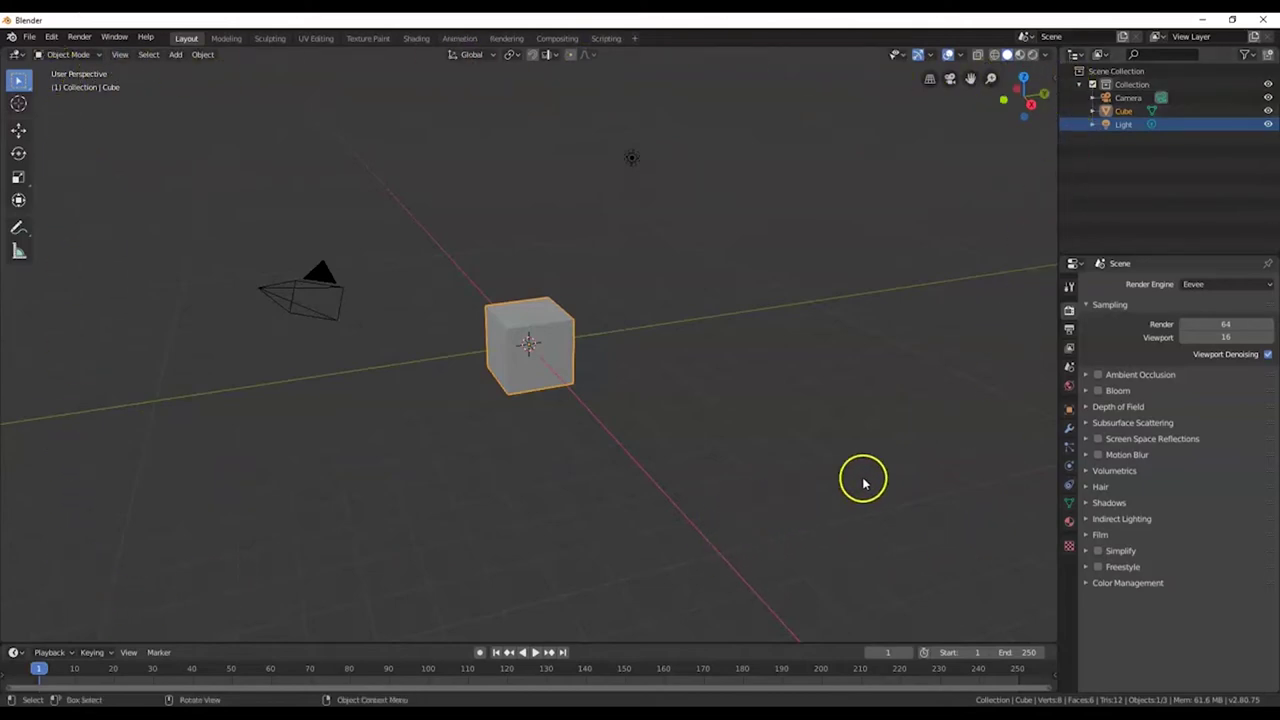
key("z")
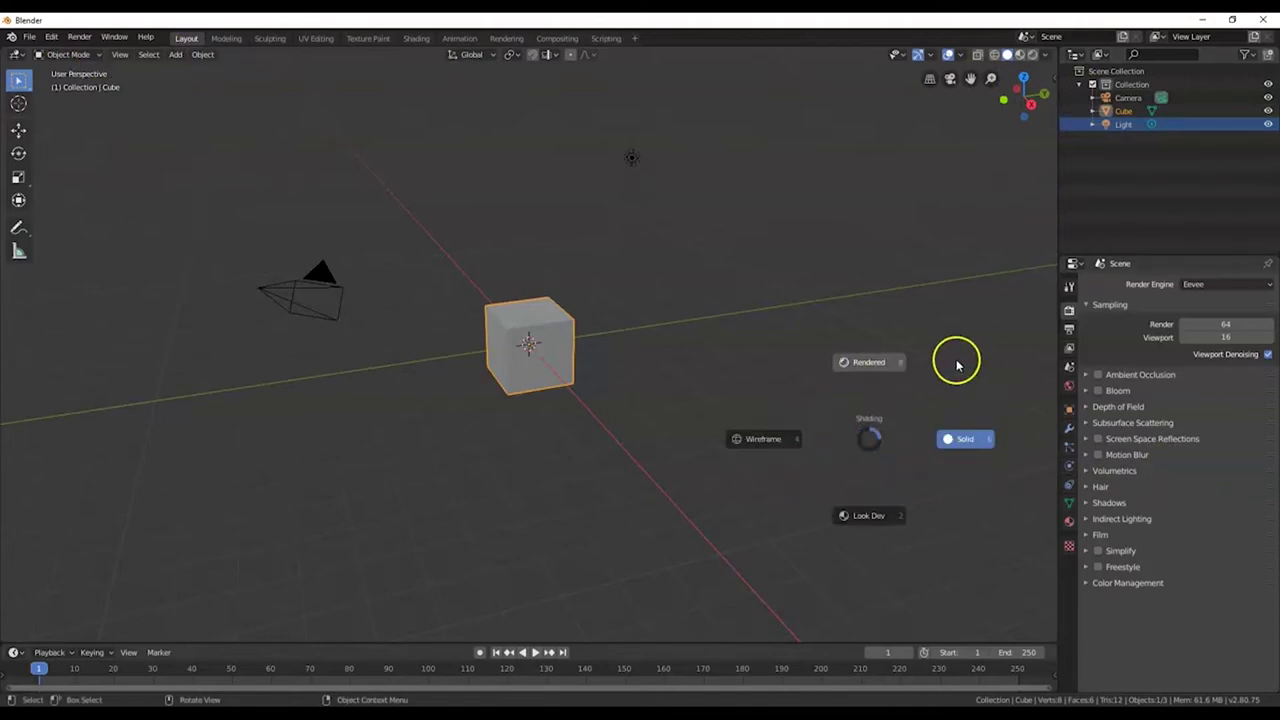
left_click(973, 440)
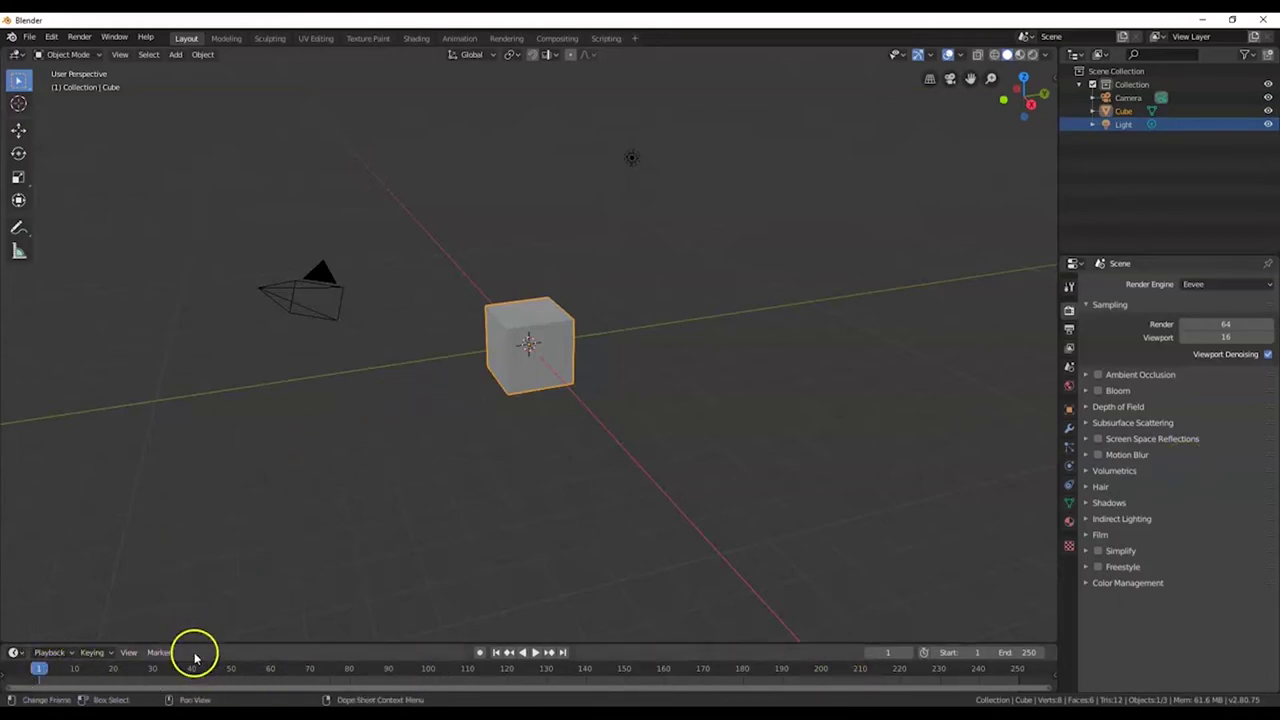
Start moving the cube and cancel, then enlarge the timeline and reset the playhead to the start
left_click_drag(568, 334, 477, 329)
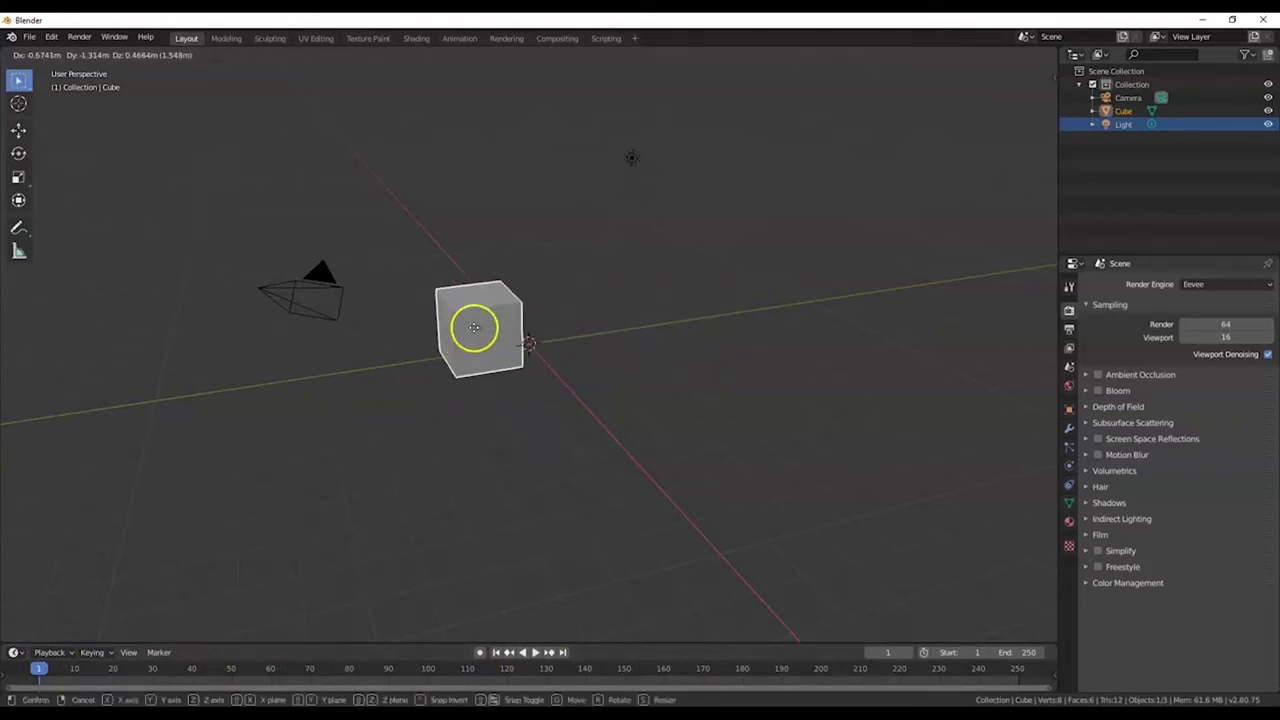
key("Escape")
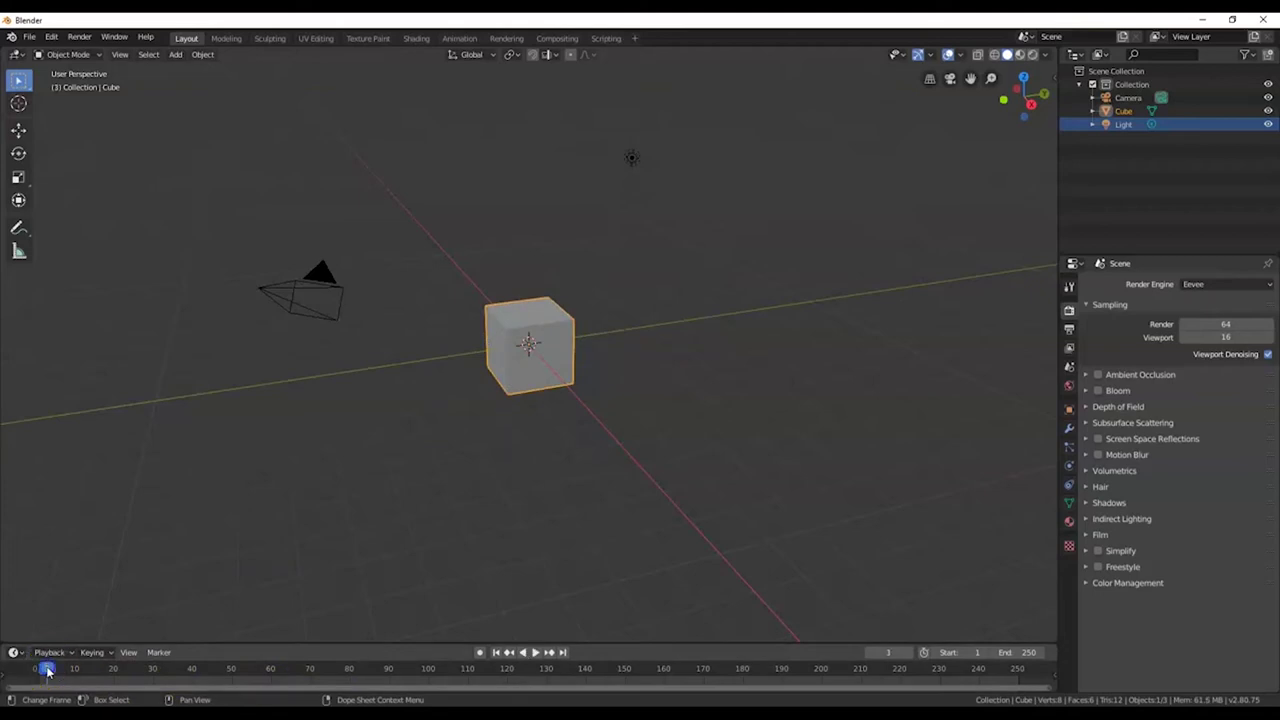
left_click_drag(277, 640, 283, 594)
left_click(88, 620)
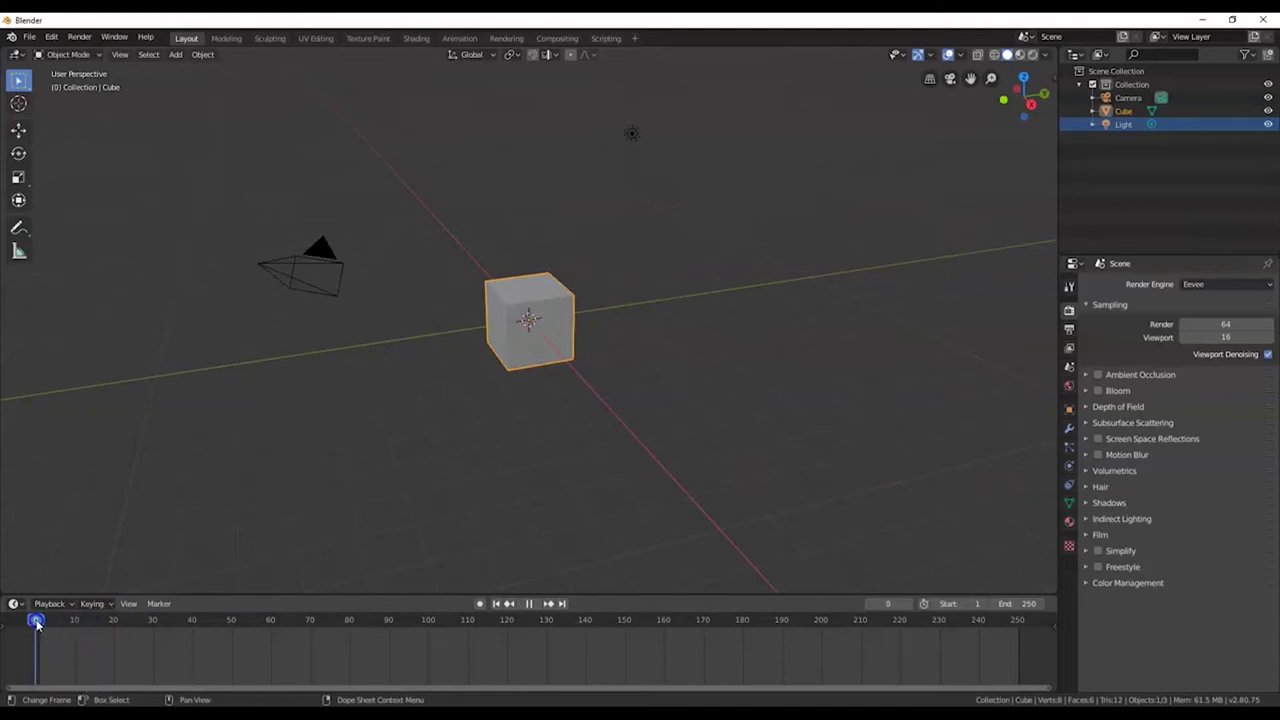
scroll(580, 349, "down", 2)
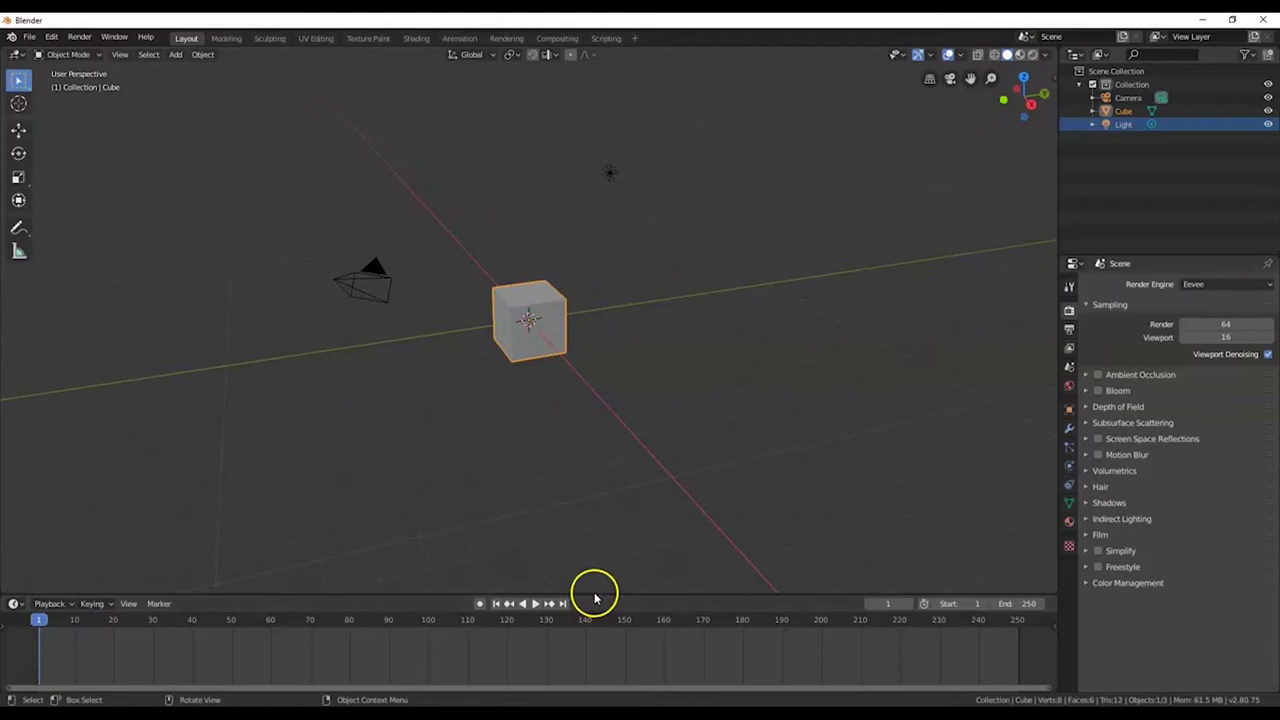
Shrink the timeline height and narrow the side panels beside the 3D viewport
left_click_drag(594, 594, 606, 657)
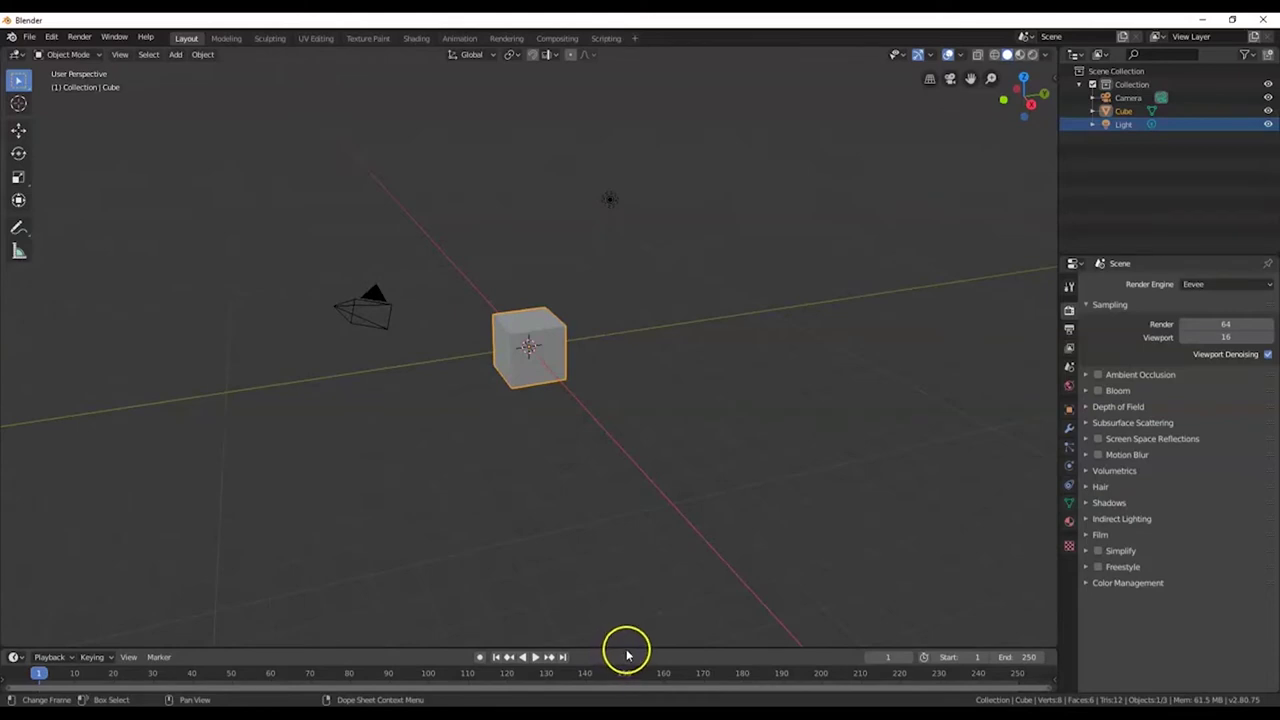
mouse_move(628, 648)
left_mouse_down()
mouse_move(628, 572)
mouse_move(636, 656)
left_mouse_up()
left_click_drag(1058, 585, 1088, 592)
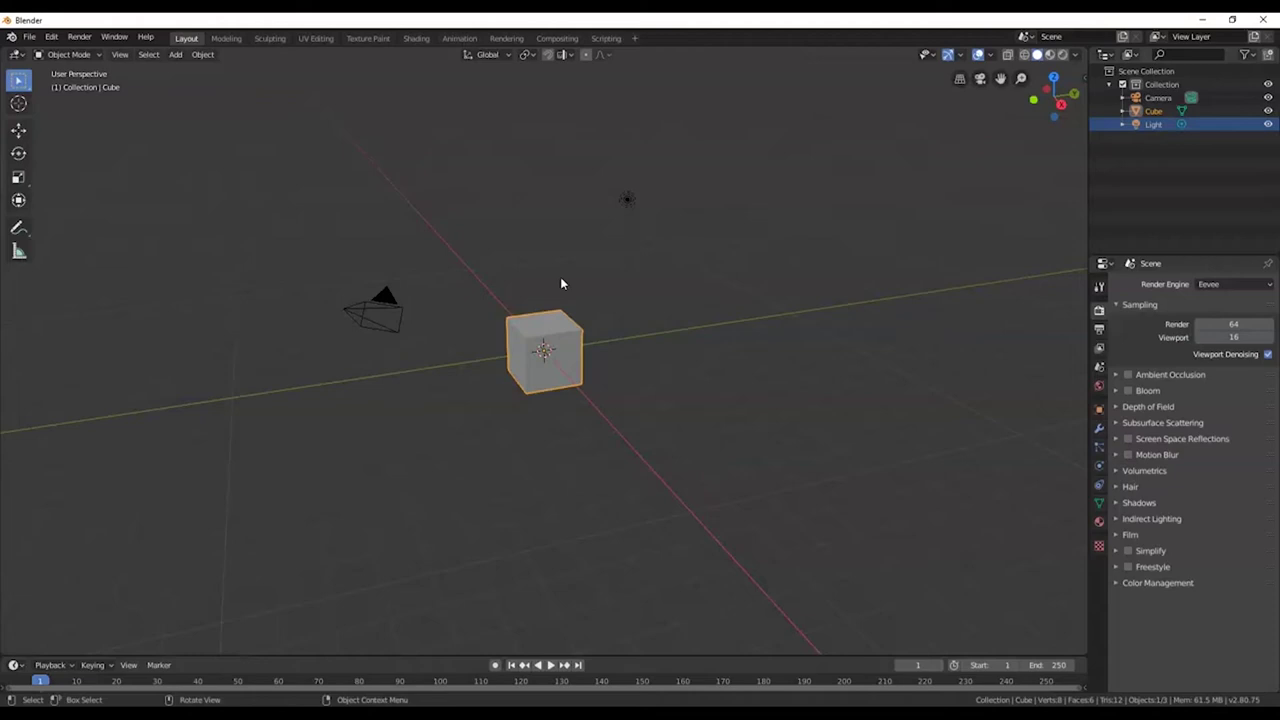
View the scene from the front, right and top, then orbit back into a perspective view
key("KP_1")
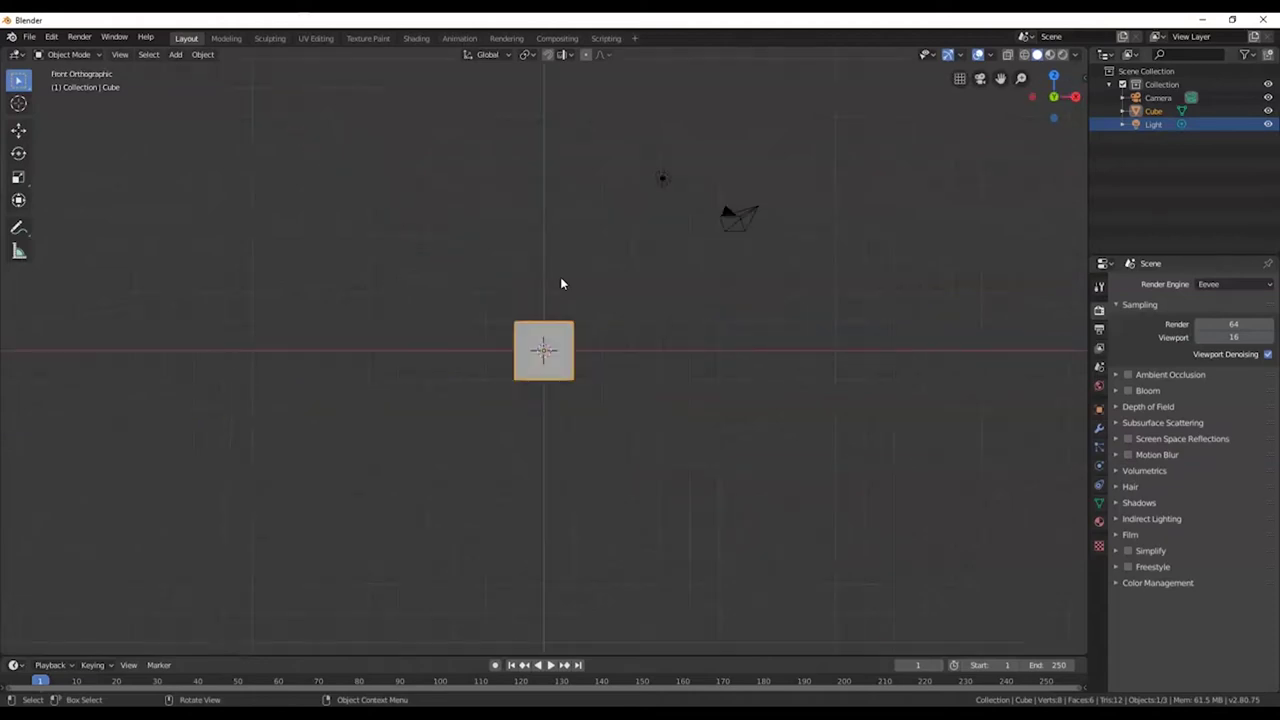
scroll(560, 325, "up", 1)
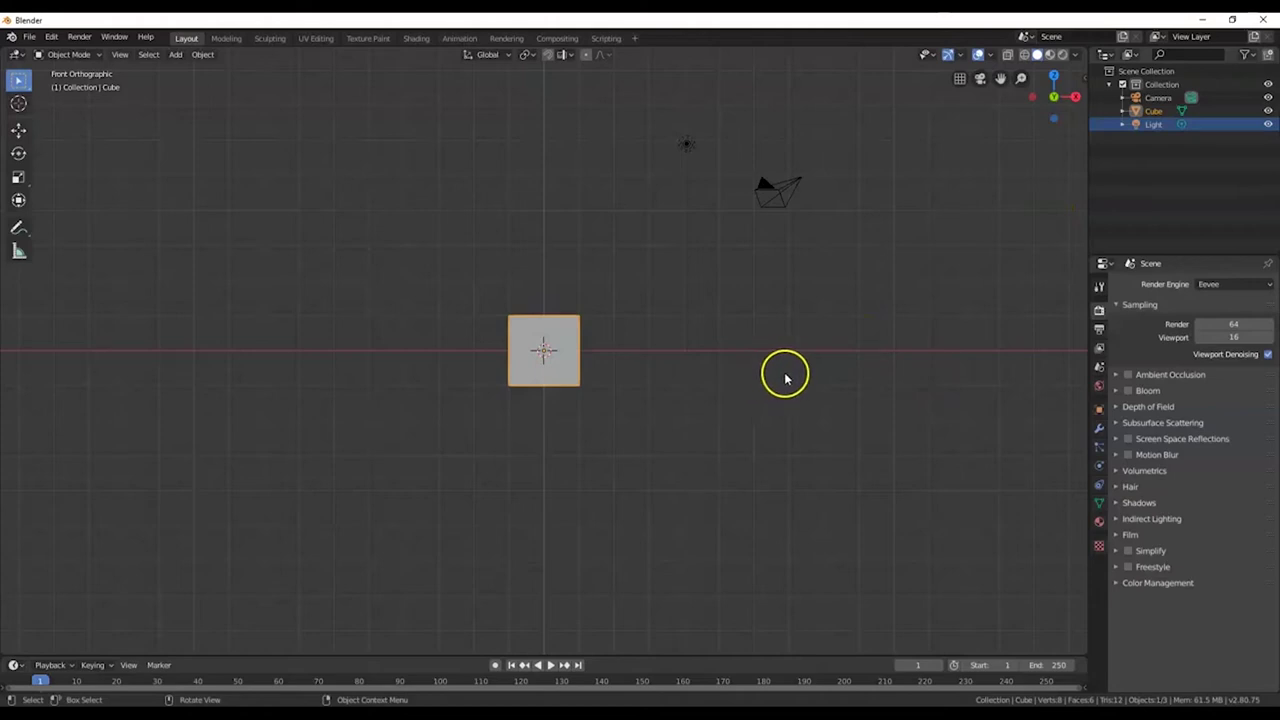
left_click(1075, 97)
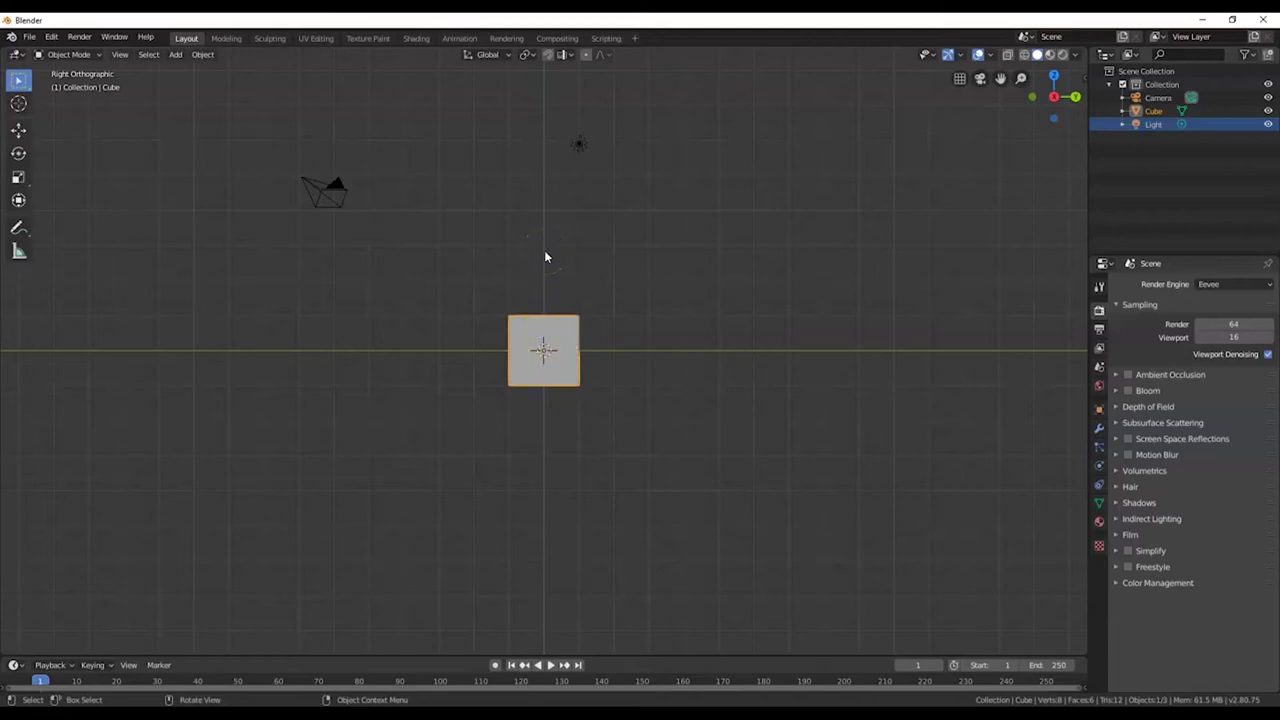
key("KP_7")
left_click(1033, 155)
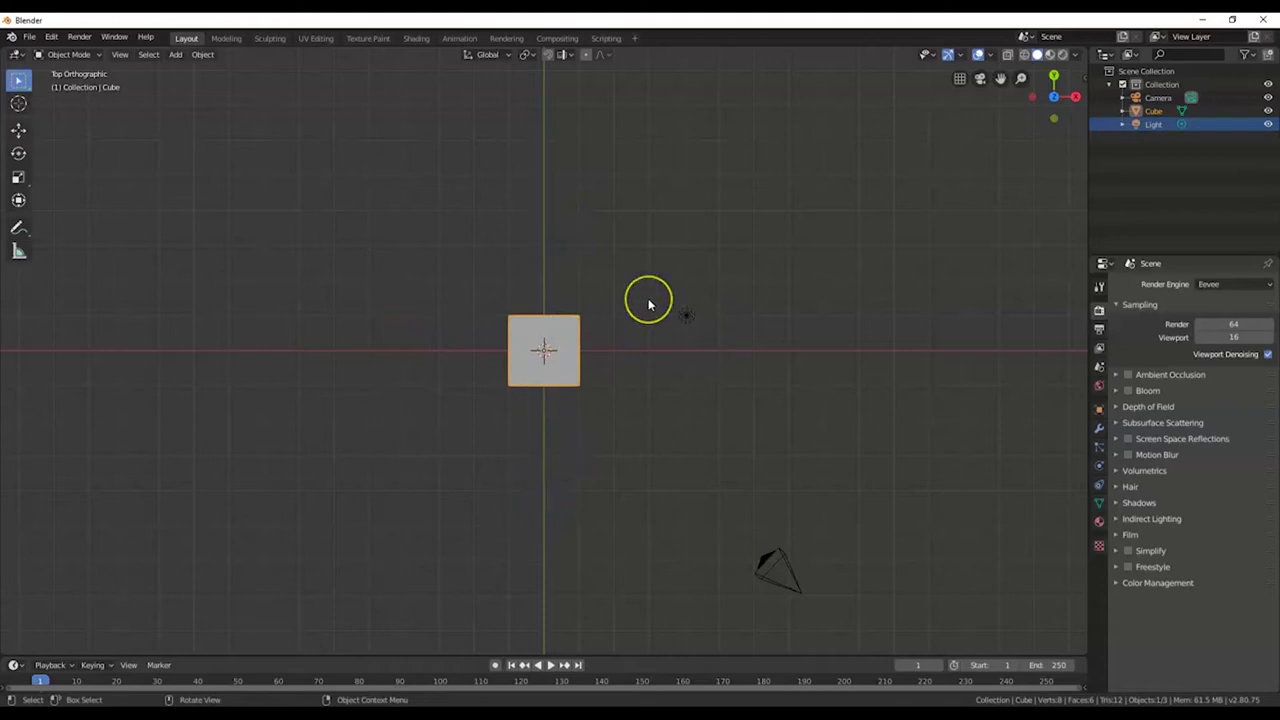
middle_click_drag(900, 451, 787, 334)
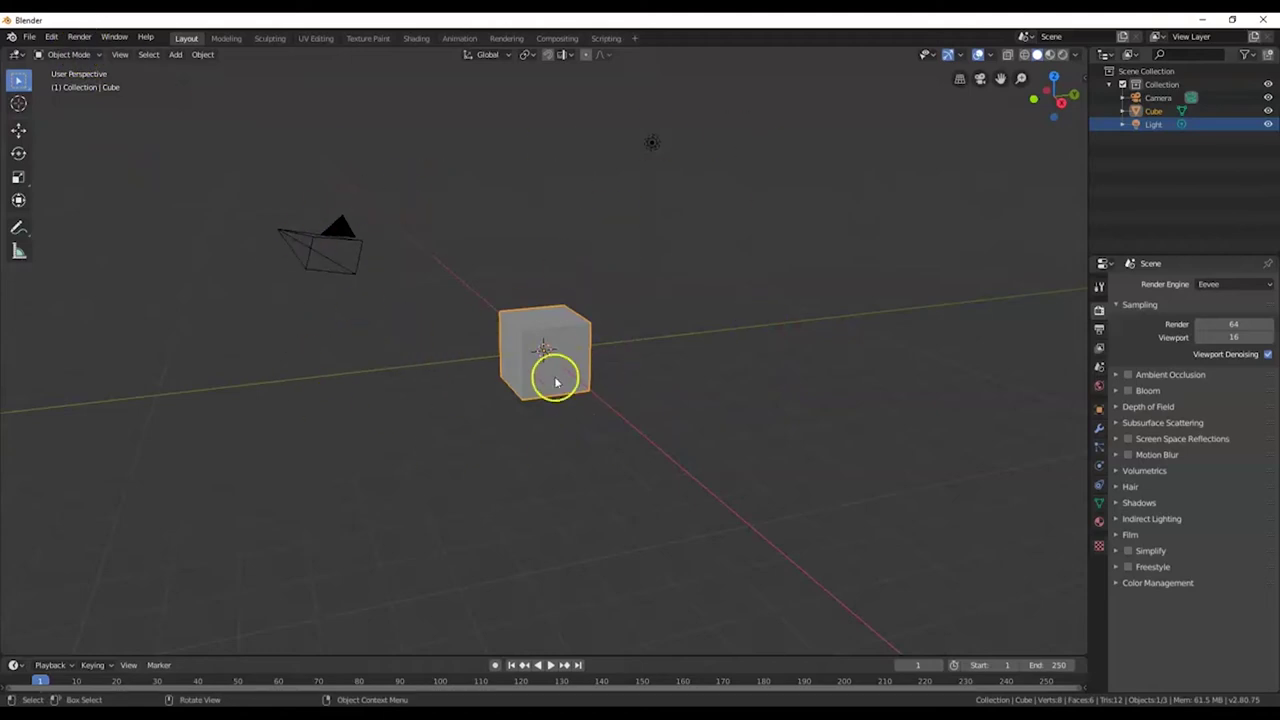
Select the camera, the light and then the cube in turn
left_click(651, 145)
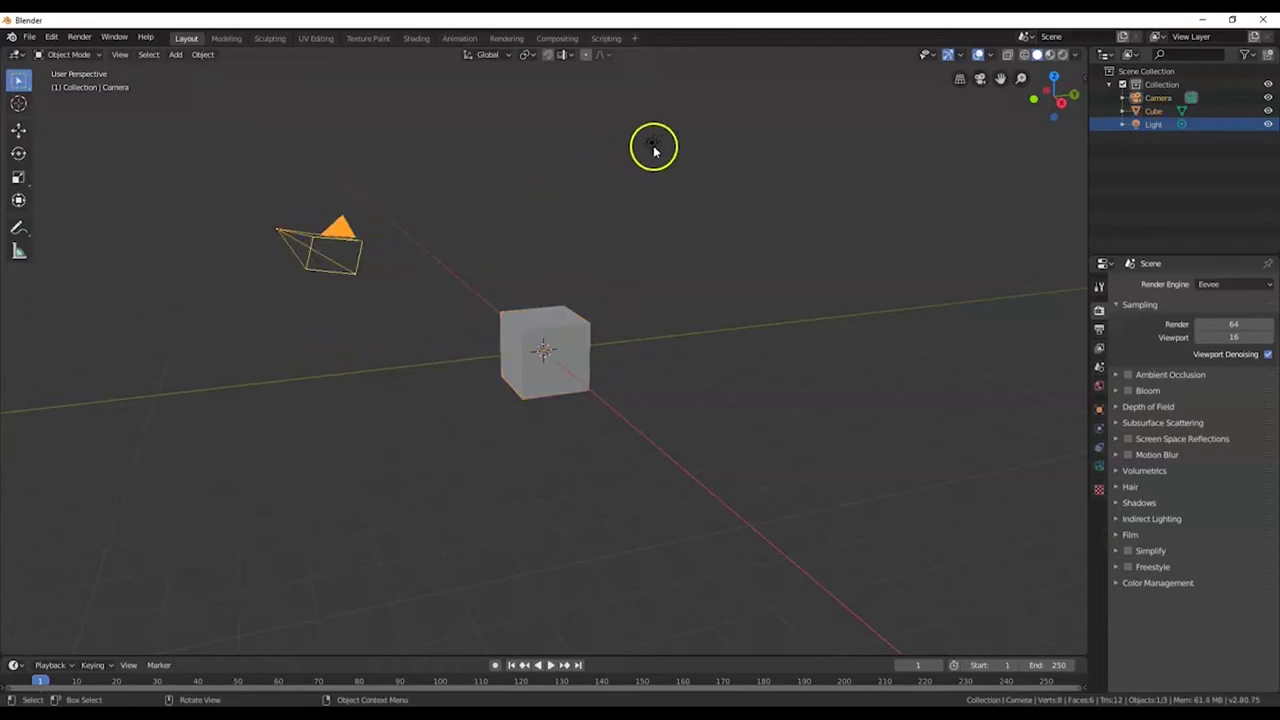
left_click(563, 351)
left_click(383, 298)
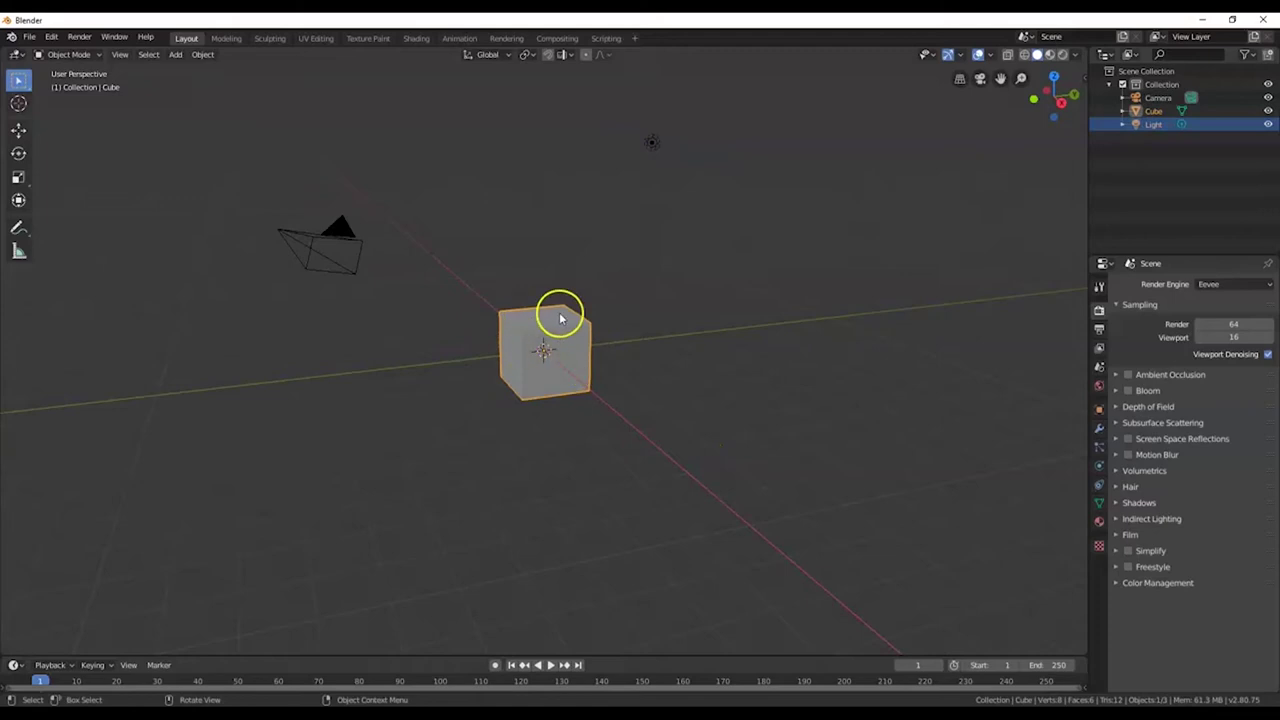
Select the camera, light and finally the cube, then open the Object Mode dropdown
scroll(562, 363, "up", 2)
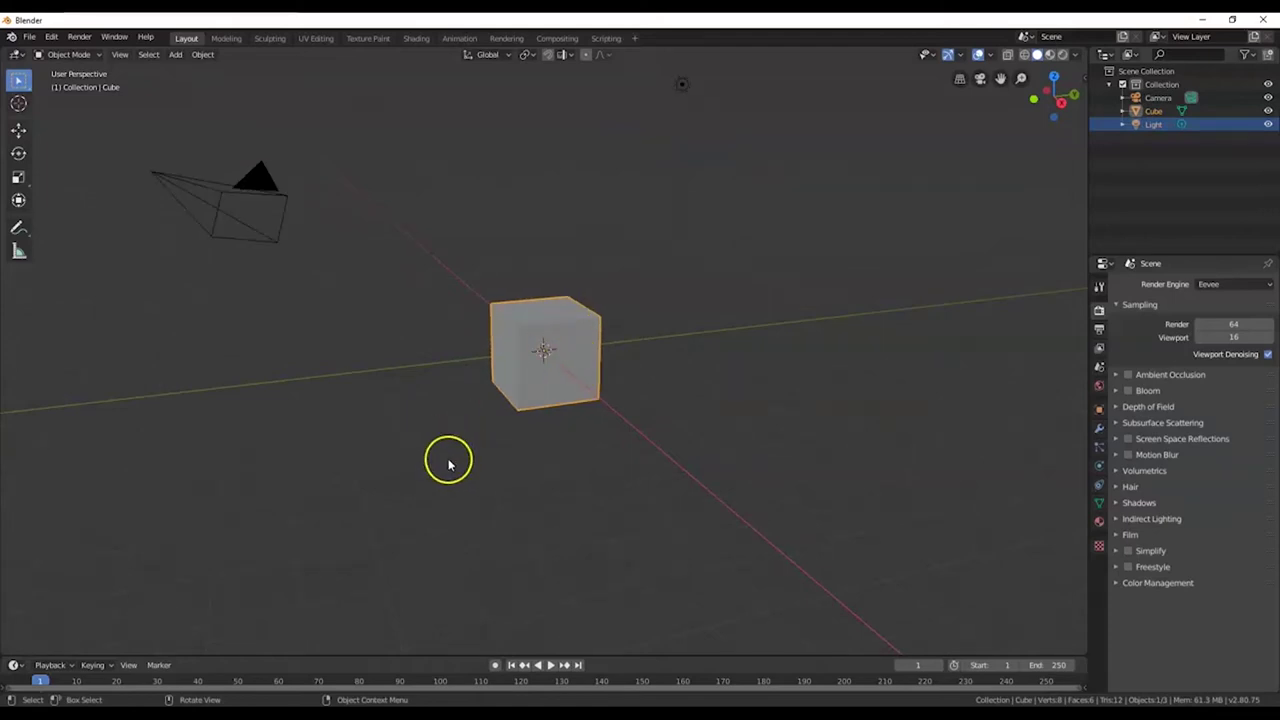
scroll(446, 430, "down", 2)
left_click(308, 252)
left_click(649, 143)
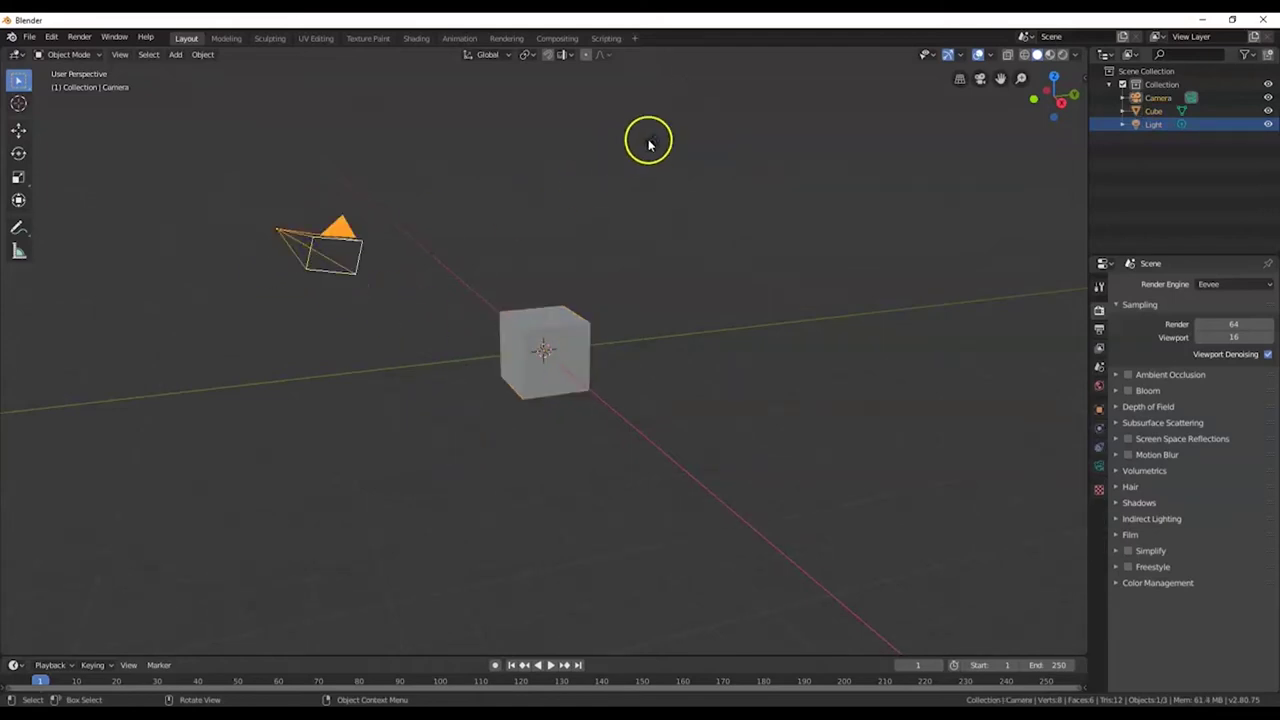
left_click(549, 374)
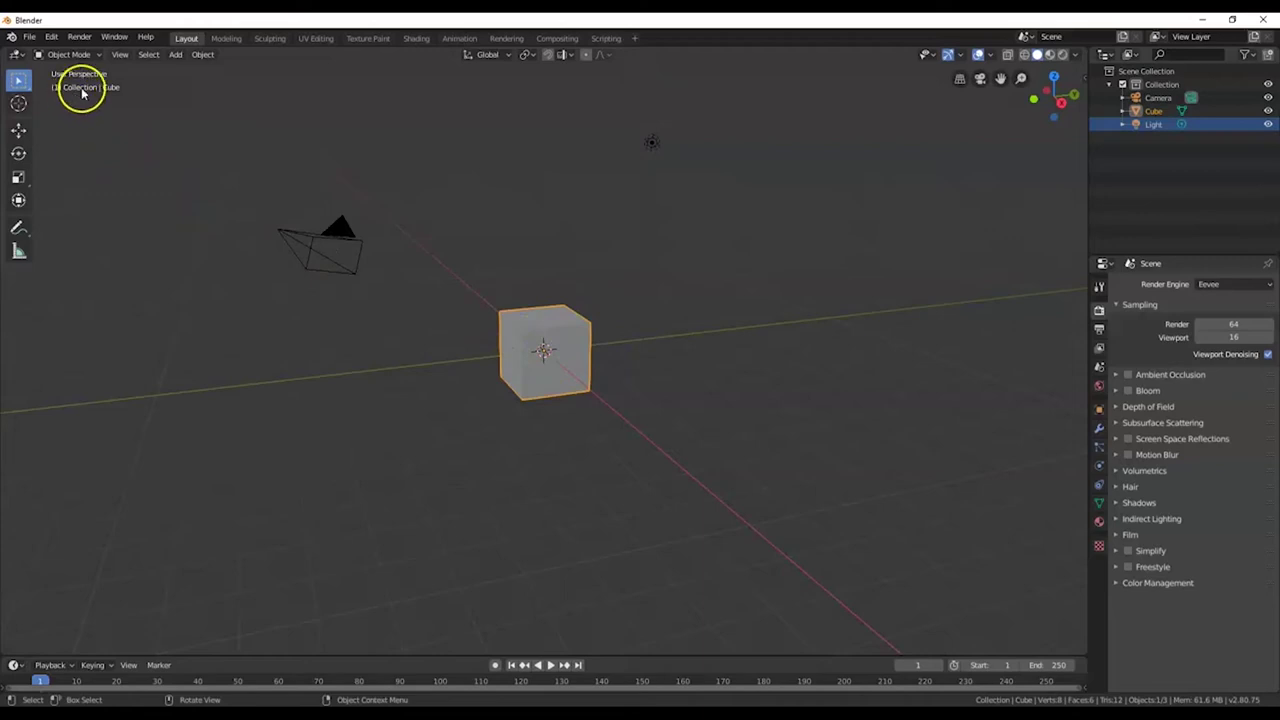
left_click(82, 55)
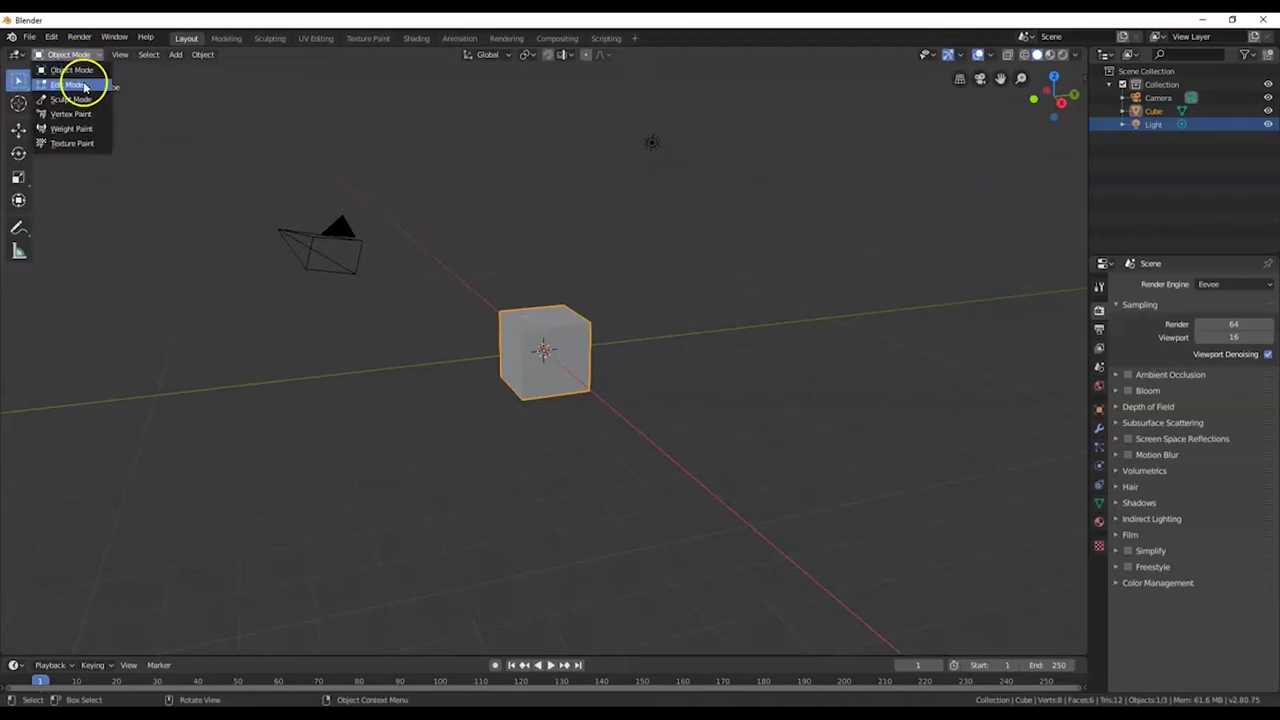
Switch the cube to Edit Mode, toggle Object/Edit Mode with Tab, then zoom in on it
left_click(84, 84)
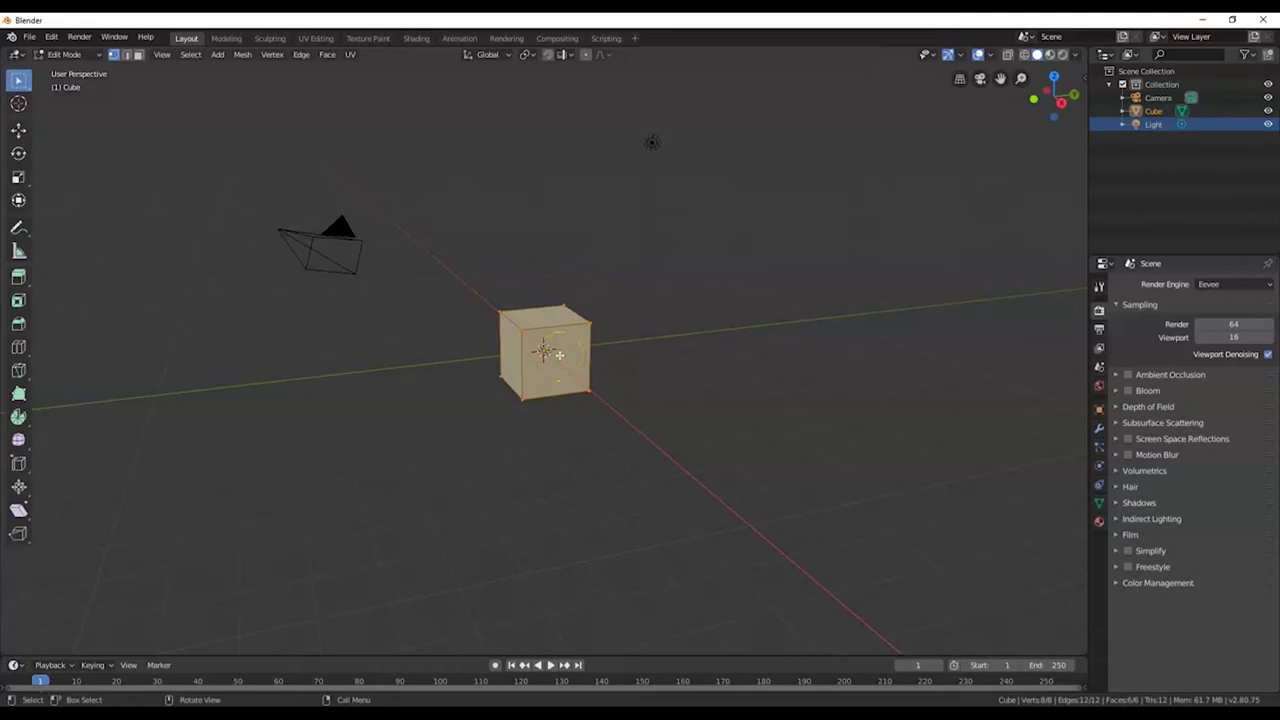
key("Tab")
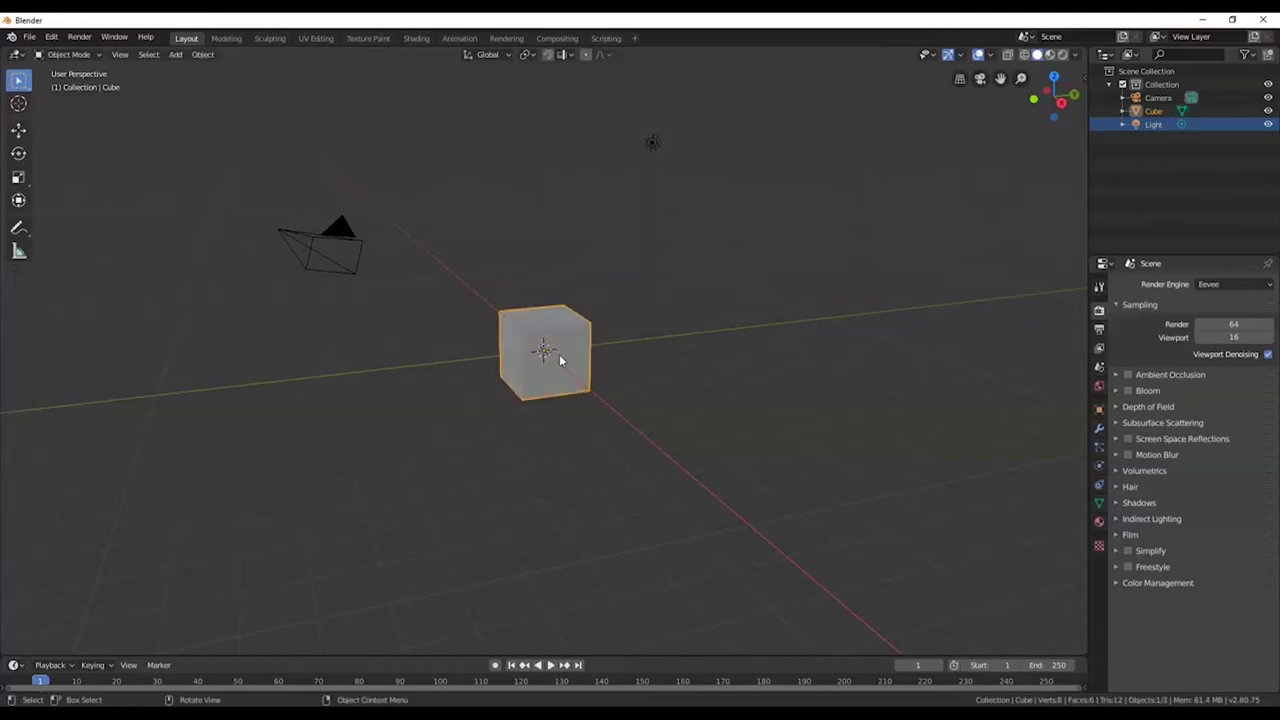
key("Tab")
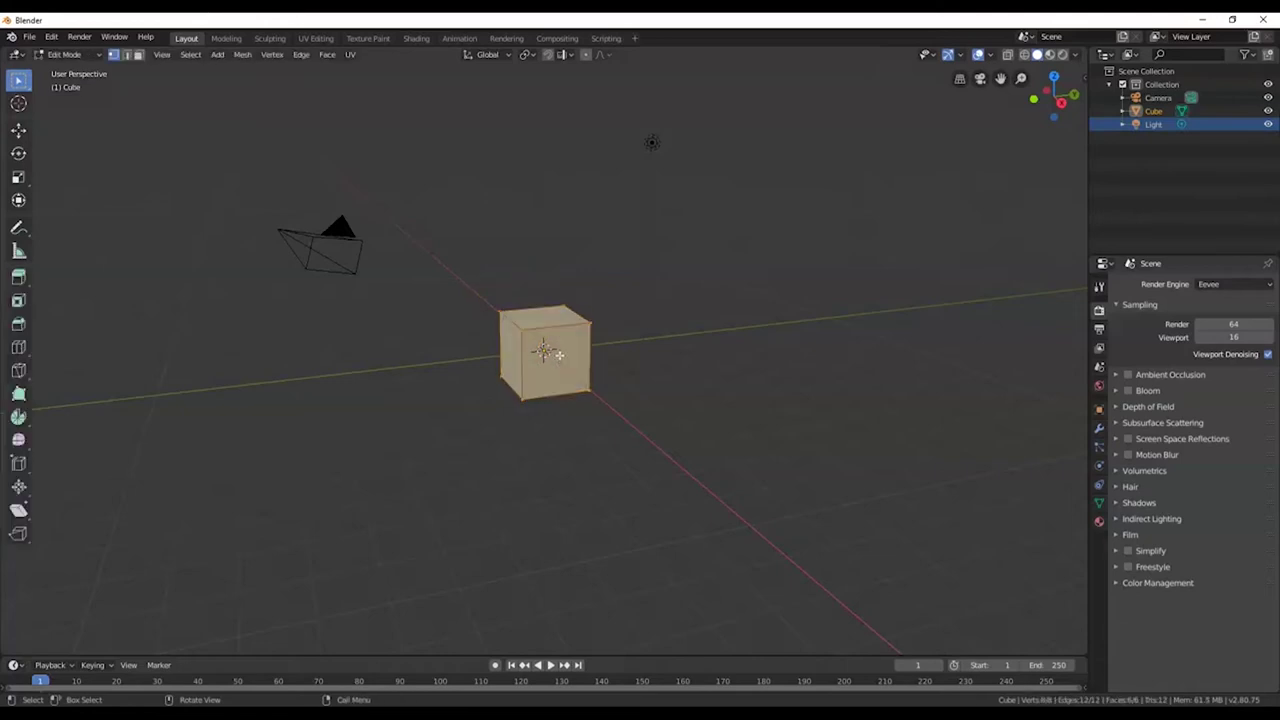
key("Tab")
key("Tab")
key("Tab")
key("Tab")
key("Tab")
key("Tab")
key("Tab")
key("Tab")
key("Tab")
key("Tab")
key("Tab")
key("Tab")
key("Tab")
key("Tab")
key("Tab")
key("Tab")
scroll(570, 362, "up", 2)
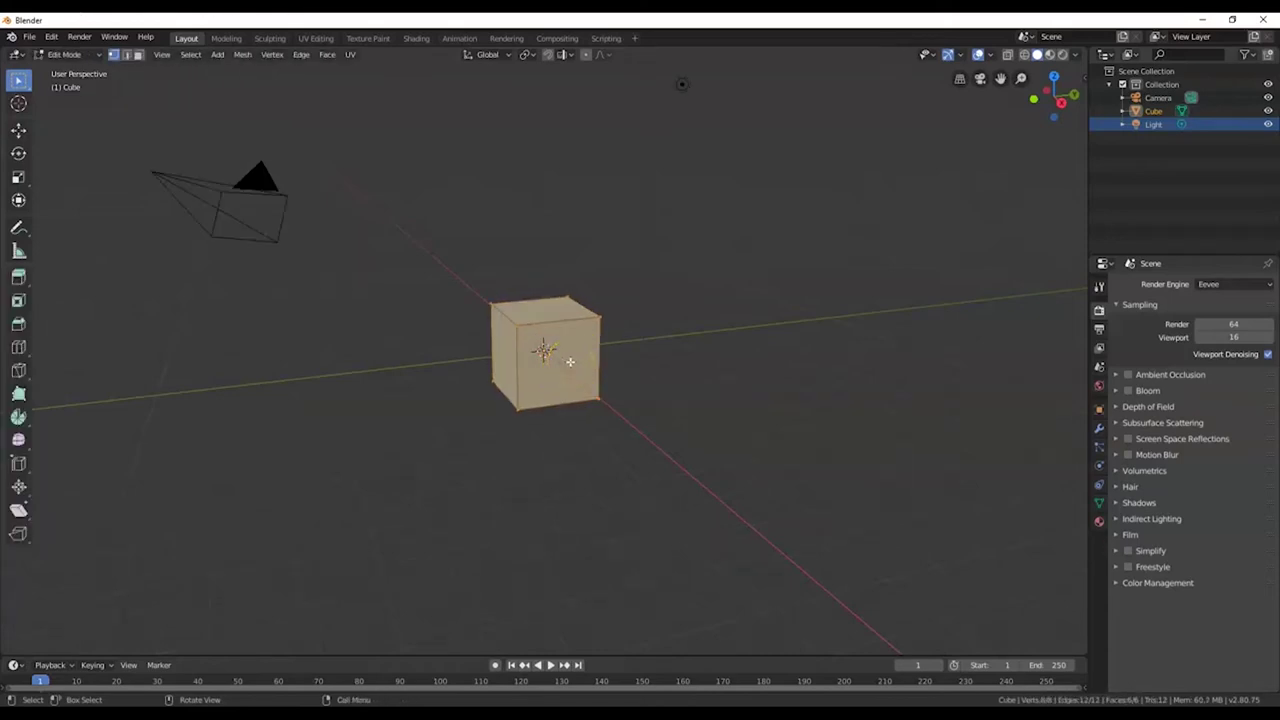
scroll(570, 362, "up", 2)
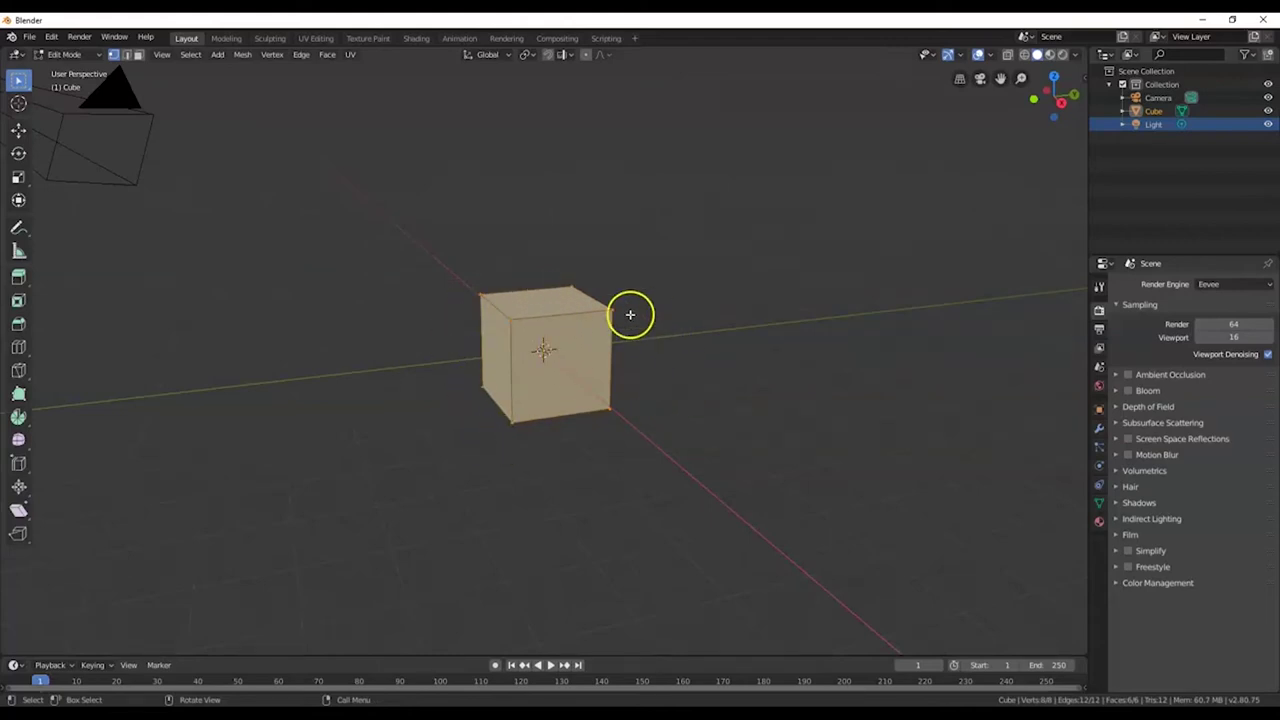
Select individual corner vertices of the cube, adding a second vertex to the selection
scroll(533, 433, "up", 1)
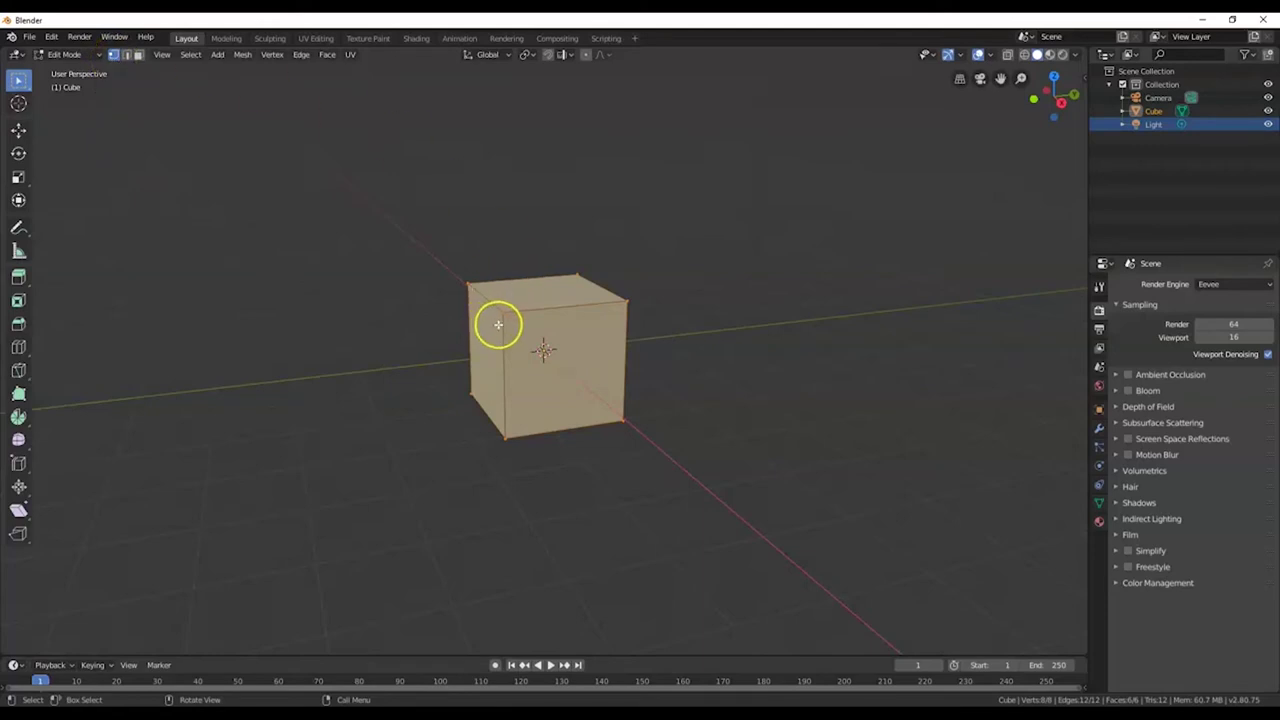
left_click(460, 357)
left_click(503, 315)
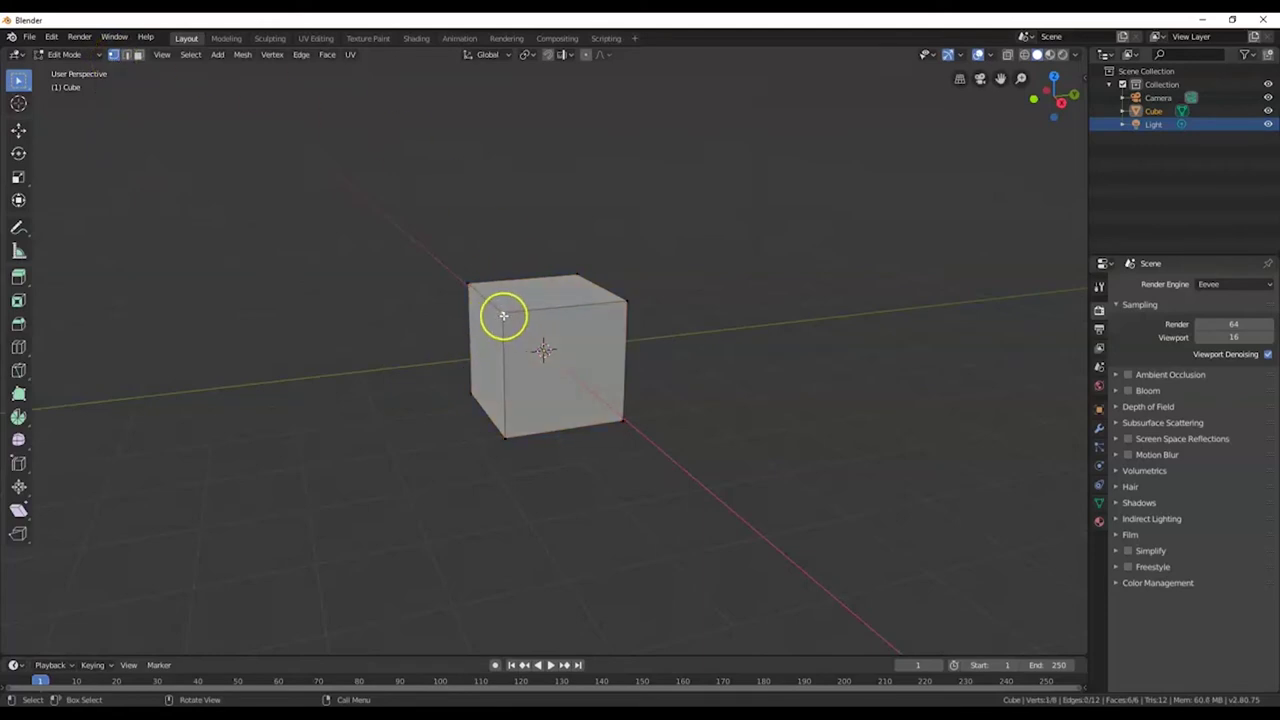
left_click(625, 300, "shift")
left_click(577, 274, "shift")
left_click(625, 300, "shift")
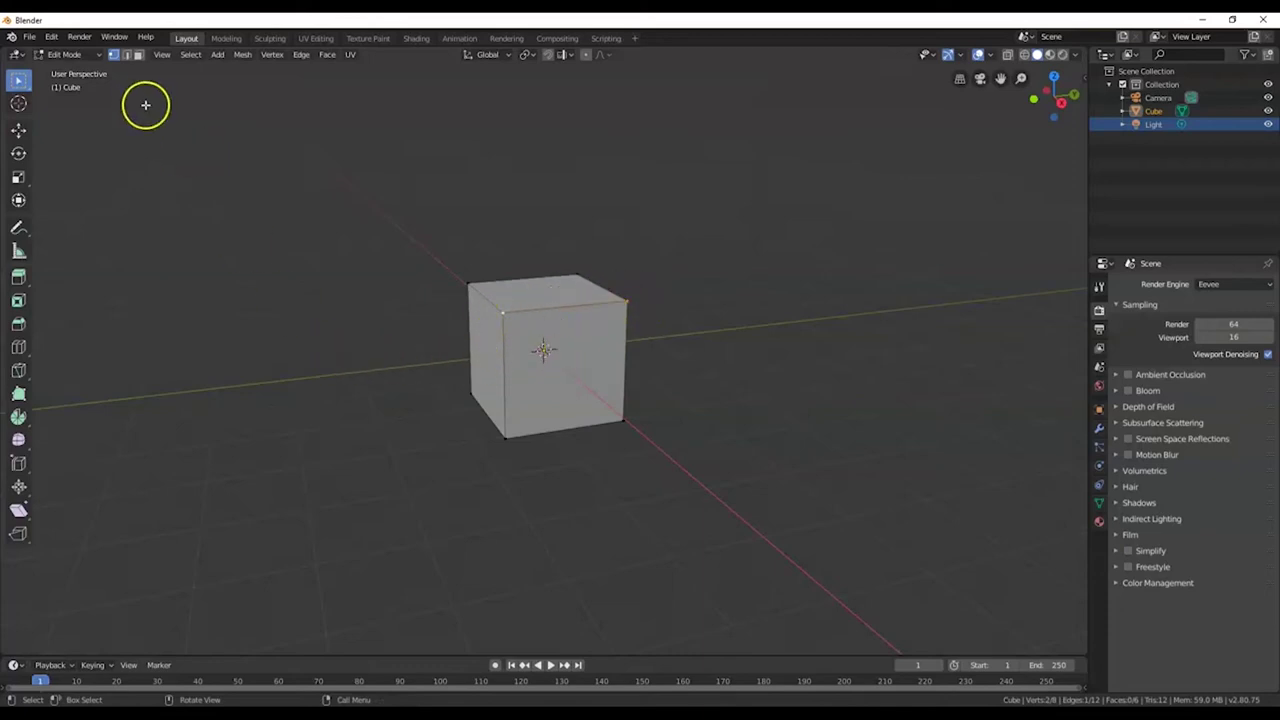
In Edge select mode, pick the cube's top and bottom front edges to enclose its front face
left_click(126, 56)
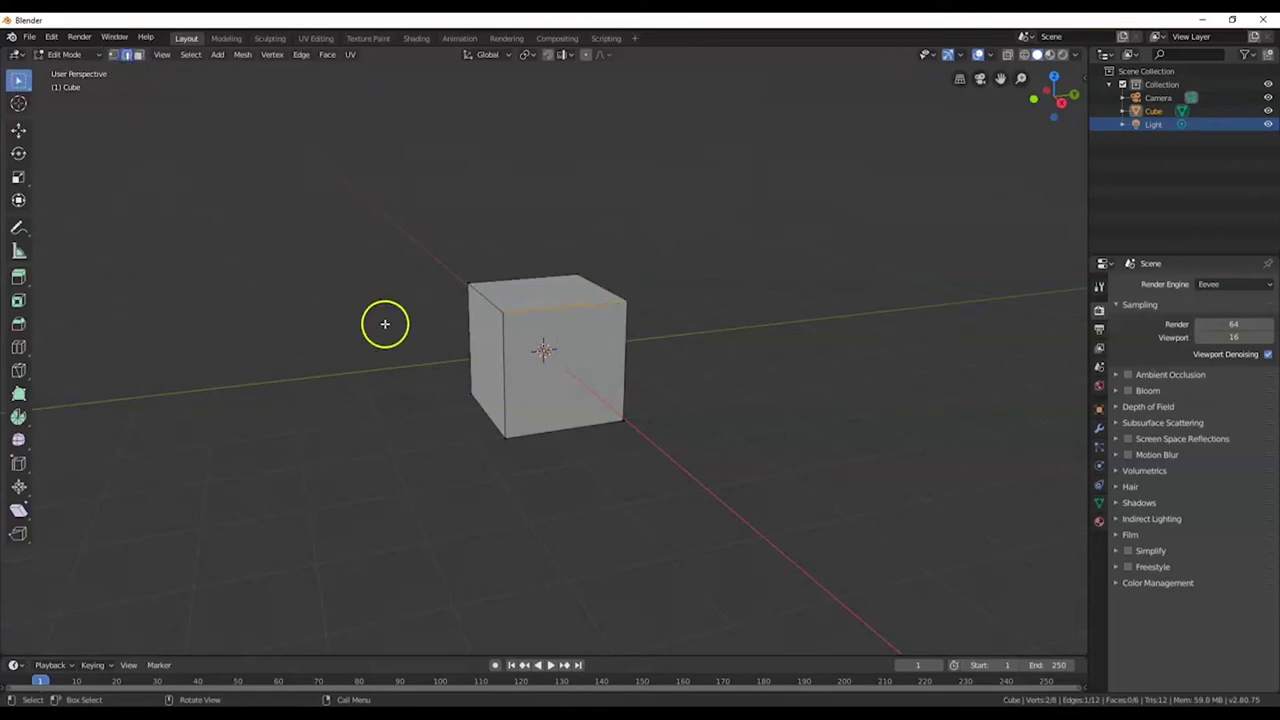
left_click(541, 310)
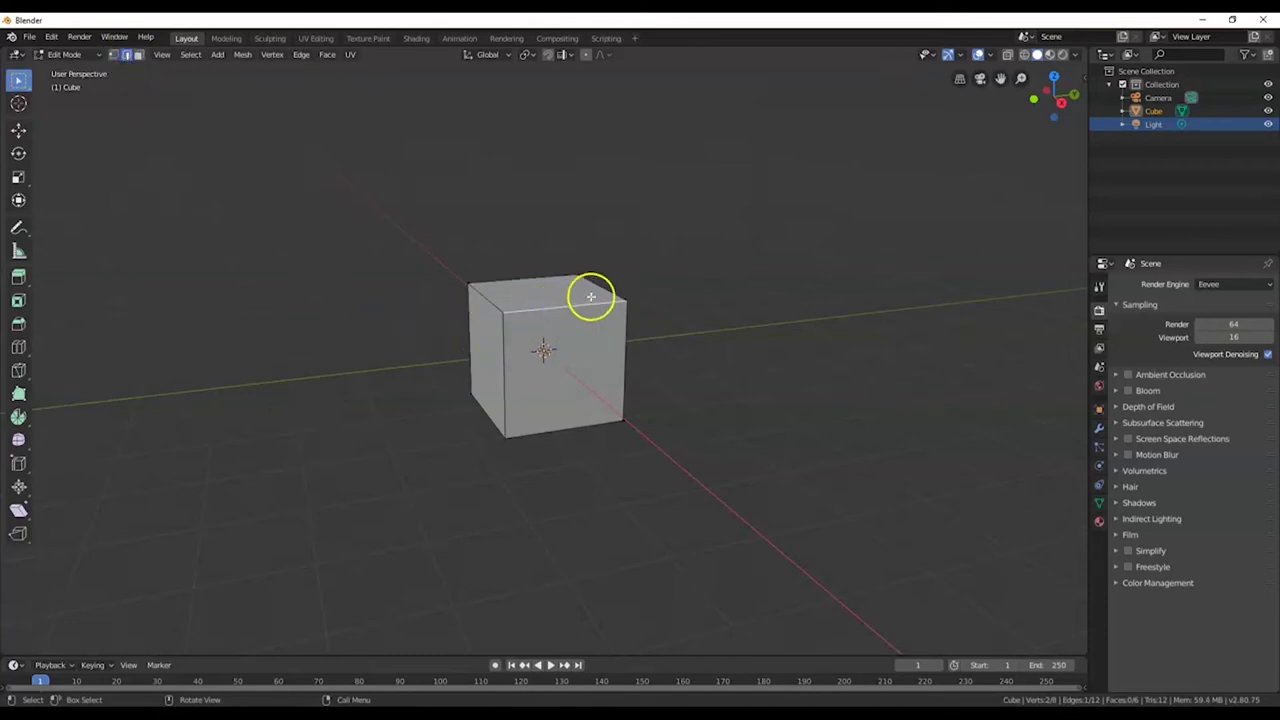
left_click(603, 292)
left_click(489, 294)
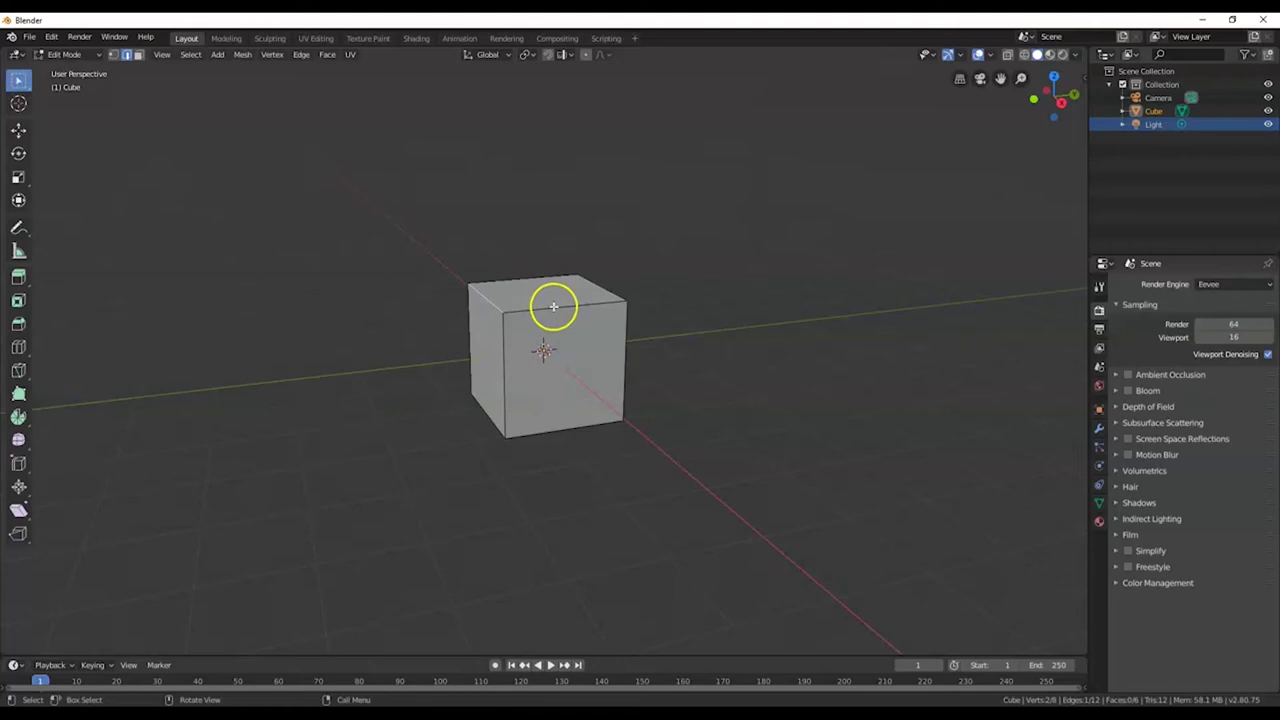
left_click(571, 428)
left_click(554, 309)
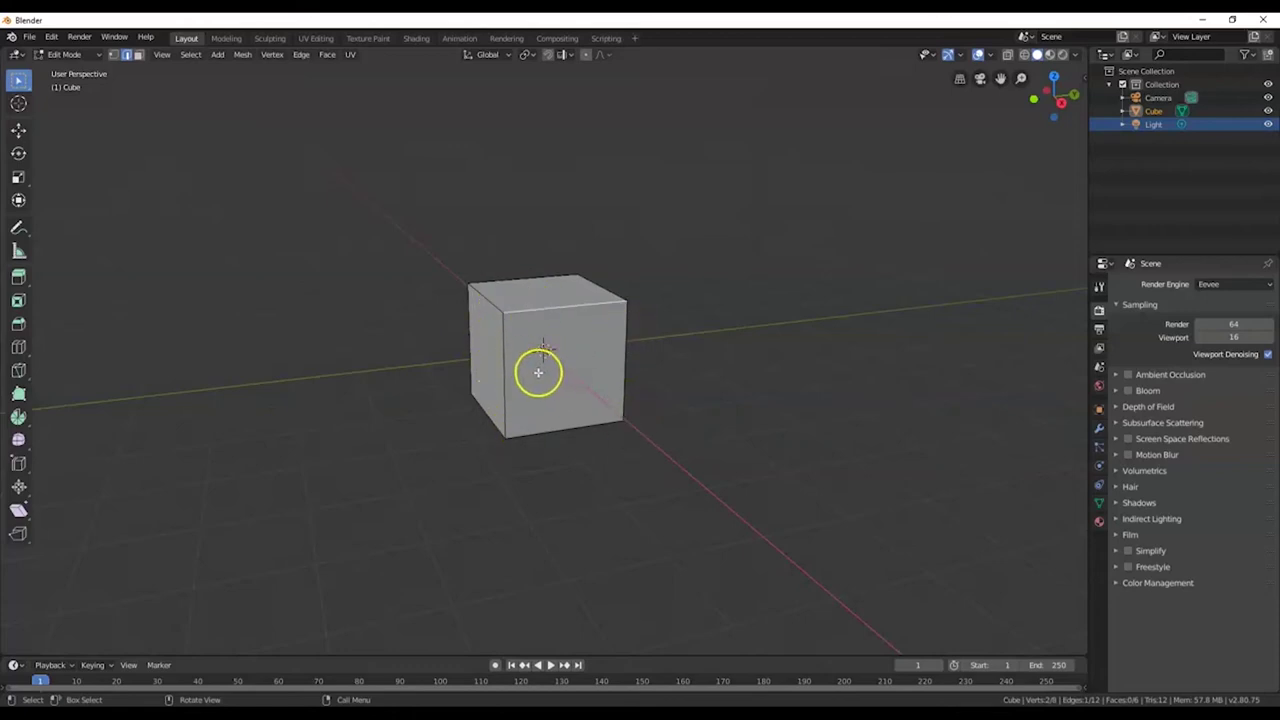
left_click(553, 425, "shift")
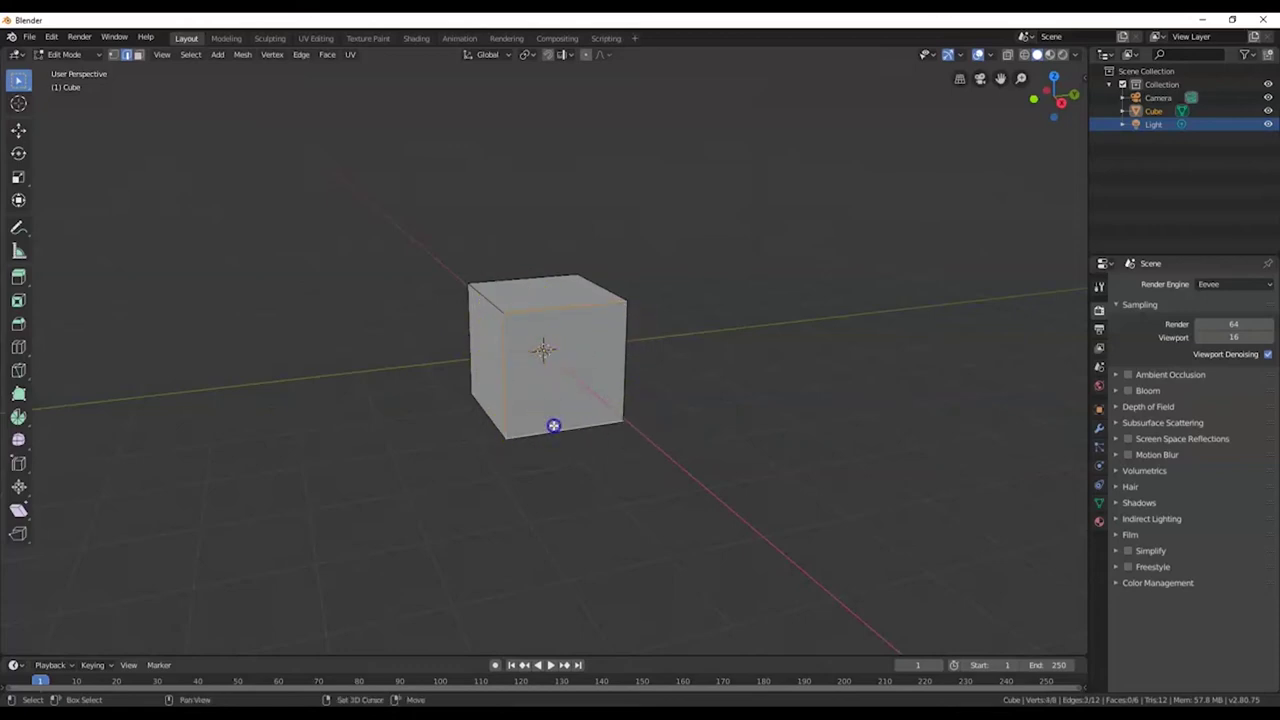
left_click(572, 325, "shift")
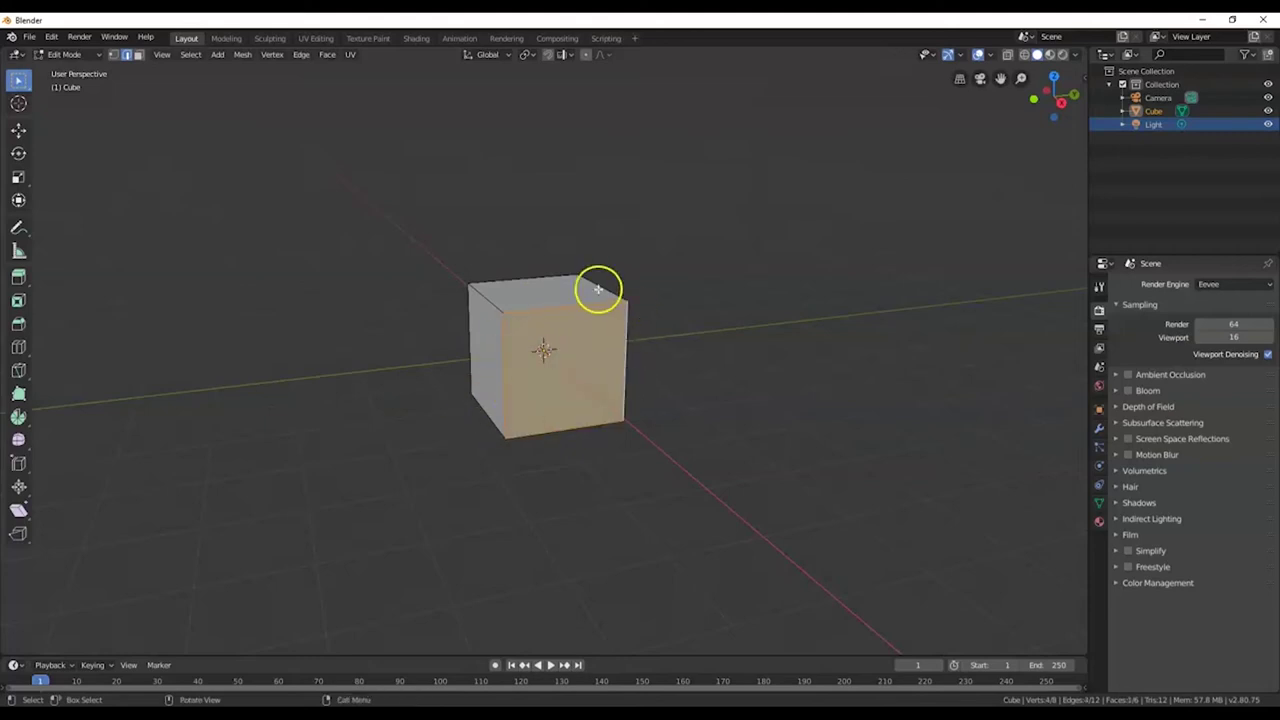
In Face select mode, click through the cube's left, top and front faces one at a time
left_click(139, 56)
left_click(489, 363)
left_click(525, 304)
left_click(535, 378)
left_click(500, 383)
left_click(514, 294)
left_click(534, 349)
left_click(494, 360)
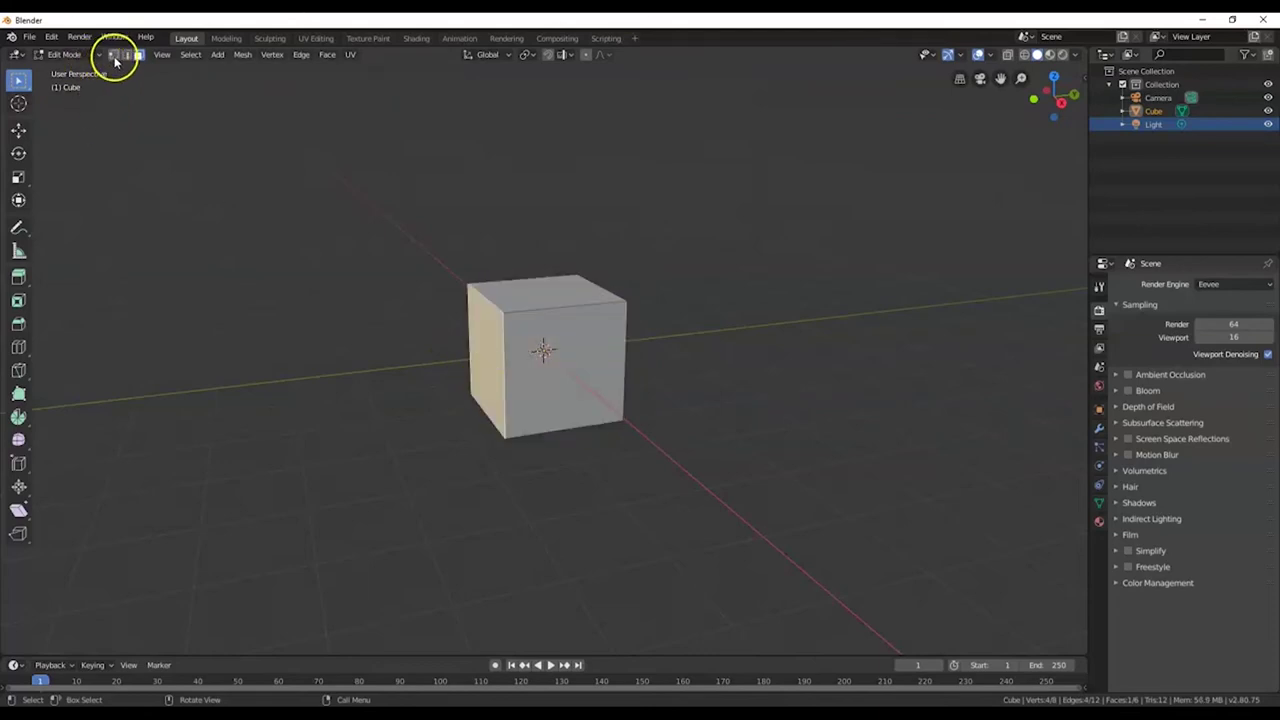
left_click(521, 323)
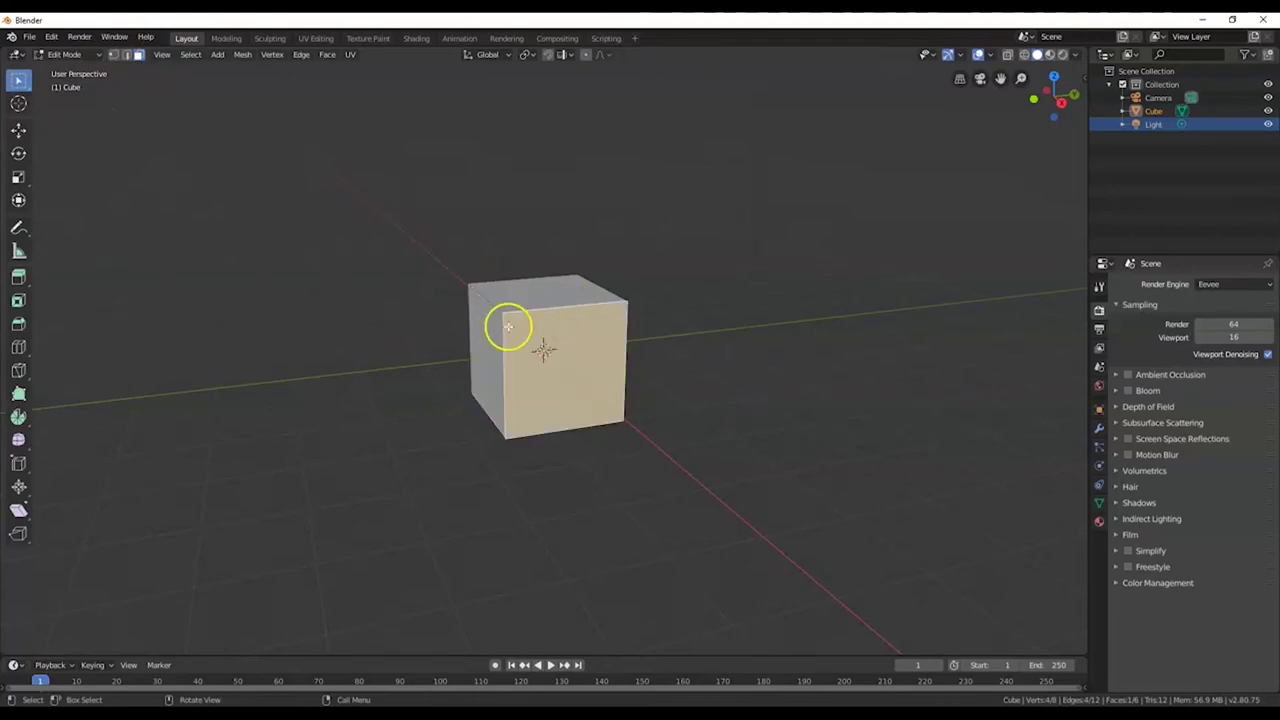
left_click(546, 292)
left_click(554, 346)
left_click(543, 300)
left_click(491, 331)
left_click(138, 54)
left_click(560, 326)
left_click(538, 291)
Select edges on the cube's left, right and top, then pick the top front left vertex
left_click(127, 55)
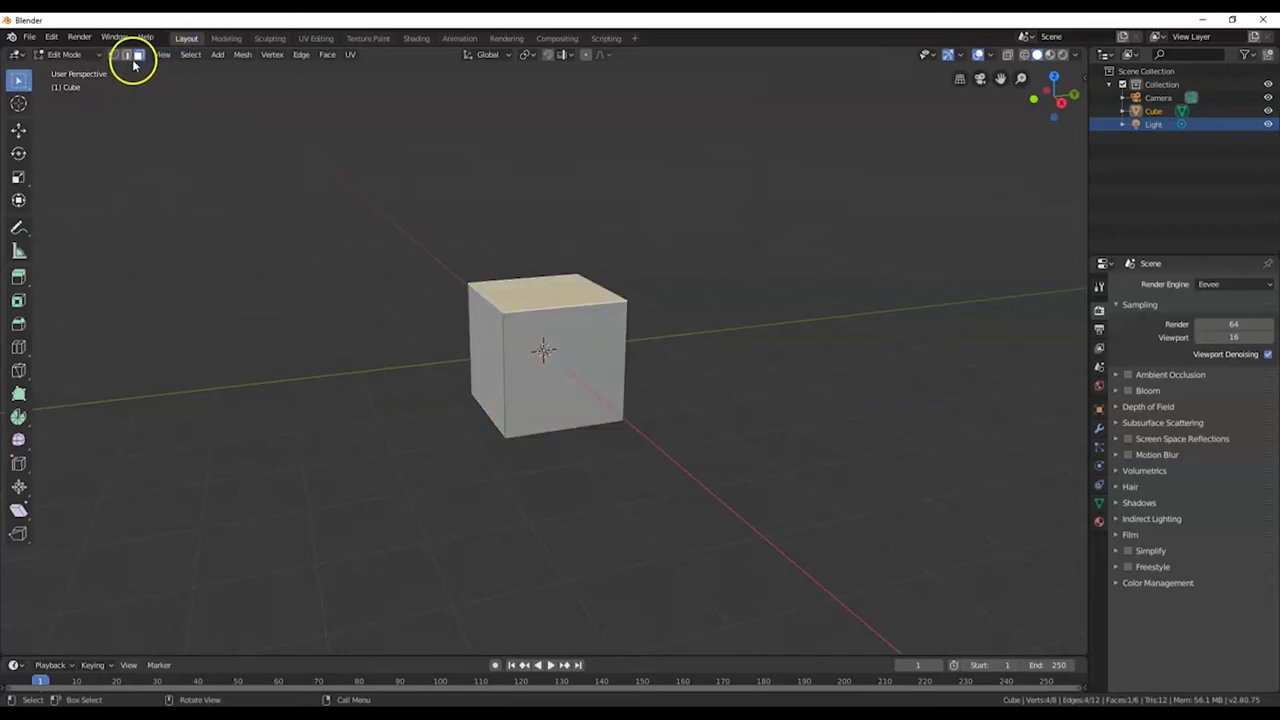
left_click(500, 306)
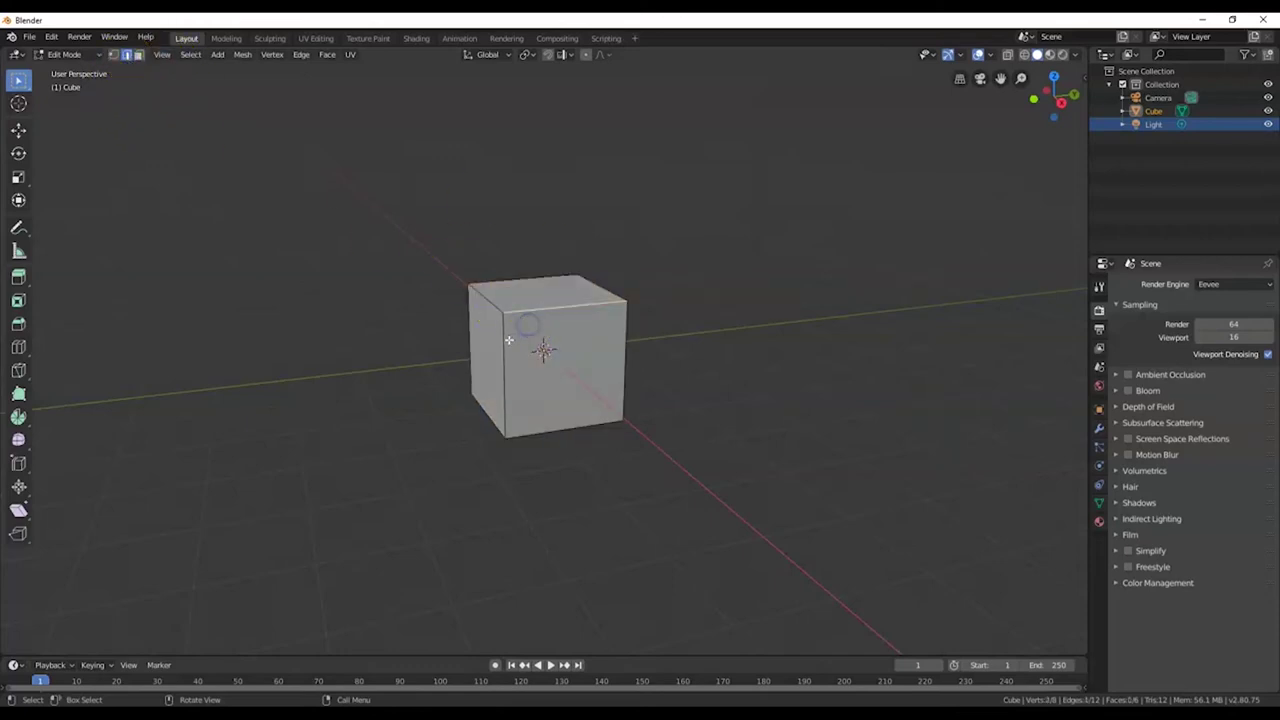
left_click(625, 346)
left_click(590, 303)
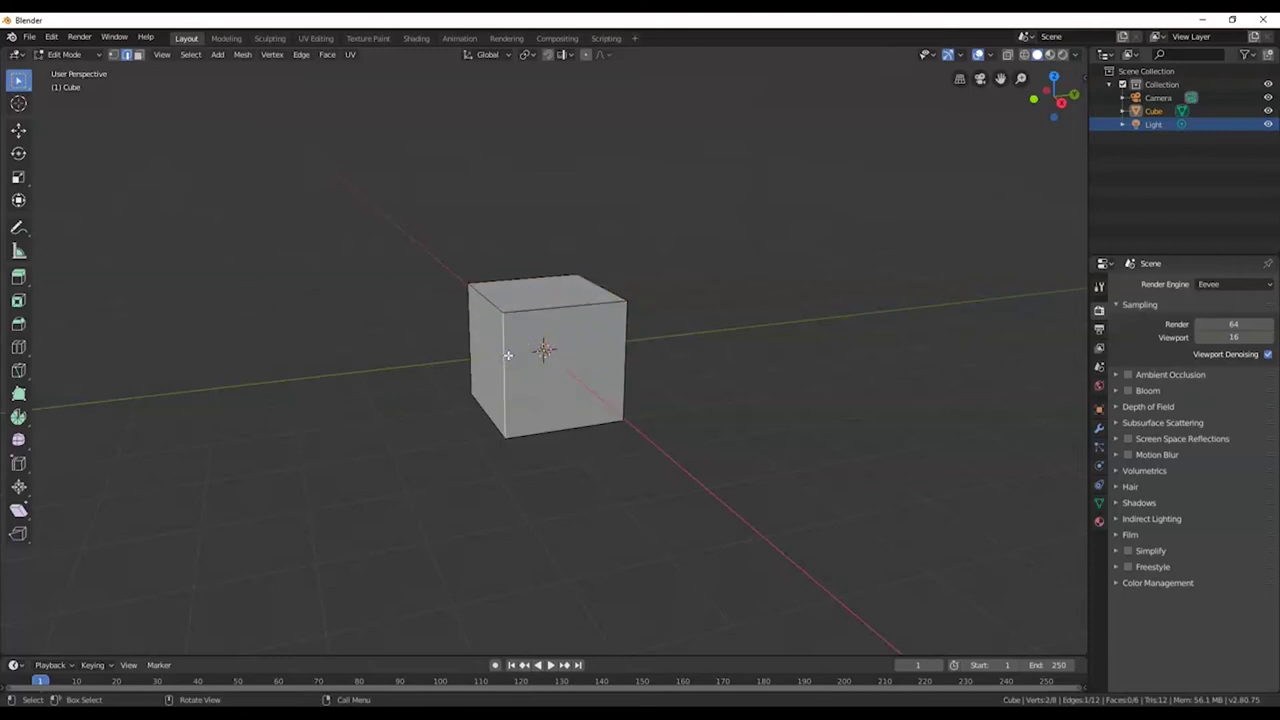
left_click(114, 56)
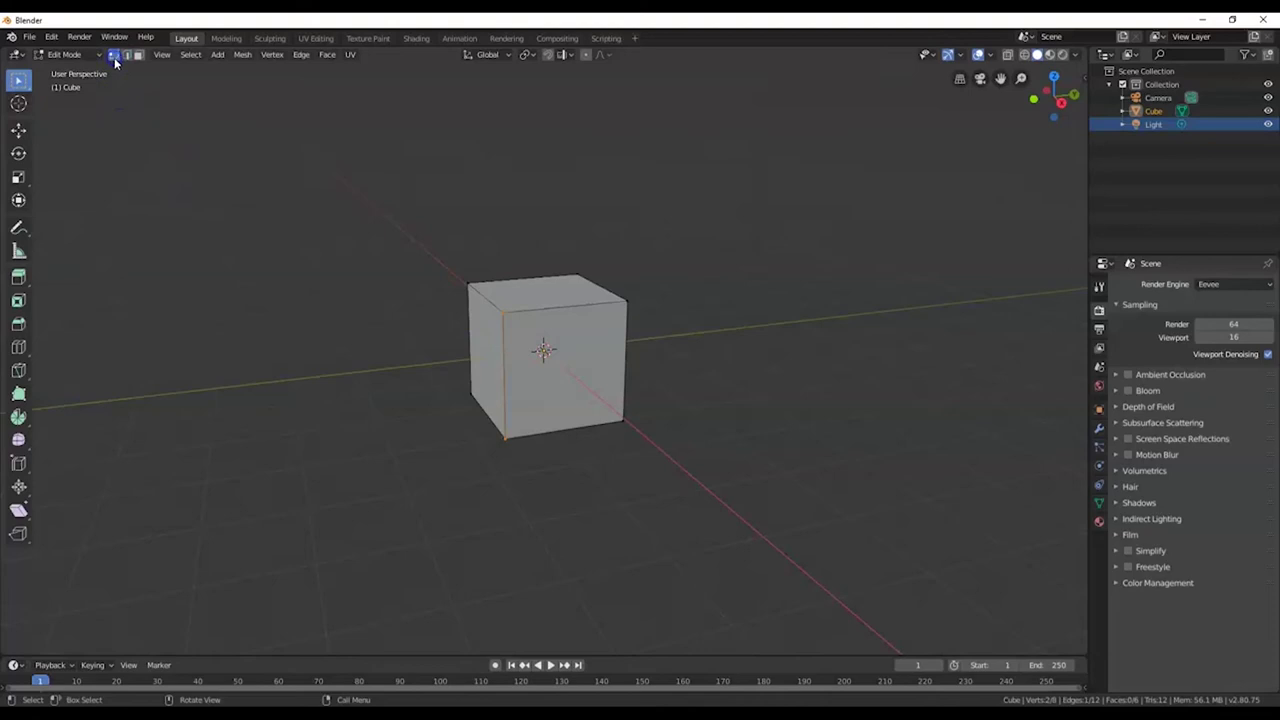
left_click(503, 313)
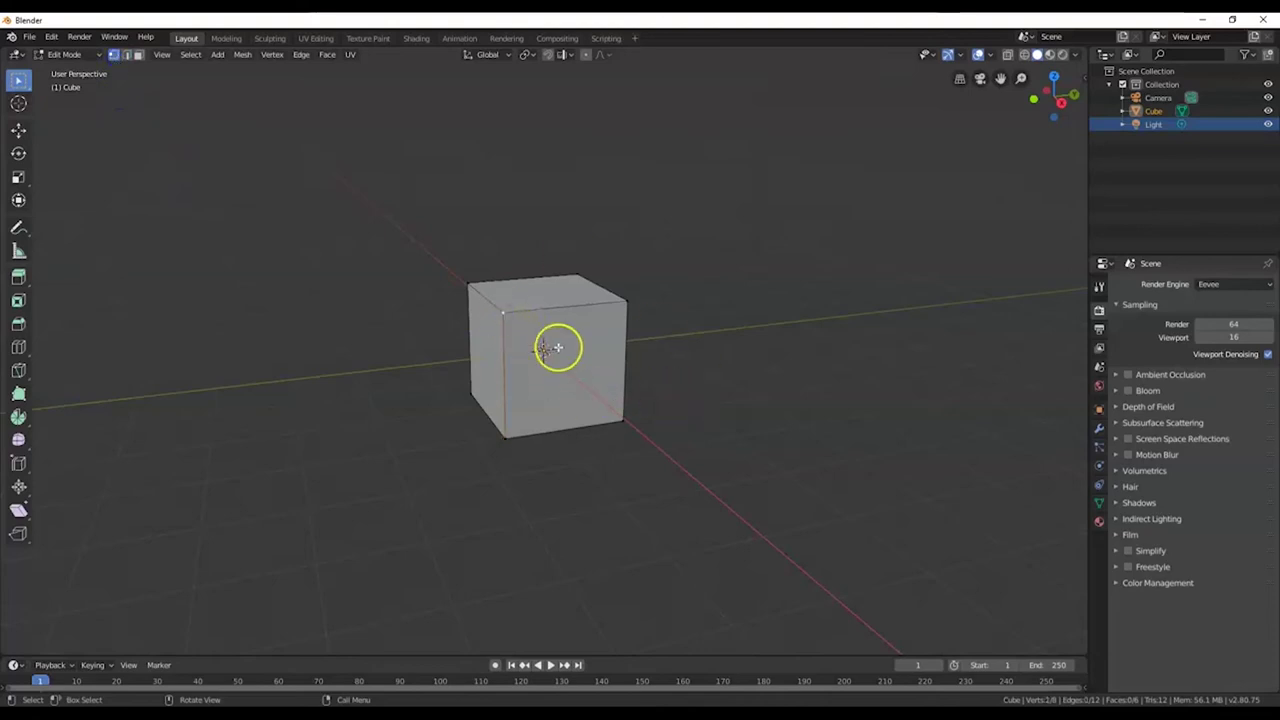
Zoom in, select the top front left corner vertex, and bring up the Delete menu with X
scroll(540, 330, "up", 2)
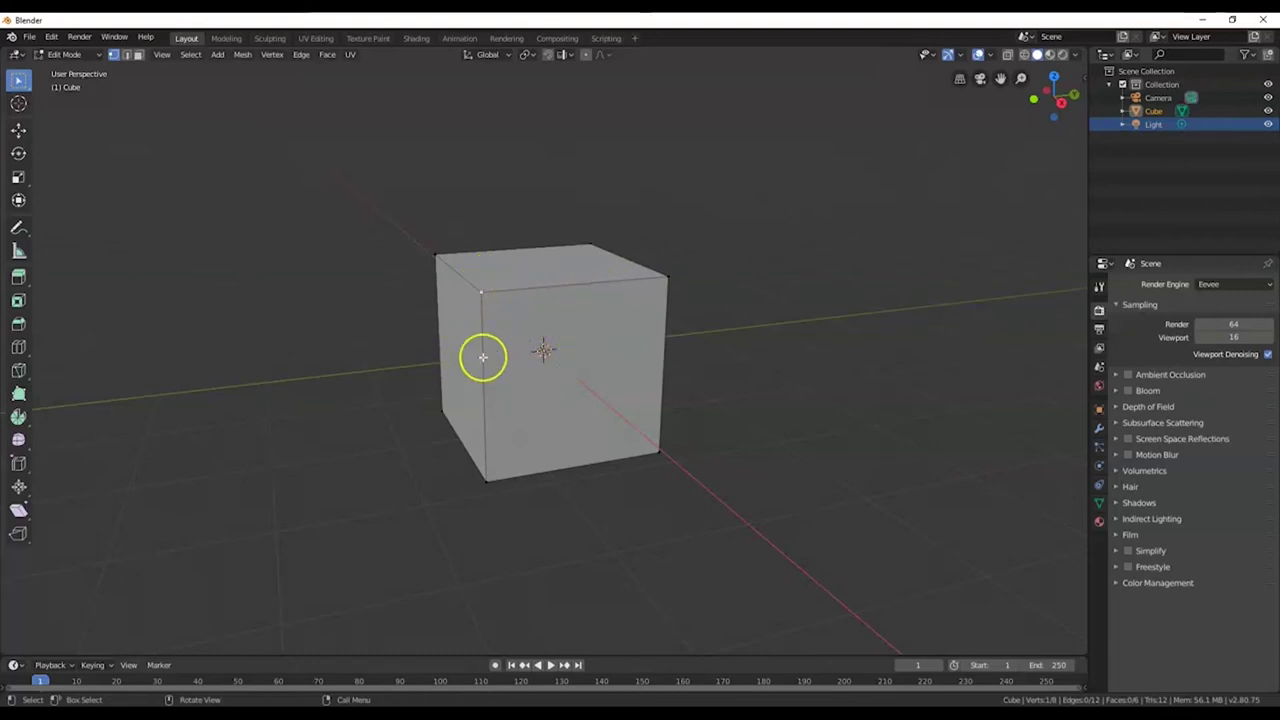
left_click(481, 293)
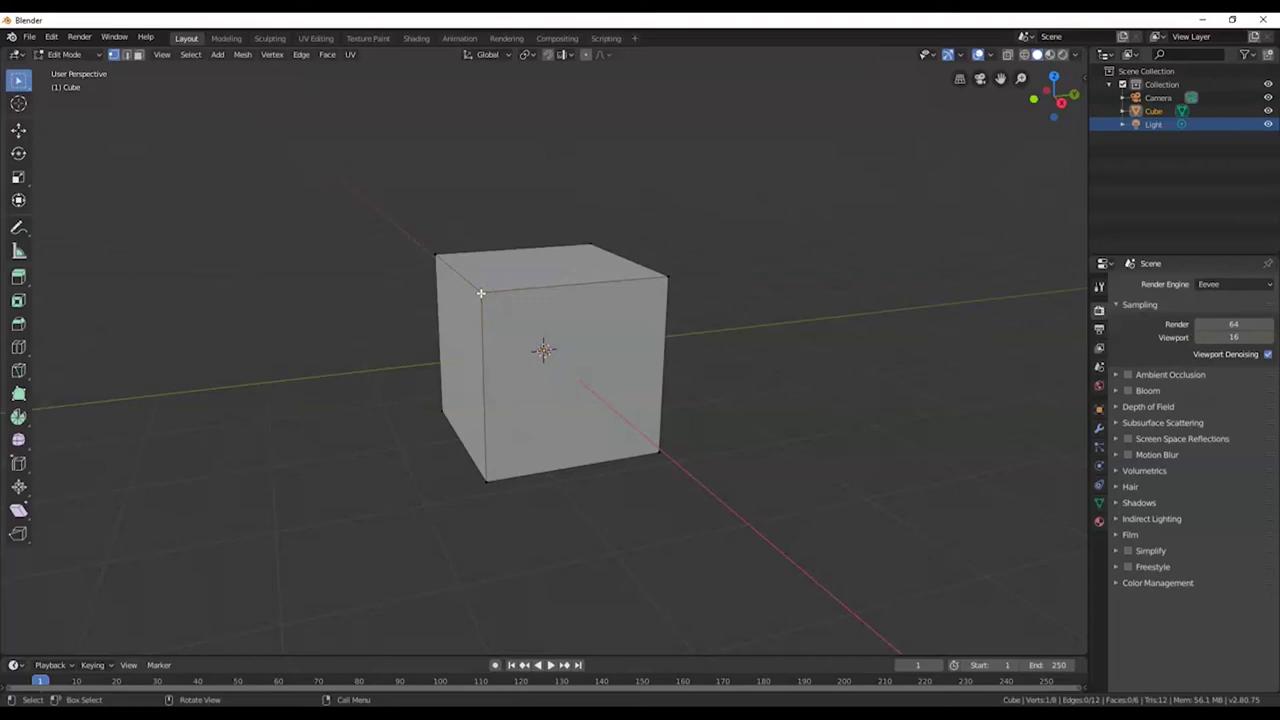
key("x")
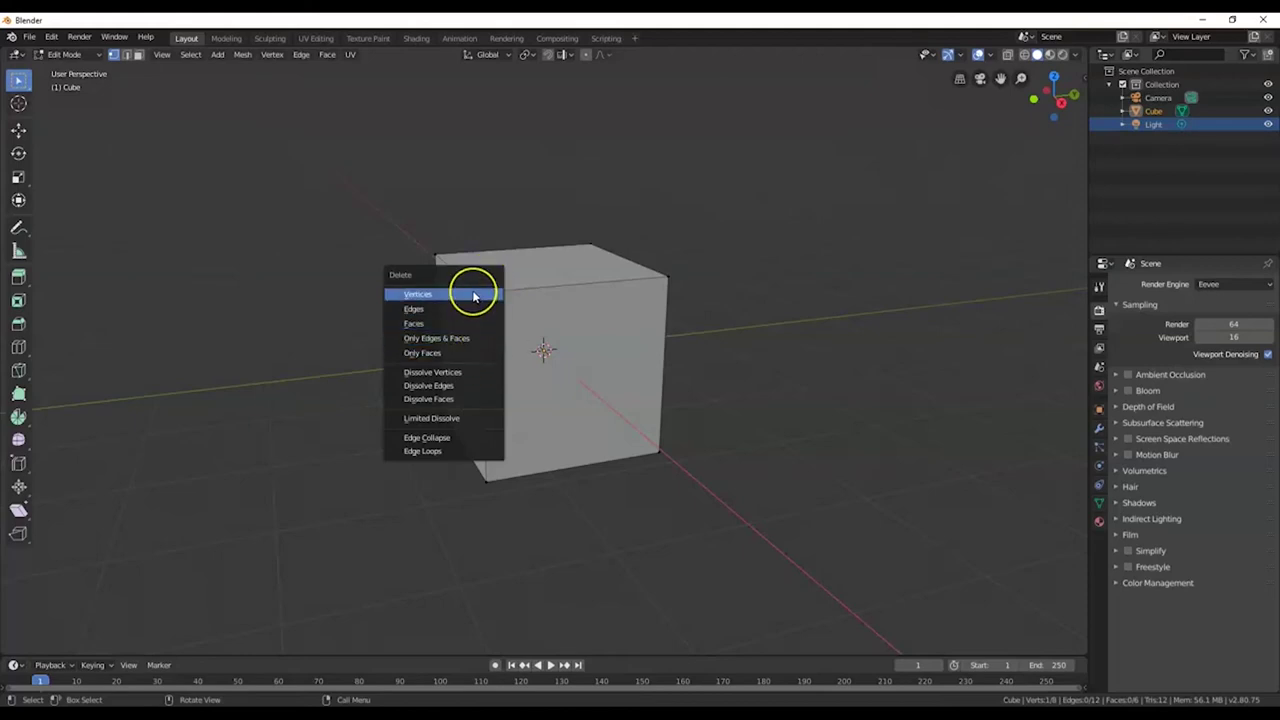
Delete the selected corner vertex and view the opened cube from several angles, including below
left_click(474, 296)
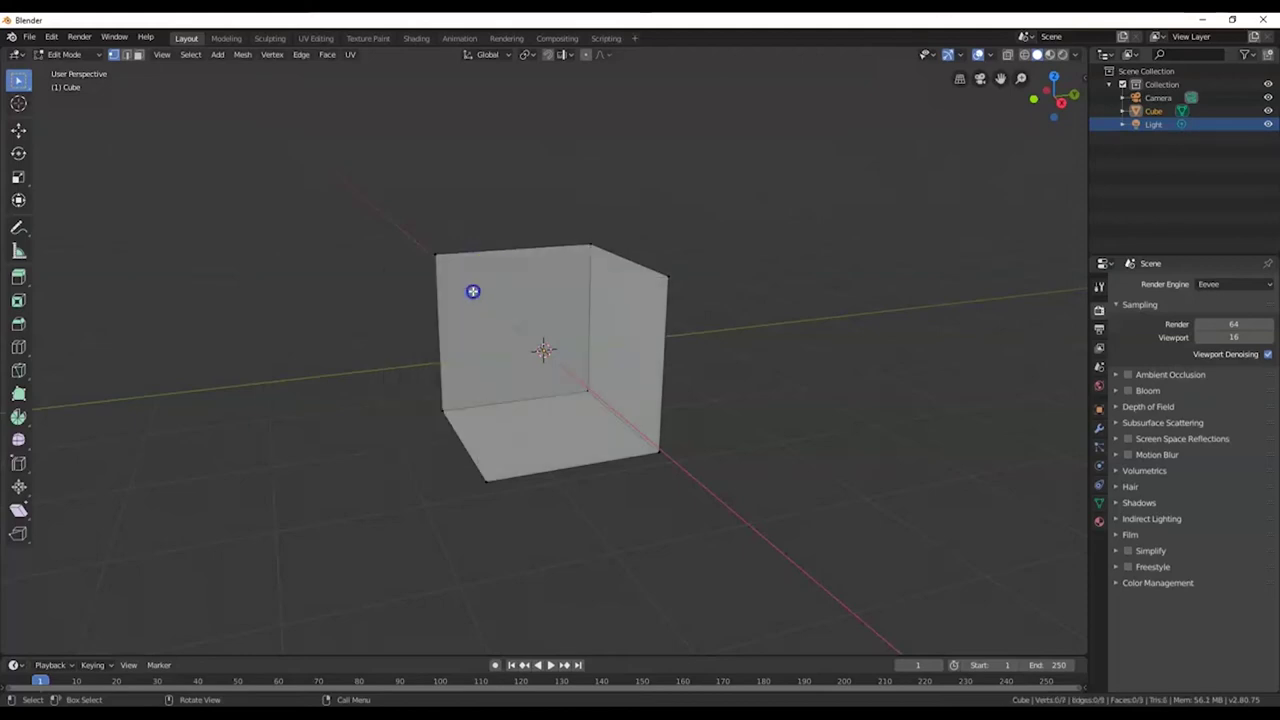
middle_click_drag(536, 374, 495, 370)
middle_click_drag(513, 461, 528, 425)
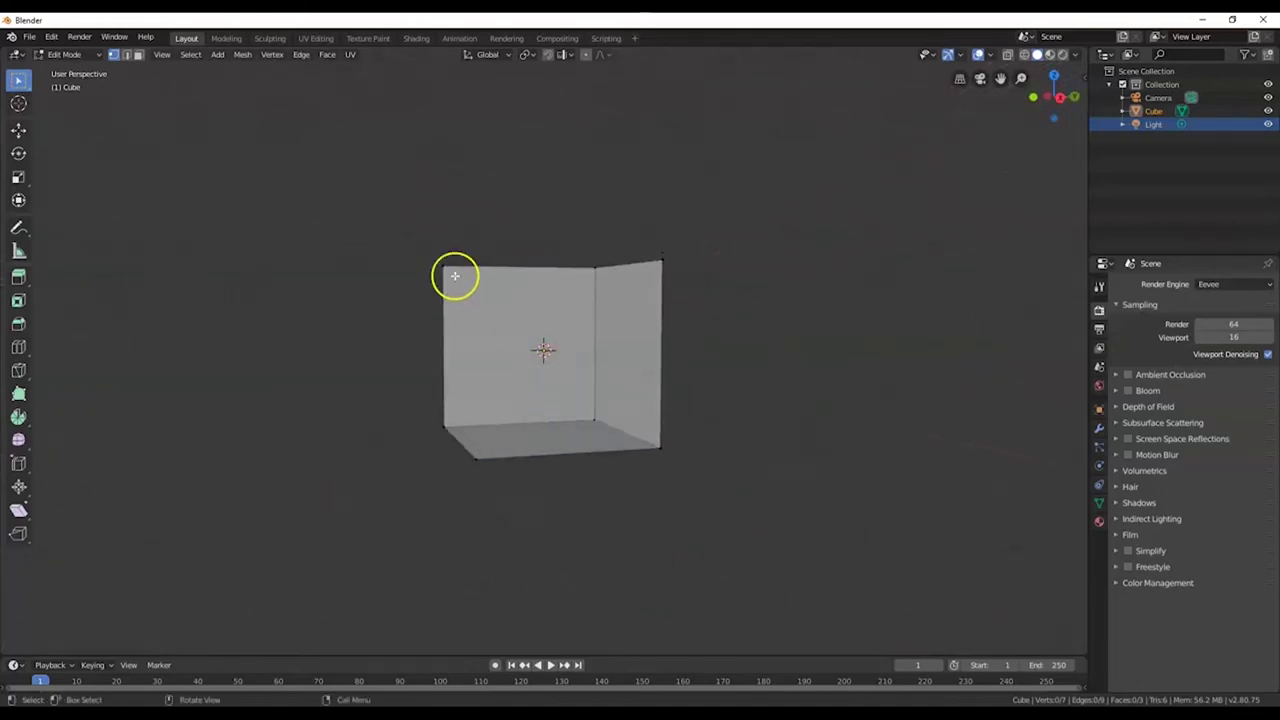
middle_click_drag(559, 347, 562, 374)
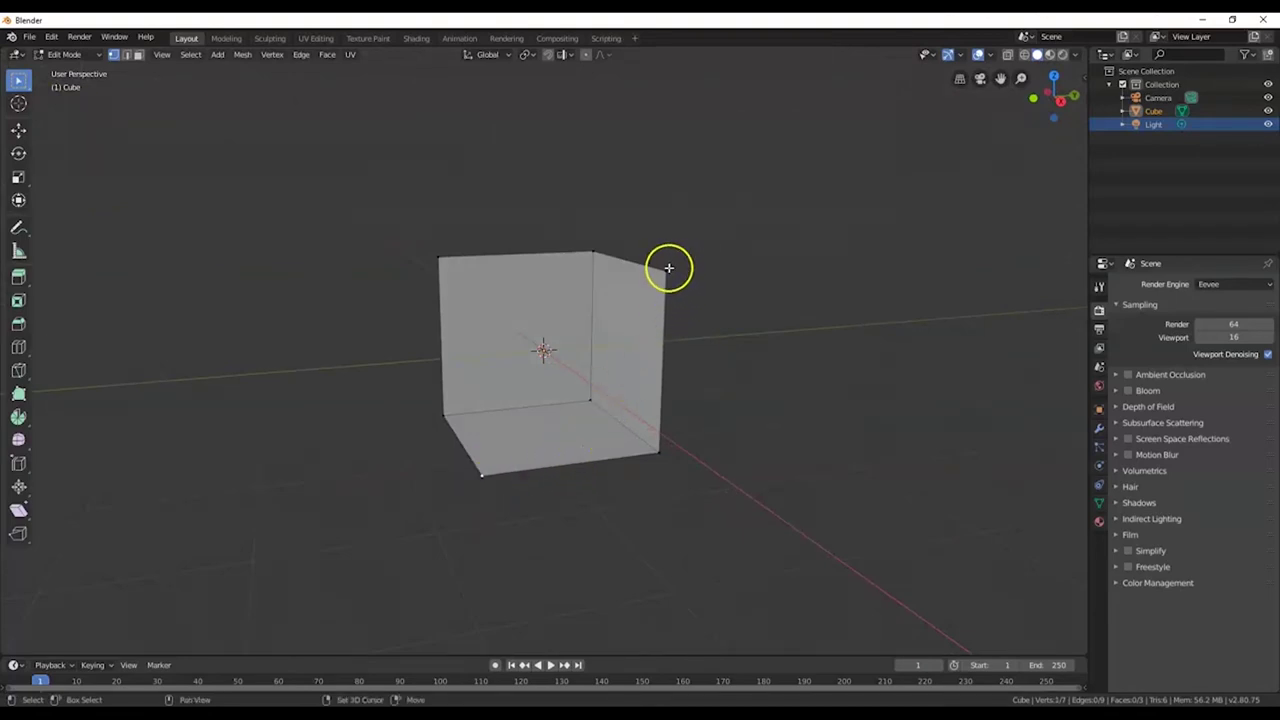
middle_click_drag(654, 421, 609, 500)
Select the bottom left, bottom right and top right corner vertices around the cube's opening
left_click(509, 494)
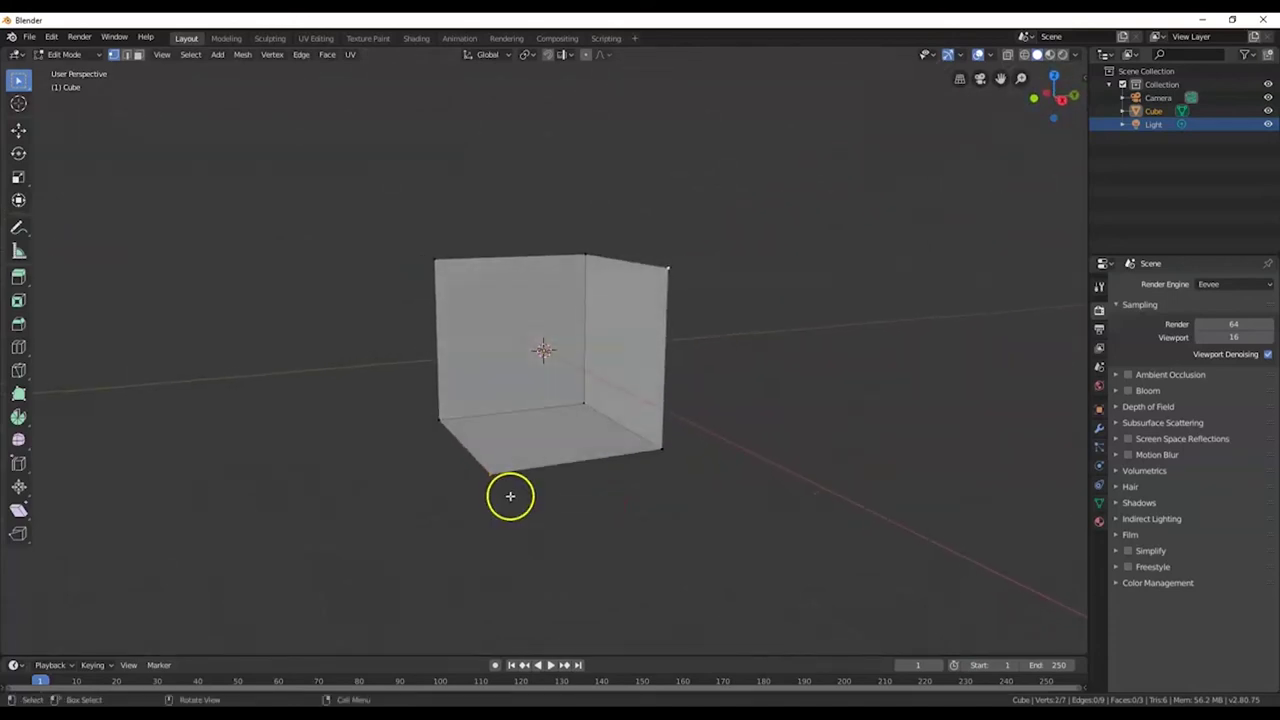
left_click(668, 264, "shift")
left_click(491, 474, "shift")
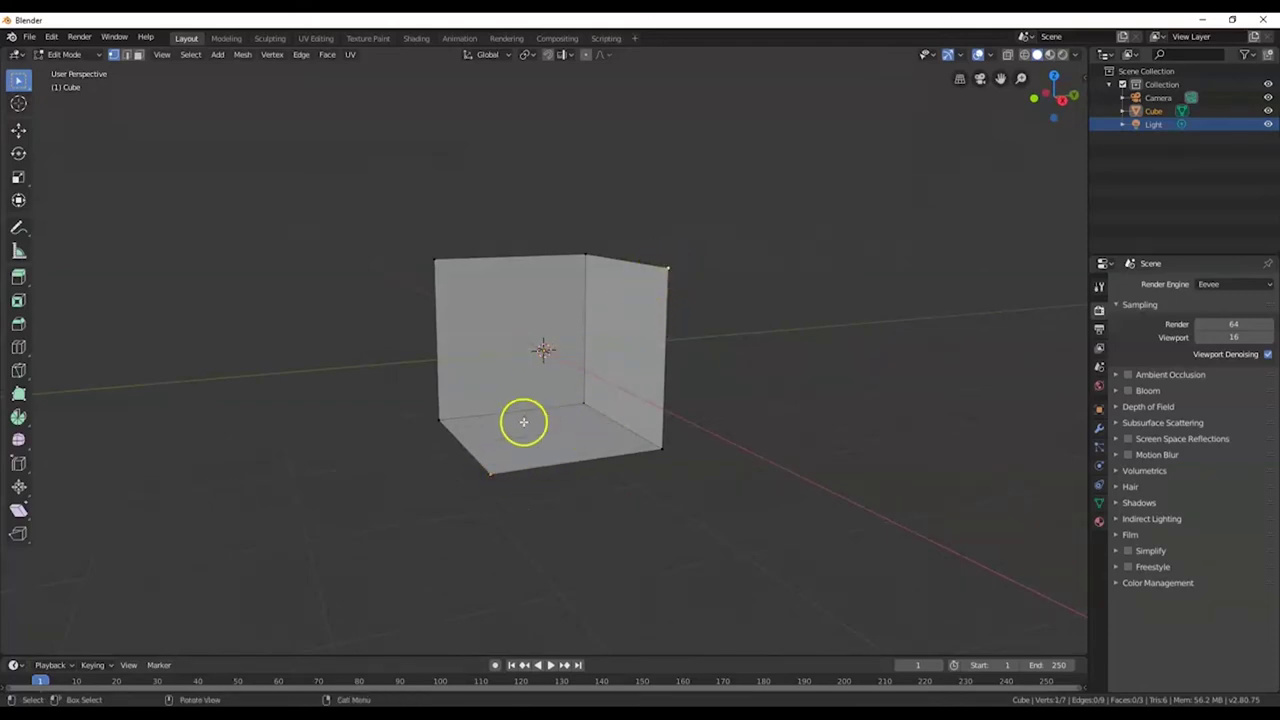
left_click(665, 269, "shift")
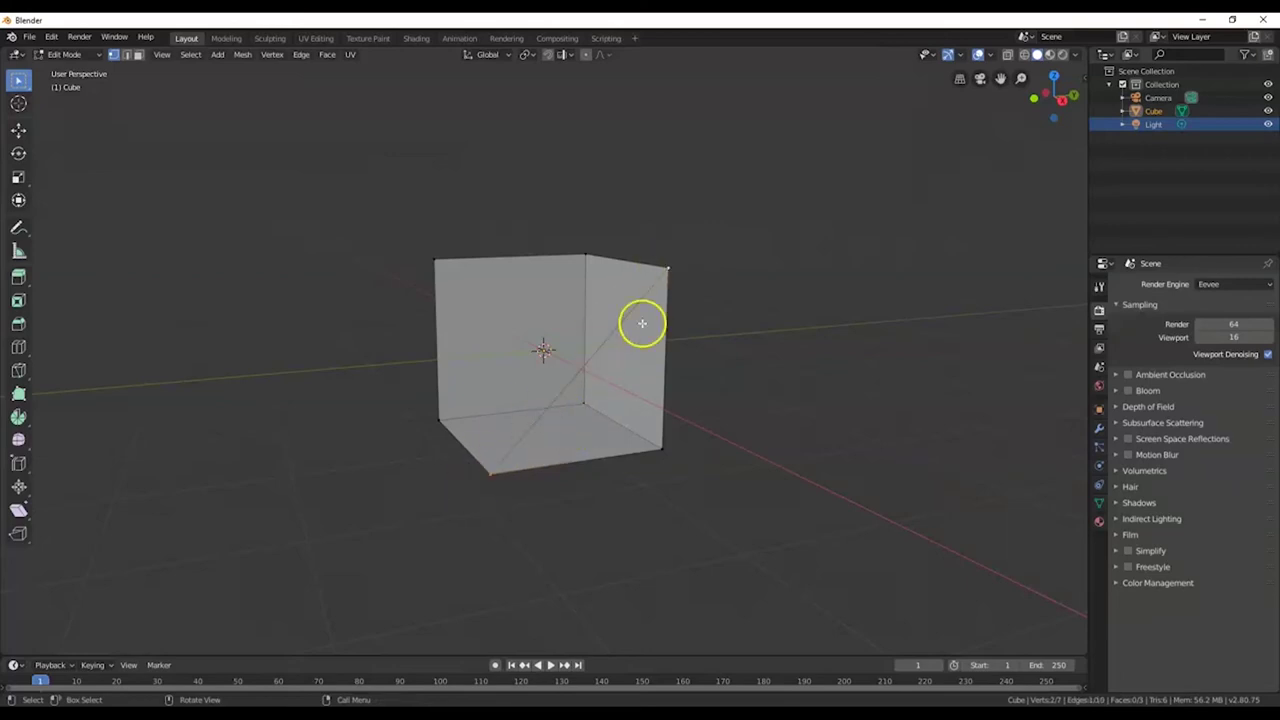
middle_click_drag(596, 456, 626, 478)
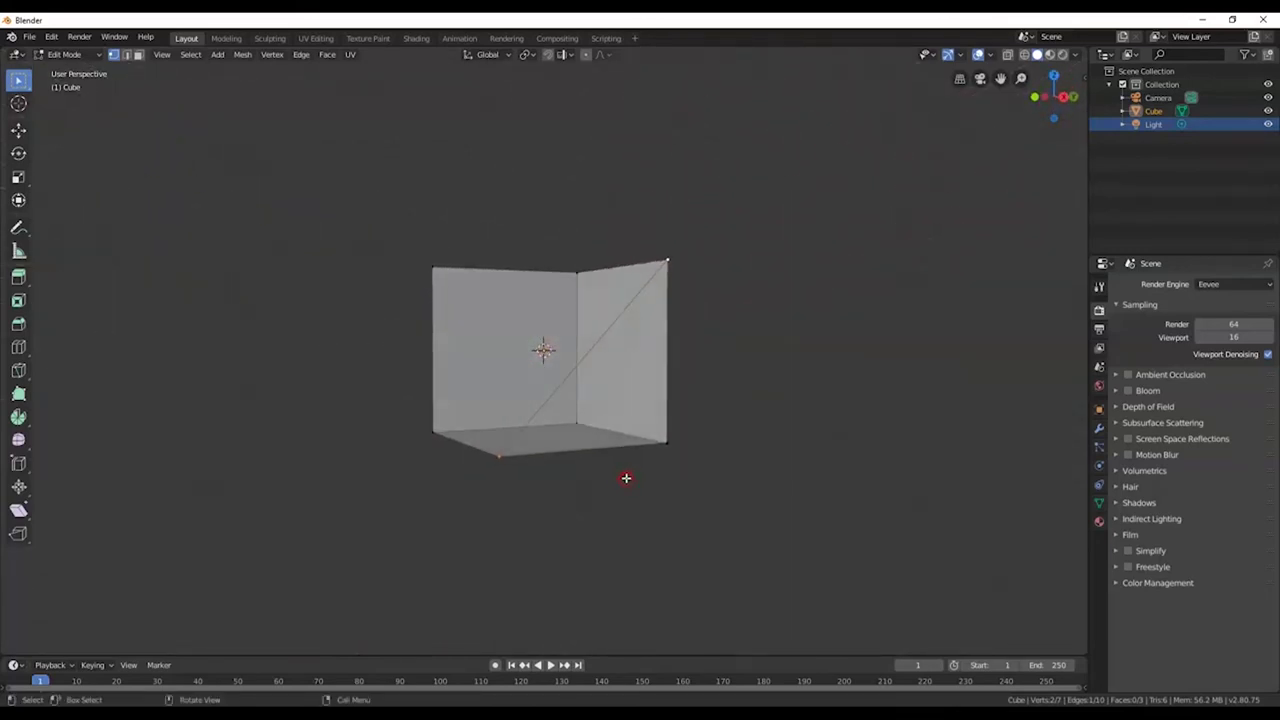
left_click(668, 440)
left_click(676, 273, "shift")
Fill a triangular face between the three selected vertices and inspect it from several angles
key("f")
middle_click_drag(609, 429, 586, 471)
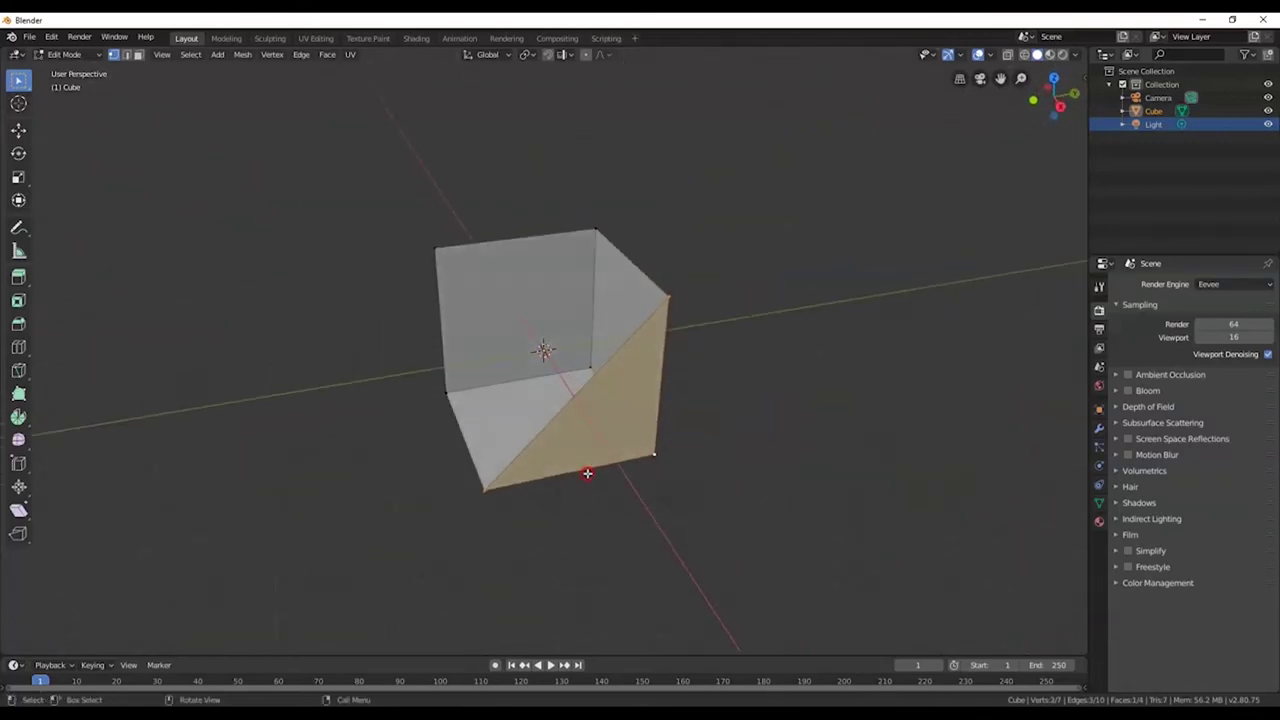
middle_click_drag(606, 523, 600, 506)
middle_click_drag(623, 414, 652, 402)
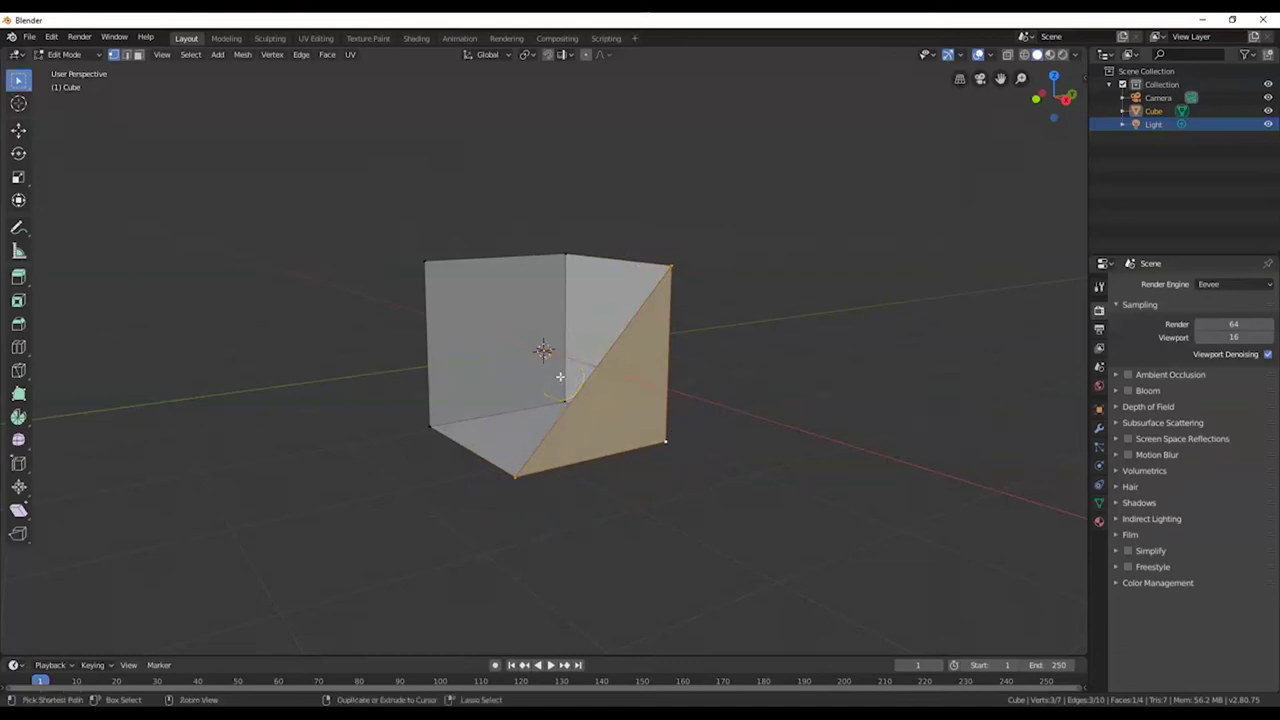
Dissolve the new face, then undo the deletions until the cube has all eight vertices again
key("ctrl+x")
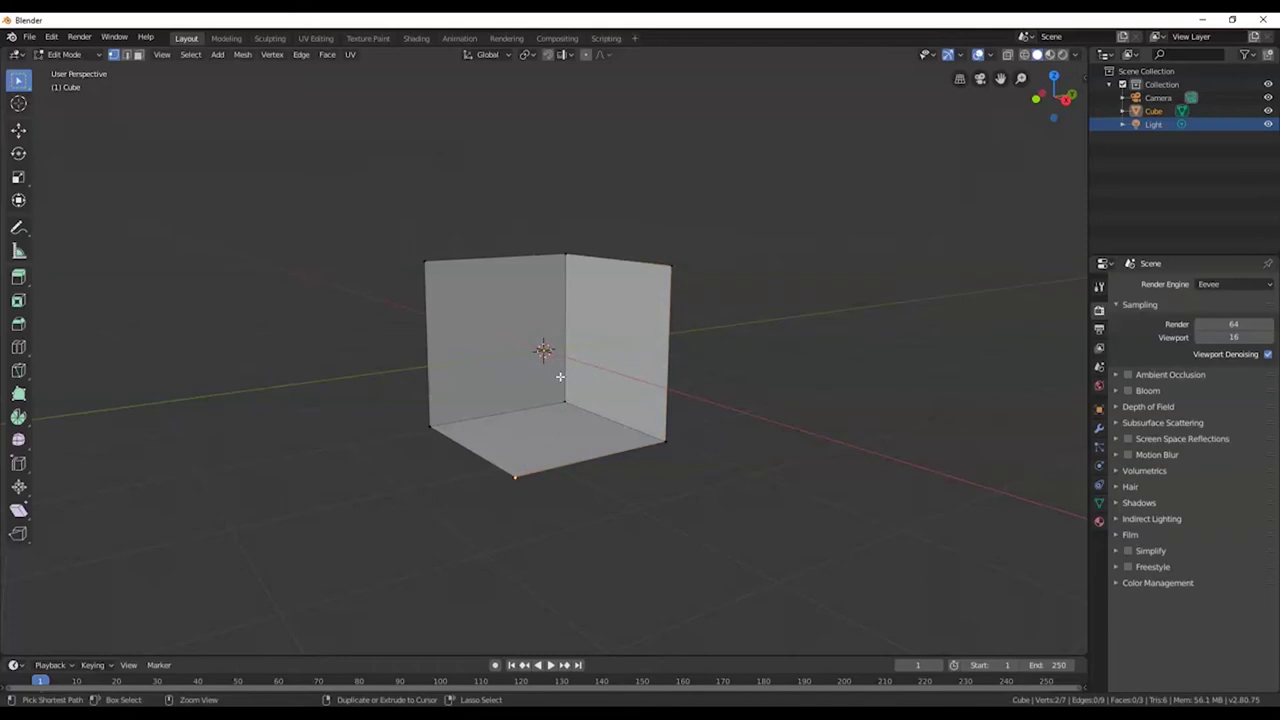
middle_click_drag(560, 377, 527, 433)
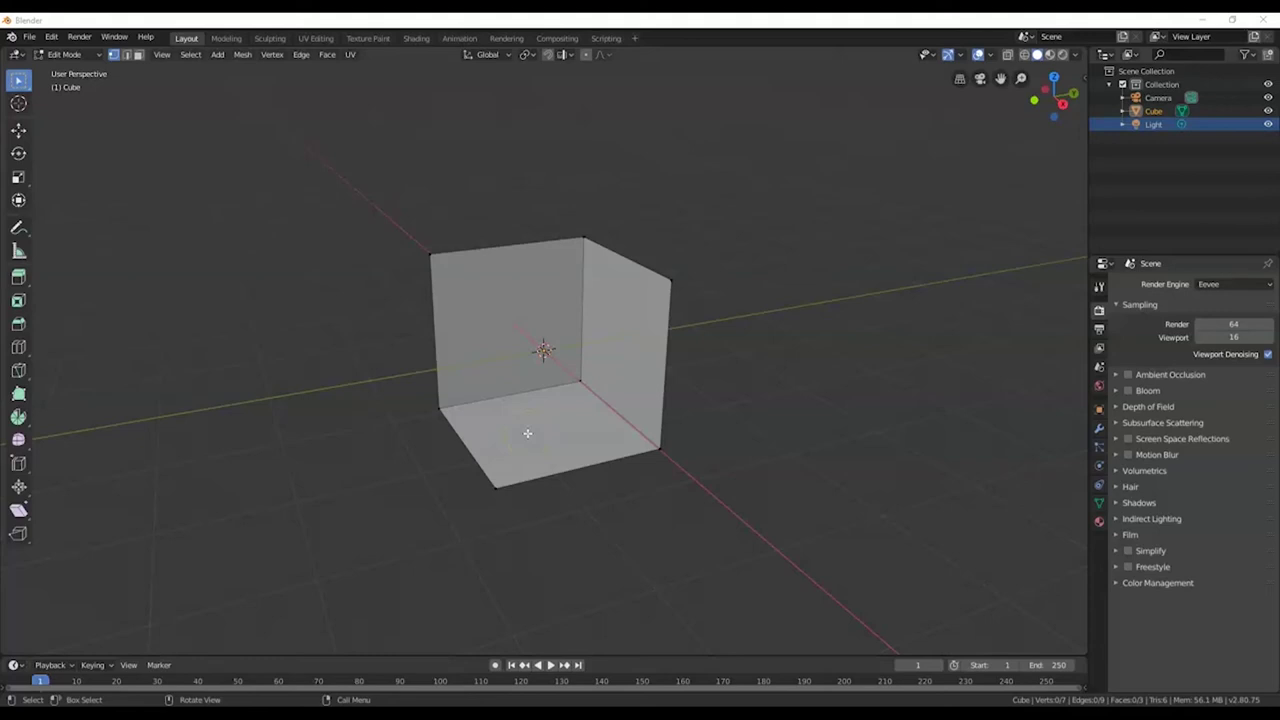
key("ctrl+z")
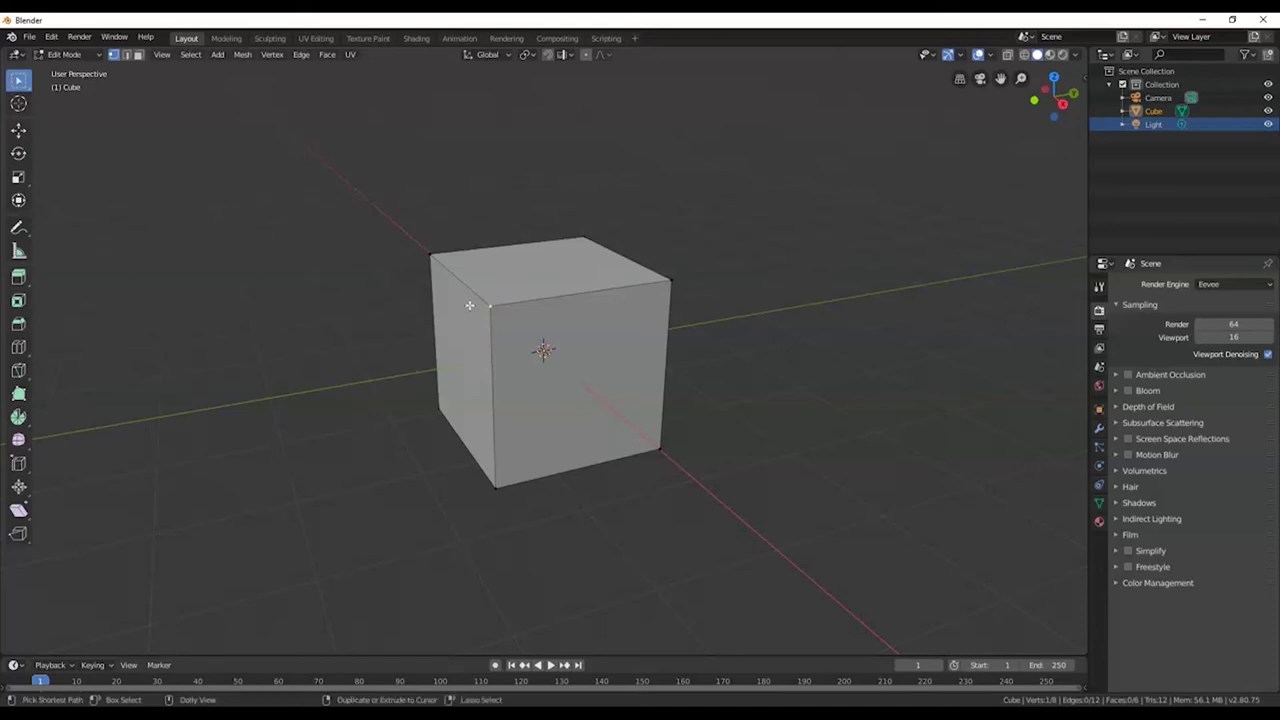
key("Delete")
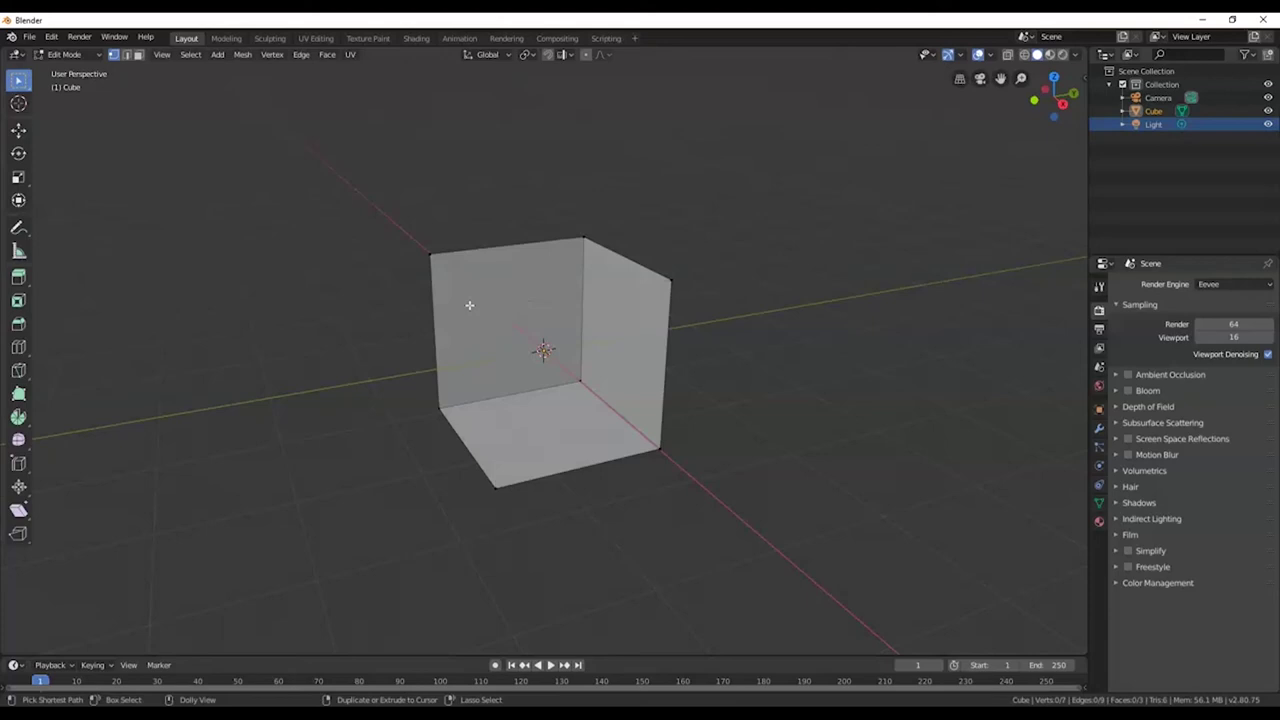
key("ctrl+z")
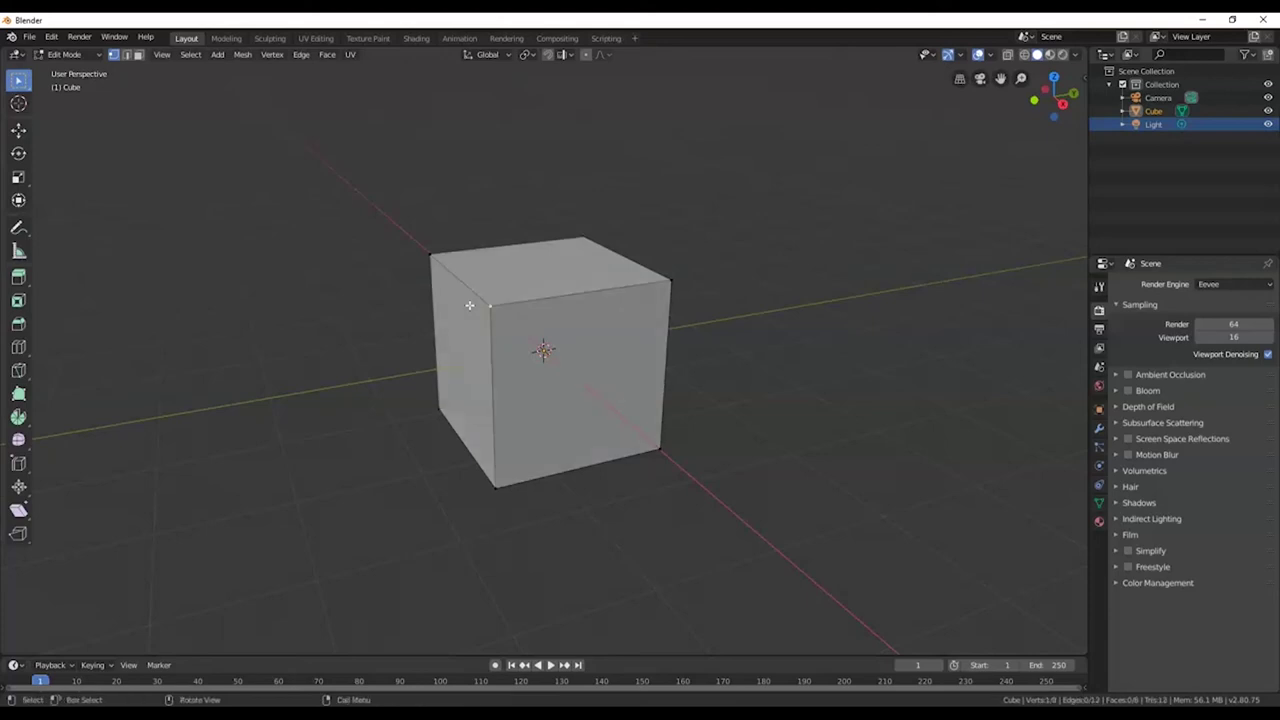
Return the cube to Object Mode, zoom out to see the camera and light, and select the light
key("Tab")
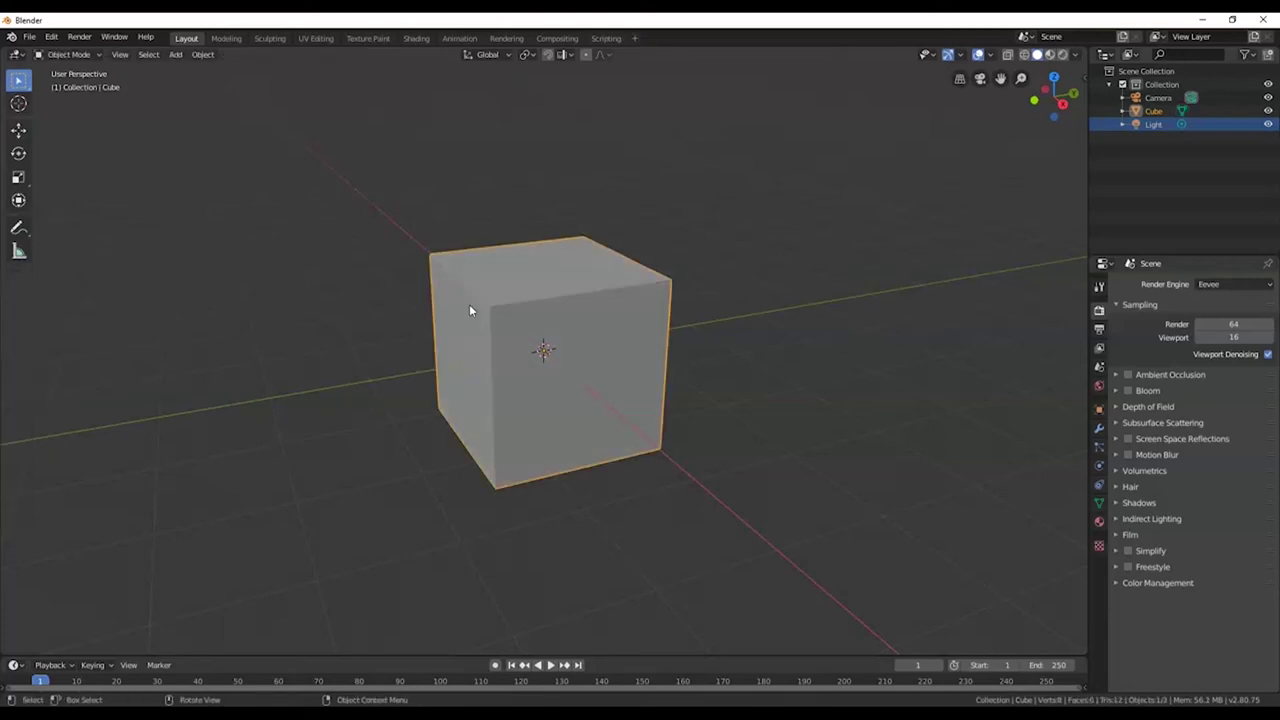
key("Tab")
key("Tab")
key("Tab")
key("Tab")
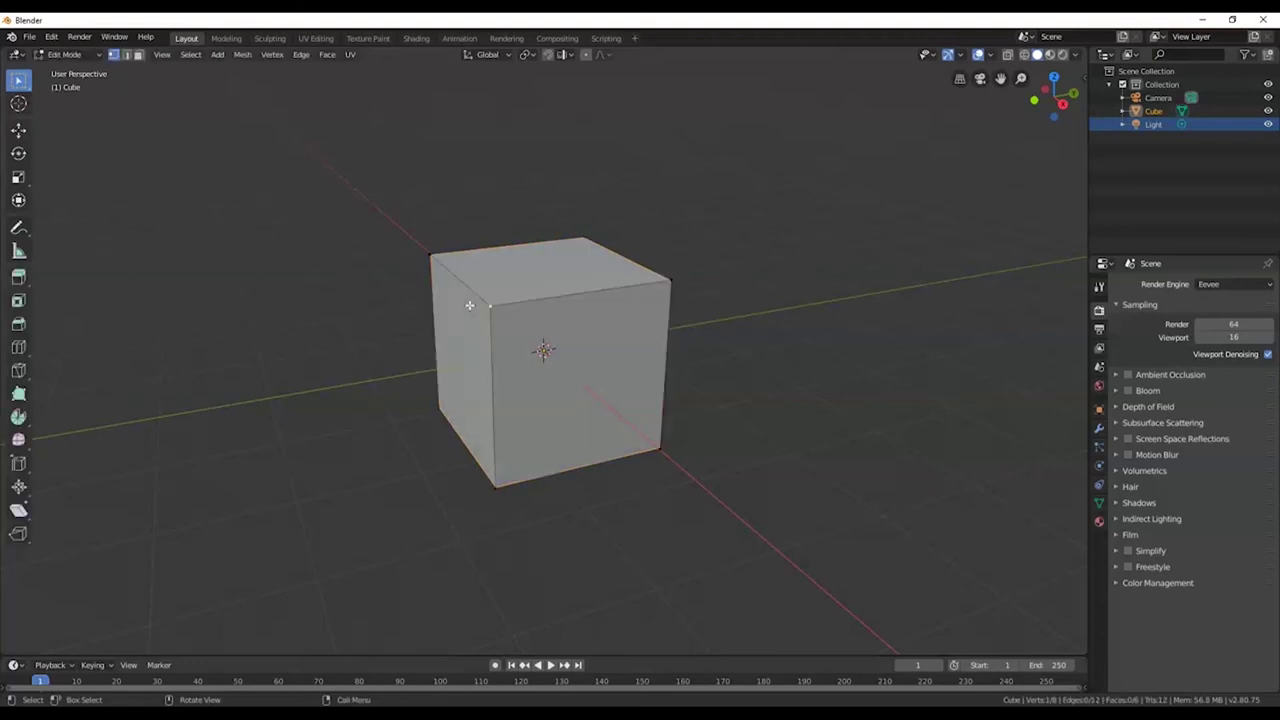
left_click(480, 307)
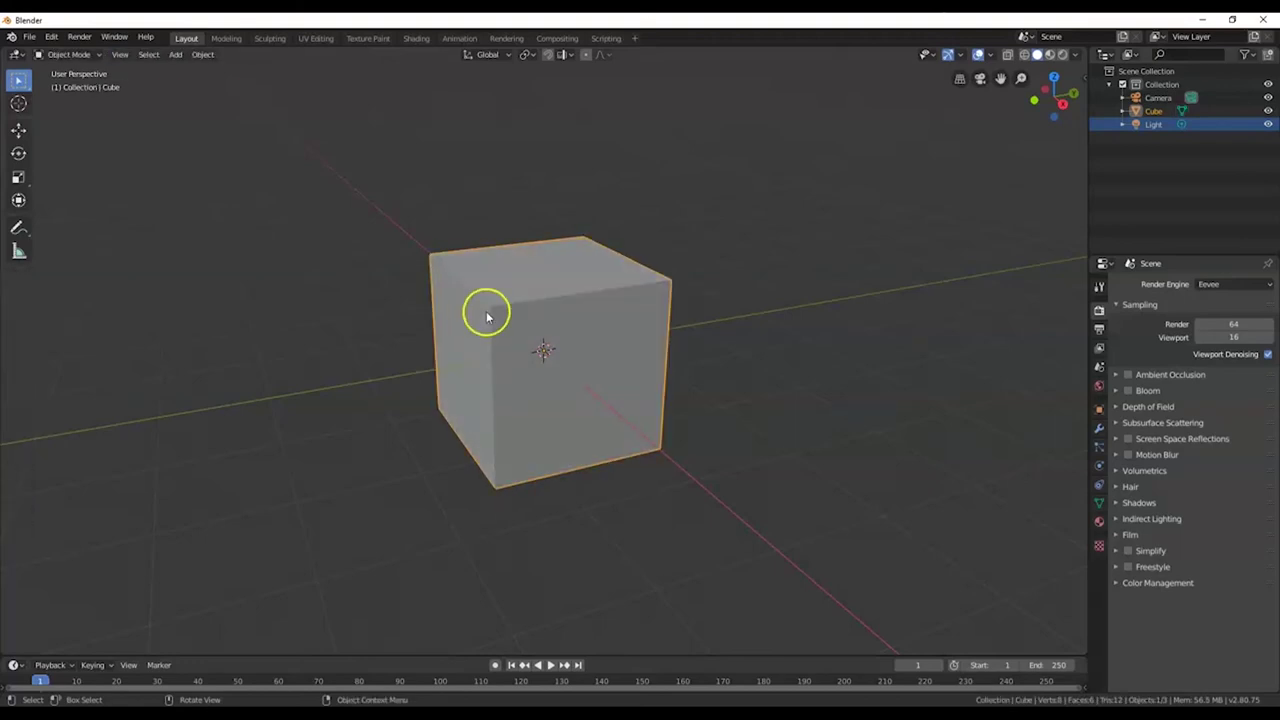
scroll(515, 309, "down", 6)
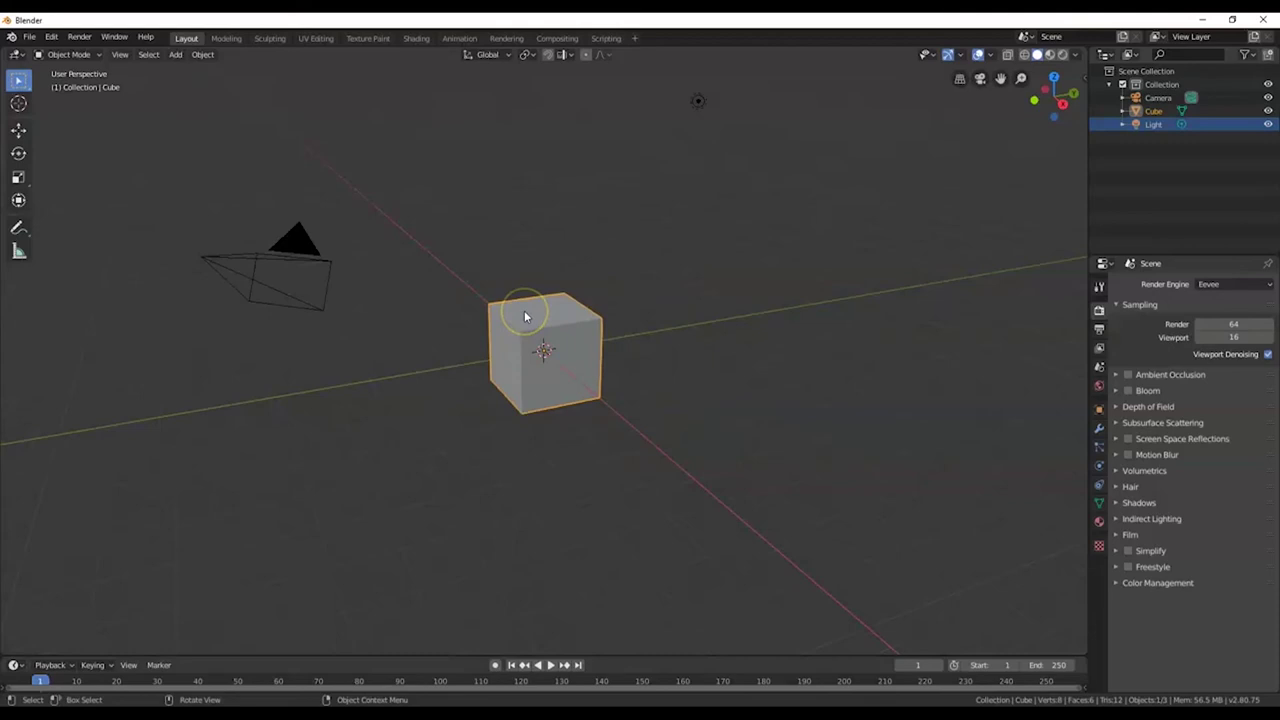
left_click(637, 197)
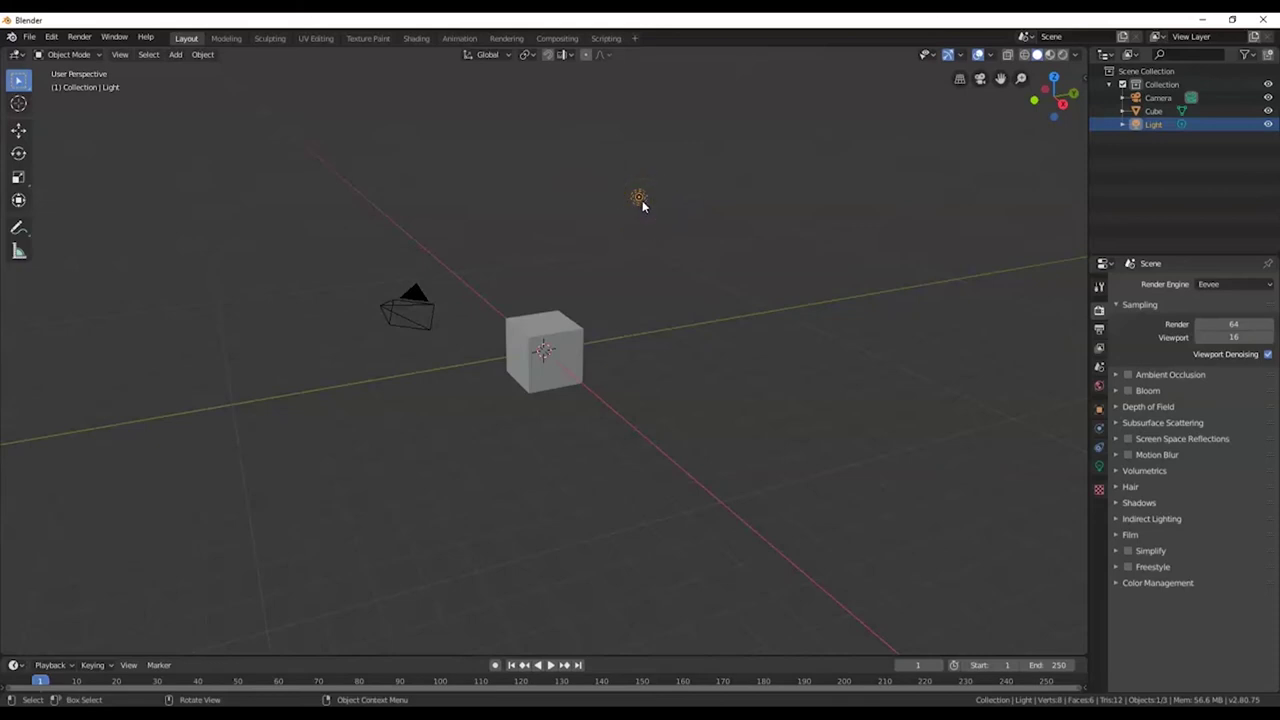
scroll(642, 205, "up", 2)
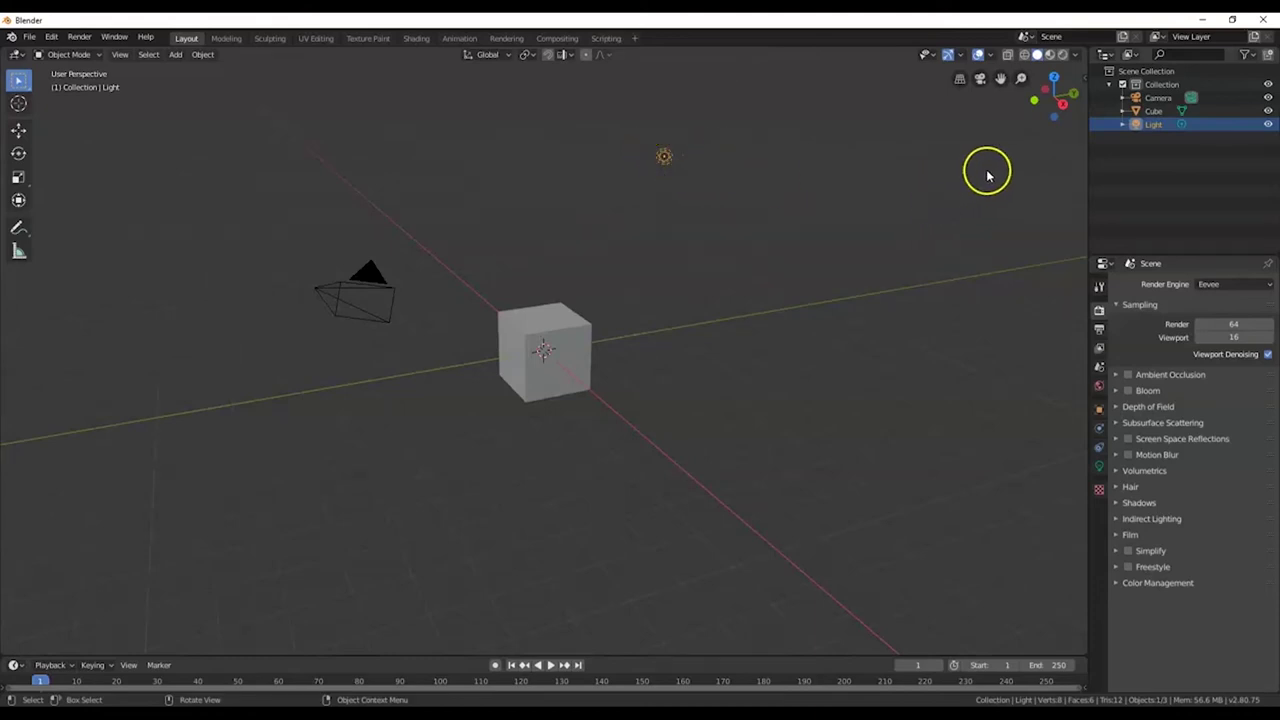
Switch to Rendered shading, show Object Data properties, and select the cube, the camera, then the light
left_click(1063, 56)
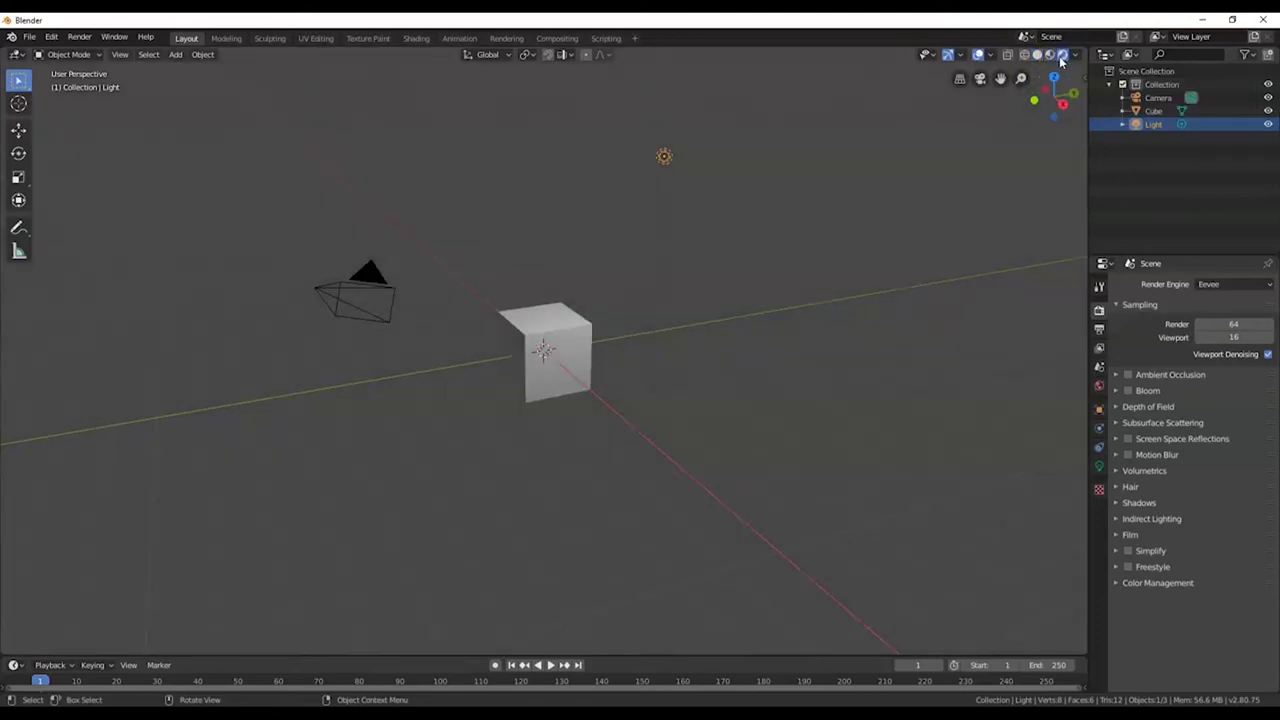
left_click(1100, 468)
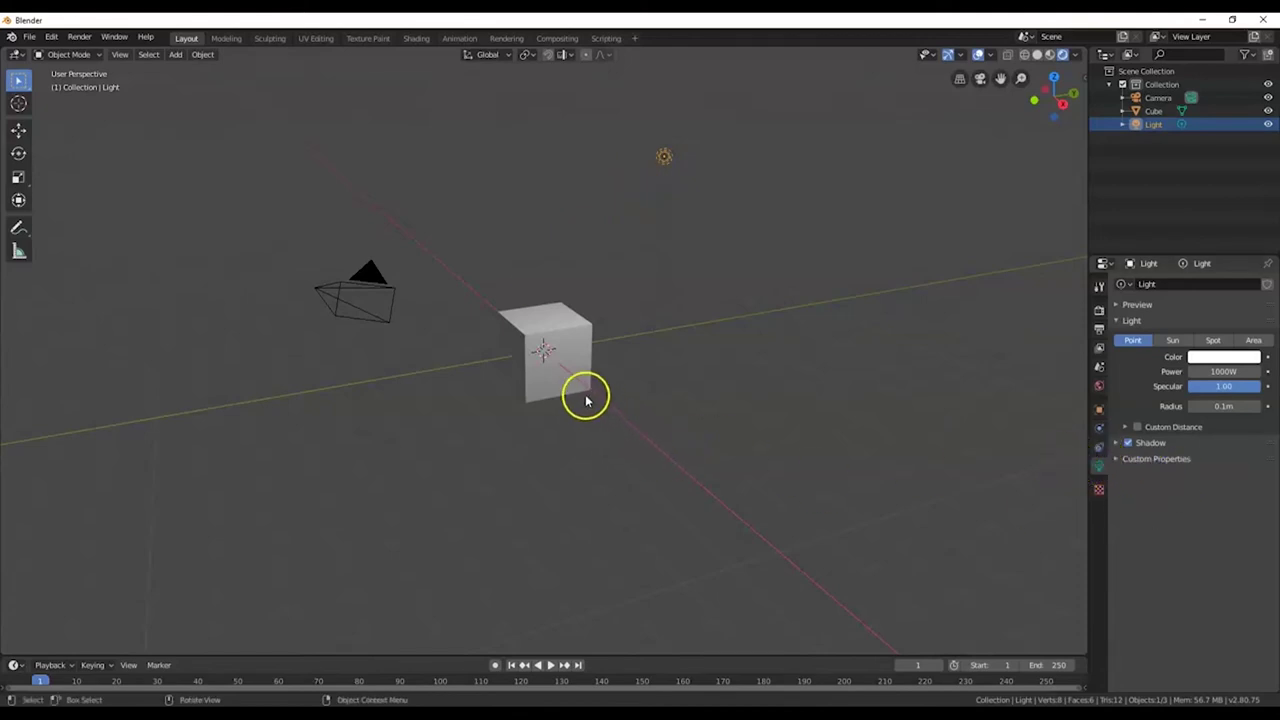
left_click(574, 346)
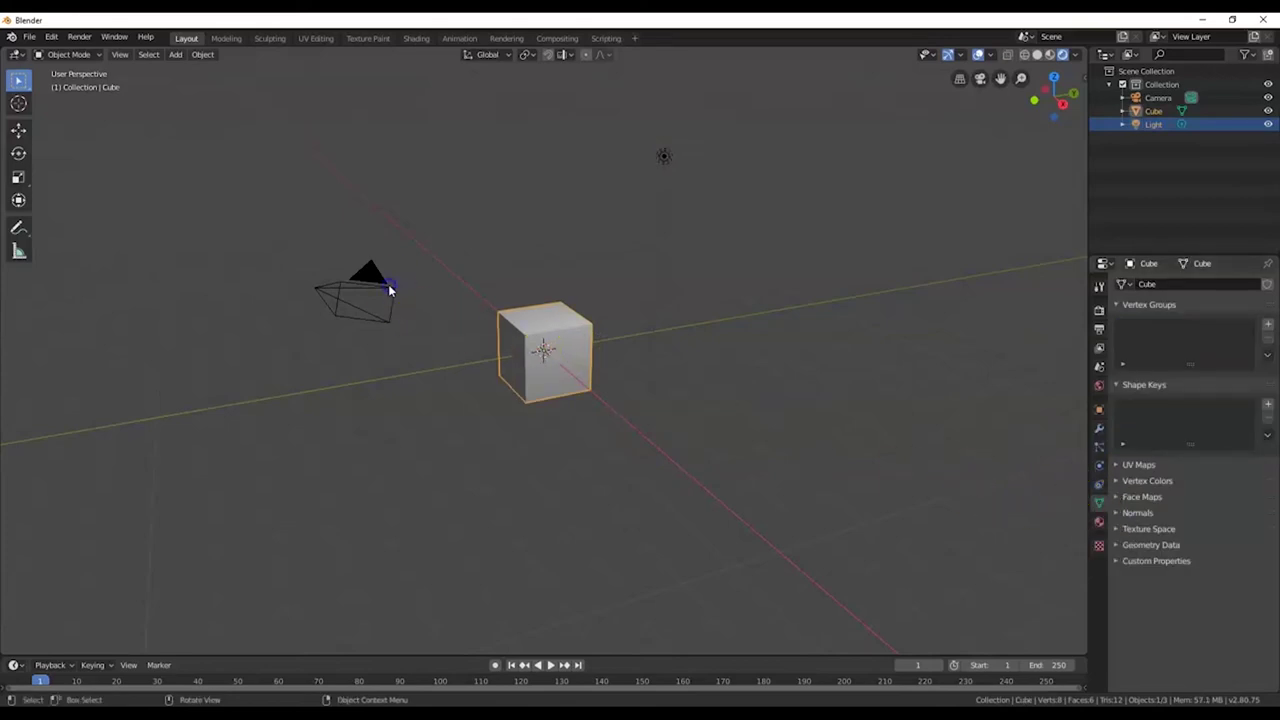
left_click(390, 289)
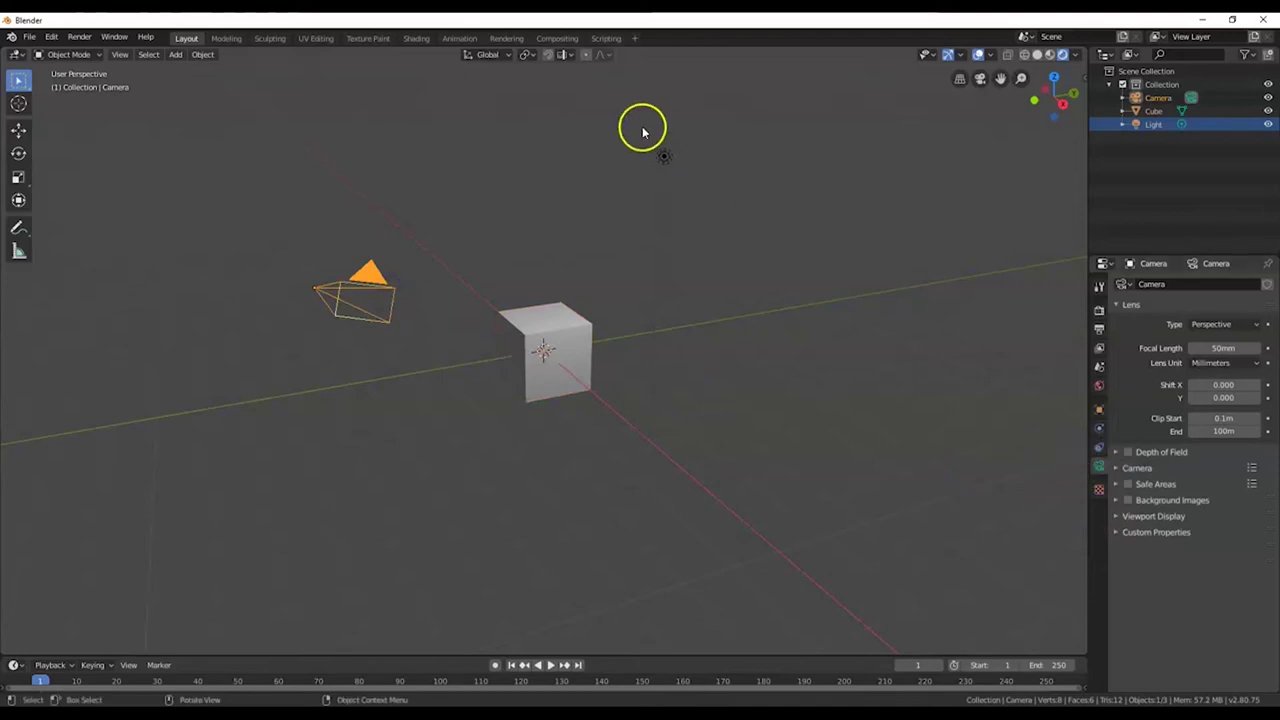
left_click(664, 156)
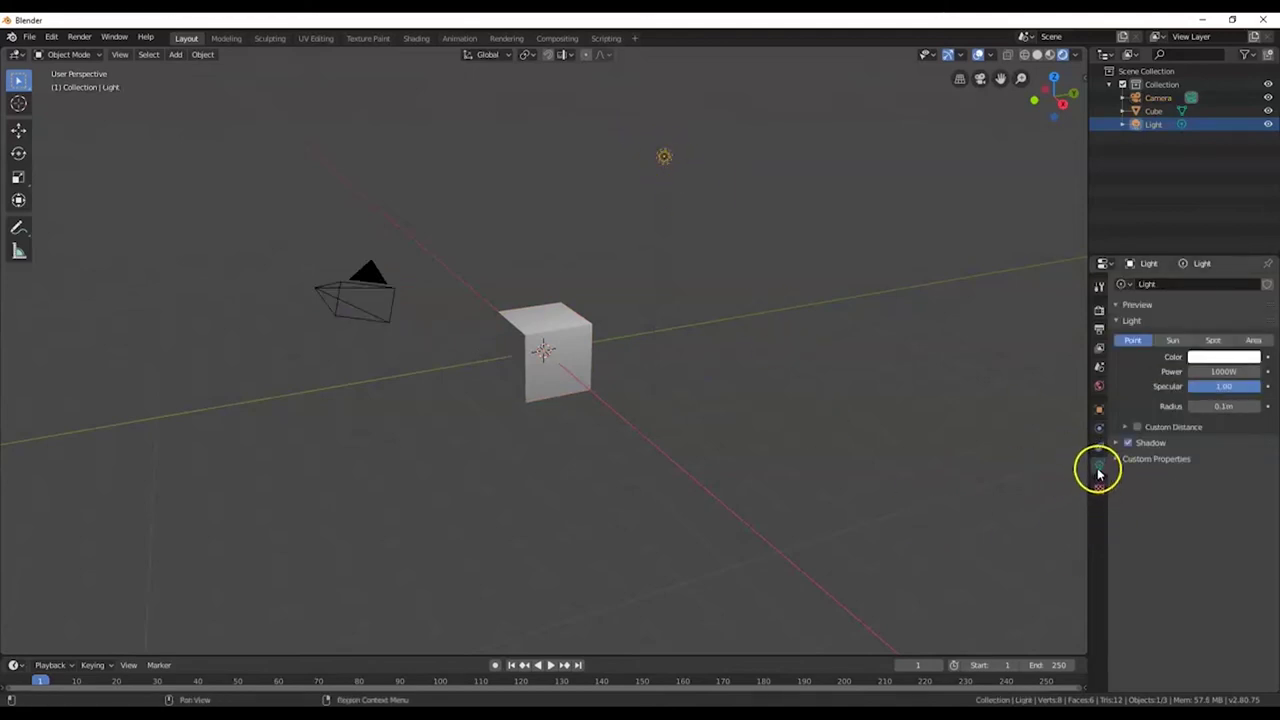
Try the Sun and Spot light types, then set the light to Area and view it around the cube
left_click(1172, 341)
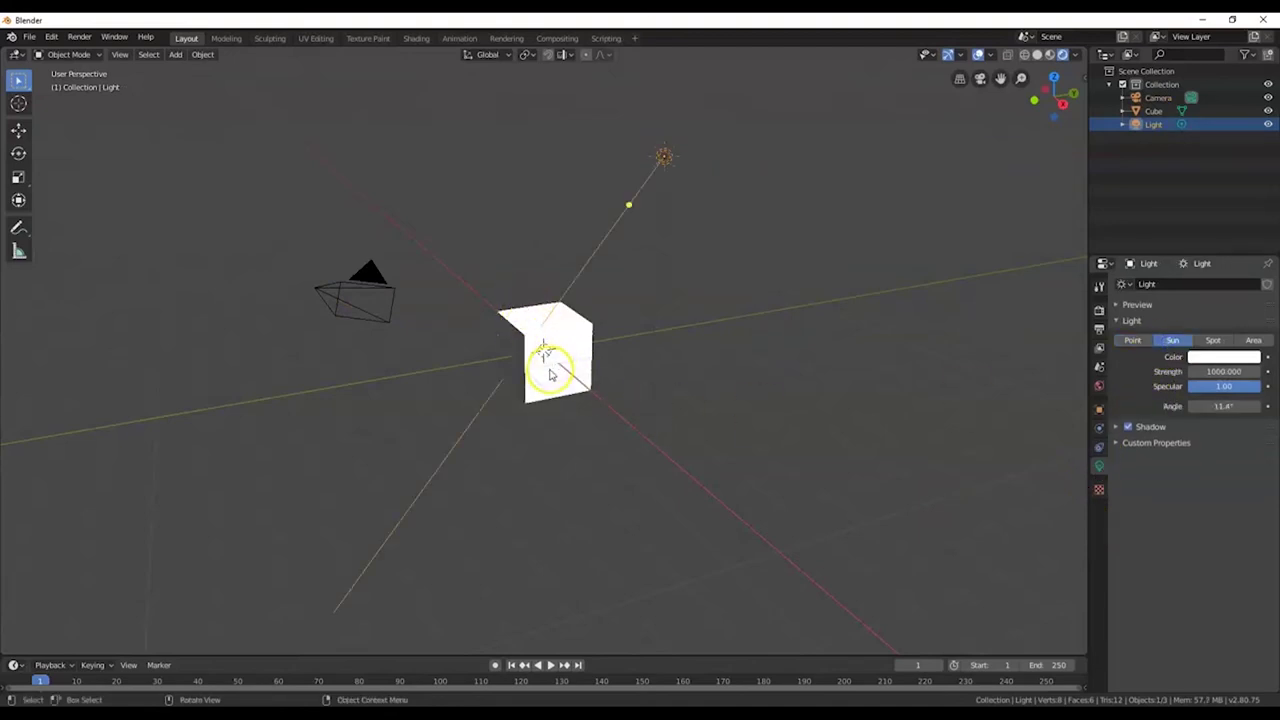
left_click(1212, 341)
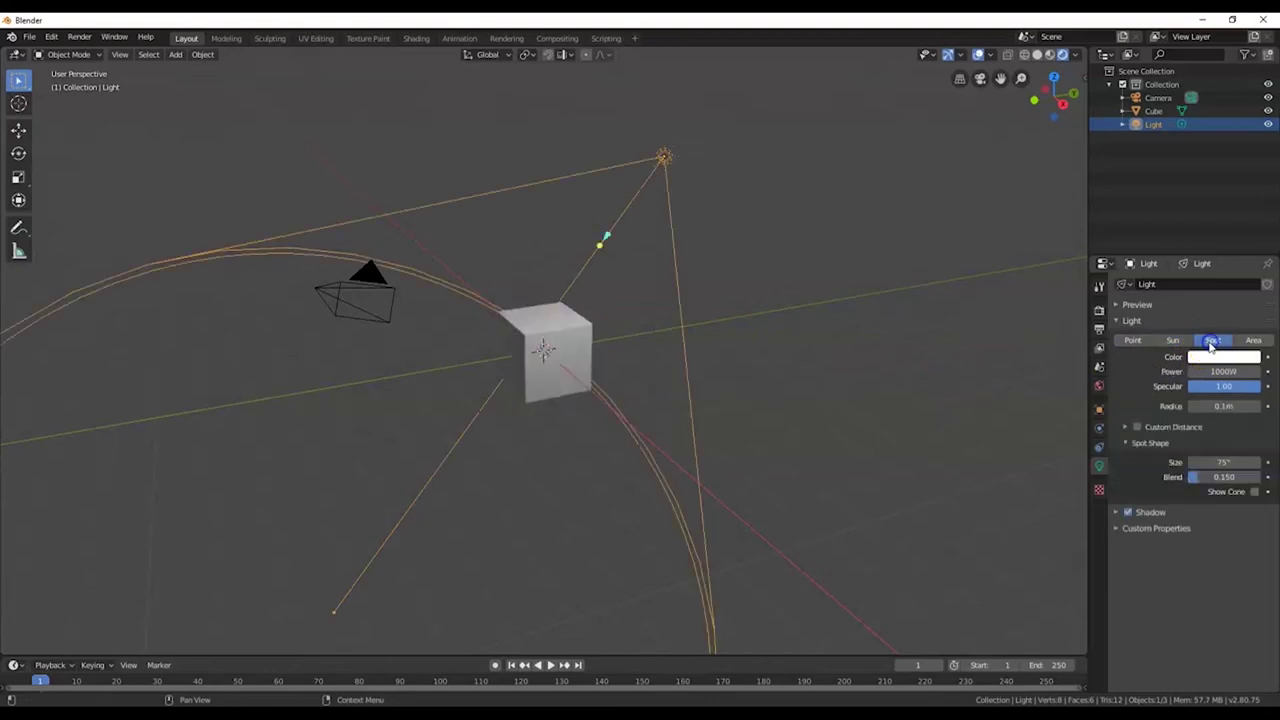
middle_click_drag(443, 375, 442, 378)
scroll(442, 378, "up", 3)
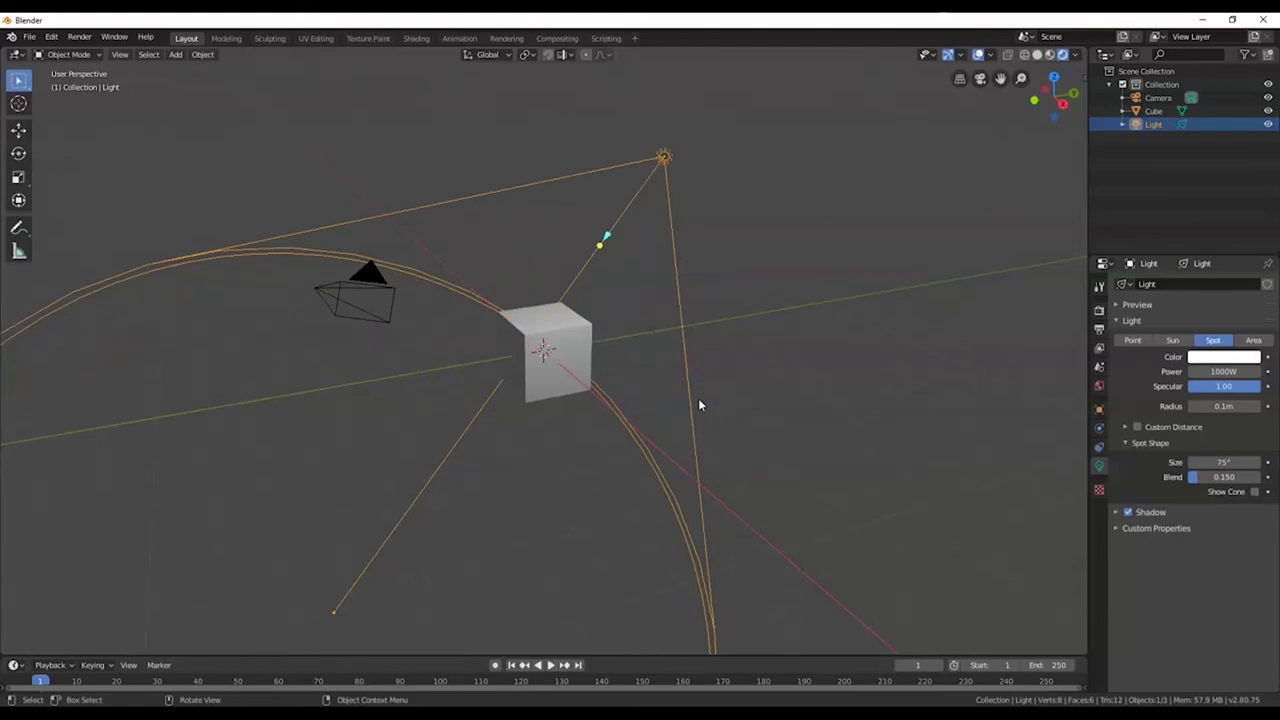
scroll(606, 428, "down", 5)
scroll(606, 428, "up", 4)
scroll(606, 434, "up", 1)
left_click(1253, 340)
middle_click_drag(567, 438, 651, 206)
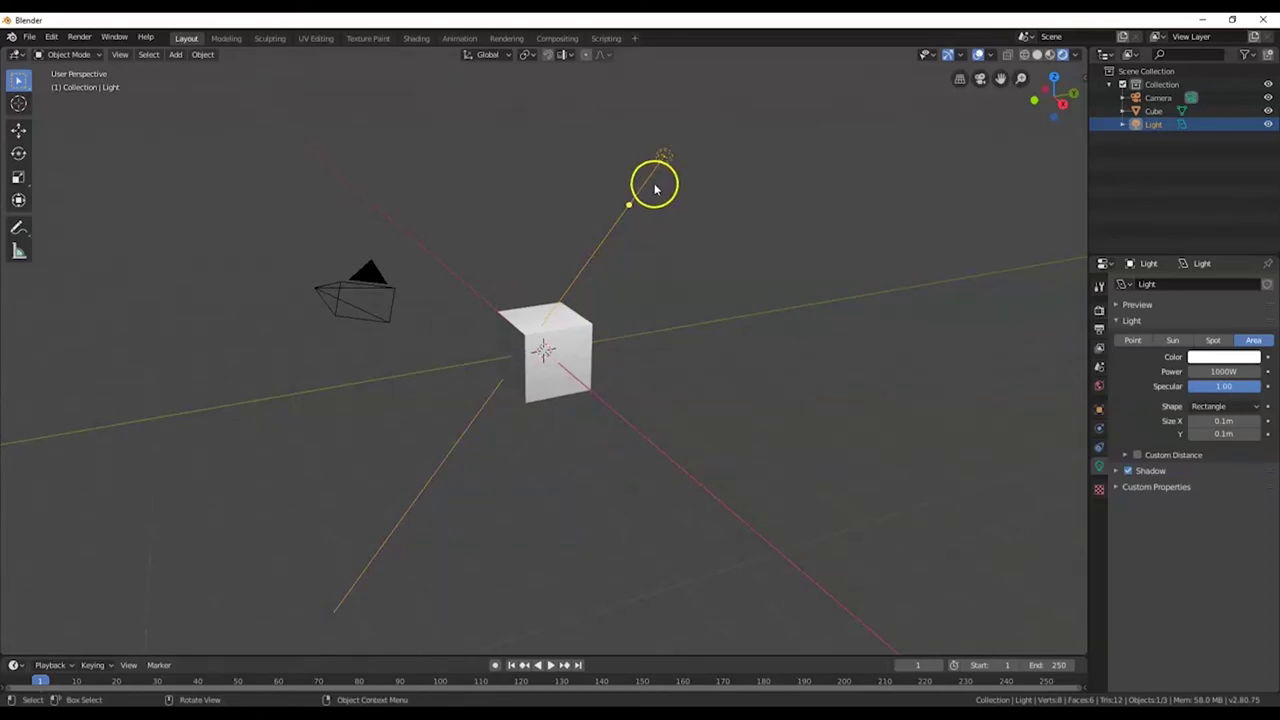
middle_click_drag(654, 186, 663, 163)
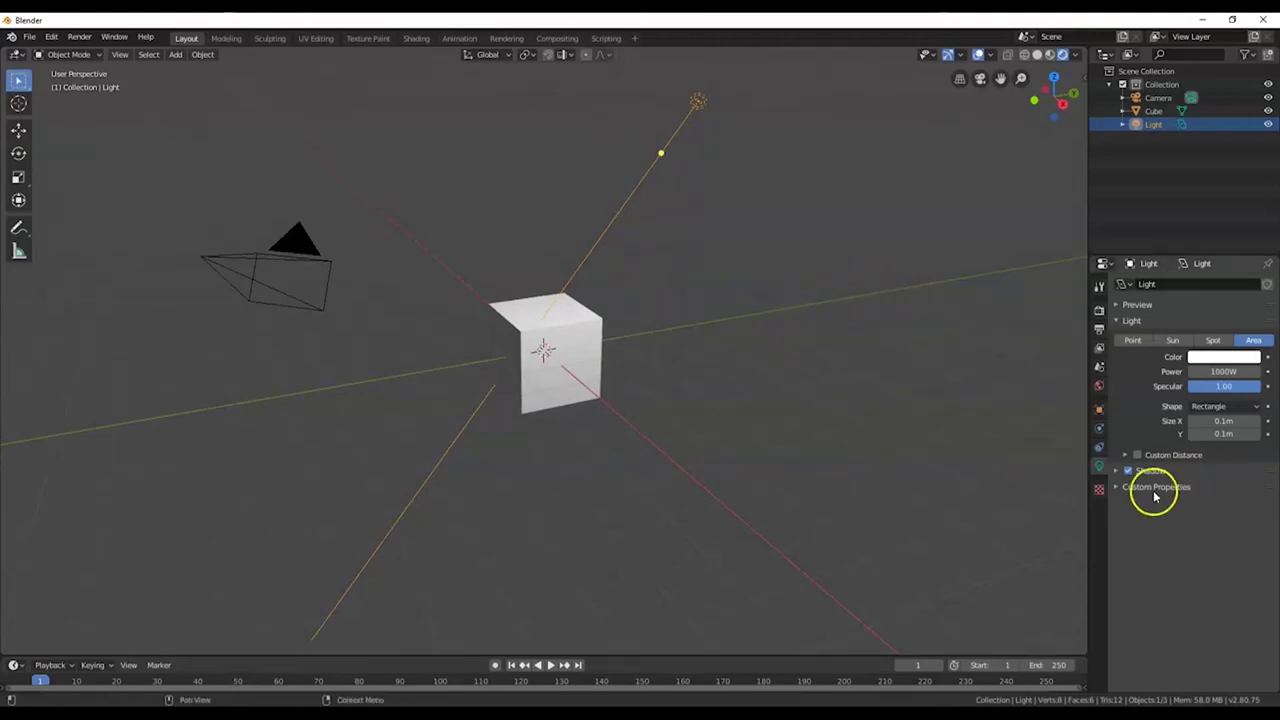
Make the light a Sun light and set its Strength to 20
left_click(1172, 341)
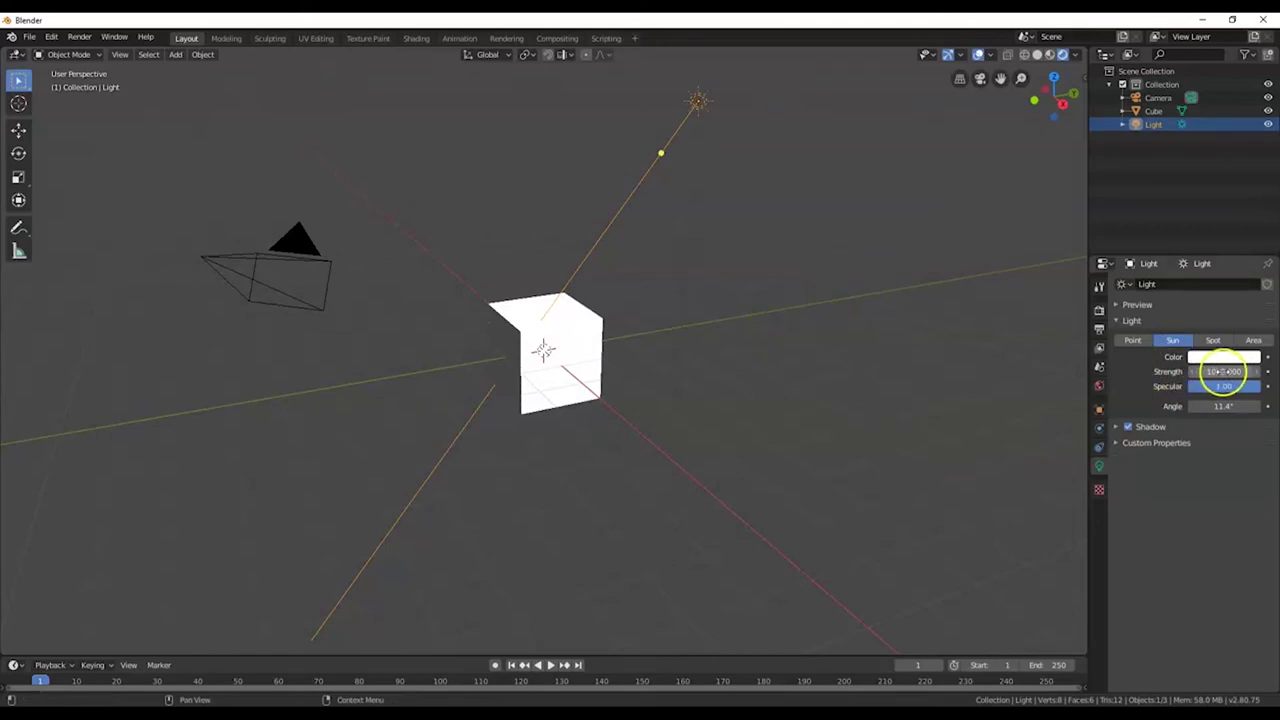
left_click(1230, 372)
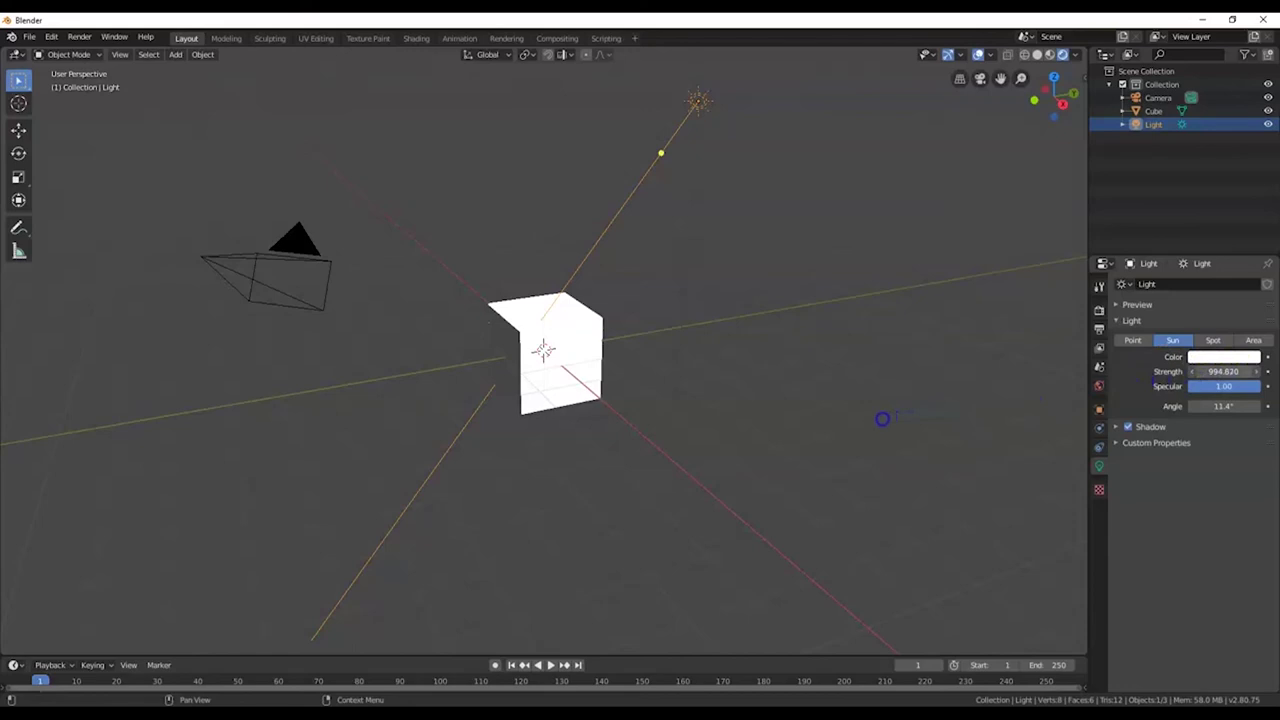
left_click(1211, 371)
left_click(1224, 371)
type("20")
key("Return")
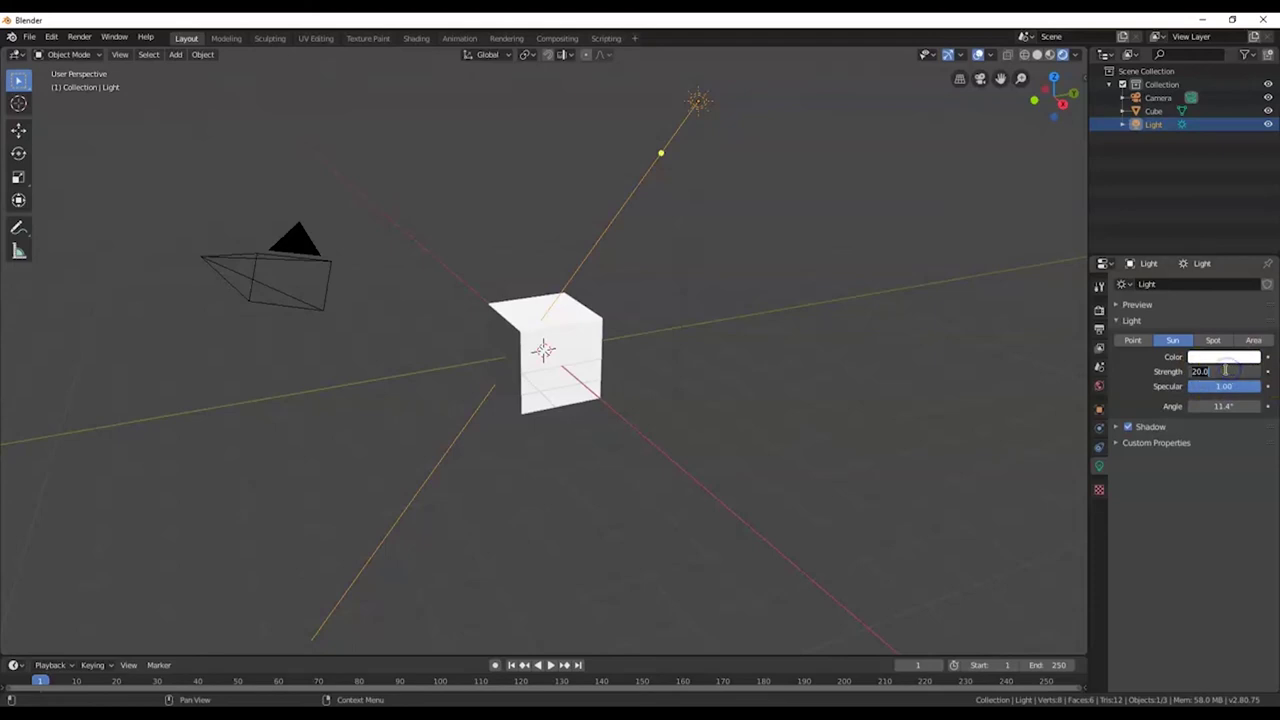
Lower the sun's Strength to 5, then to 3
type("5")
key("Return")
scroll(887, 418, "up", 3)
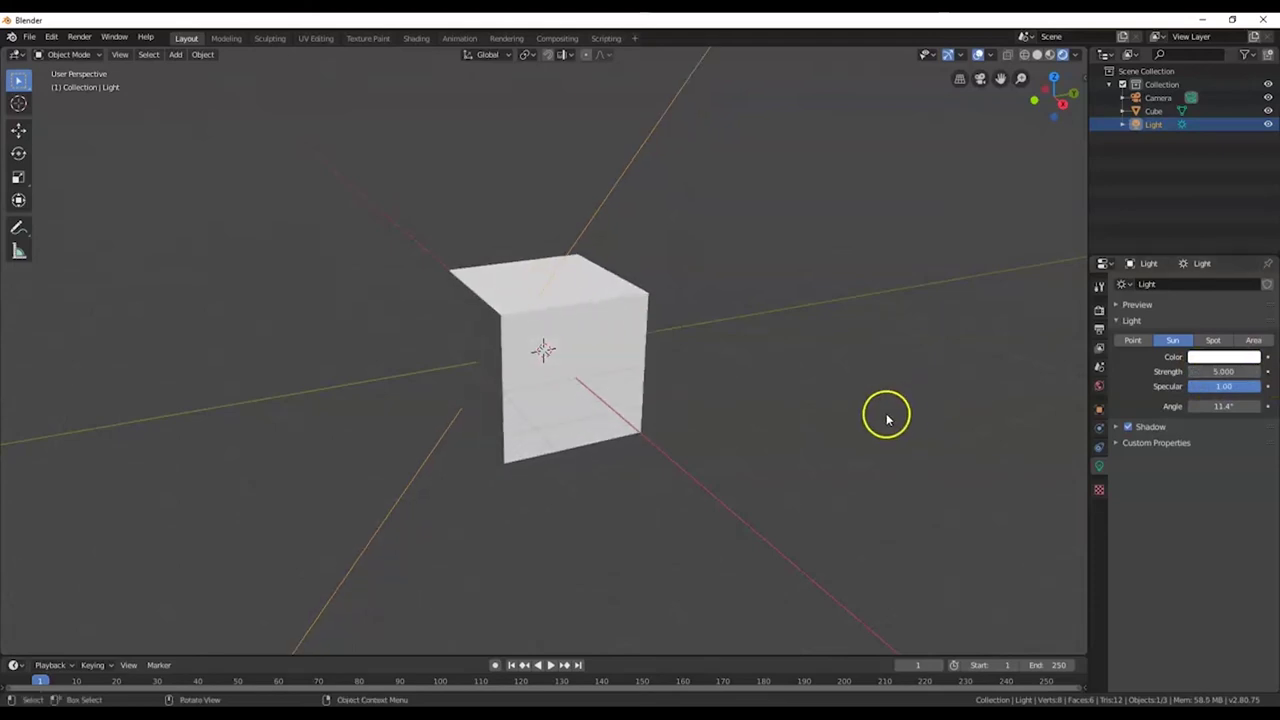
left_click(1224, 371)
type("3")
key("Return")
middle_click_drag(714, 471, 591, 366)
scroll(591, 366, "down", 2)
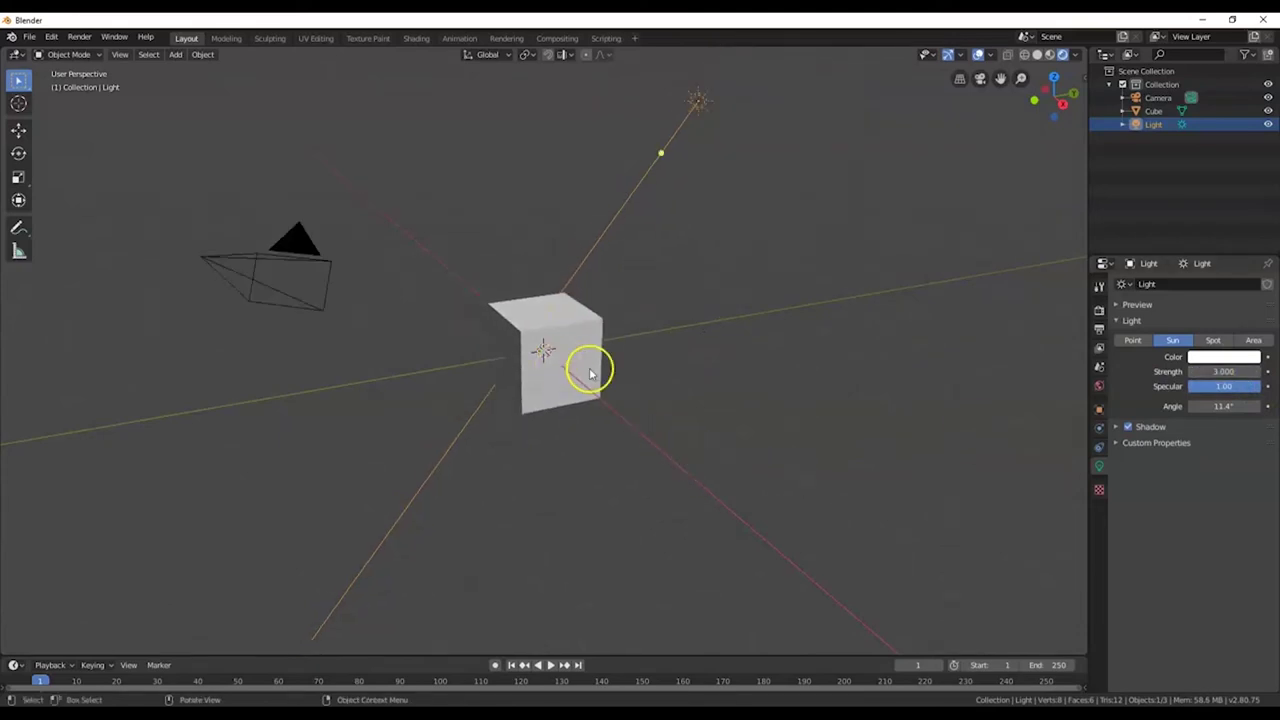
Raise the sun's Strength to 1000, try 50000, then return it to 1000
left_click(1225, 371)
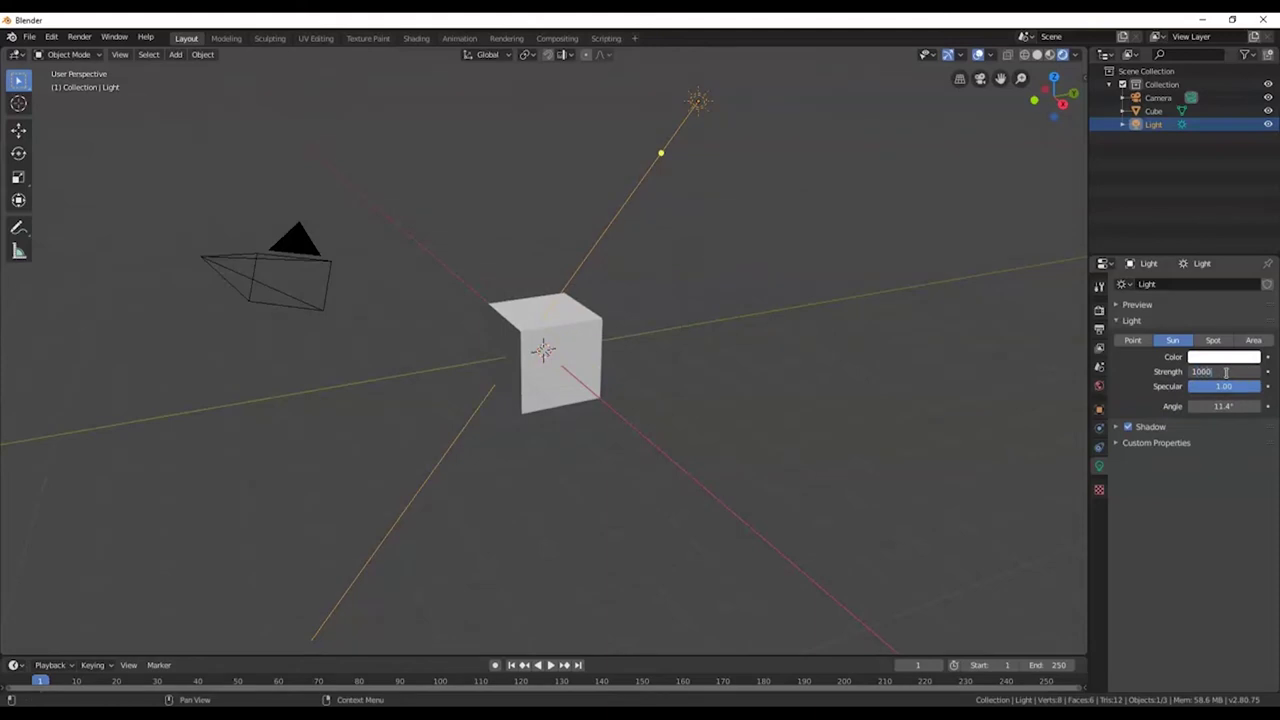
key("Return")
left_click(1224, 371)
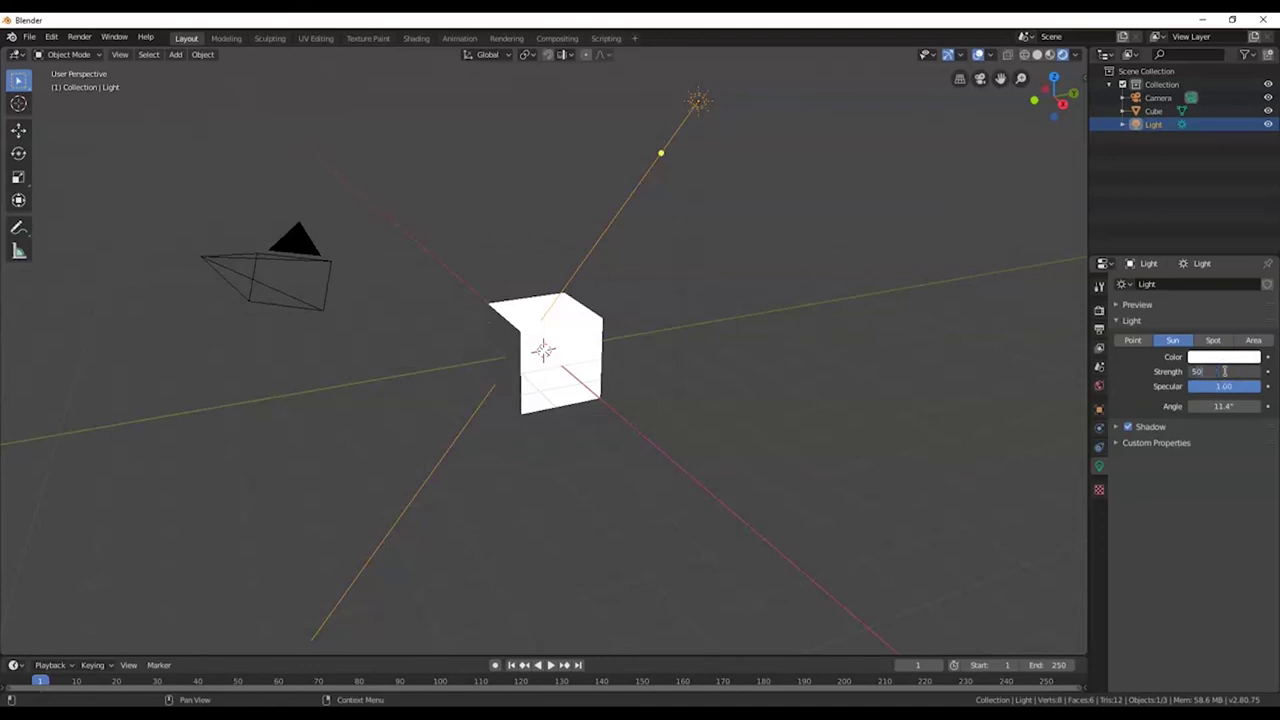
key("Return")
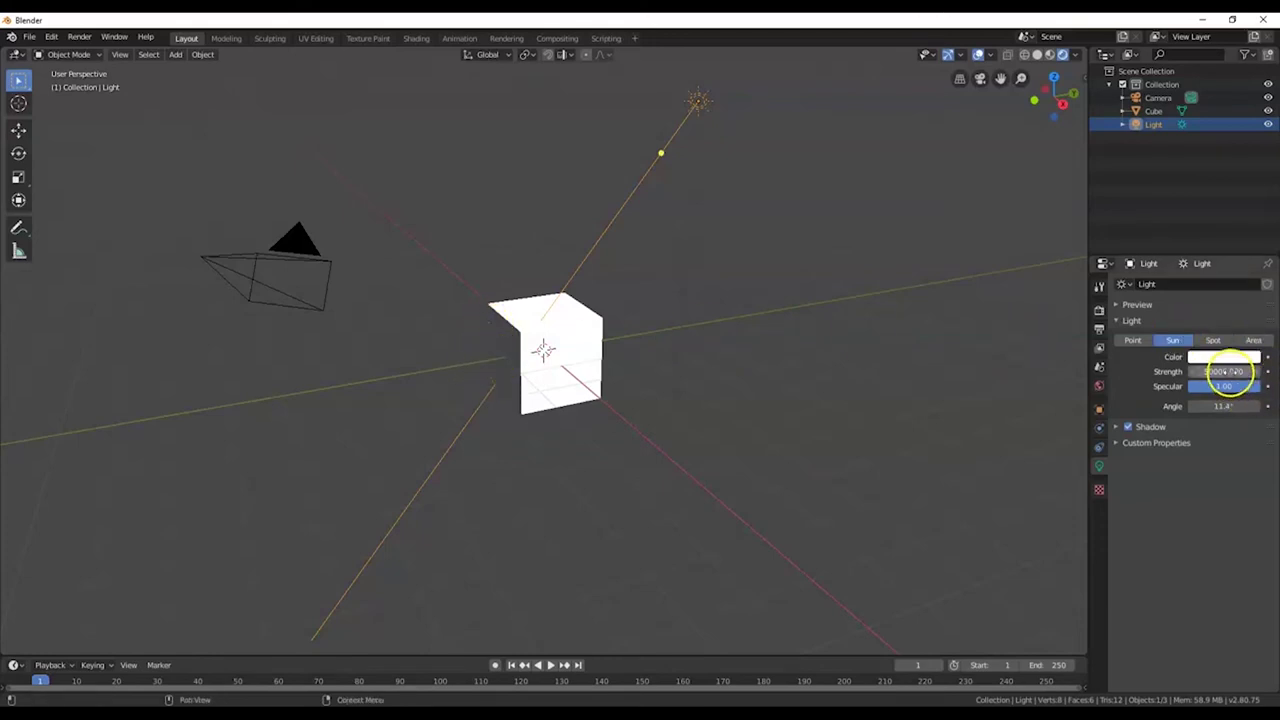
type("1")
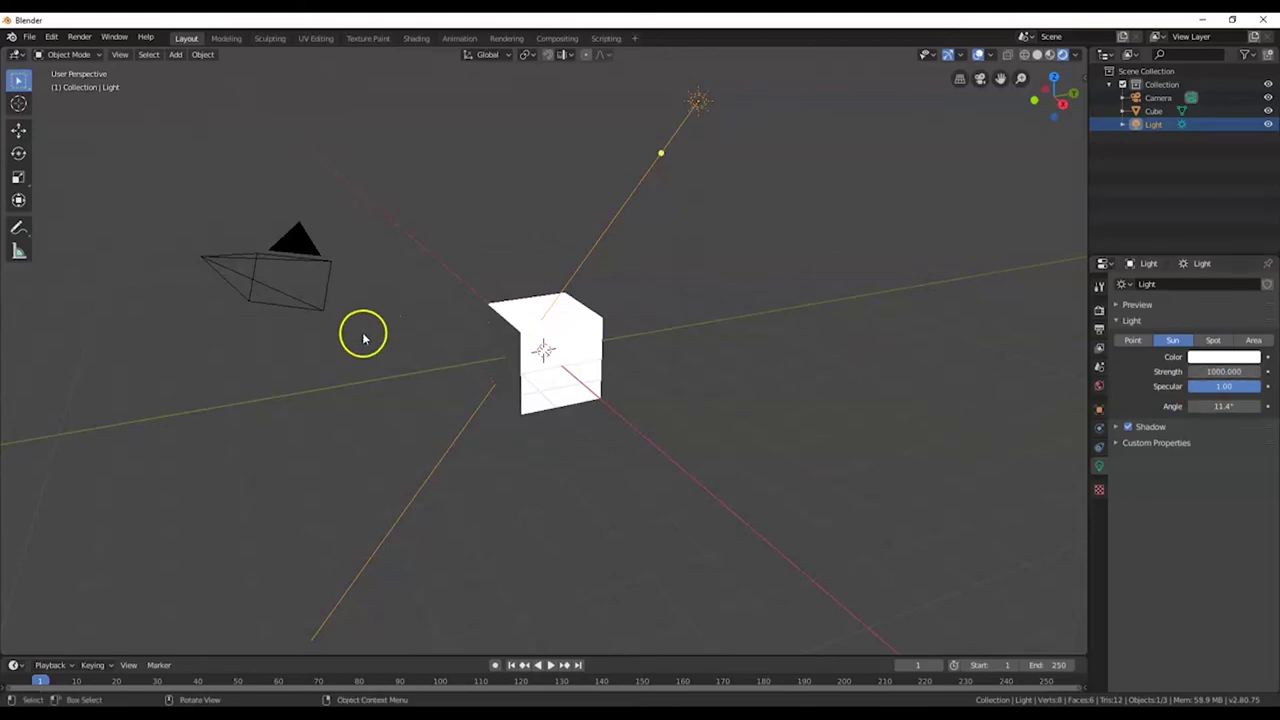
Set the light type back to Point, then select the camera and orbit above the cube
left_click(306, 251)
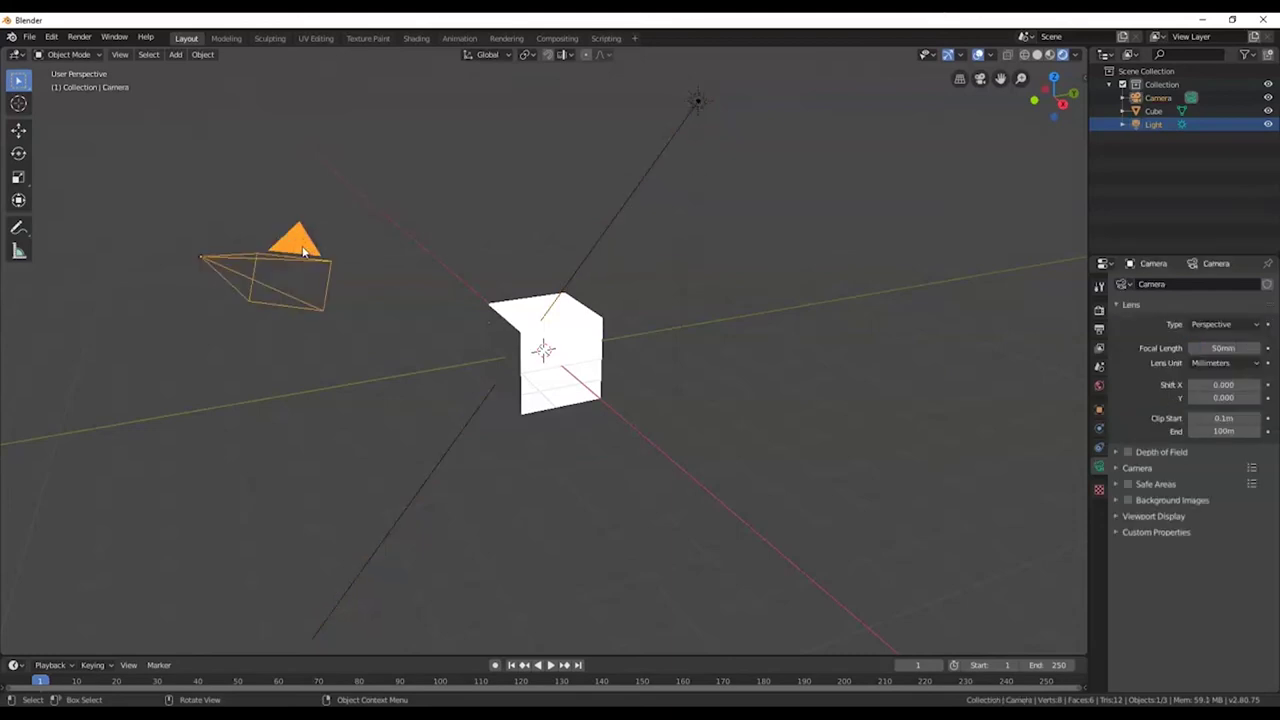
left_click(697, 101)
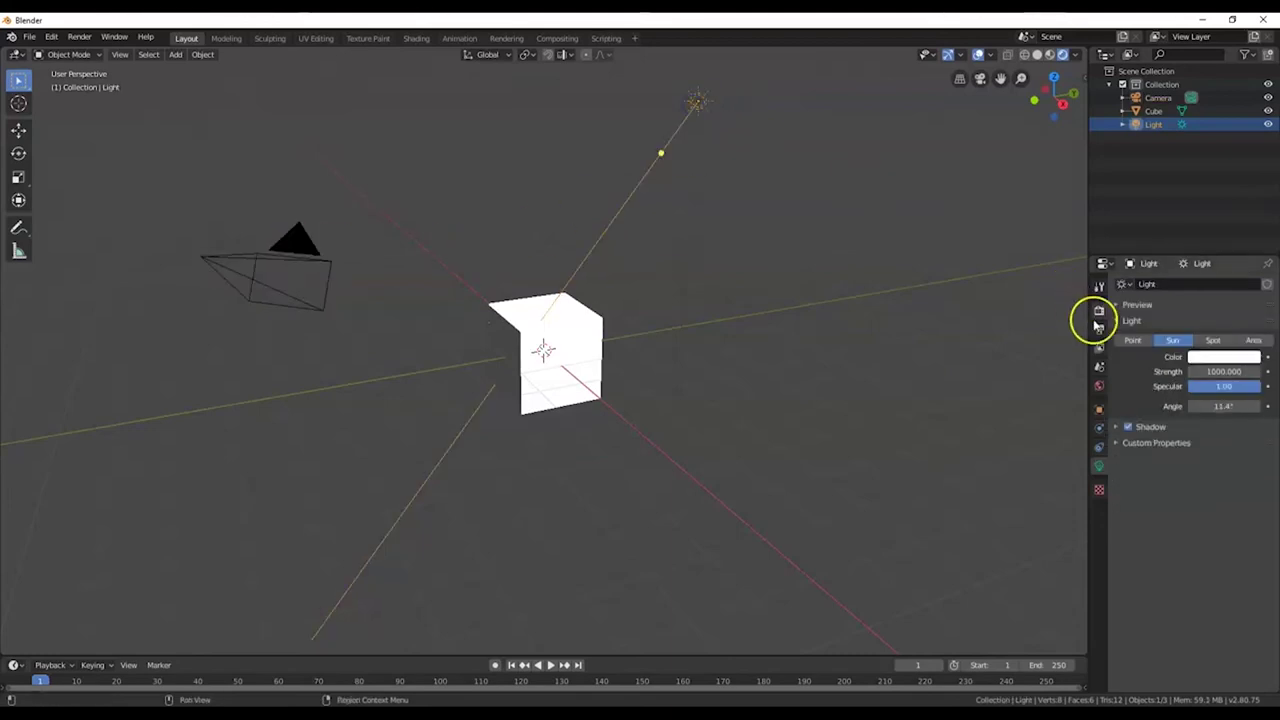
left_click(1127, 342)
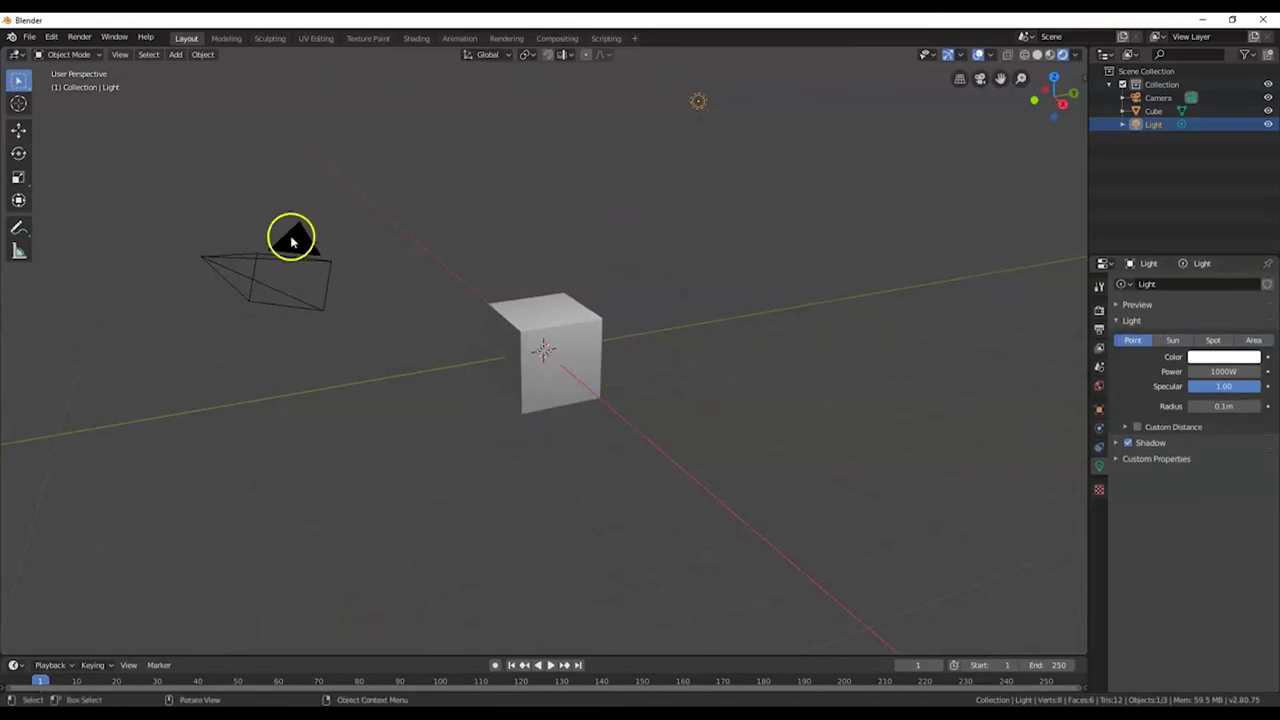
left_click(300, 243)
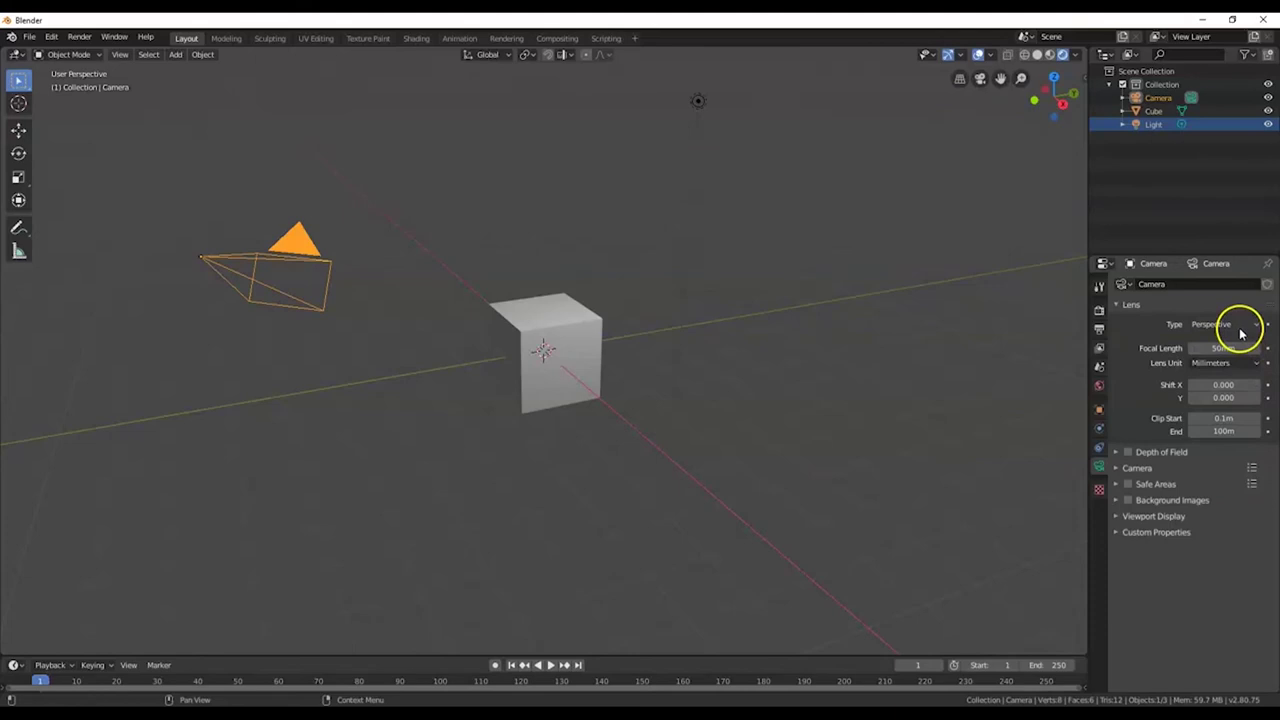
middle_click_drag(568, 397, 612, 434)
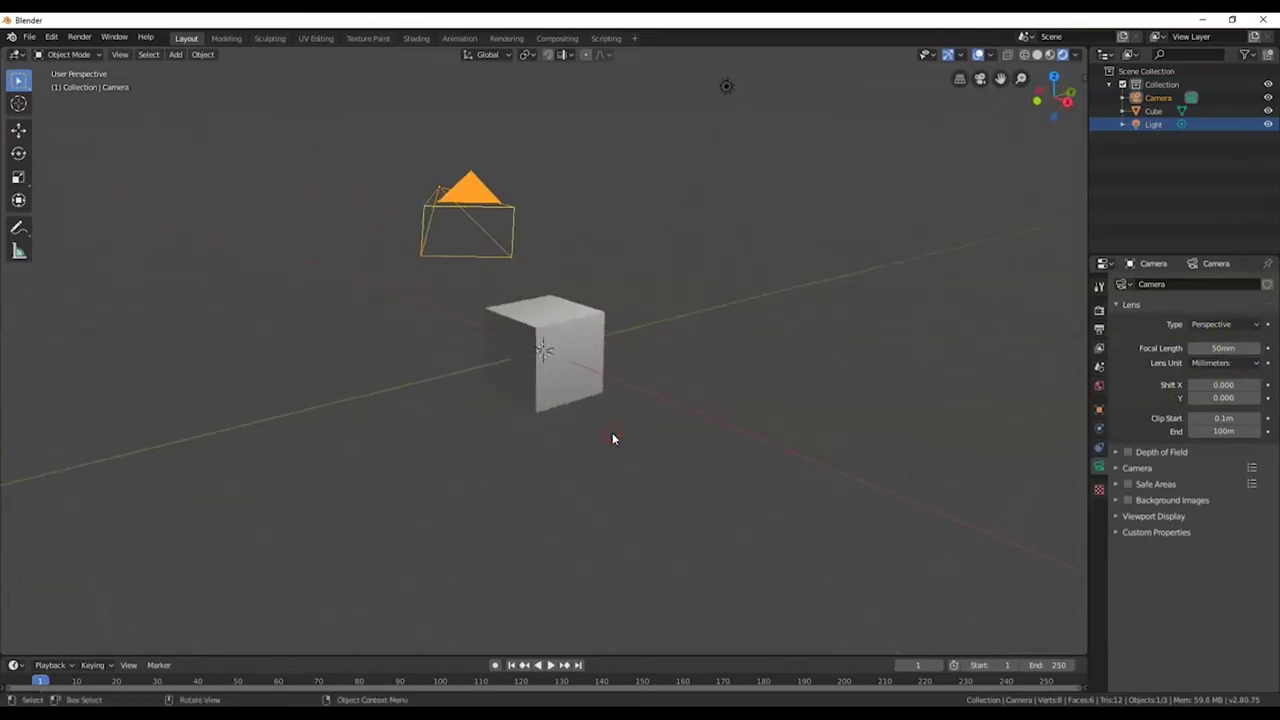
View through the camera, trying Orthographic and Panoramic lenses before returning to Perspective
key("KP_0")
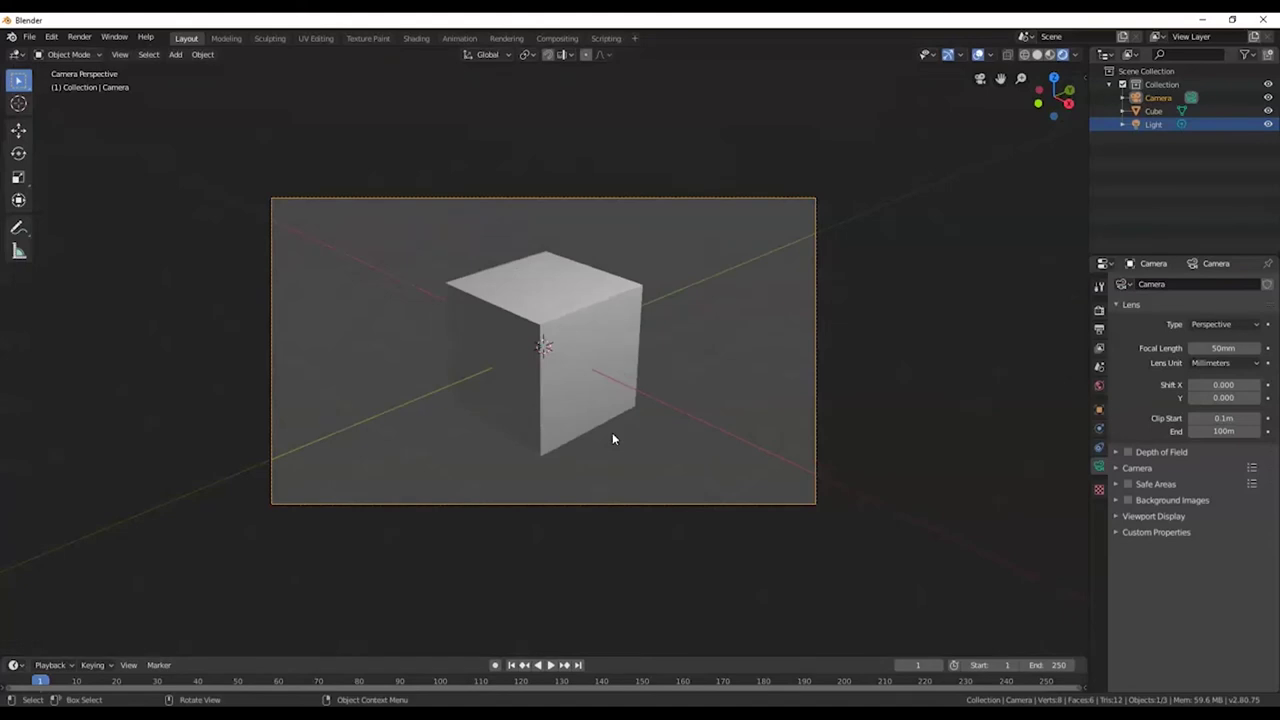
left_click(1218, 324)
left_click(1210, 354)
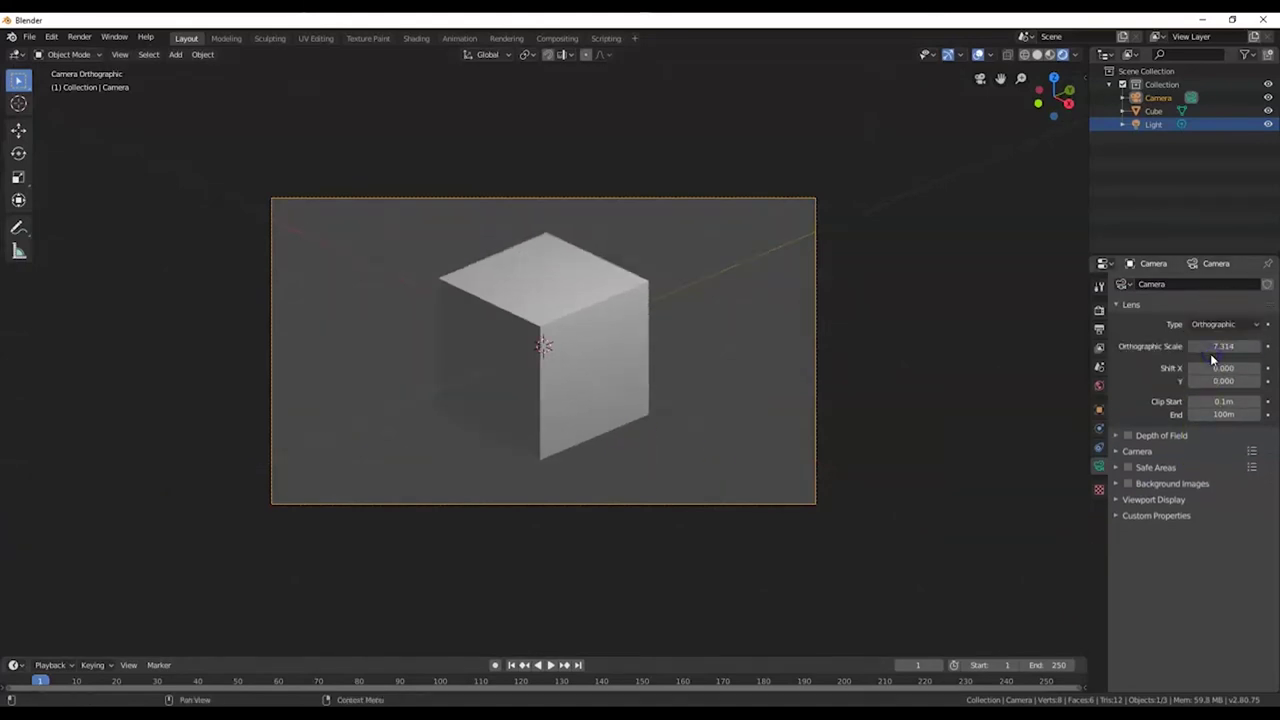
left_click(1220, 324)
left_click(1208, 368)
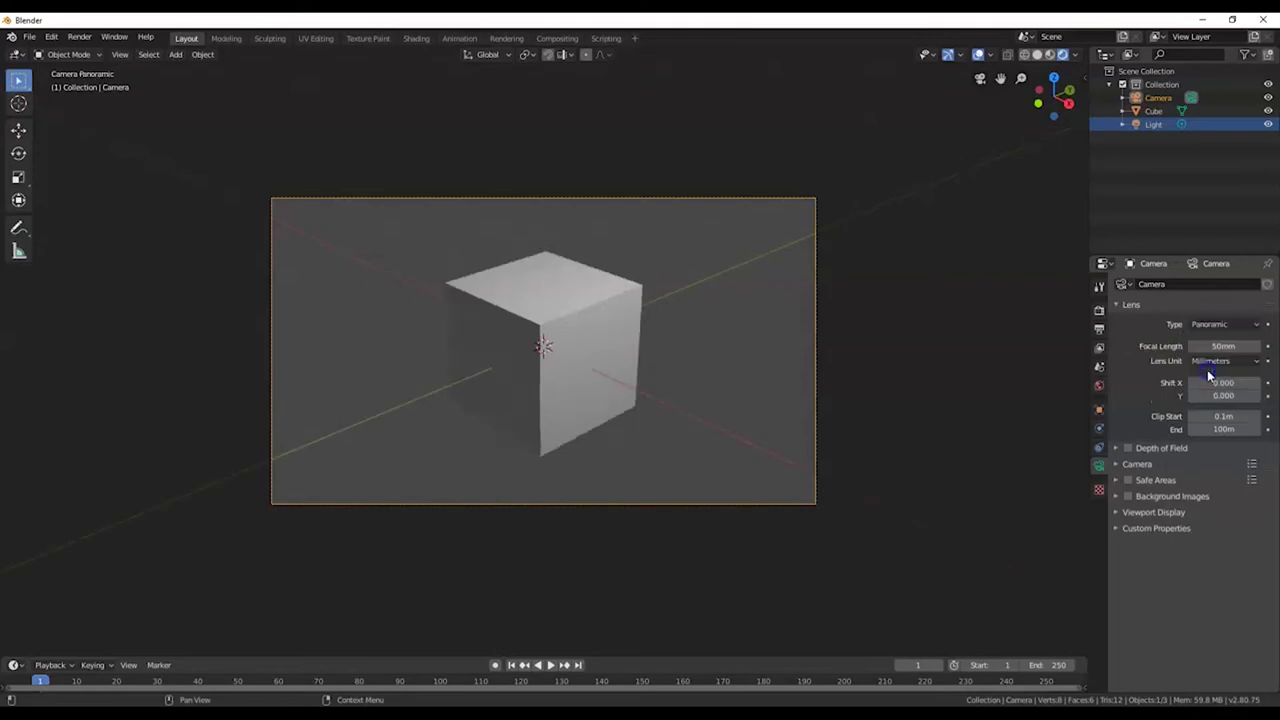
left_click(549, 452)
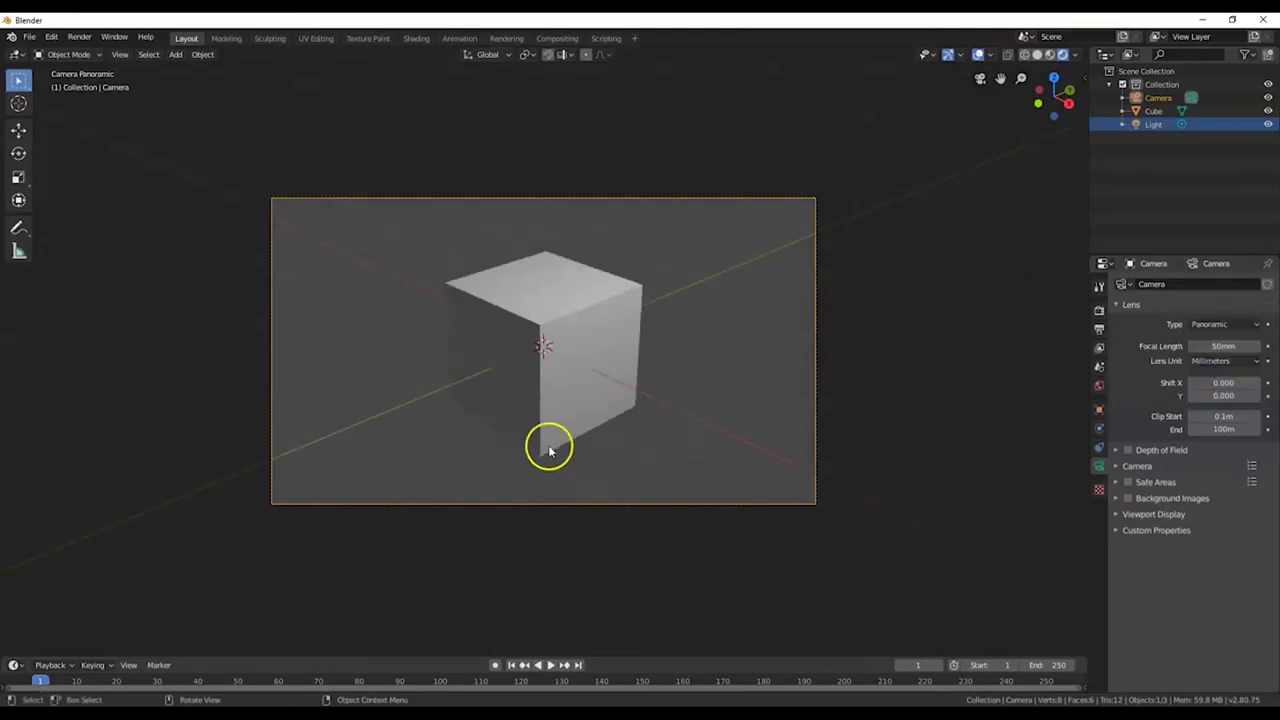
left_click(1204, 326)
left_click(1201, 341)
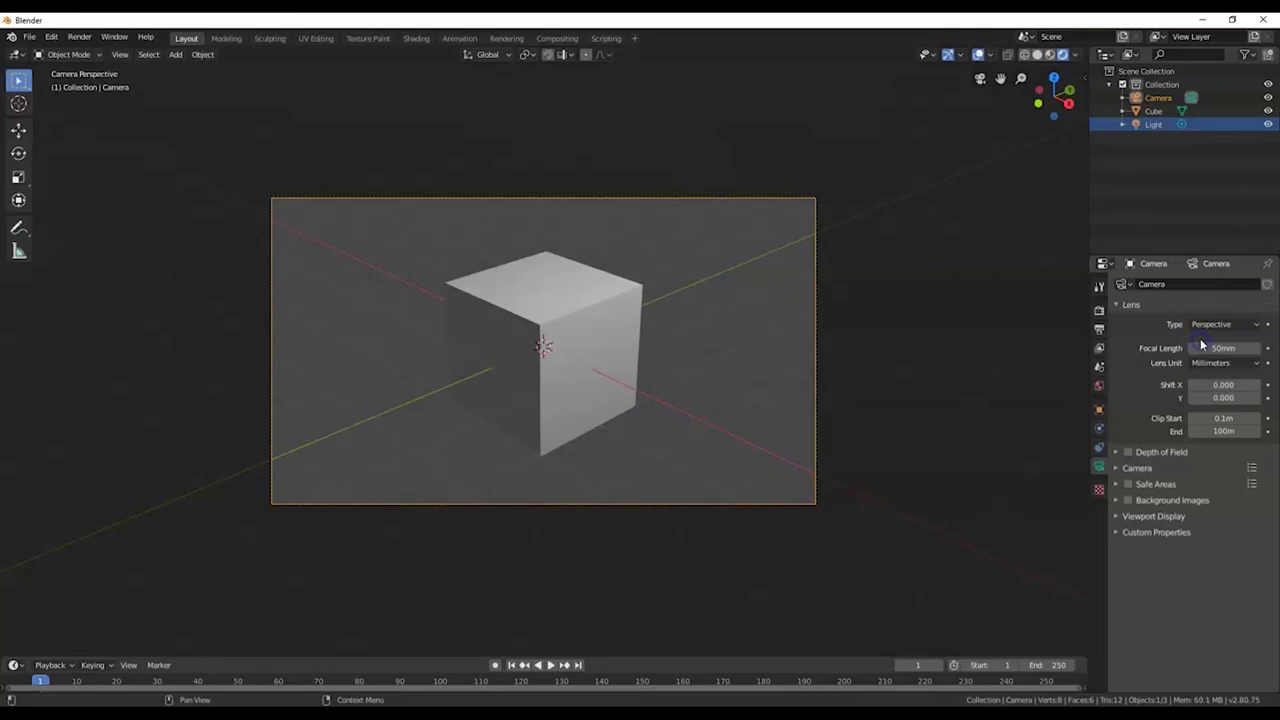
Set the camera's Focal Length to 50 mm and reset Shift X and Shift Y to 0
mouse_move(1198, 348)
left_mouse_down()
mouse_move(1265, 350)
mouse_move(1190, 351)
mouse_move(1202, 349)
left_mouse_up()
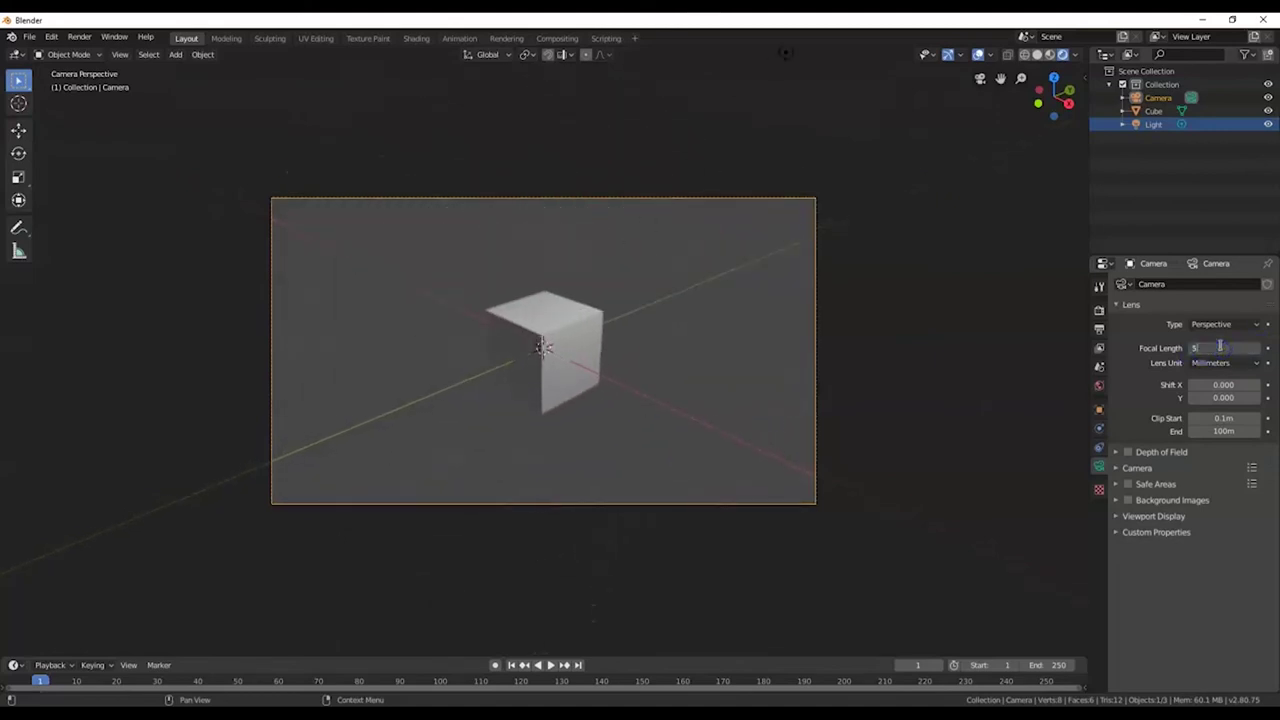
key("Return")
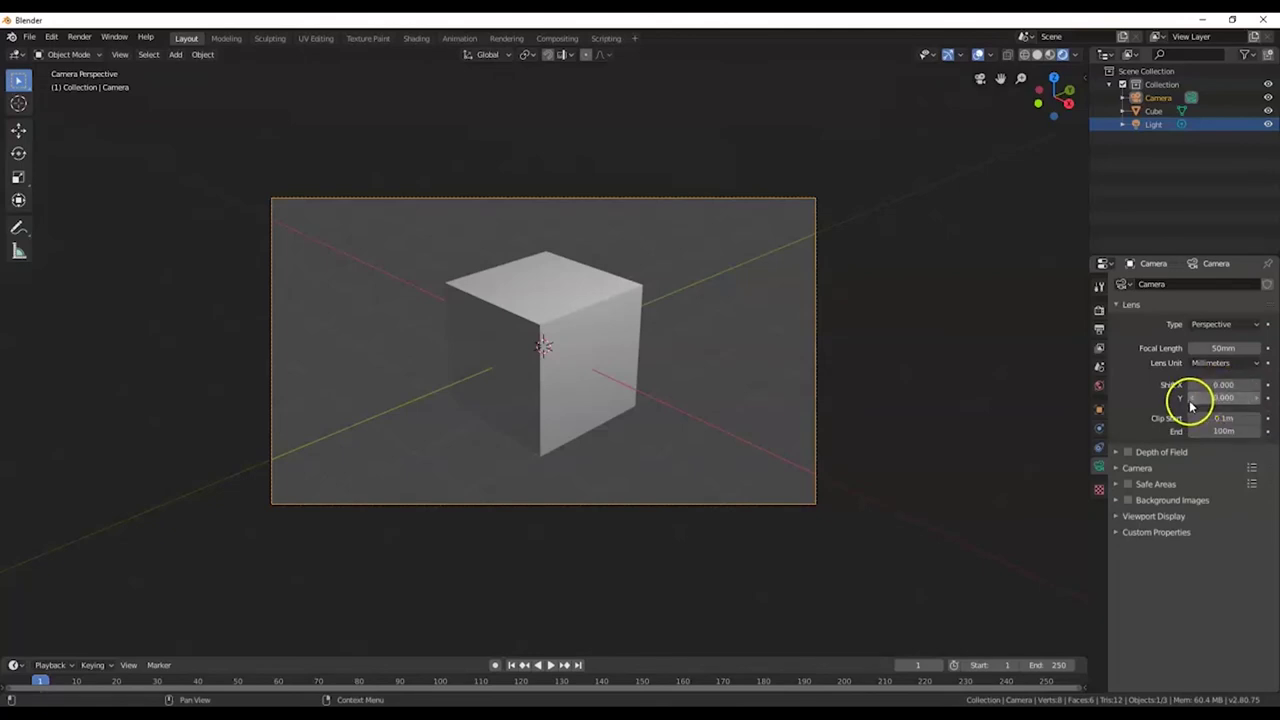
mouse_move(1215, 385)
left_mouse_down()
mouse_move(1255, 387)
mouse_move(1157, 400)
mouse_move(1262, 398)
mouse_move(1228, 386)
left_mouse_up()
key("Return")
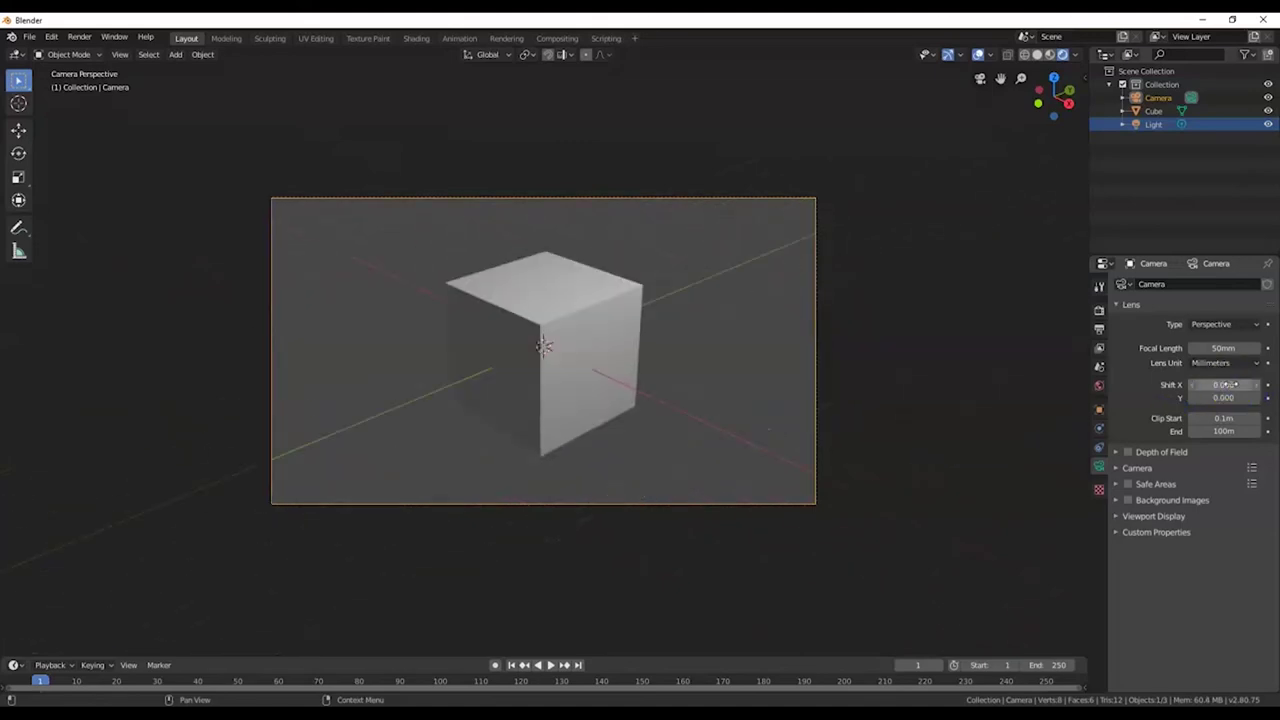
left_click_drag(1214, 398, 6, 402)
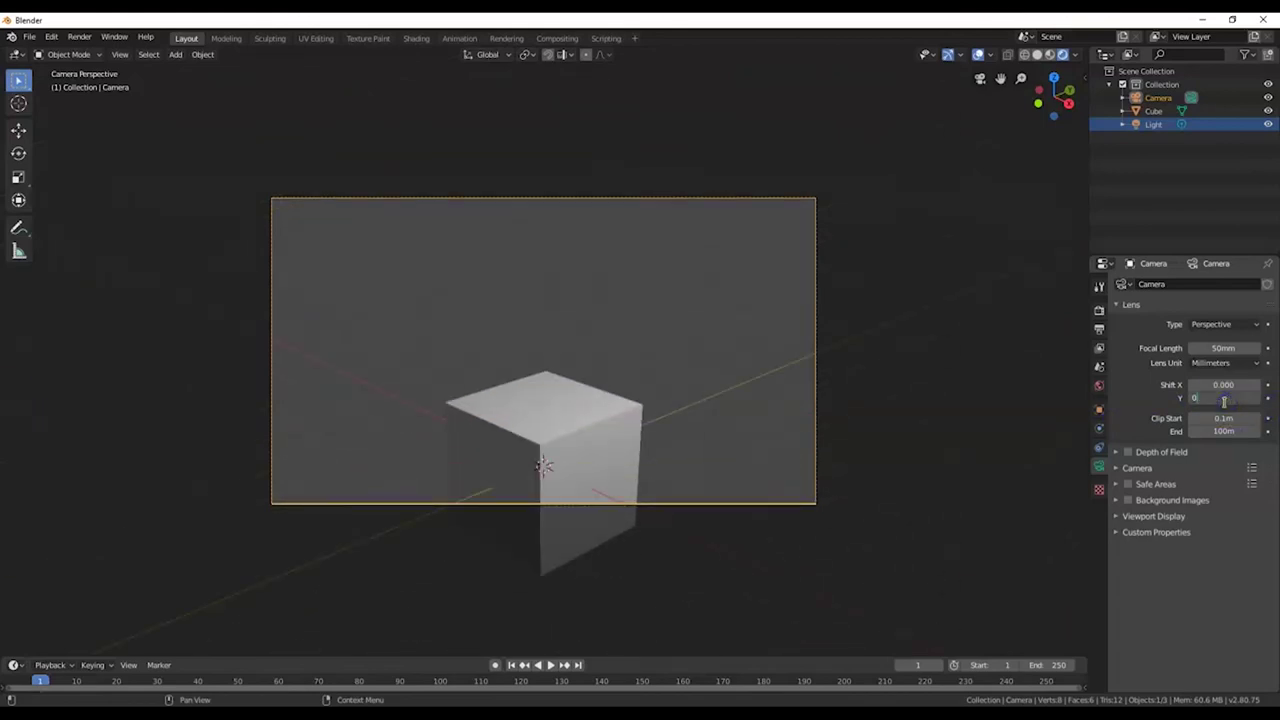
key("Return")
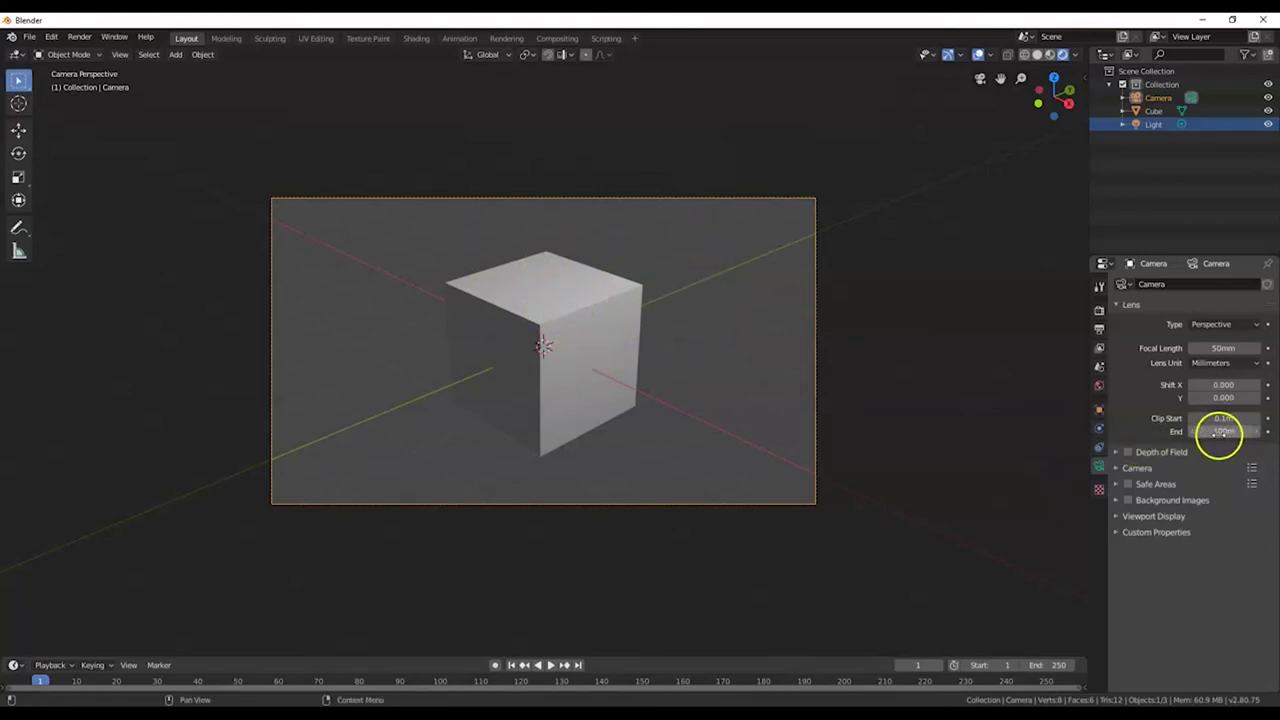
scroll(762, 423, "down", 3)
scroll(760, 423, "up", 1)
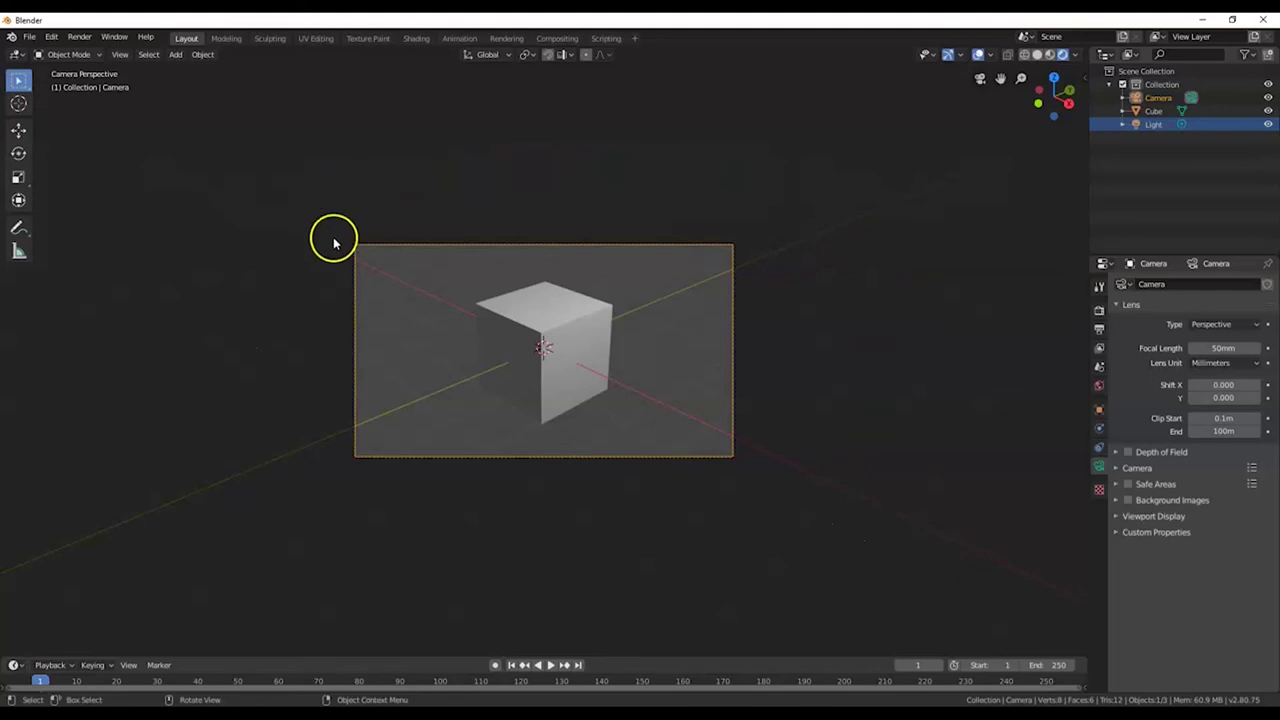
left_click(360, 251)
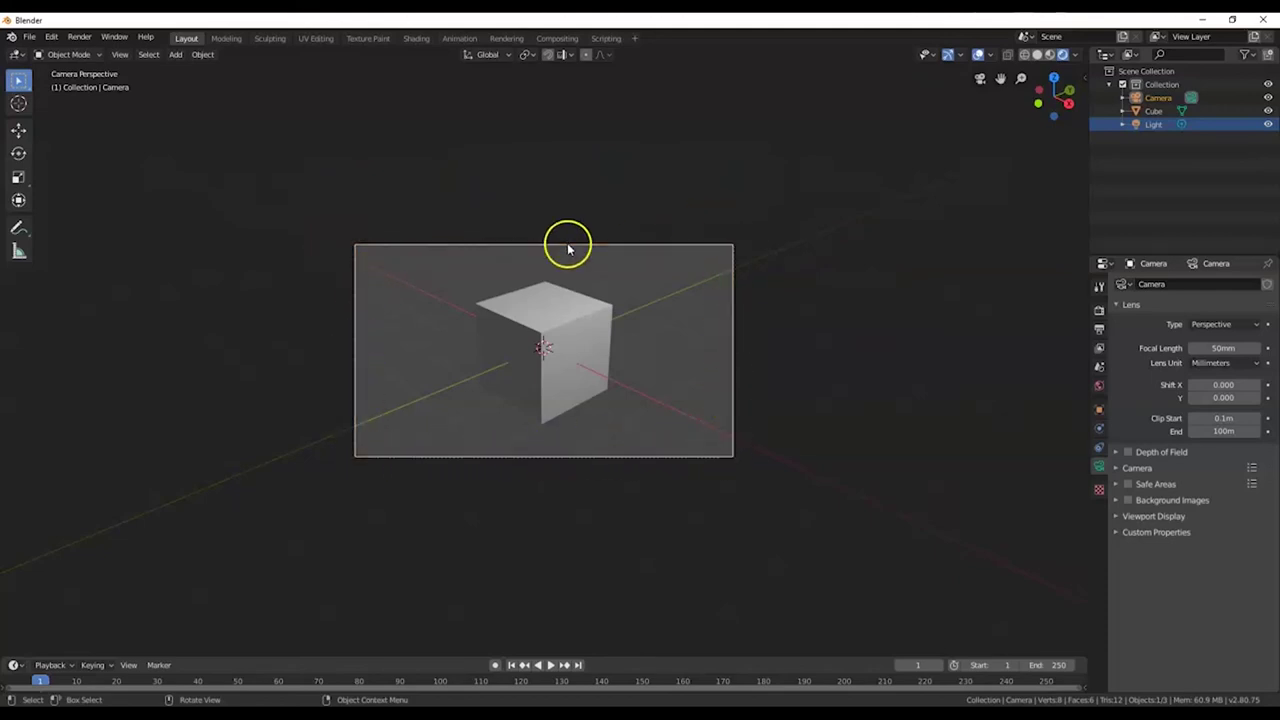
left_click(371, 434)
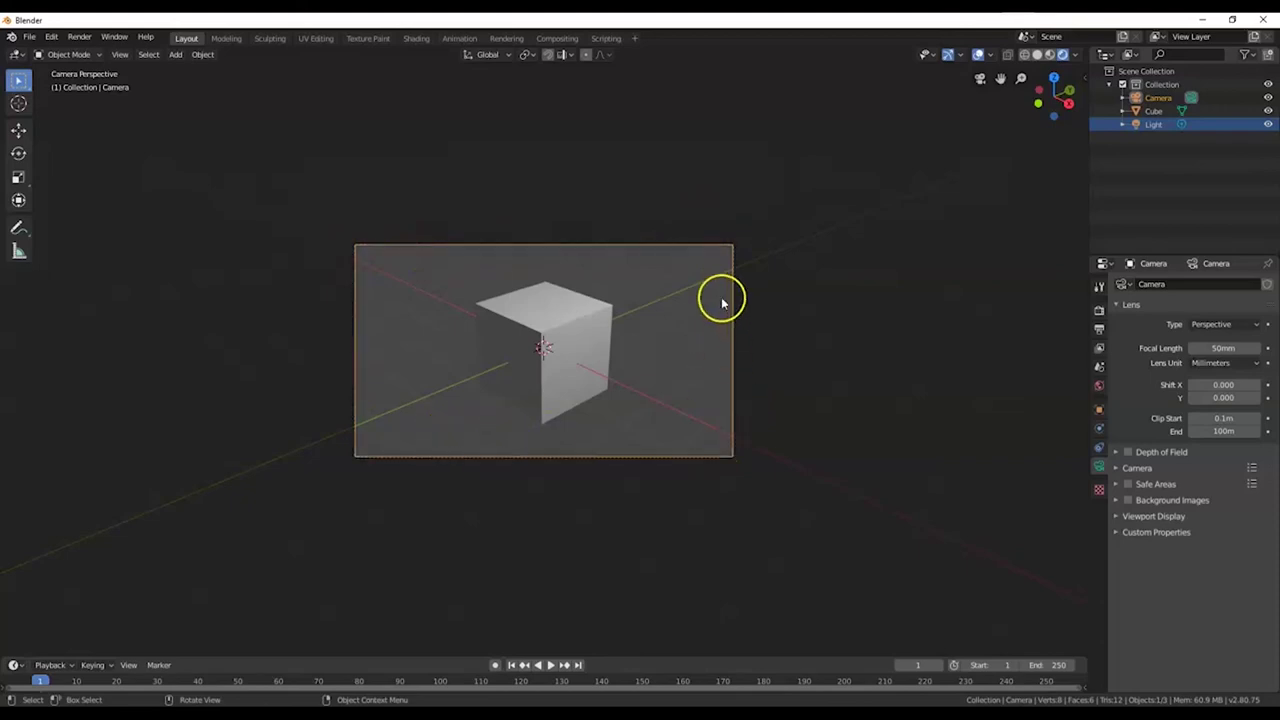
scroll(550, 433, "up", 2)
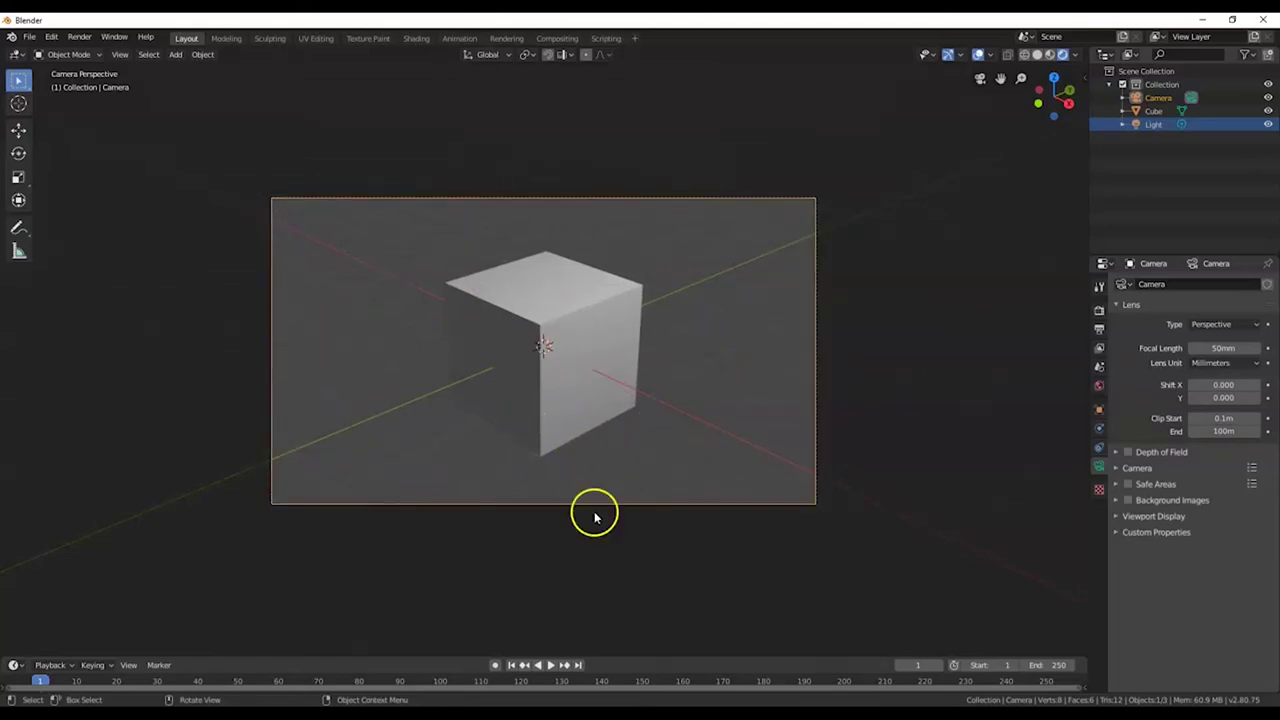
left_click(561, 366)
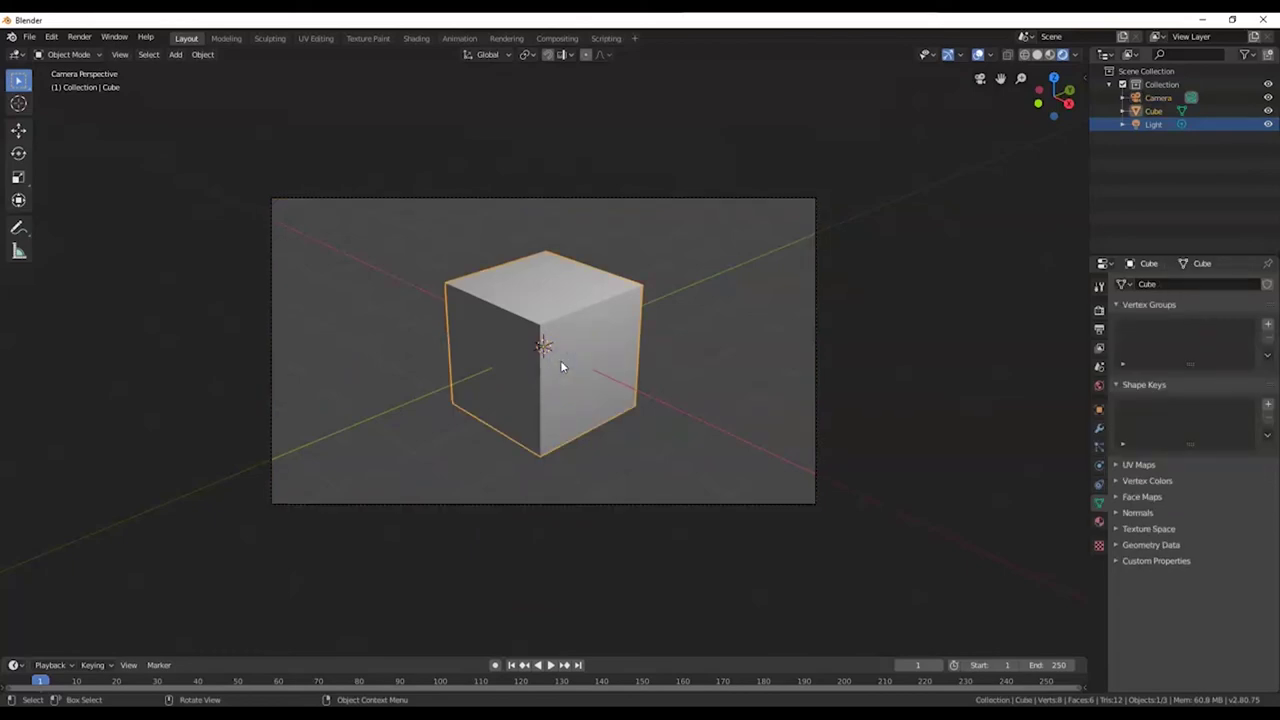
key("r")
right_click(593, 270)
left_click(815, 260)
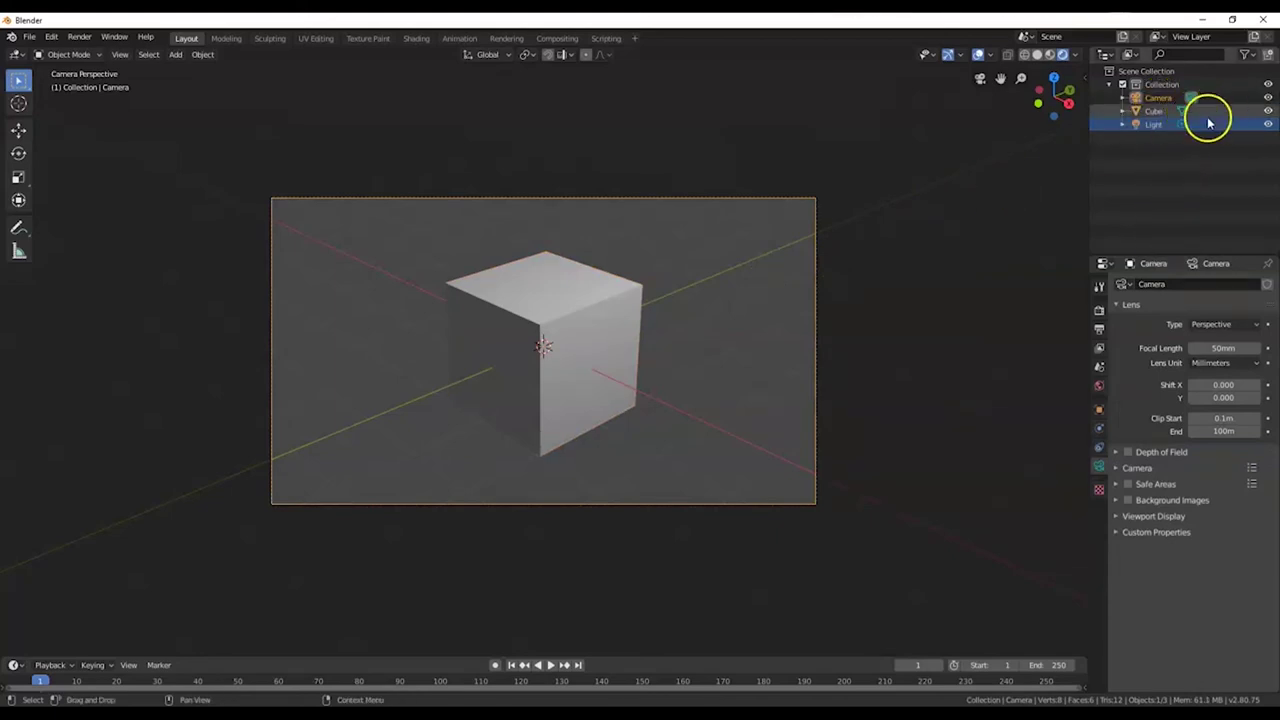
left_click(1157, 111)
left_click(1155, 124)
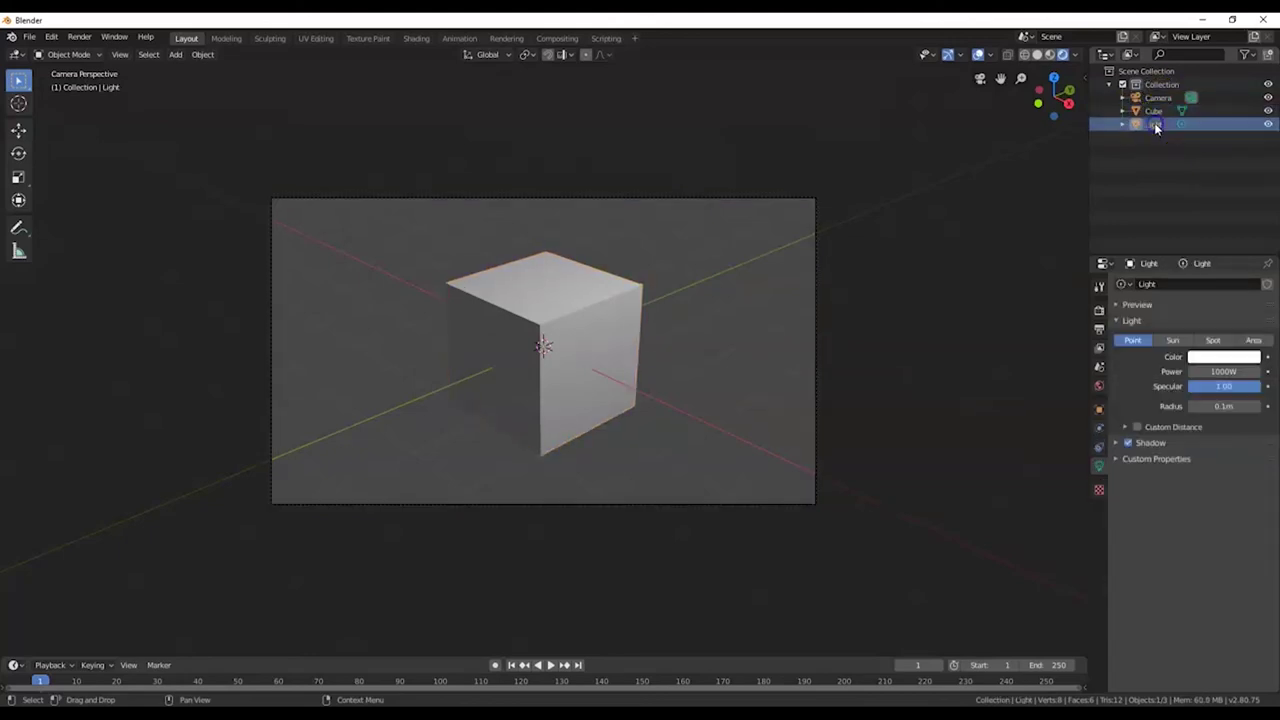
left_click(1158, 97)
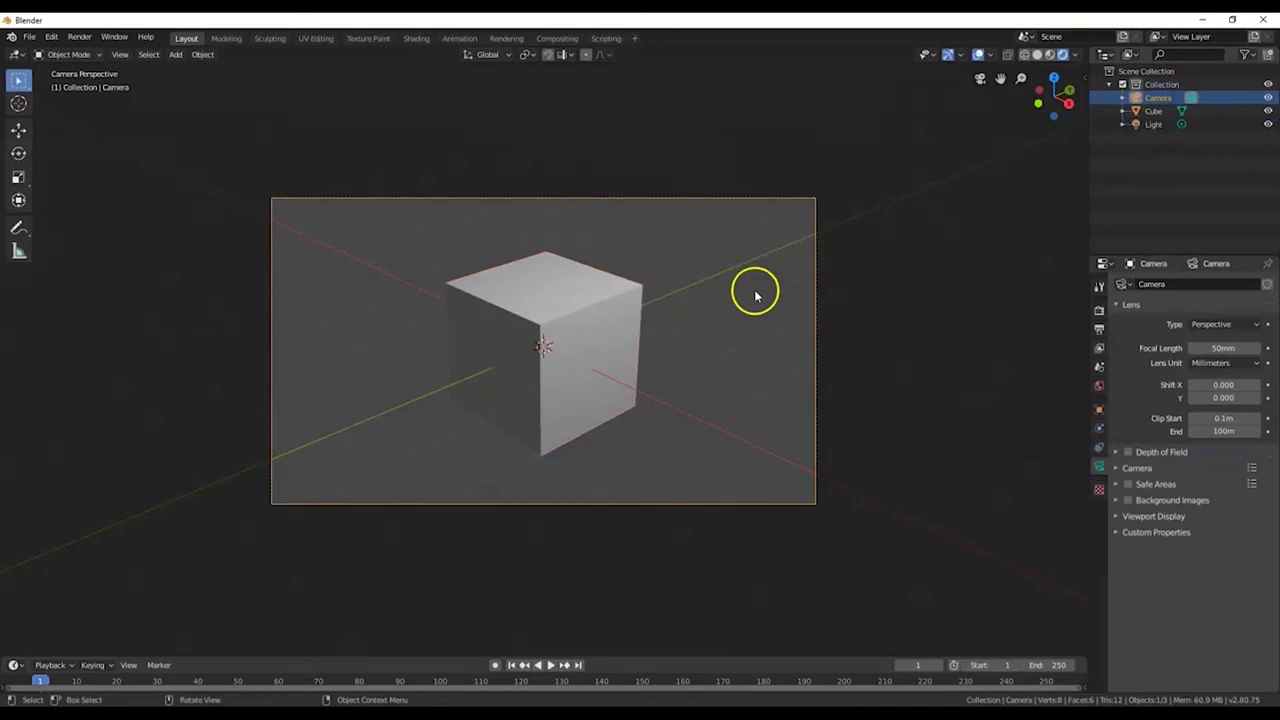
Move the camera to new positions, checking its placement from Top view
key("g")
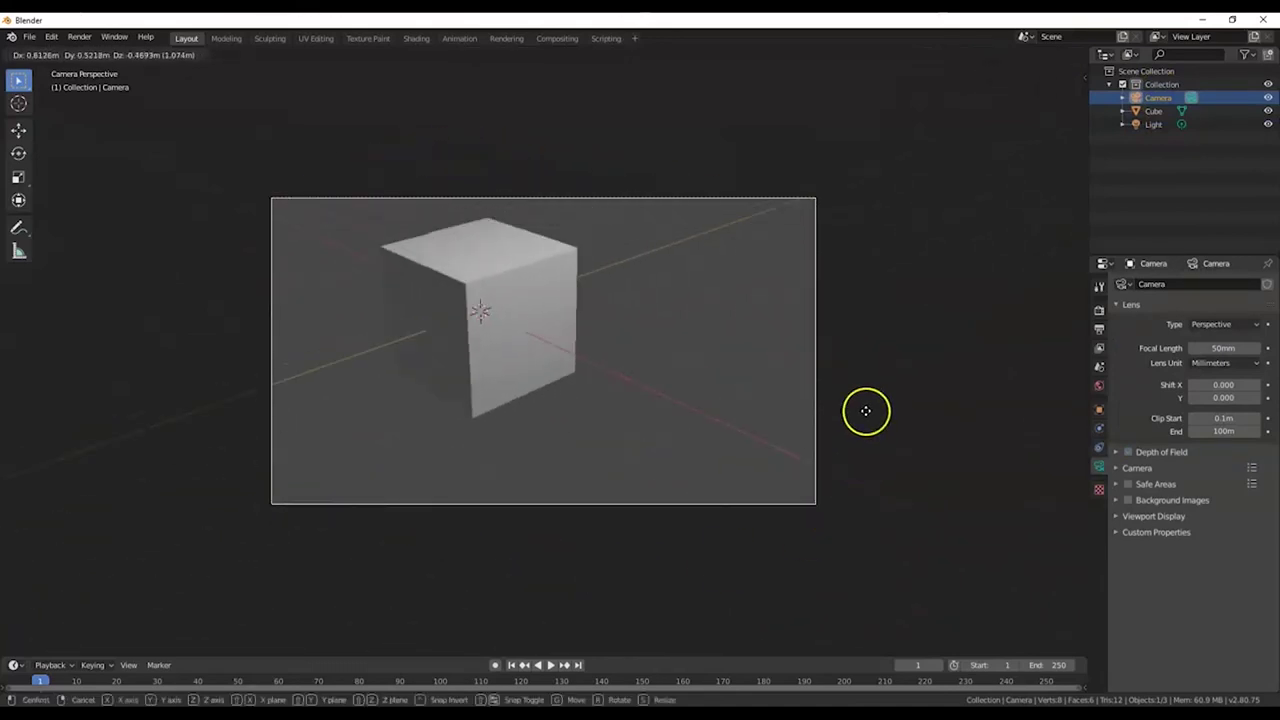
left_click(591, 285)
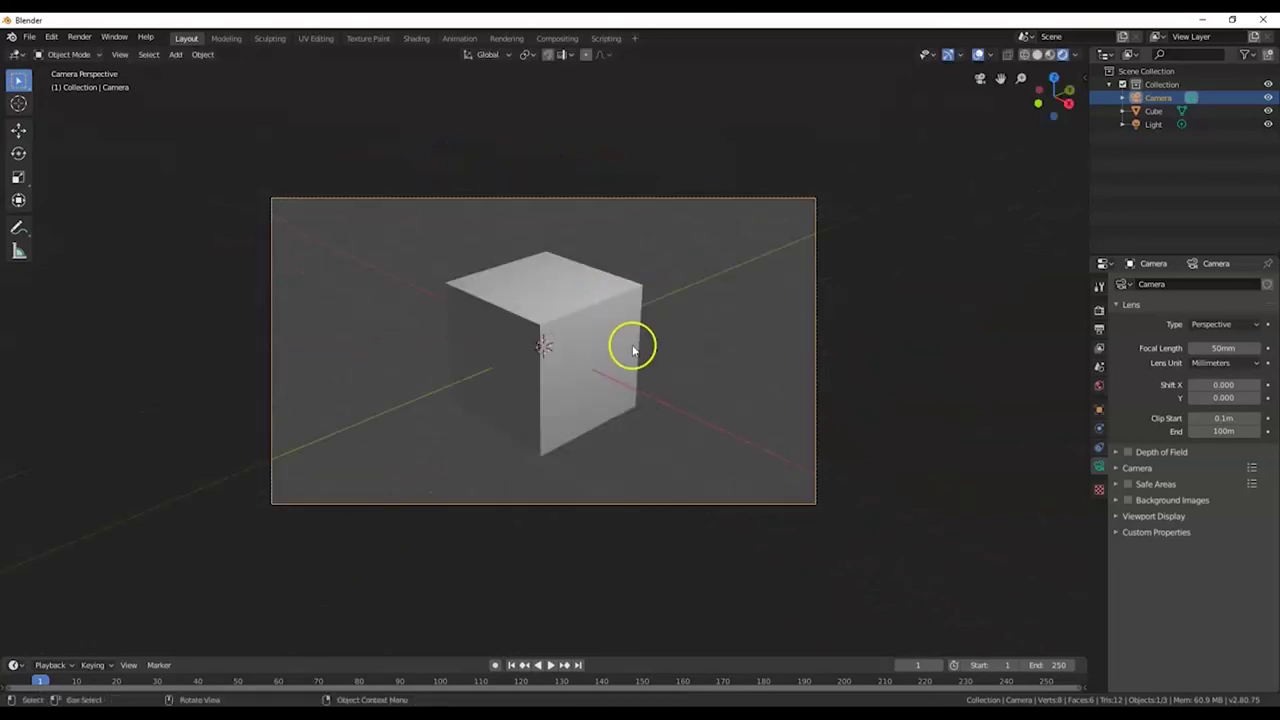
key("KP_7")
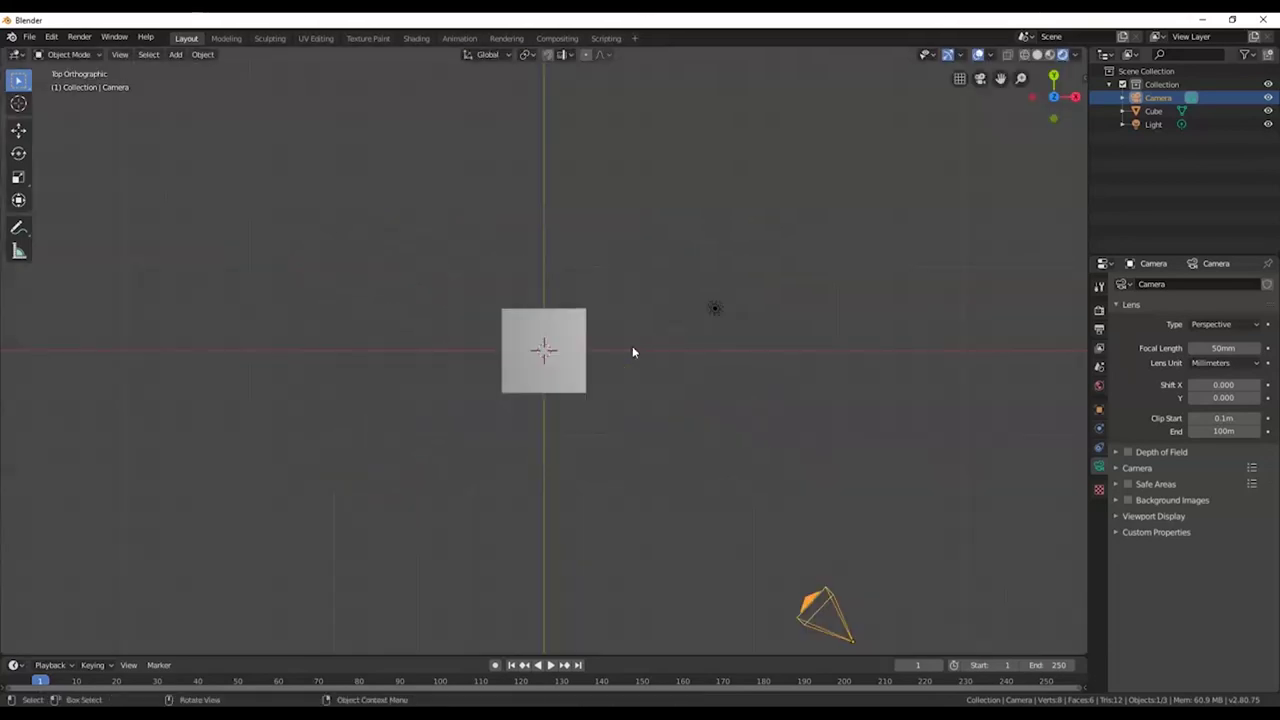
scroll(700, 417, "down", 4)
key("g")
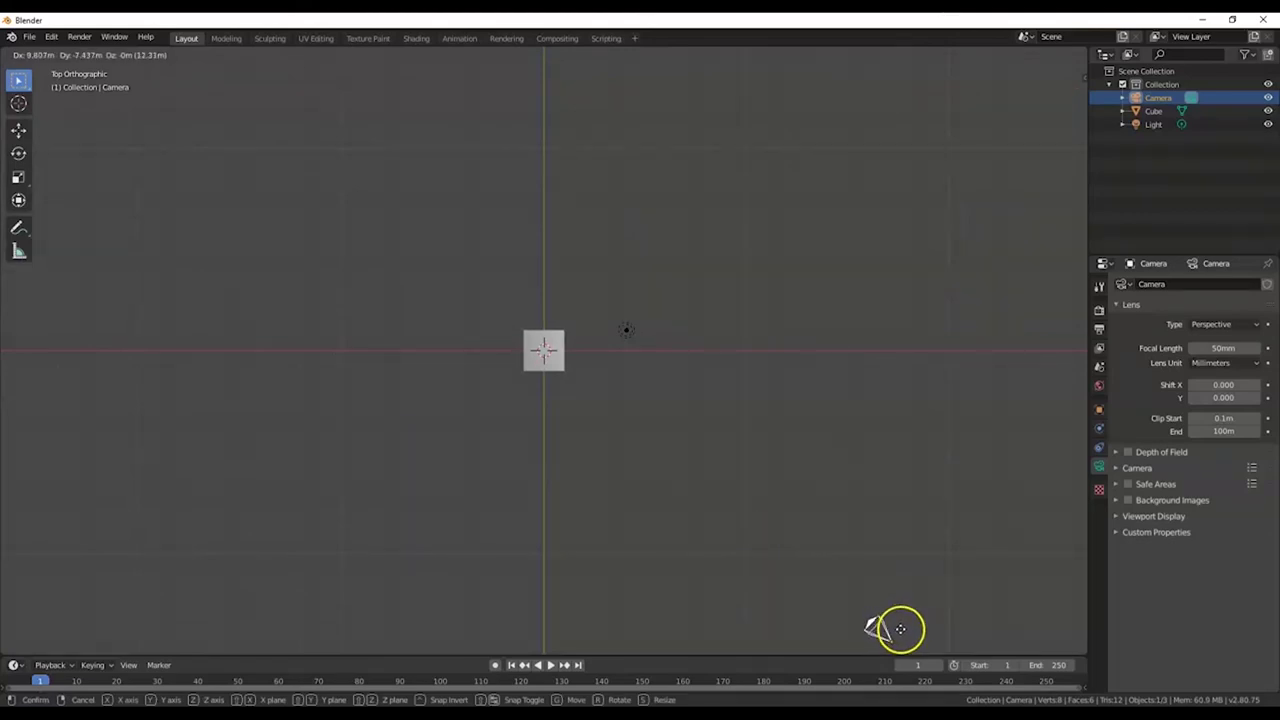
left_click(905, 633)
Look through the camera, reframe the cube, and glance at the hotkeys slide
key("KP_0")
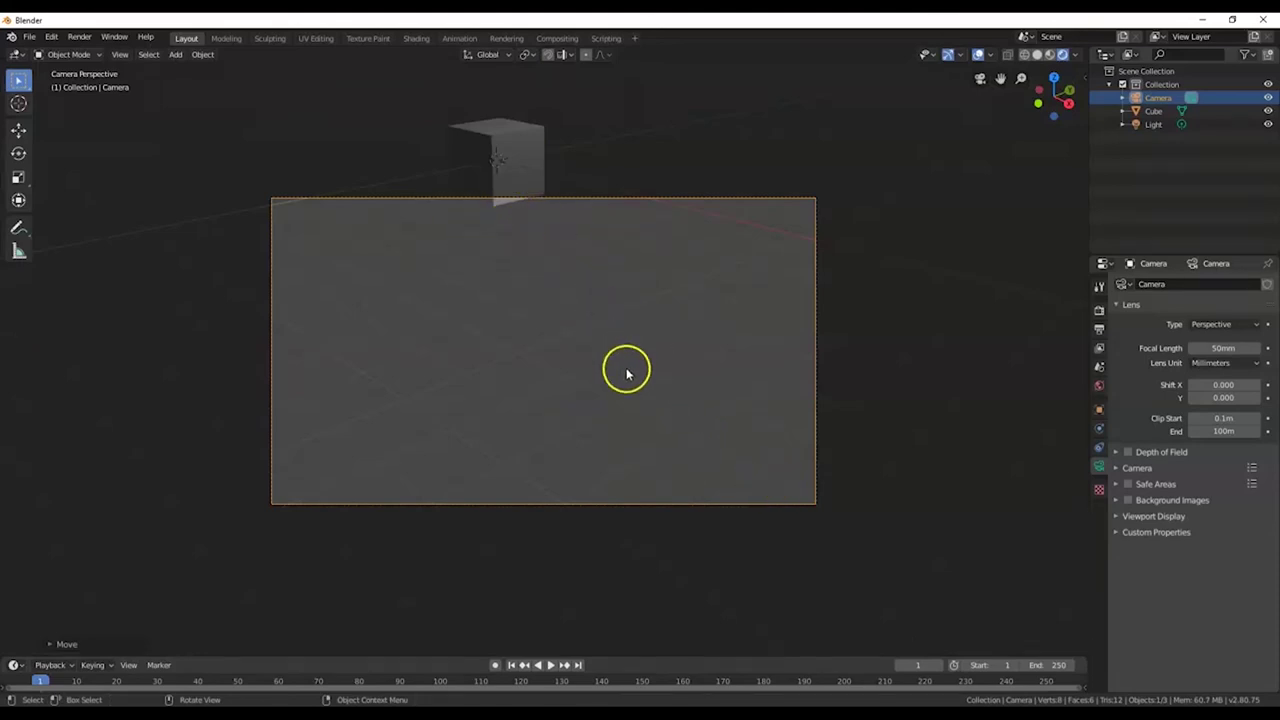
key("g")
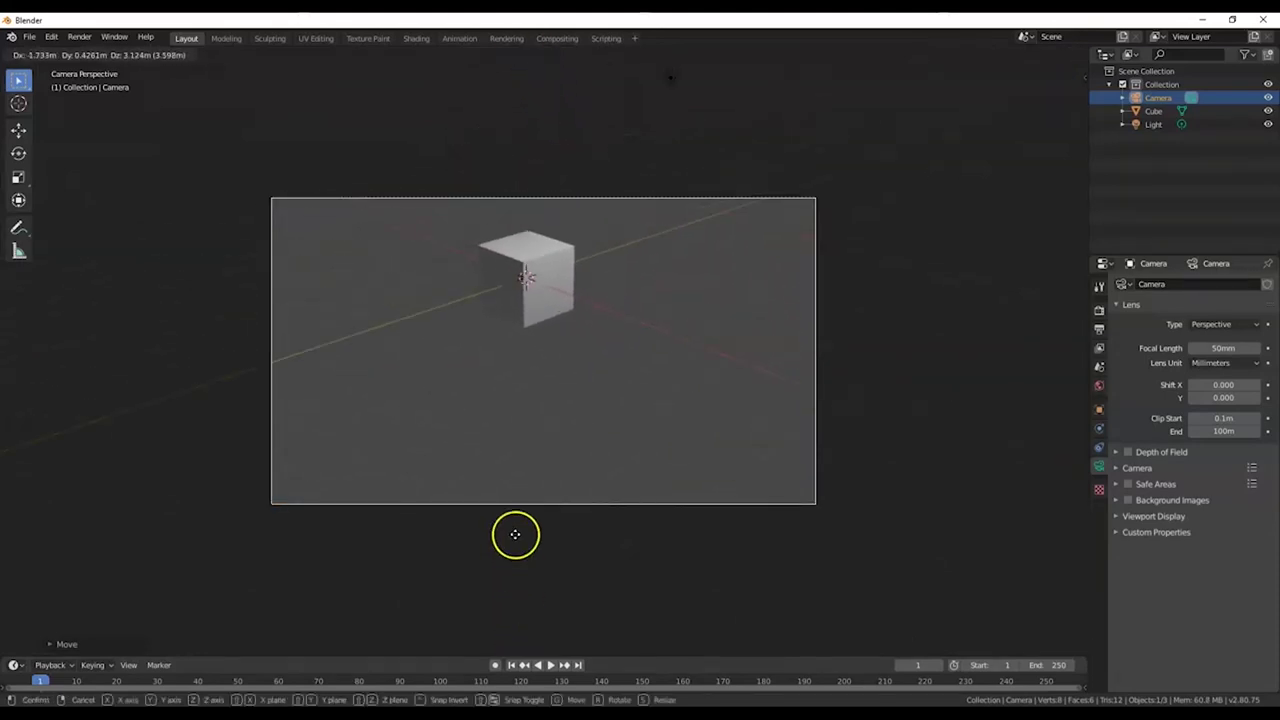
left_click(470, 300)
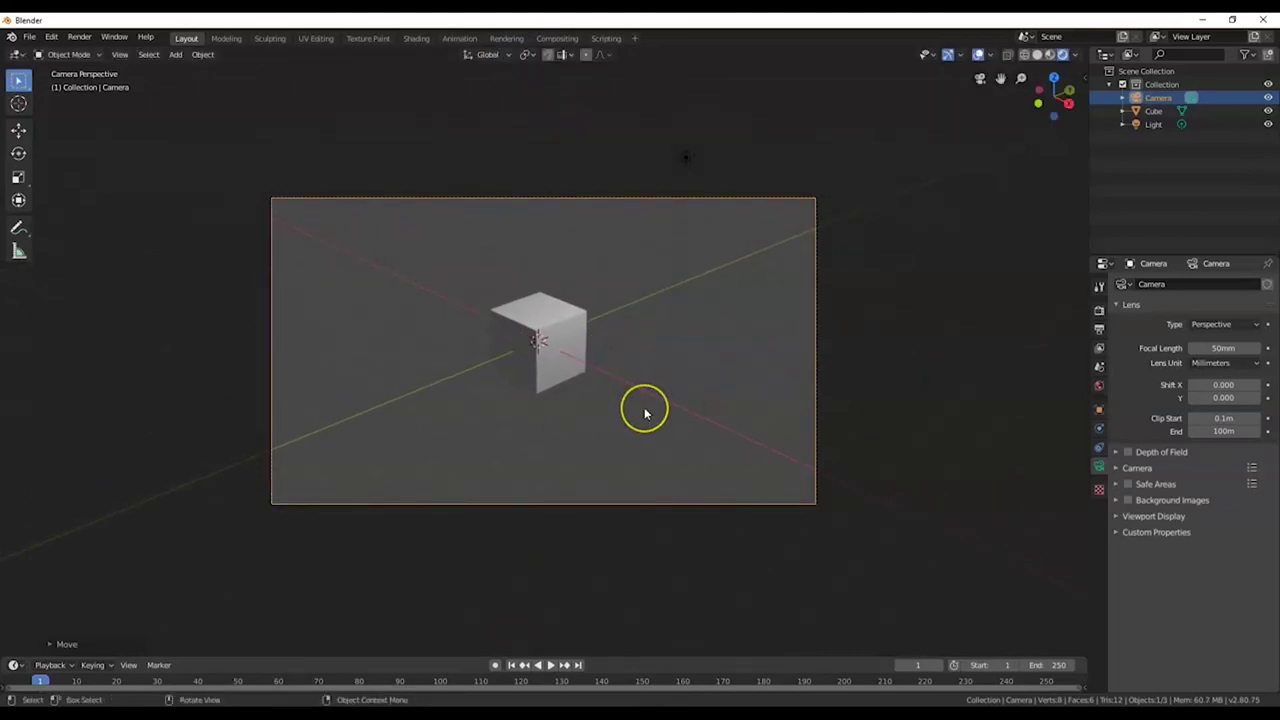
scroll(644, 410, "down", 1)
left_click(489, 388)
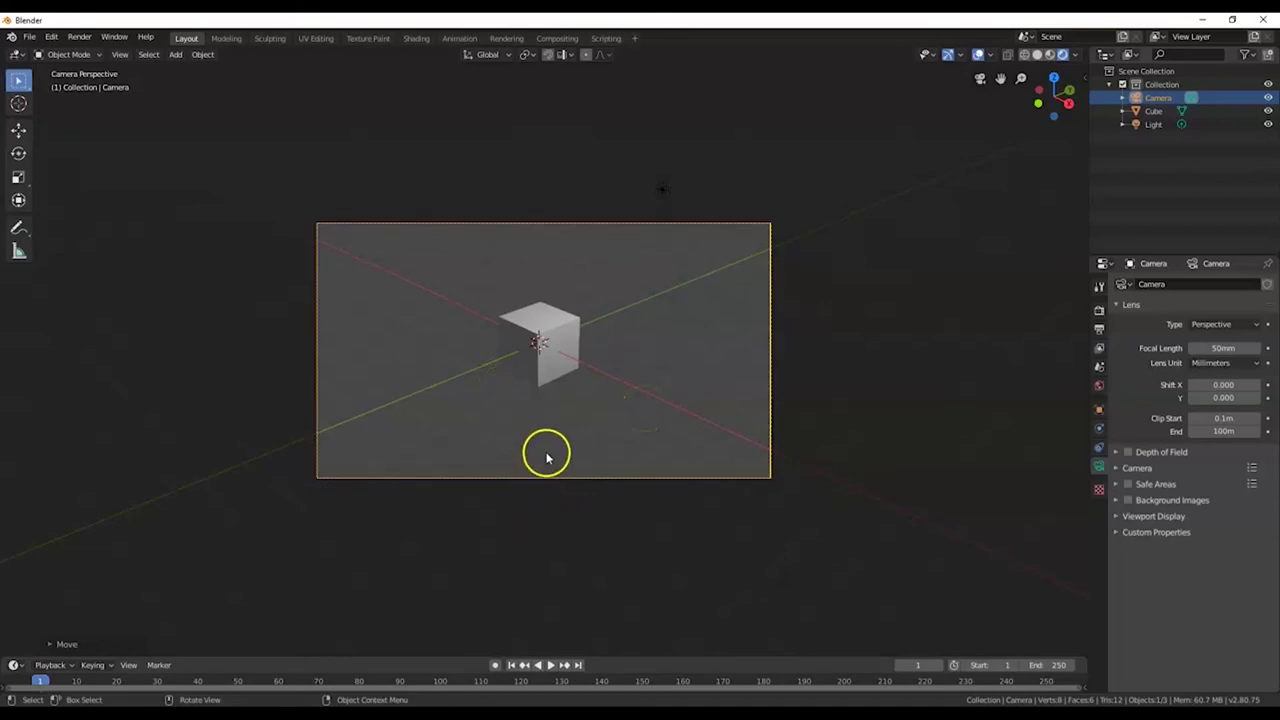
left_click(514, 662)
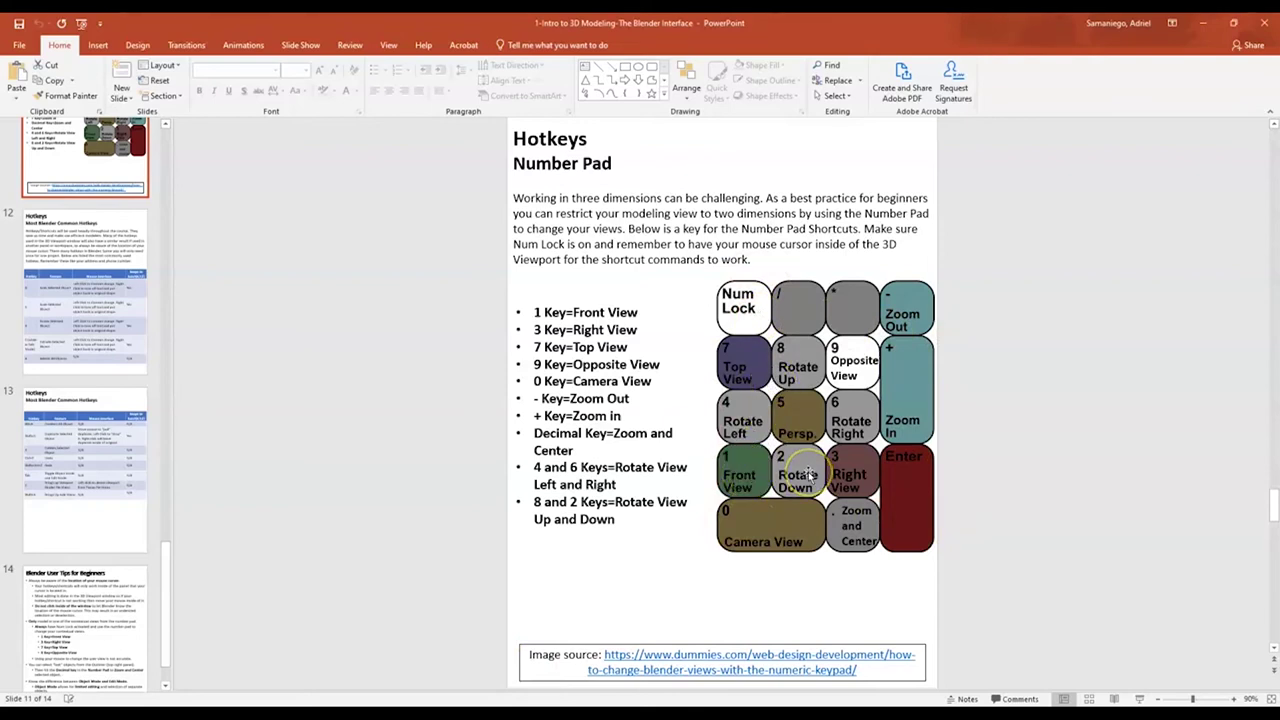
key("alt+Tab")
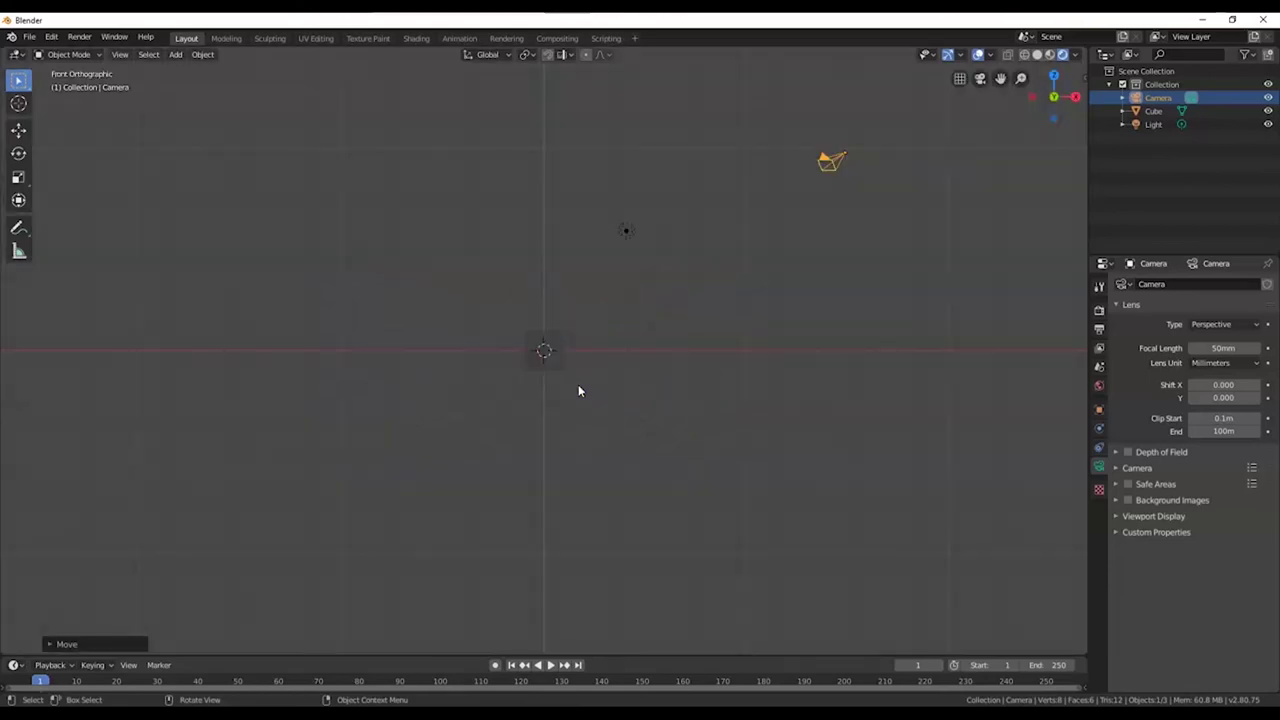
Select the cube, orbit to a perspective angle, and switch the viewport to Solid shading
left_click(541, 364)
scroll(541, 365, "up", 2)
middle_click_drag(541, 365, 541, 364)
left_click(1036, 54)
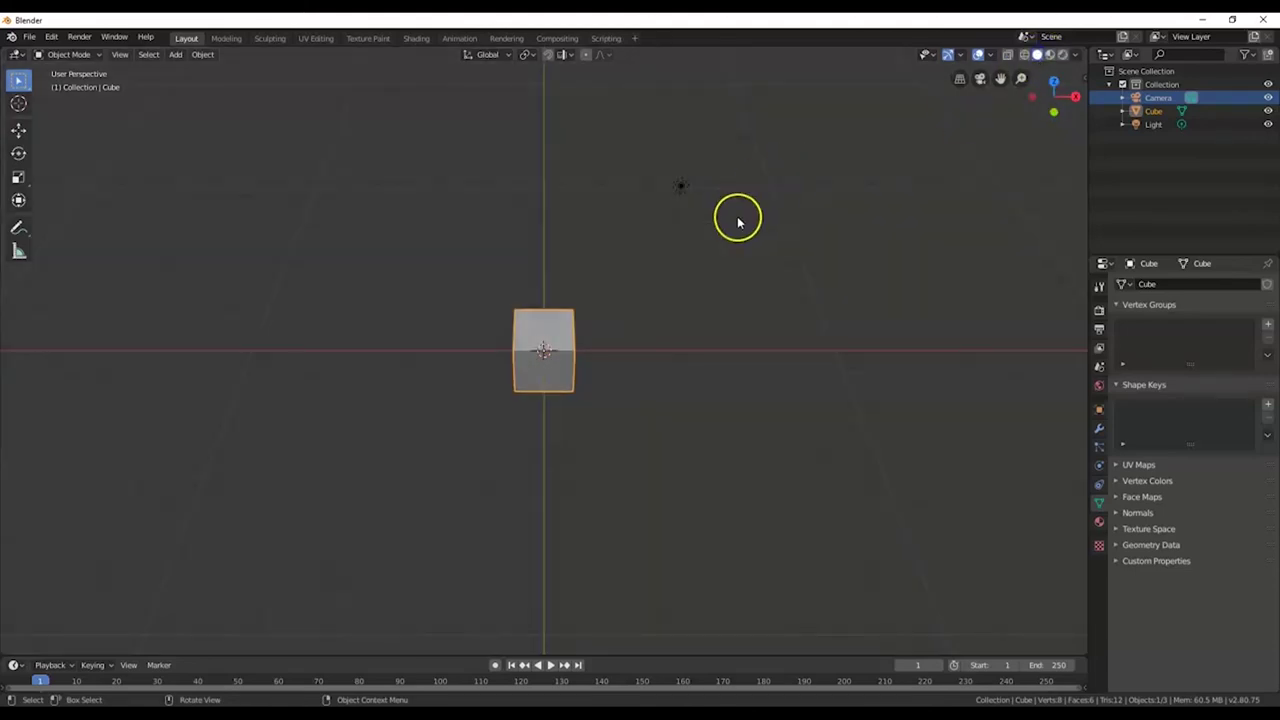
middle_click_drag(737, 222, 737, 221)
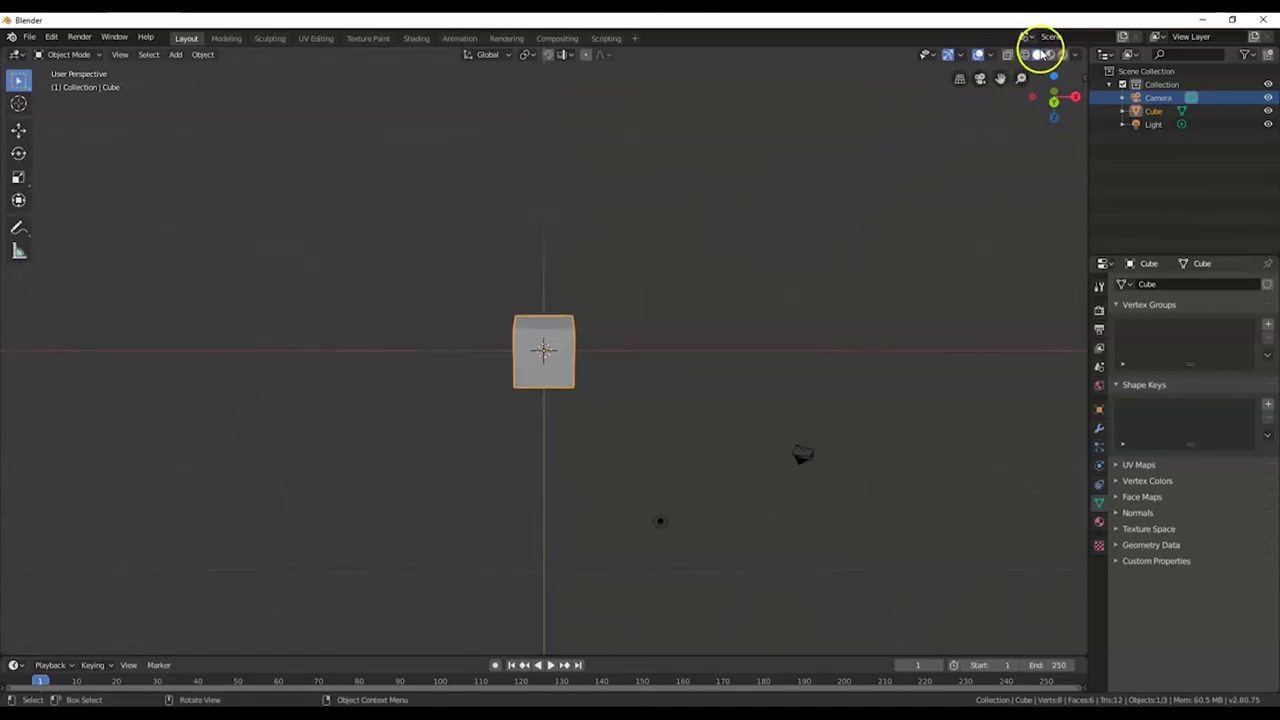
key("z")
left_click(770, 299)
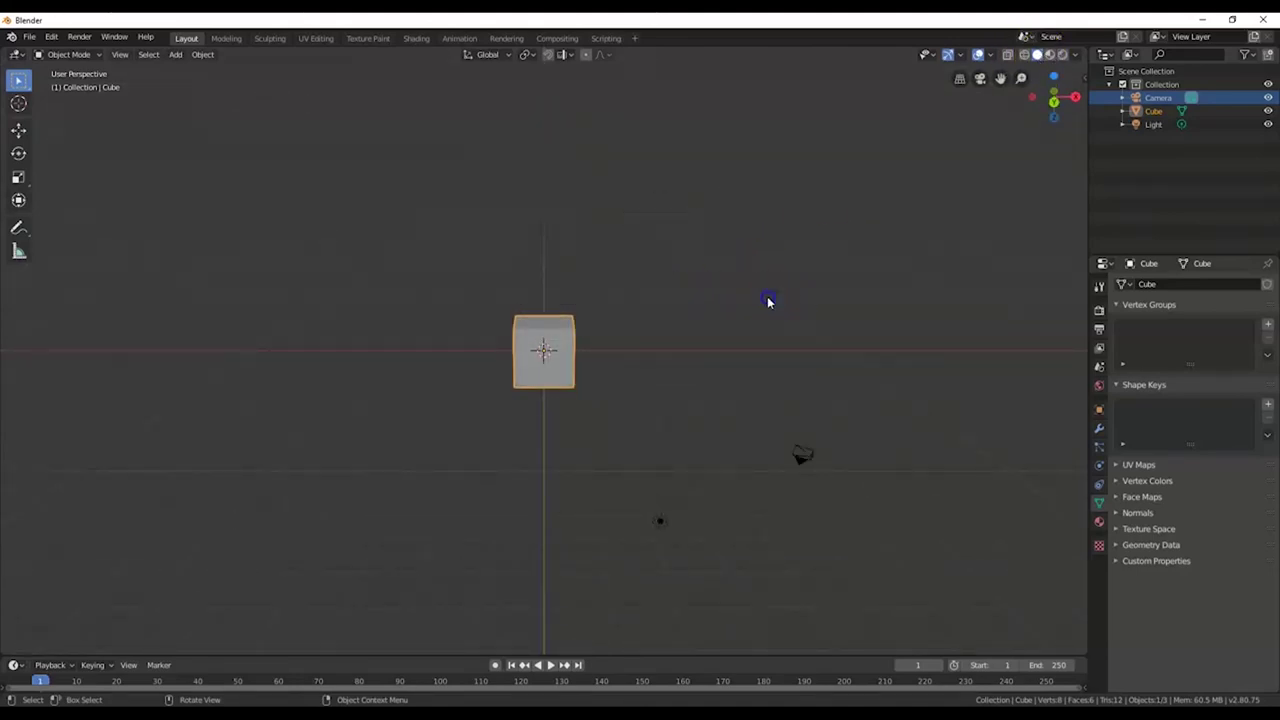
Glance at the hotkeys slide, then orbit Blender's view to a perspective angle
key("alt+Tab")
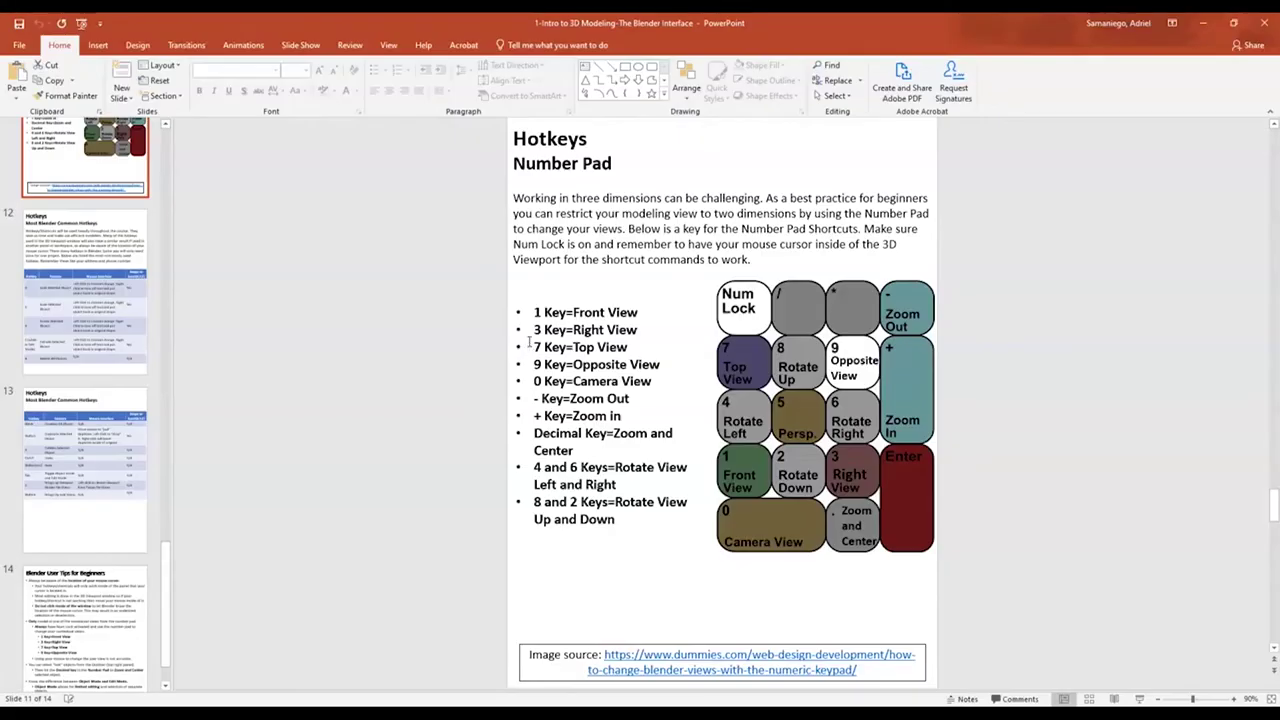
key("alt+Tab")
middle_click_drag(528, 349, 528, 347)
Check the number pad slide, then zoom in and out and orbit to an angled perspective
key("alt+Tab")
key("alt+Tab")
scroll(676, 437, "up", 4)
scroll(676, 437, "down", 3)
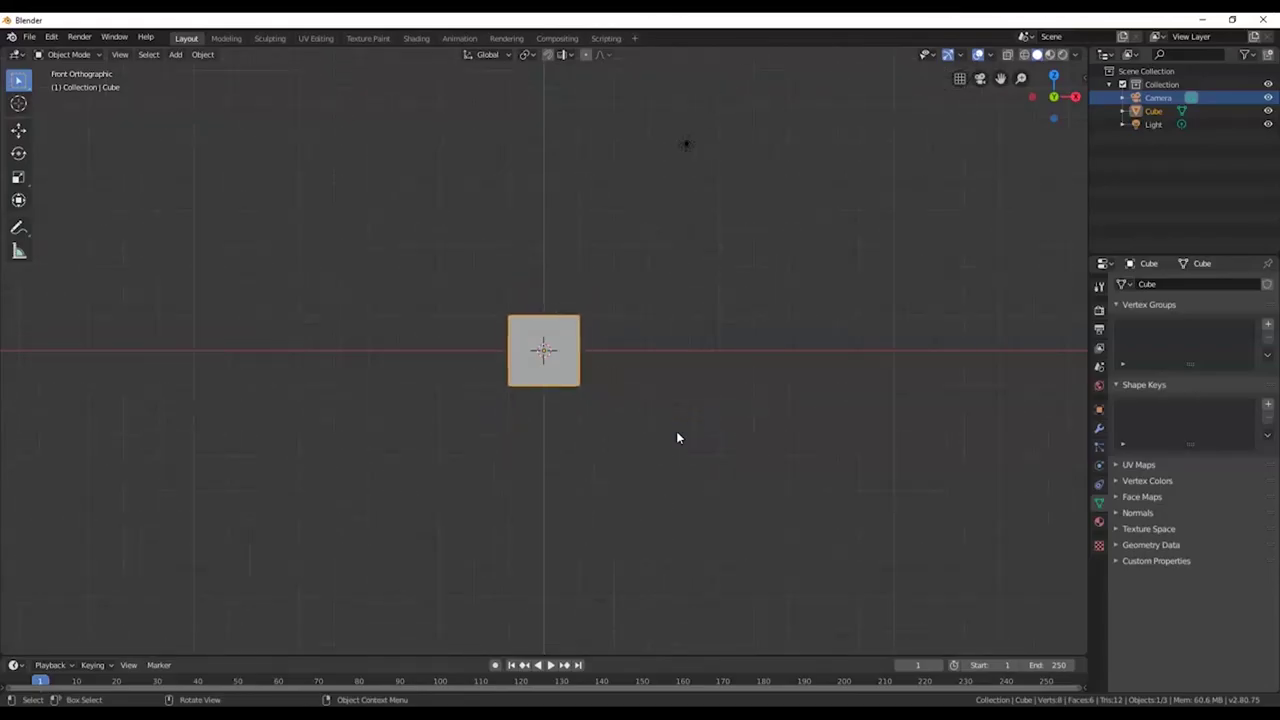
scroll(684, 441, "up", 1)
scroll(684, 441, "down", 3)
scroll(684, 441, "up", 4)
scroll(684, 441, "down", 3)
scroll(684, 441, "up", 4)
middle_click_drag(684, 441, 609, 474)
scroll(605, 475, "down", 2)
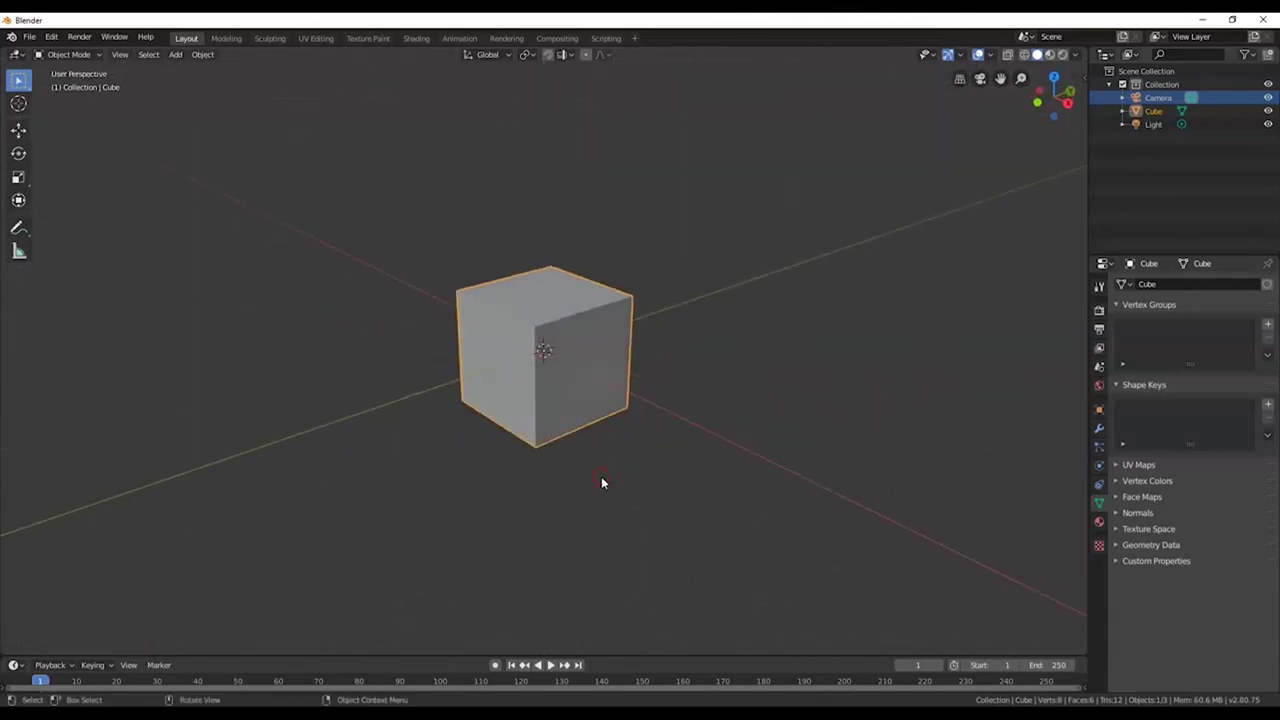
key("alt+Tab")
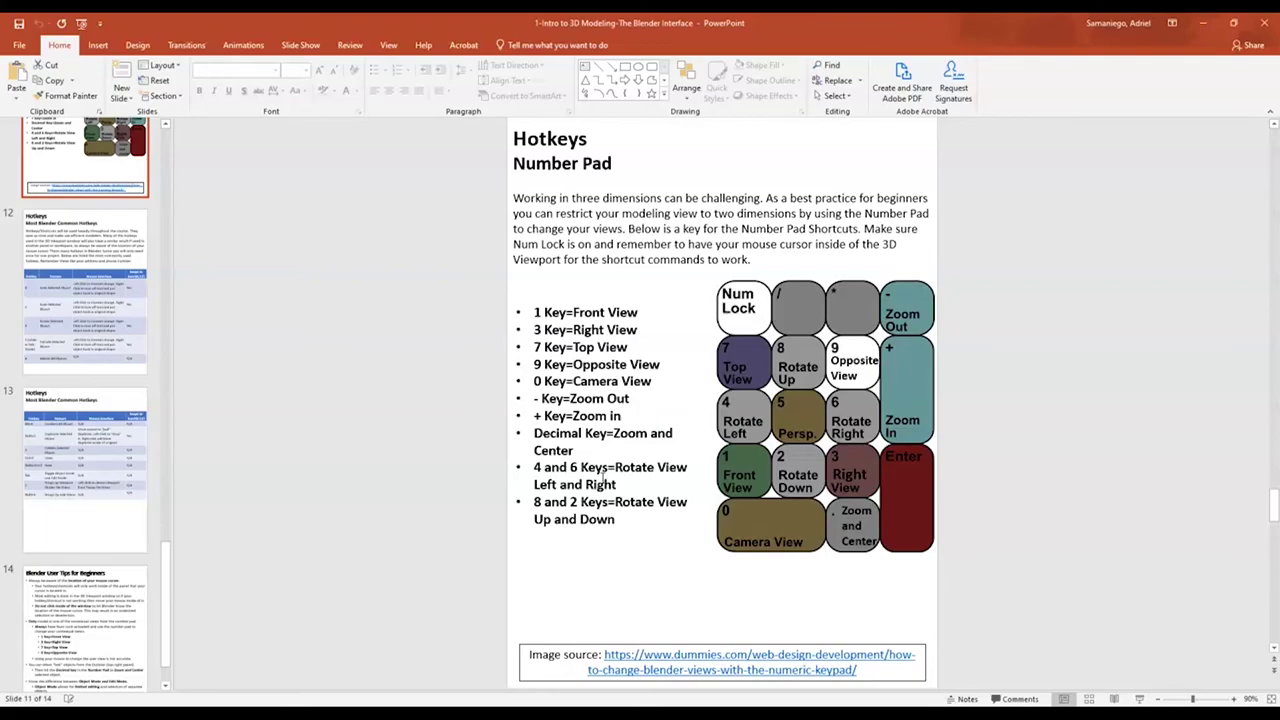
key("alt+Tab")
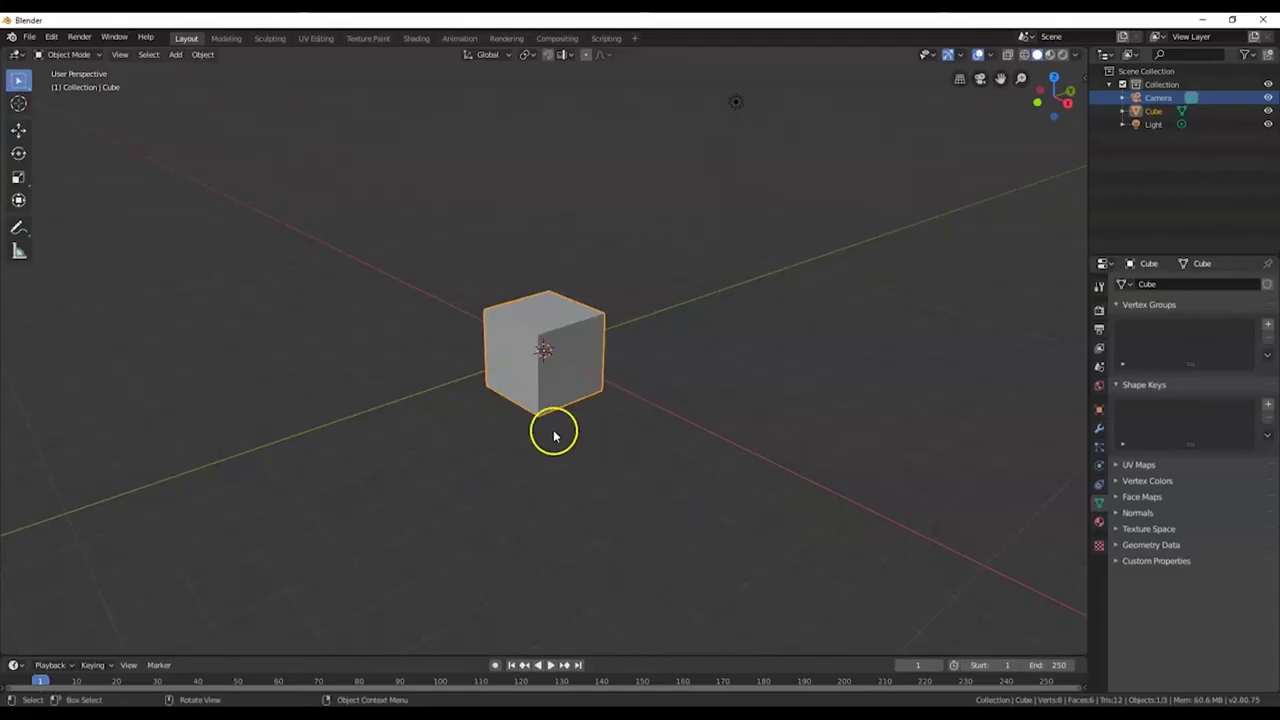
Zoom in and out repeatedly, ending on a wide view with the camera visible
scroll(555, 430, "down", 3)
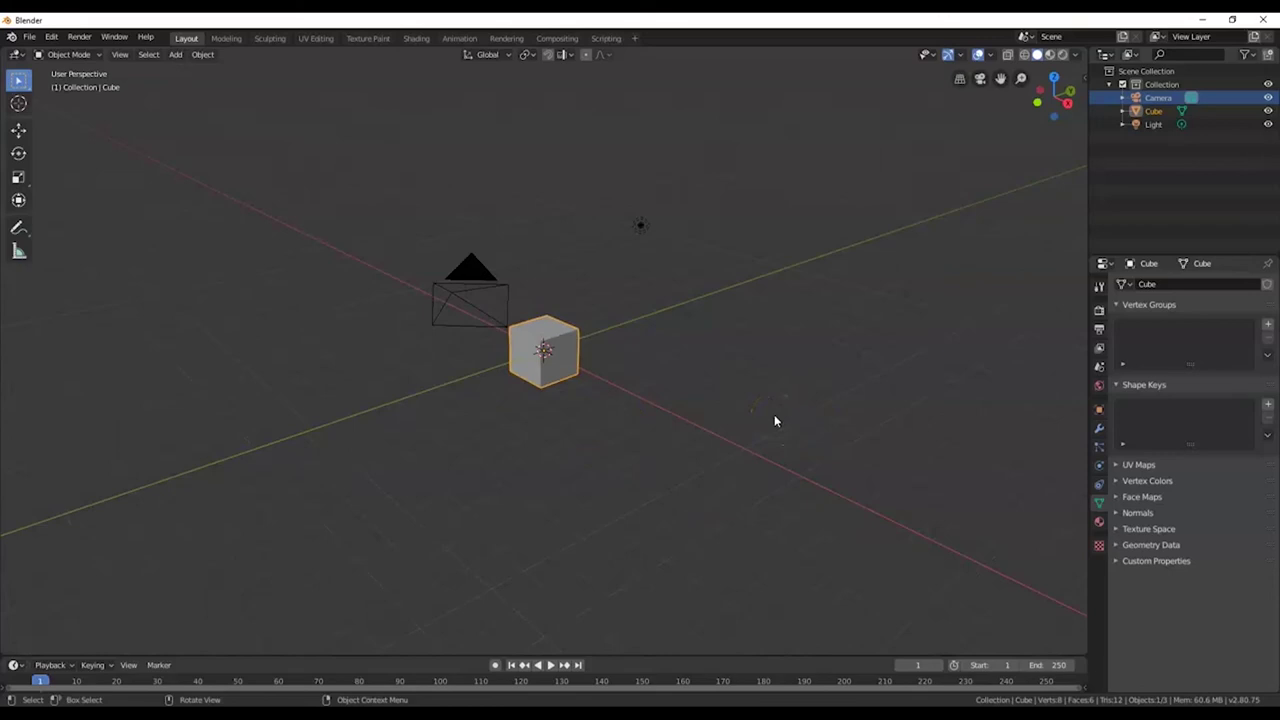
scroll(774, 421, "up", 10)
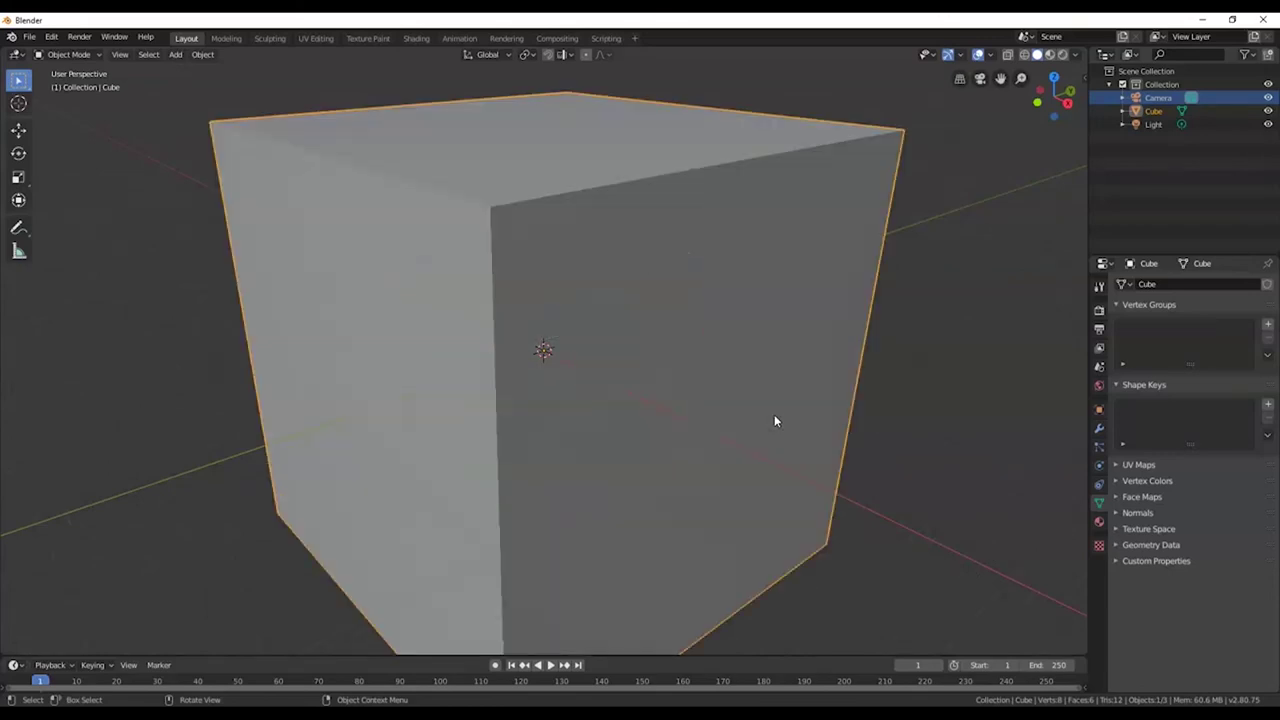
scroll(774, 421, "up", 5)
scroll(774, 421, "down", 2)
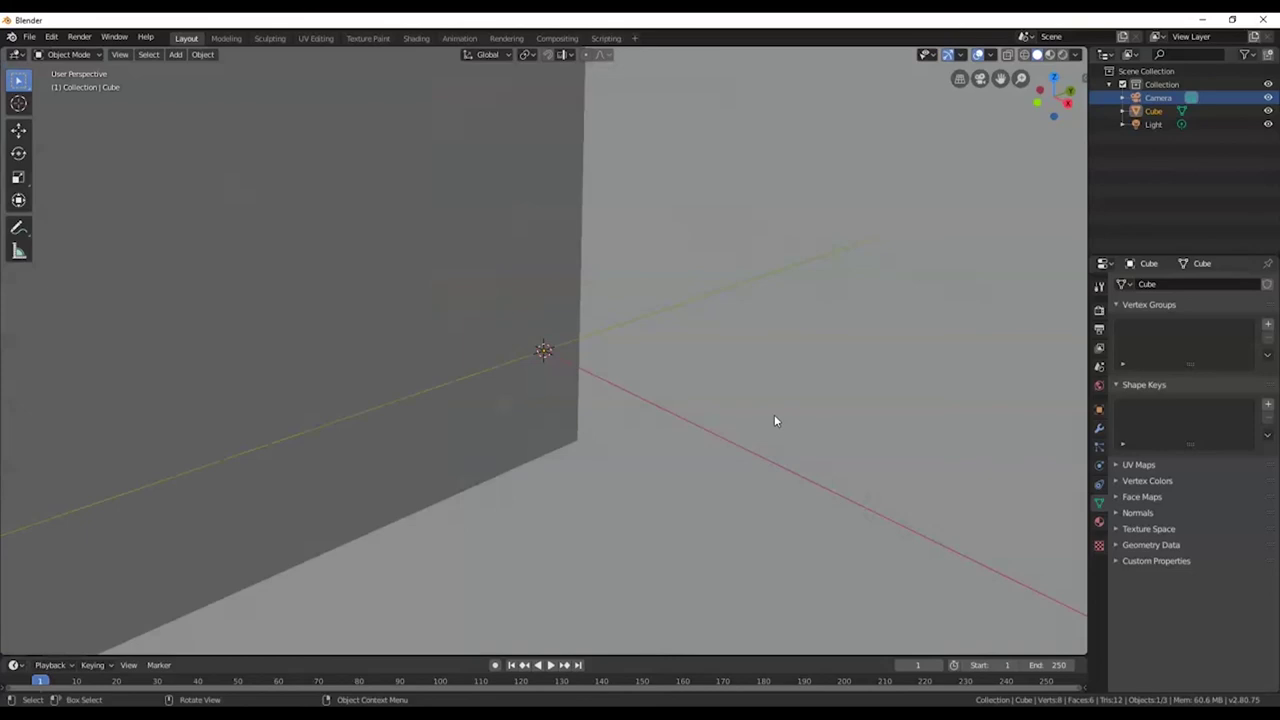
scroll(774, 421, "down", 3)
scroll(774, 421, "down", 5)
scroll(774, 421, "up", 3)
scroll(780, 420, "down", 5)
scroll(788, 427, "down", 2)
scroll(788, 427, "up", 5)
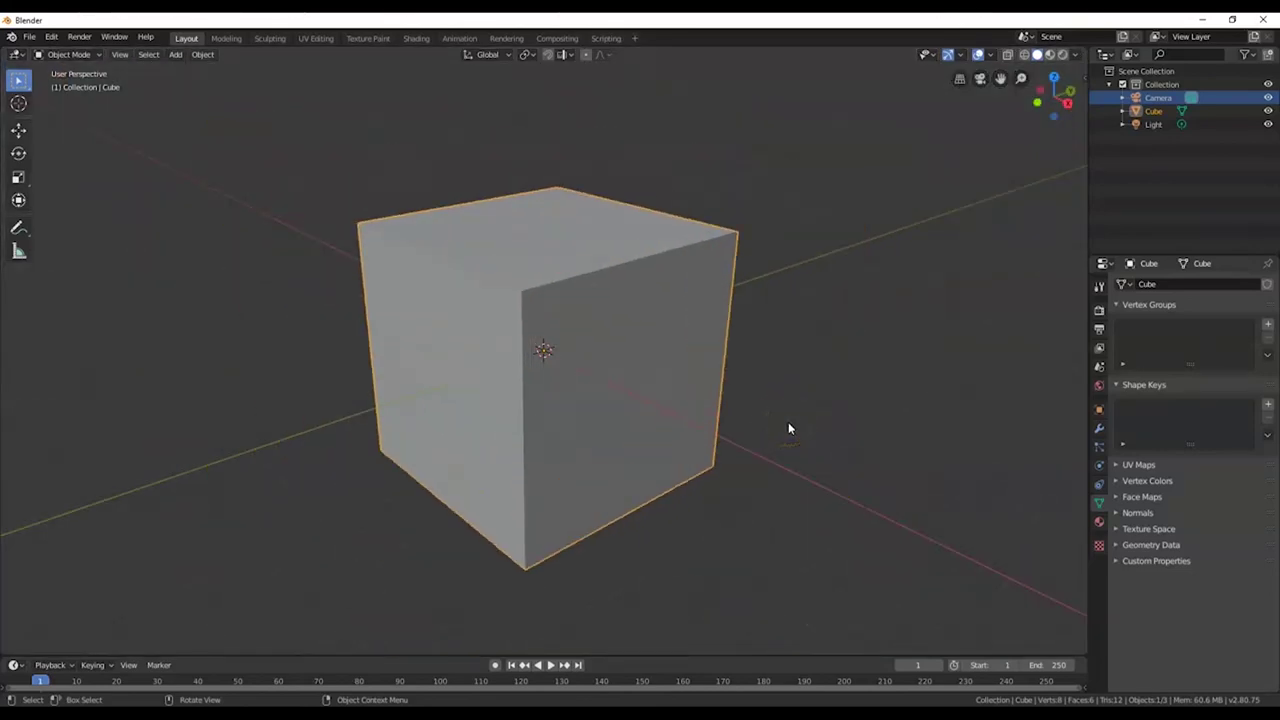
scroll(788, 427, "down", 7)
scroll(643, 400, "up", 5)
scroll(642, 400, "down", 5)
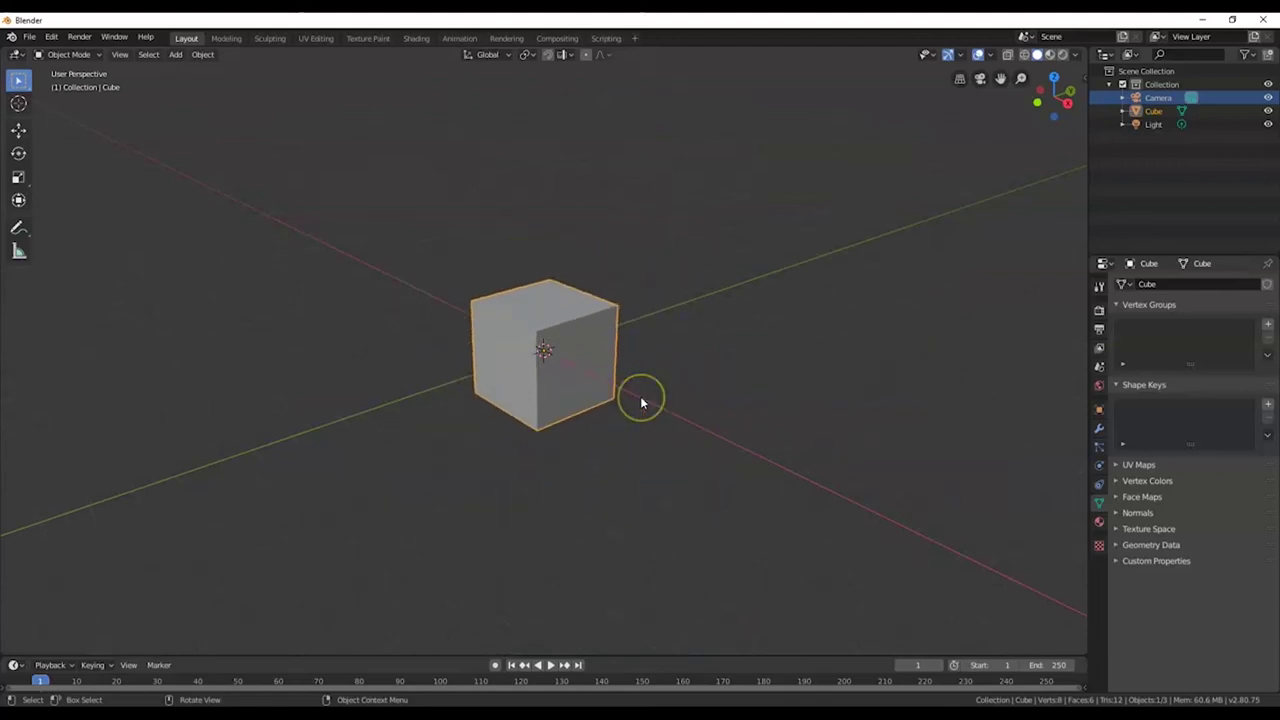
scroll(642, 403, "up", 5)
scroll(642, 403, "down", 5)
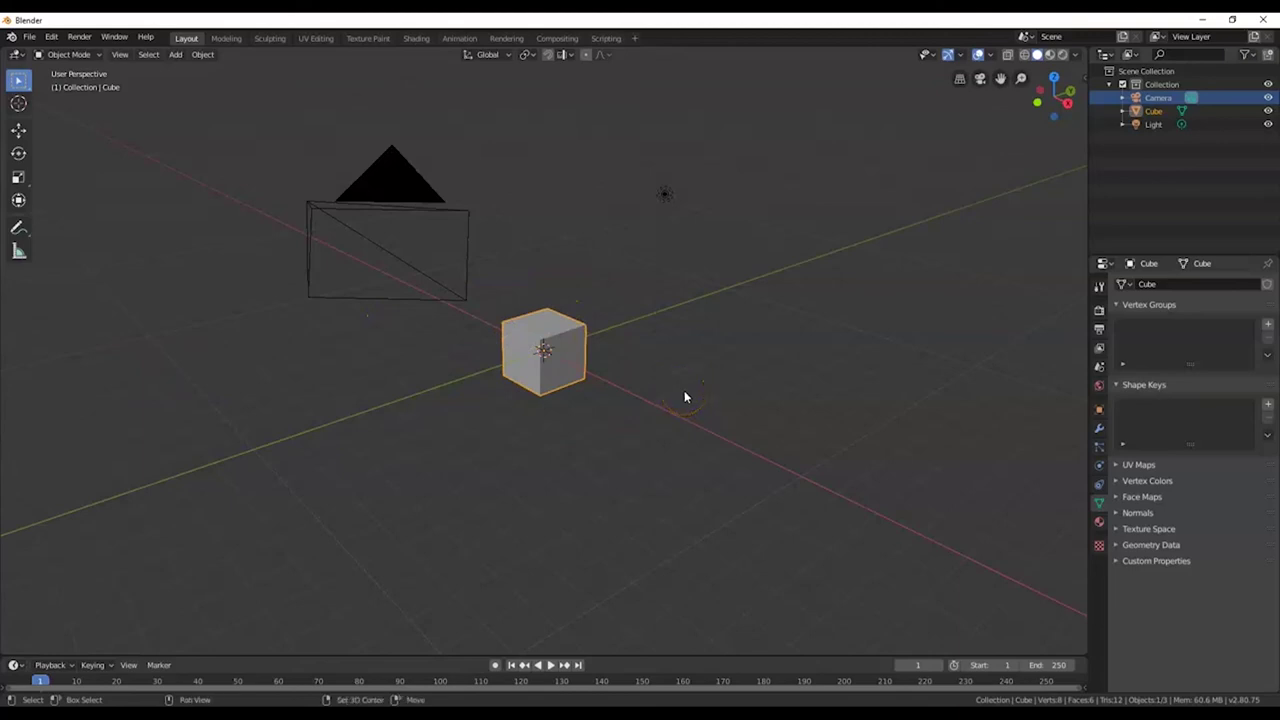
Pan the cube to the right, orbit to an angled view, and zoom briefly
middle_click_drag(643, 390, 740, 411, "shift")
middle_click_drag(941, 445, 726, 382)
middle_click_drag(804, 372, 578, 398)
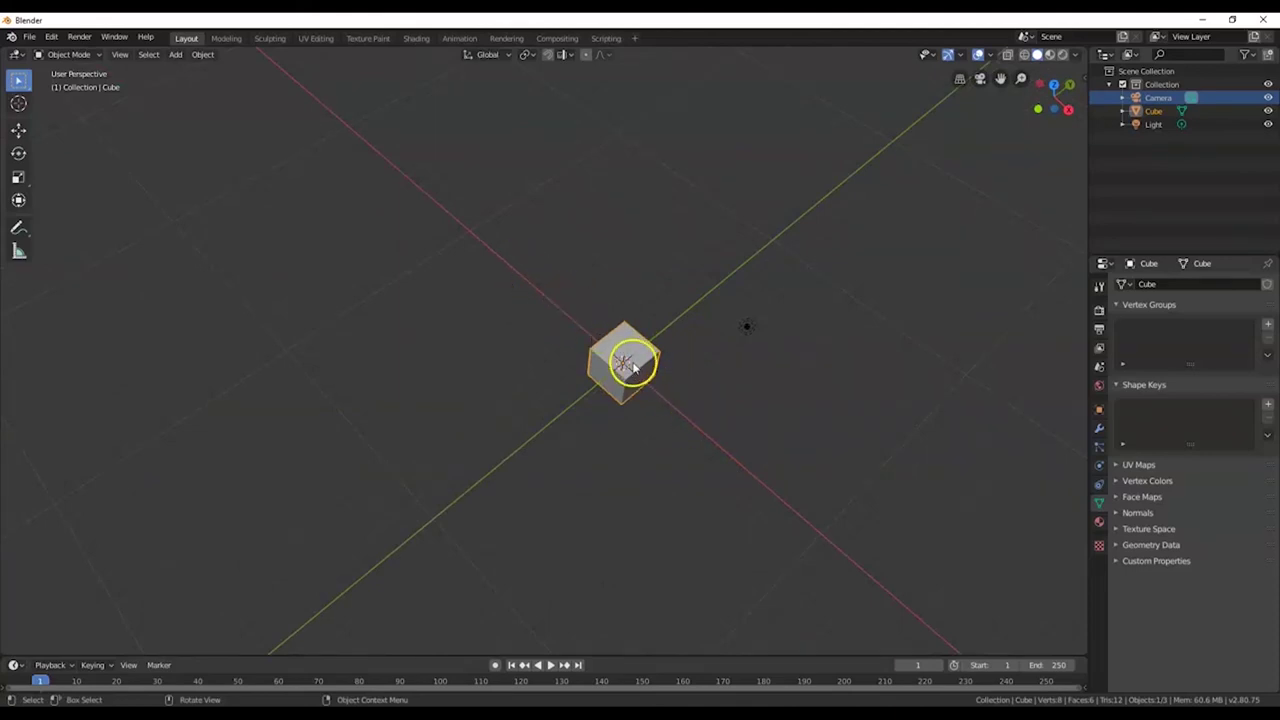
scroll(658, 400, "up", 2)
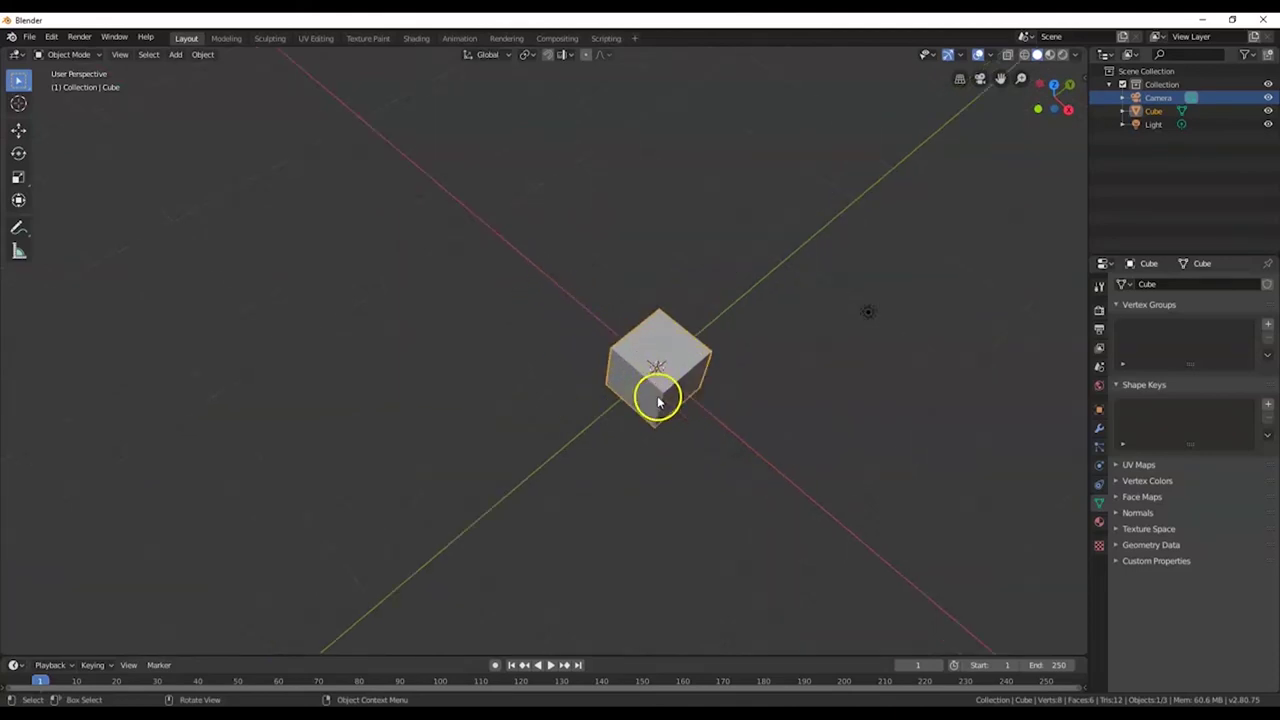
scroll(690, 405, "down", 3)
Show slide 14, 'Blender User Tips for Beginners', in PowerPoint
key("alt+Tab")
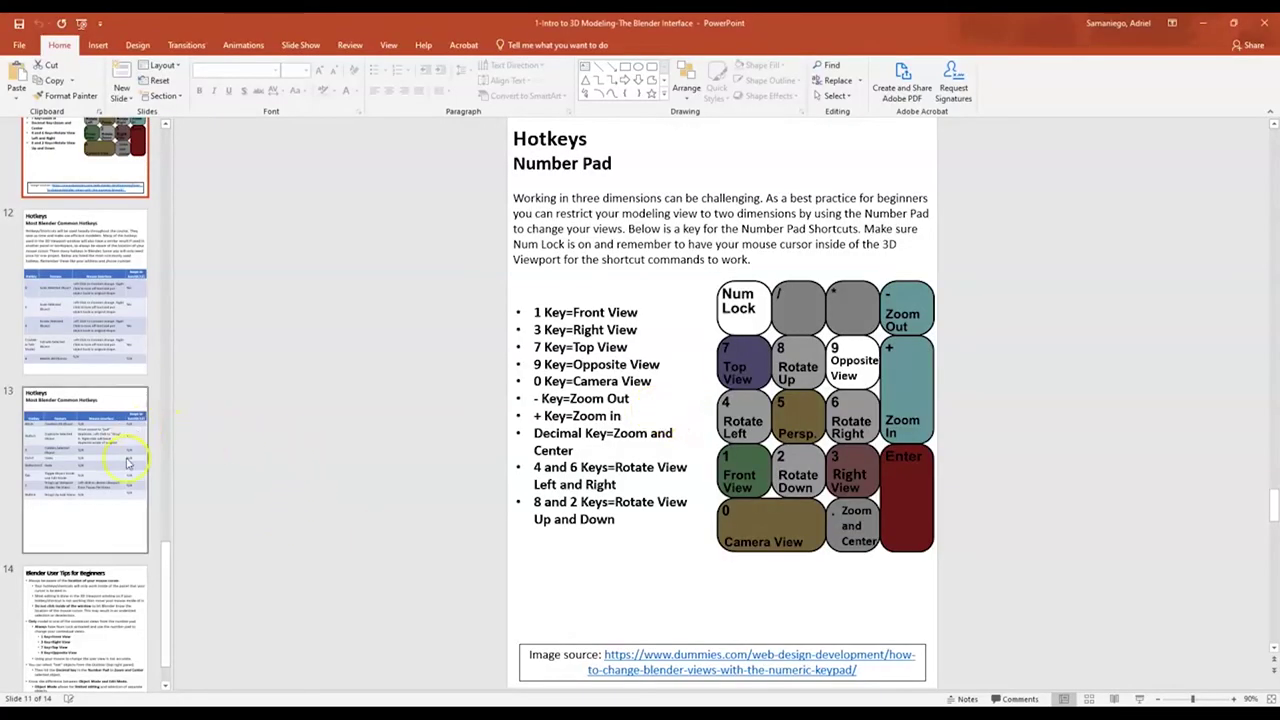
scroll(126, 523, "down", 2)
left_click(94, 509)
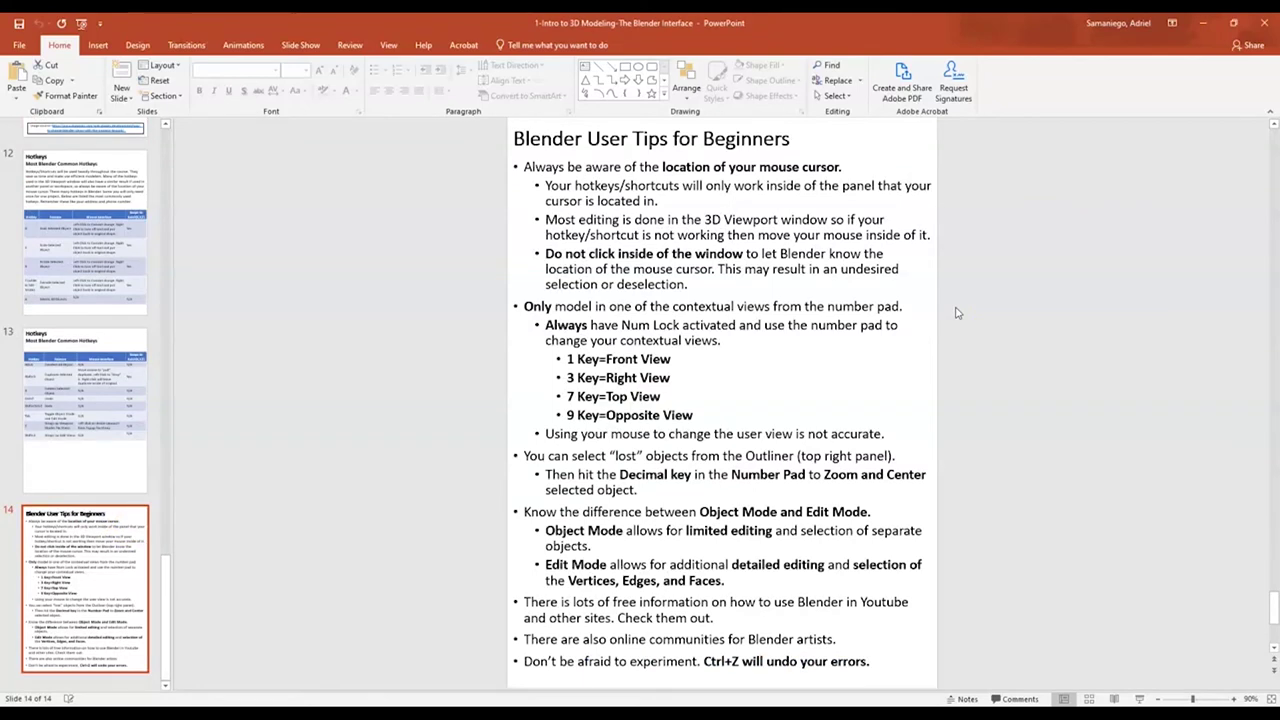
Switch from the tips slide back to Blender's 3D view of the cube
key("alt+Tab")
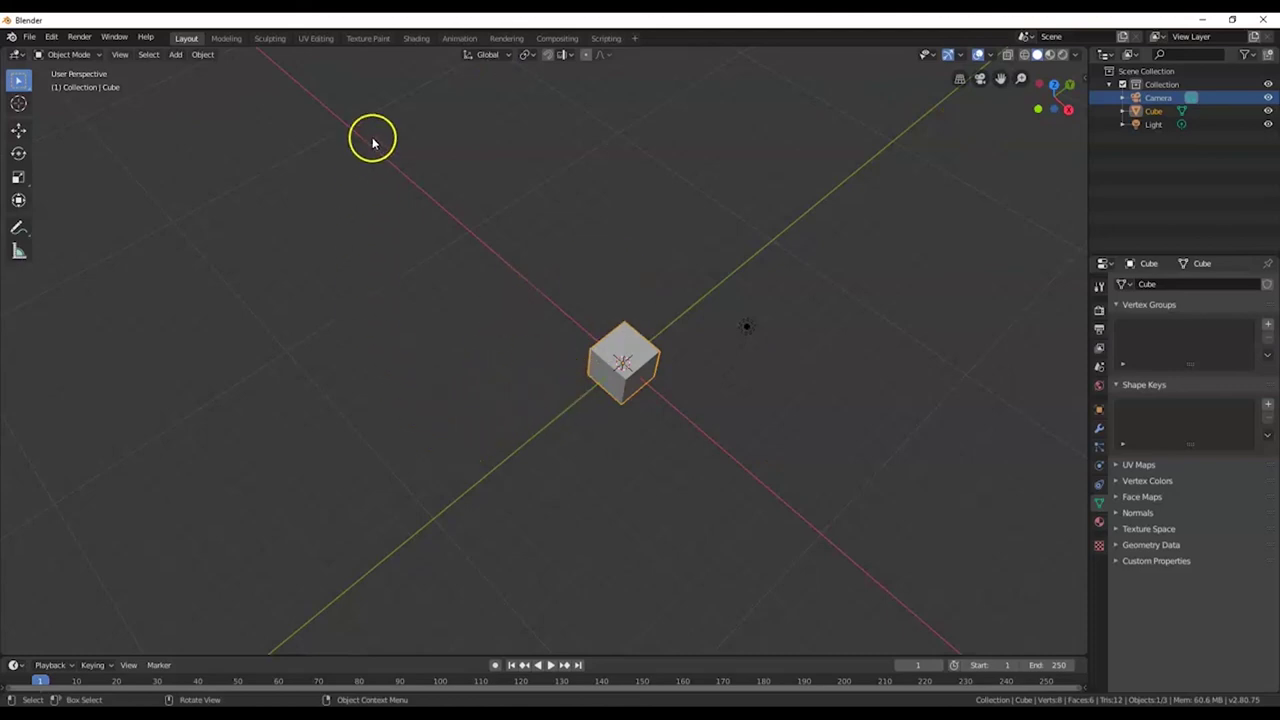
Preview UV Editing with one cube vertex selected, then return to Layout and the tips slide
left_click(315, 39)
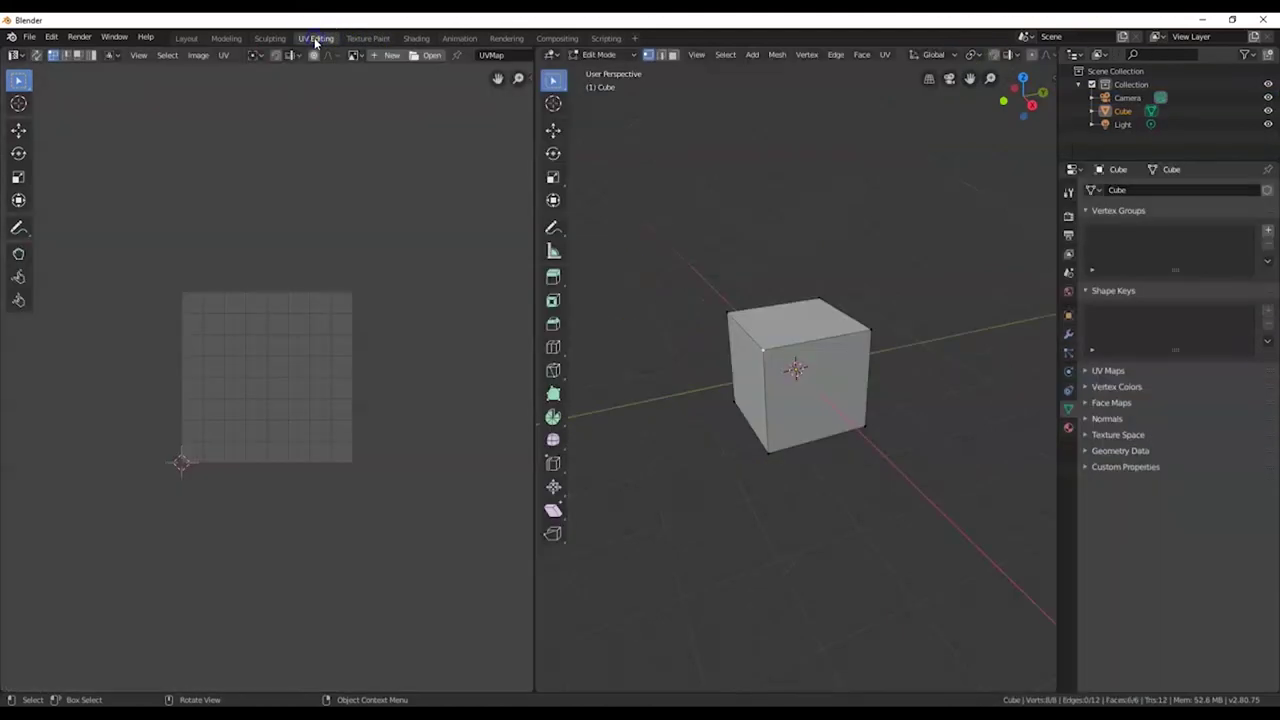
left_click(771, 316)
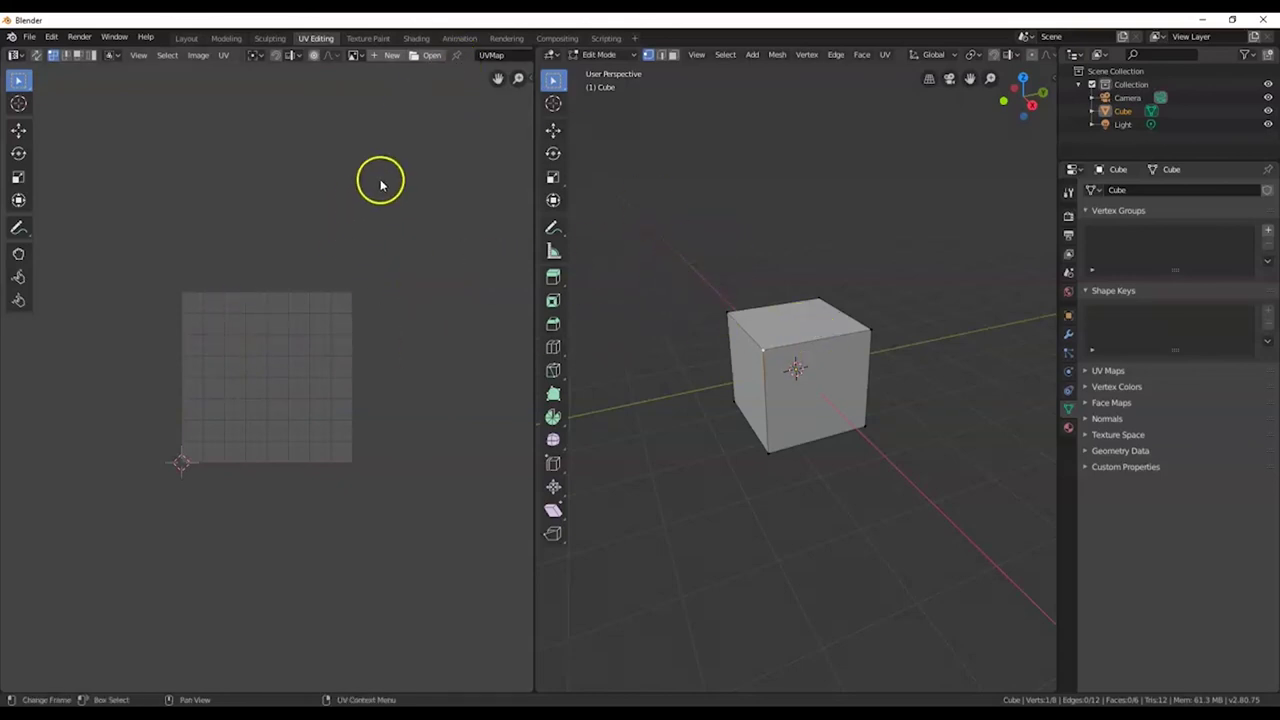
left_click(184, 38)
key("alt+Tab")
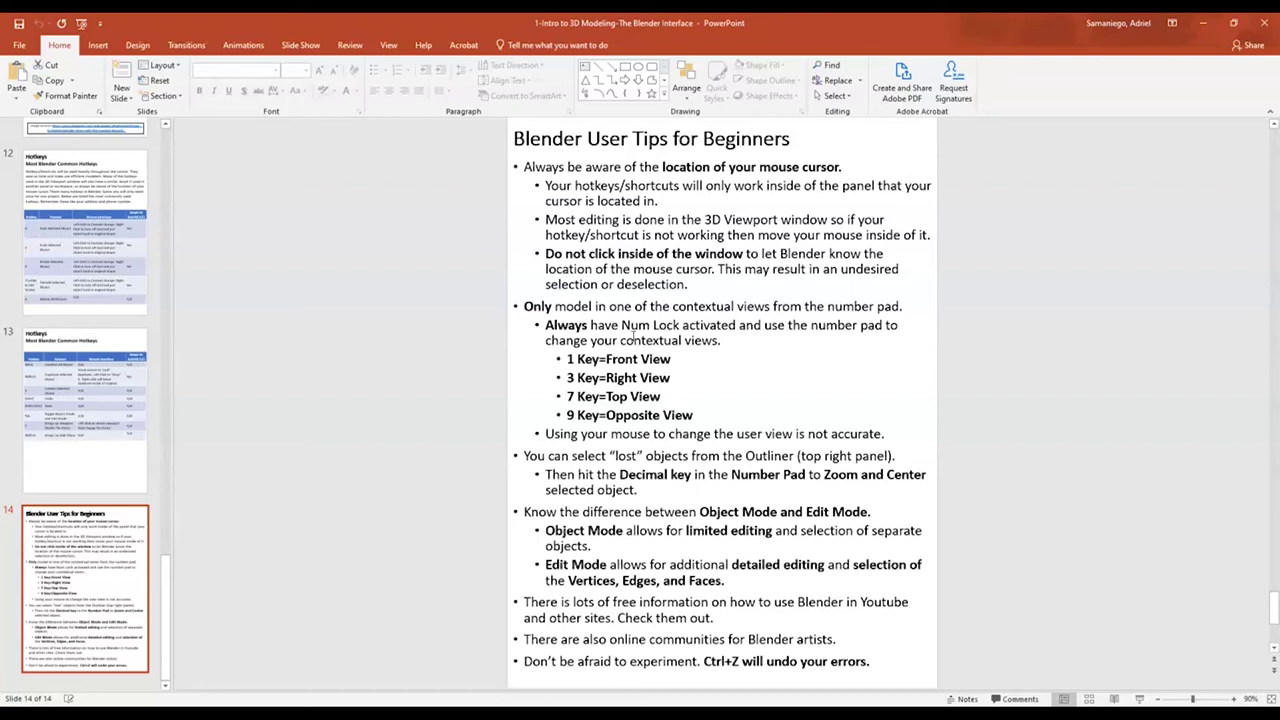
Switch between the tips slide and Blender, then view the cube in Front Orthographic (Numpad 1)
key("alt+Tab")
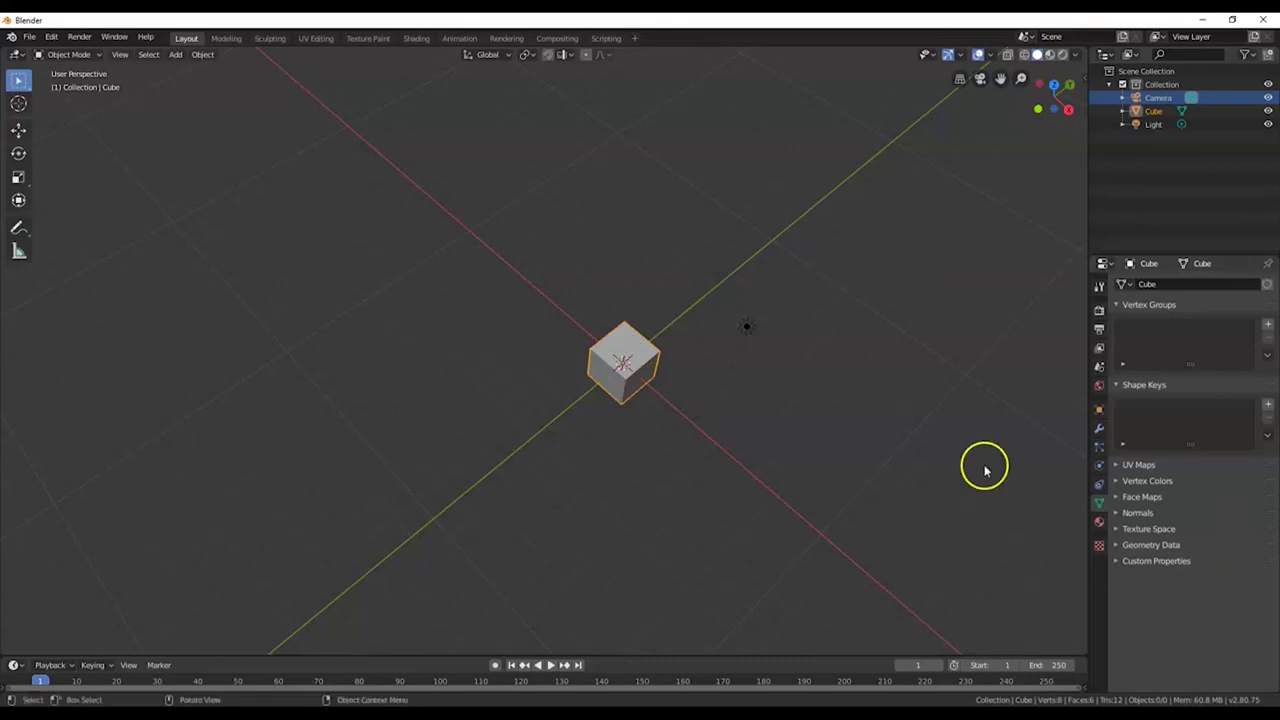
key("alt+Tab")
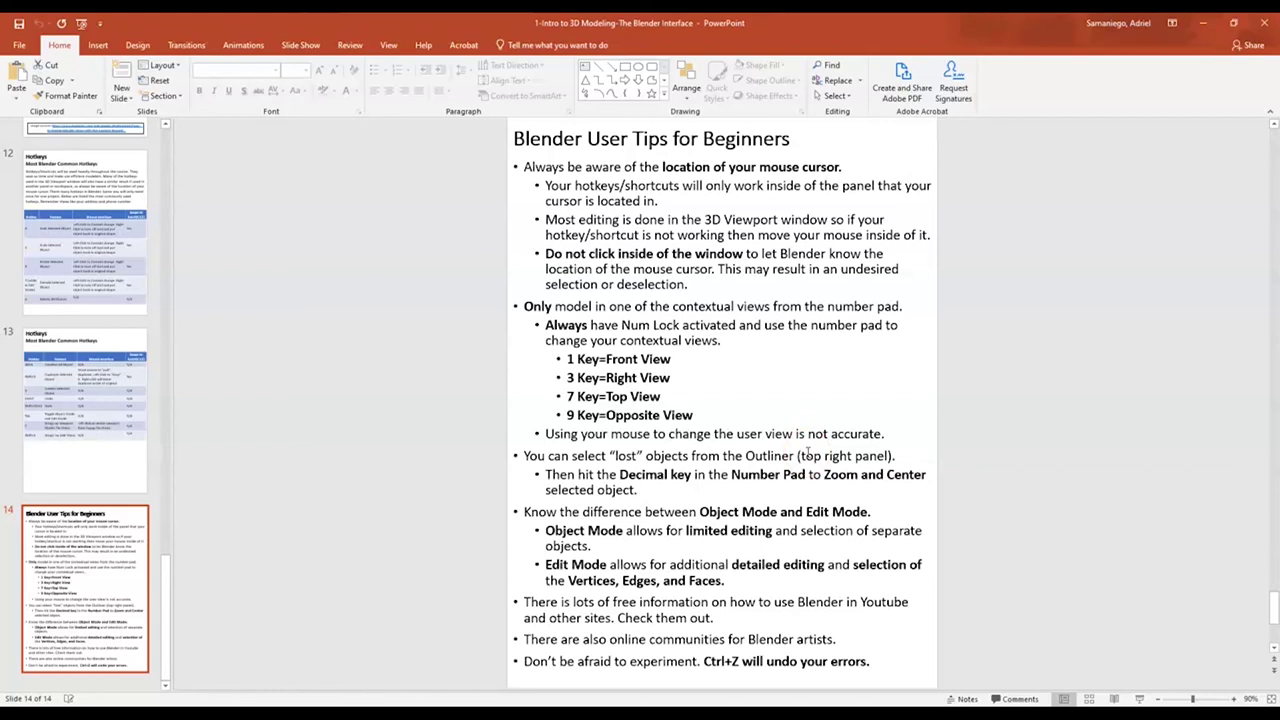
key("alt+Tab")
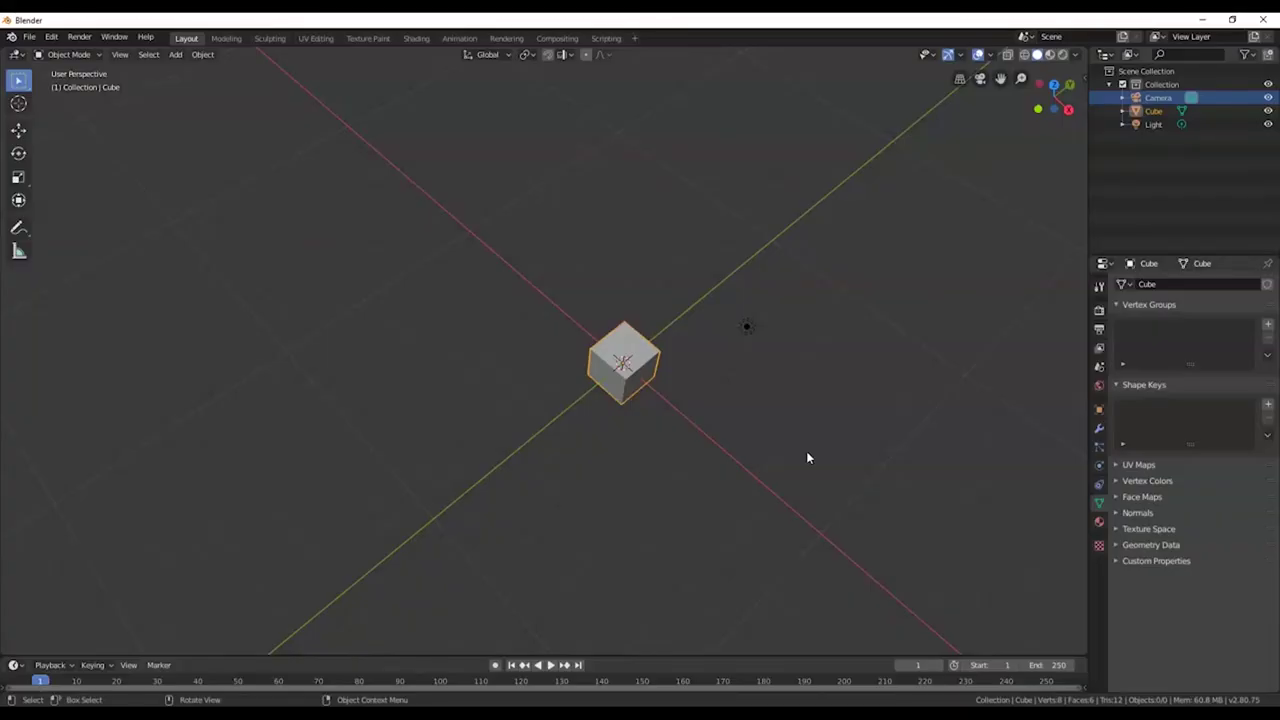
key("KP_1")
Zoom in and look straight down on the cube in Top view (Numpad 7)
left_click(739, 443)
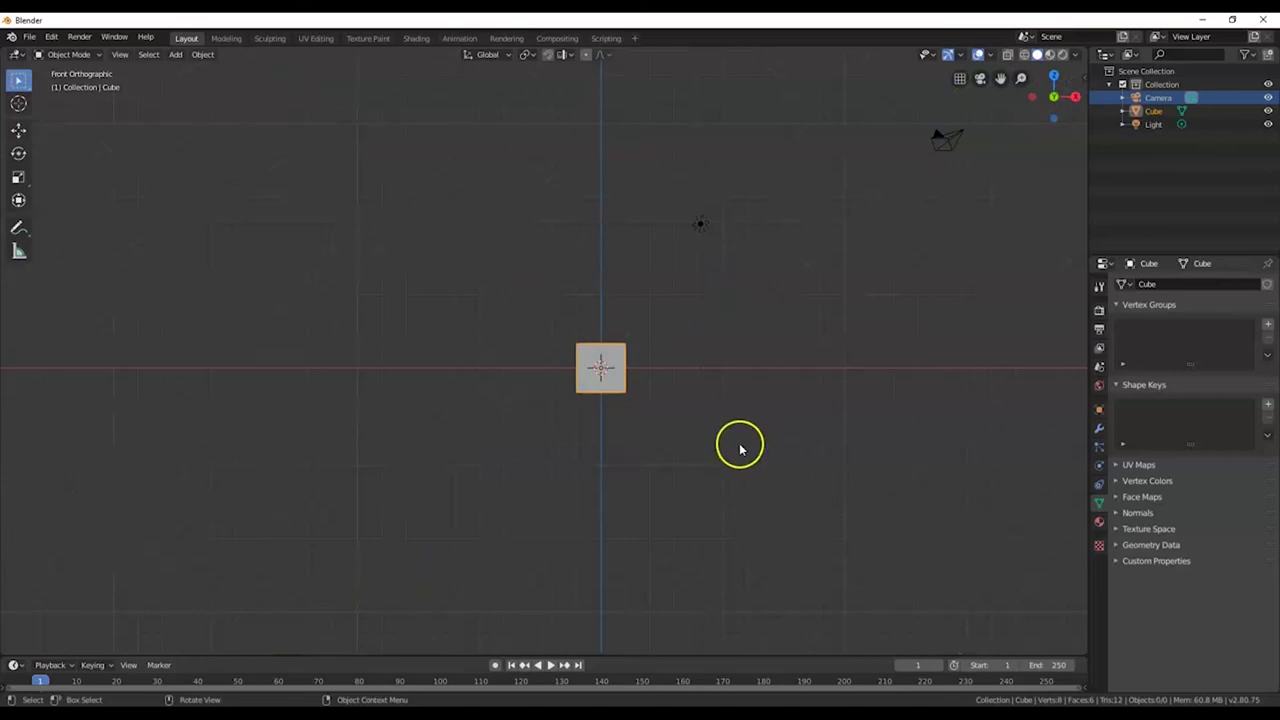
scroll(739, 443, "up", 2)
scroll(740, 450, "up", 1)
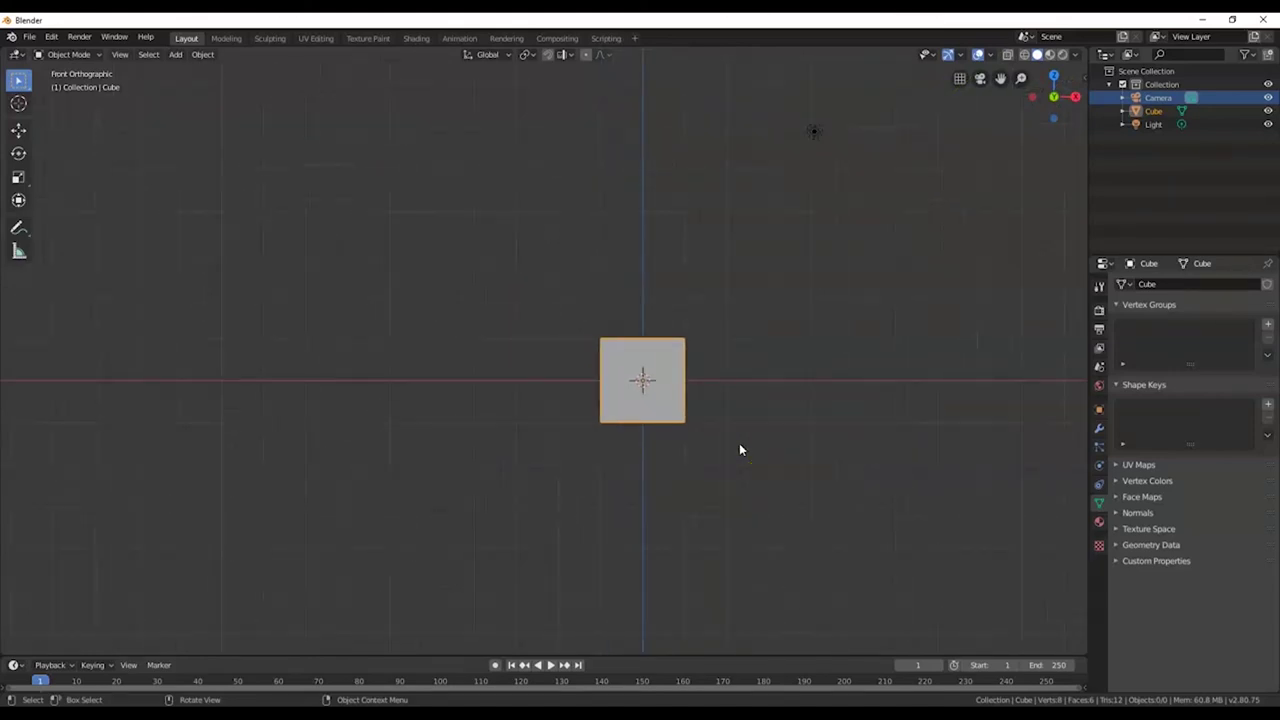
key("KP_7")
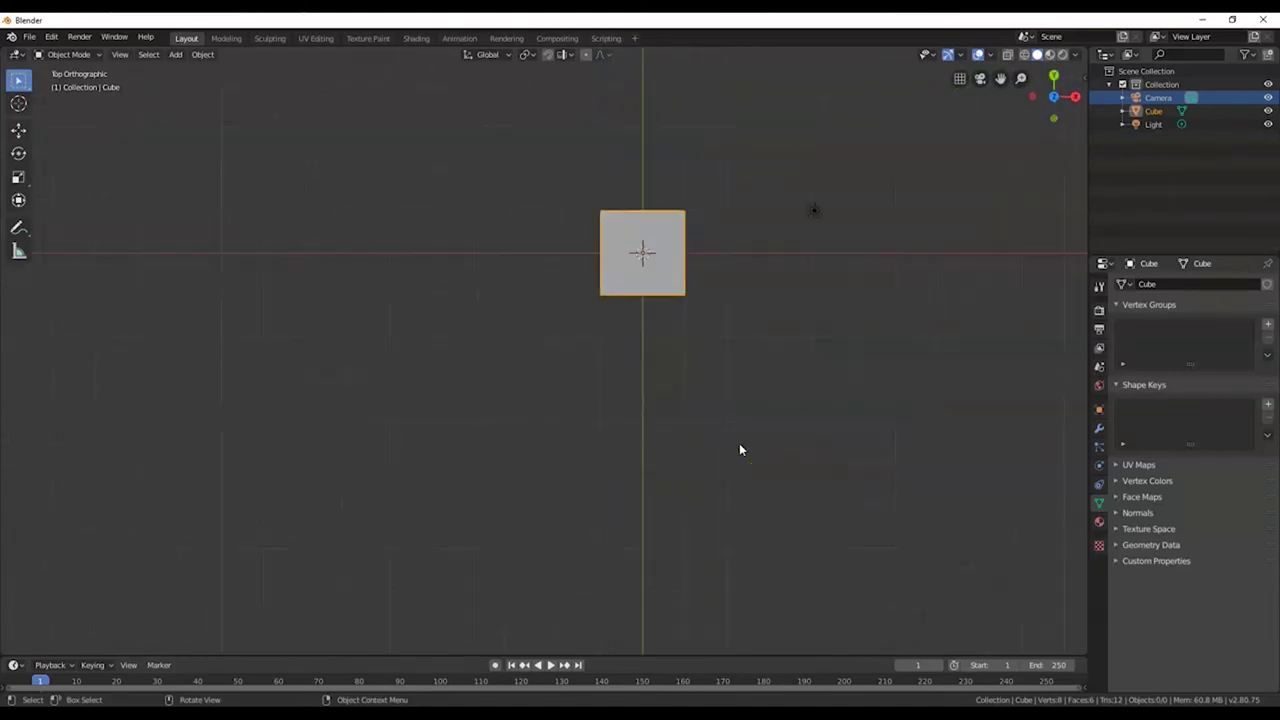
left_click(719, 415)
In Edit Mode, box-select the cube's bottom edge, trial-move it, and cancel the move
key("Tab")
scroll(735, 347, "up", 2)
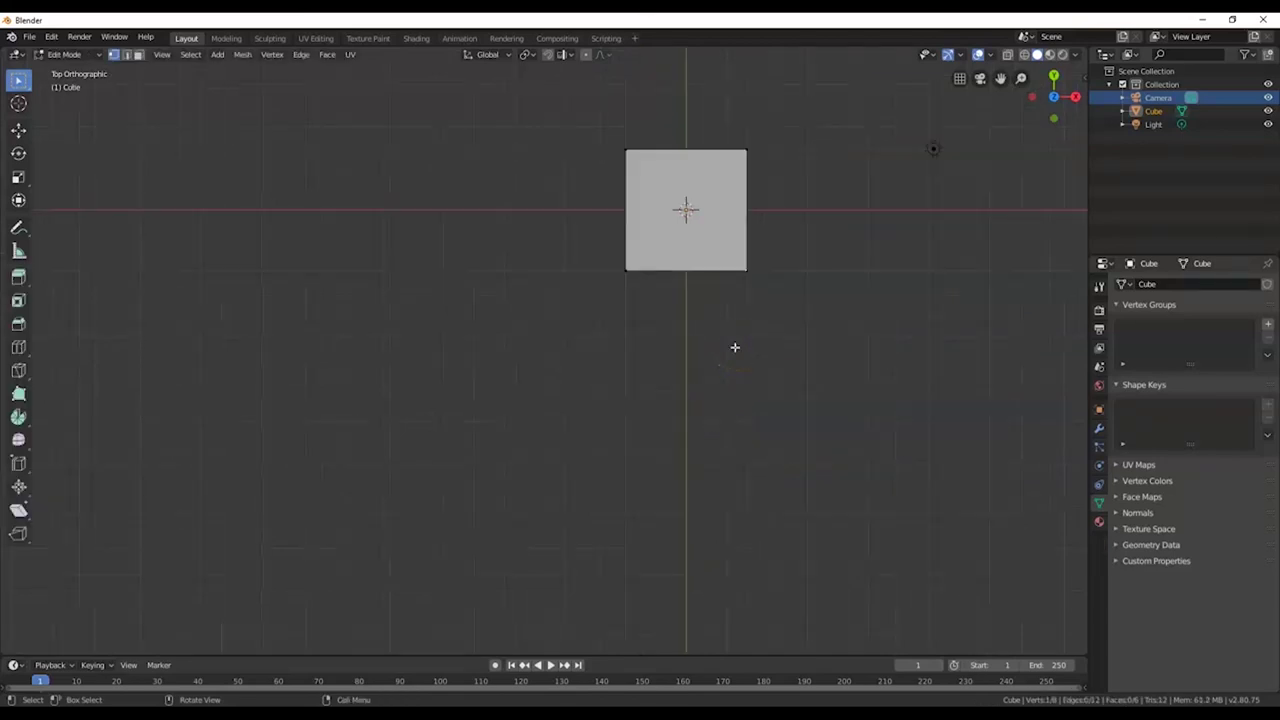
left_click_drag(589, 246, 785, 305)
key("g")
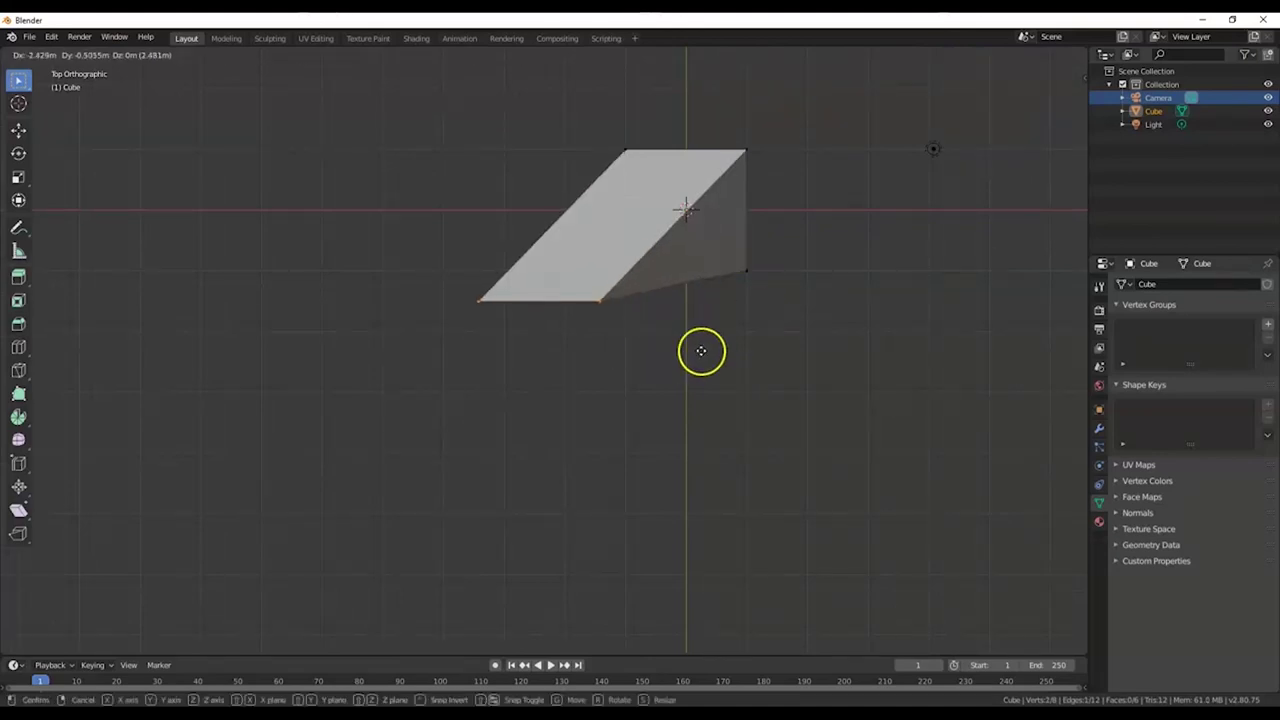
right_click(460, 284)
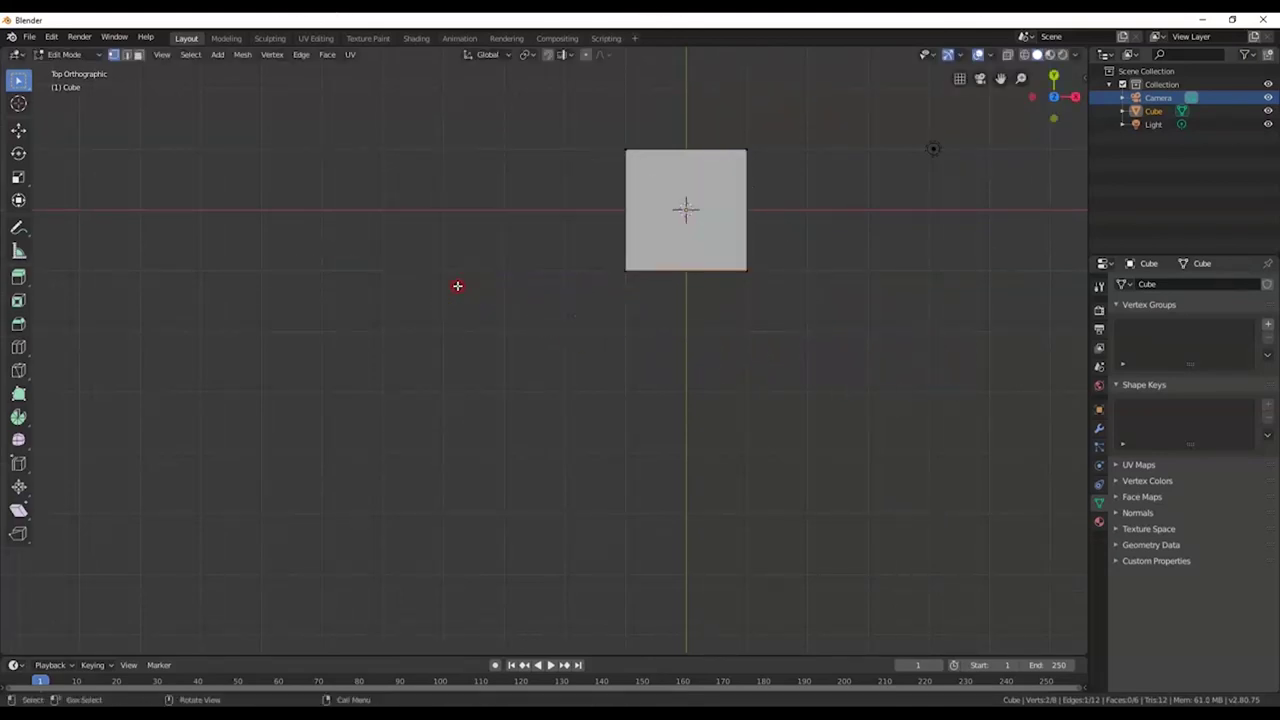
Box-select the vertices along the top edge, trial-move them, and cancel
key("b")
left_click_drag(580, 118, 791, 226)
key("g")
right_click(757, 272)
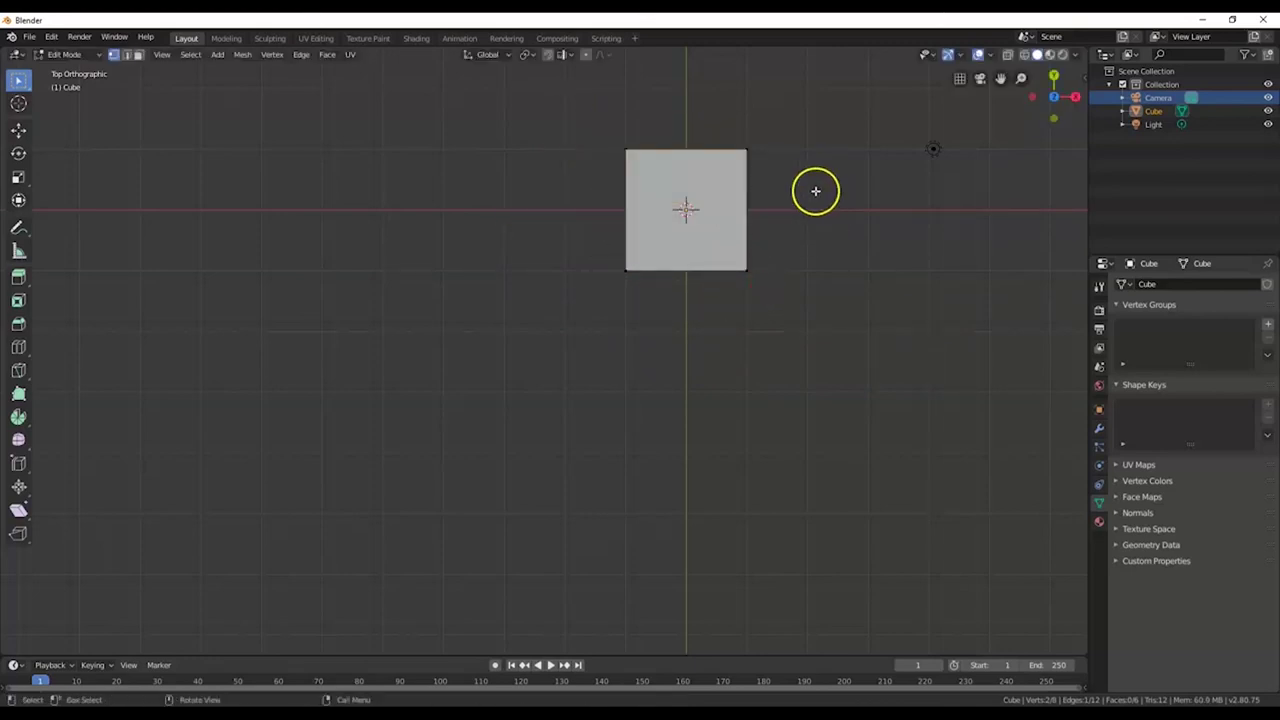
Switch to vertex select mode, box-select the two top vertices, trial-move them, and cancel
key("ctrl+Tab")
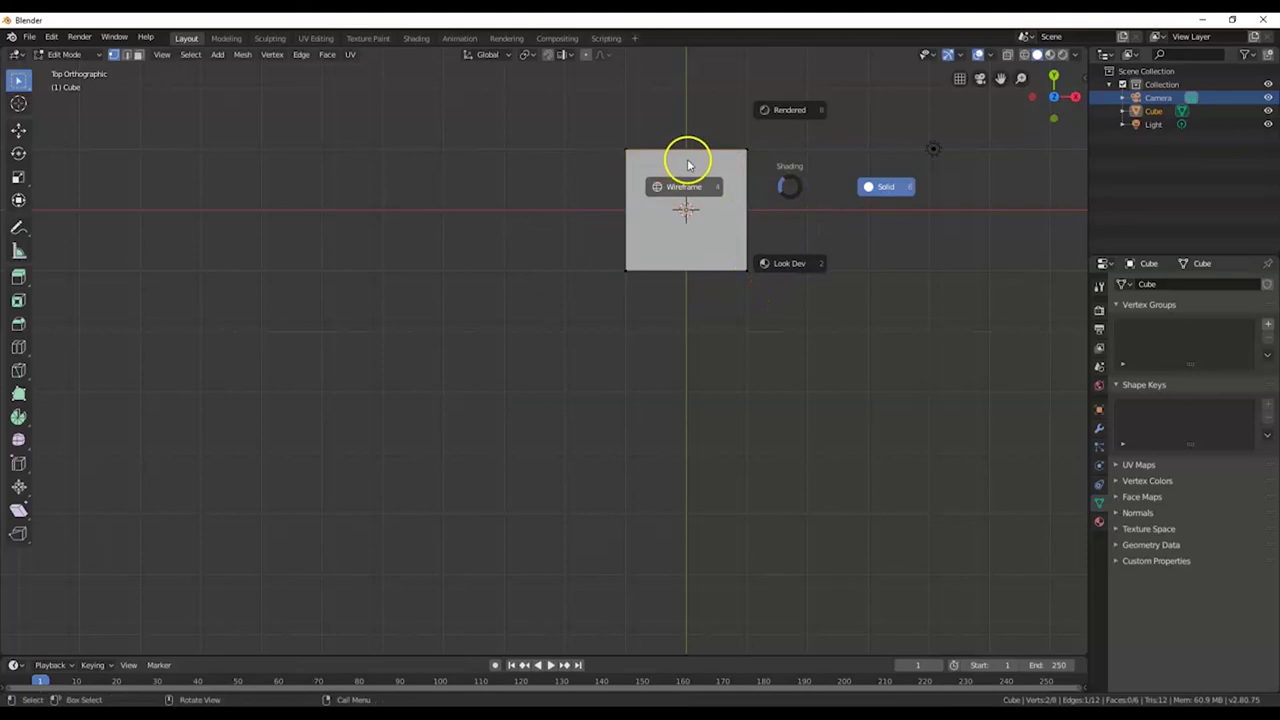
left_click(680, 188)
key("b")
left_click_drag(608, 140, 814, 177)
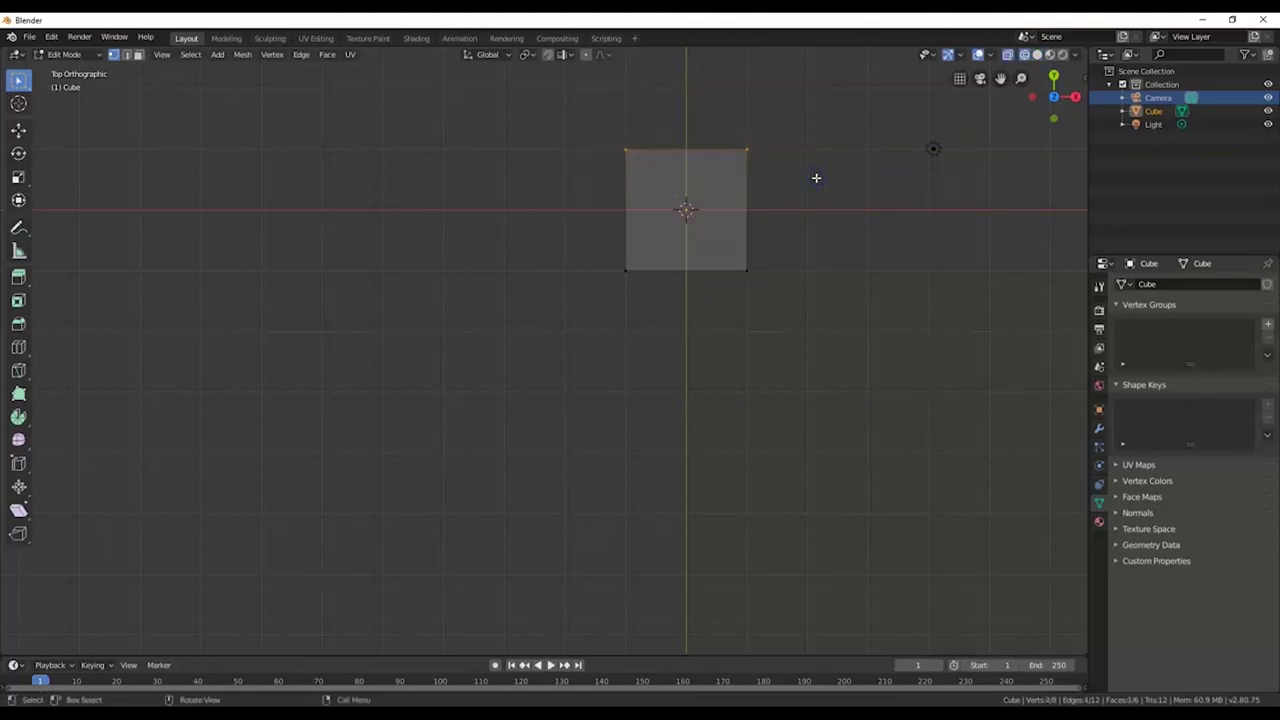
key("g")
right_click(810, 190)
Reselect the top vertices and the whole face, then return to Object Mode
left_click_drag(563, 113, 783, 202)
left_click(719, 215, "shift")
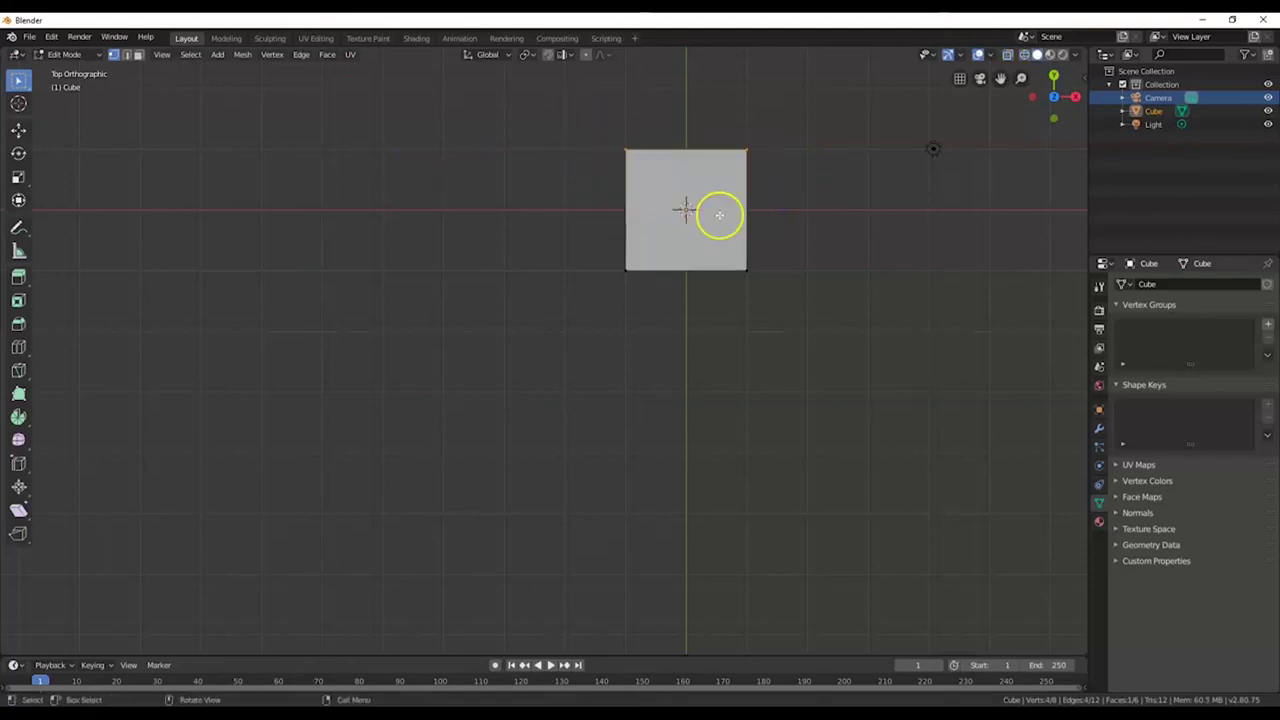
key("Tab")
Frame the cube in Front view with Numpad 1 and View Selected
middle_click_drag(723, 246, 749, 254)
key("KP_1")
key("KP_Decimal")
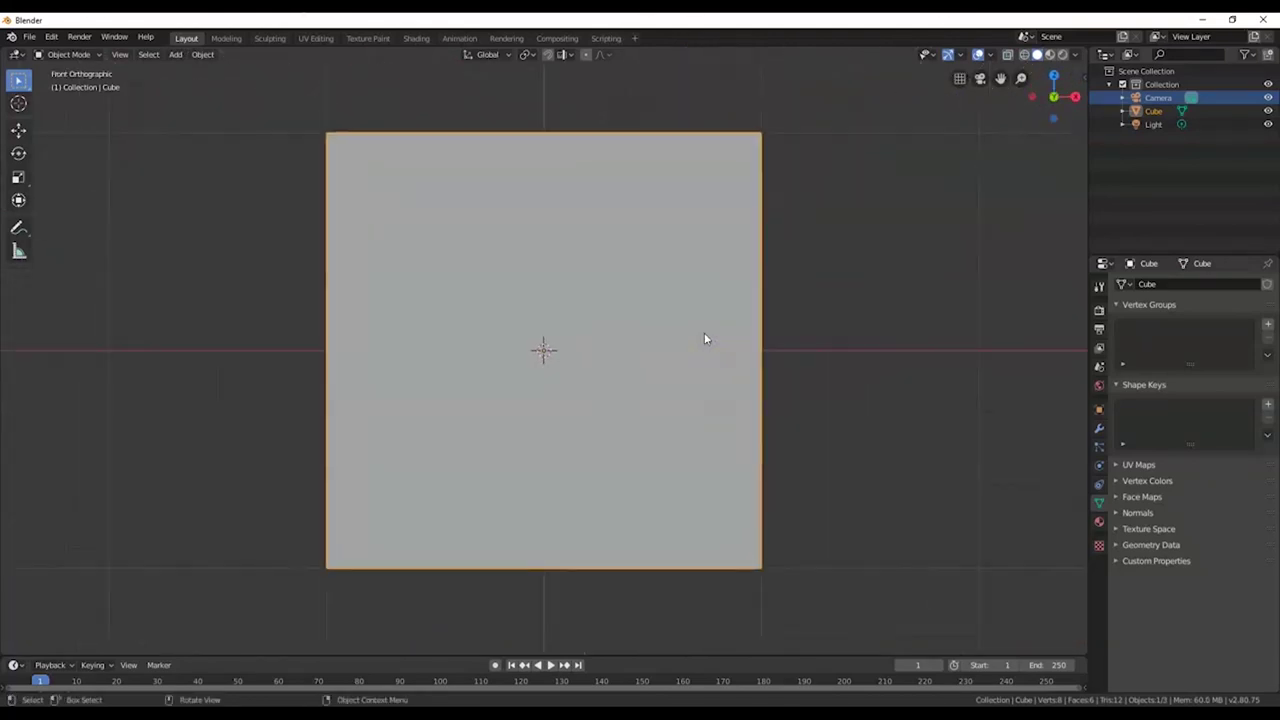
Zoom out and orbit from Front view into User Perspective, briefly checking the tips slide
scroll(704, 338, "down", 5)
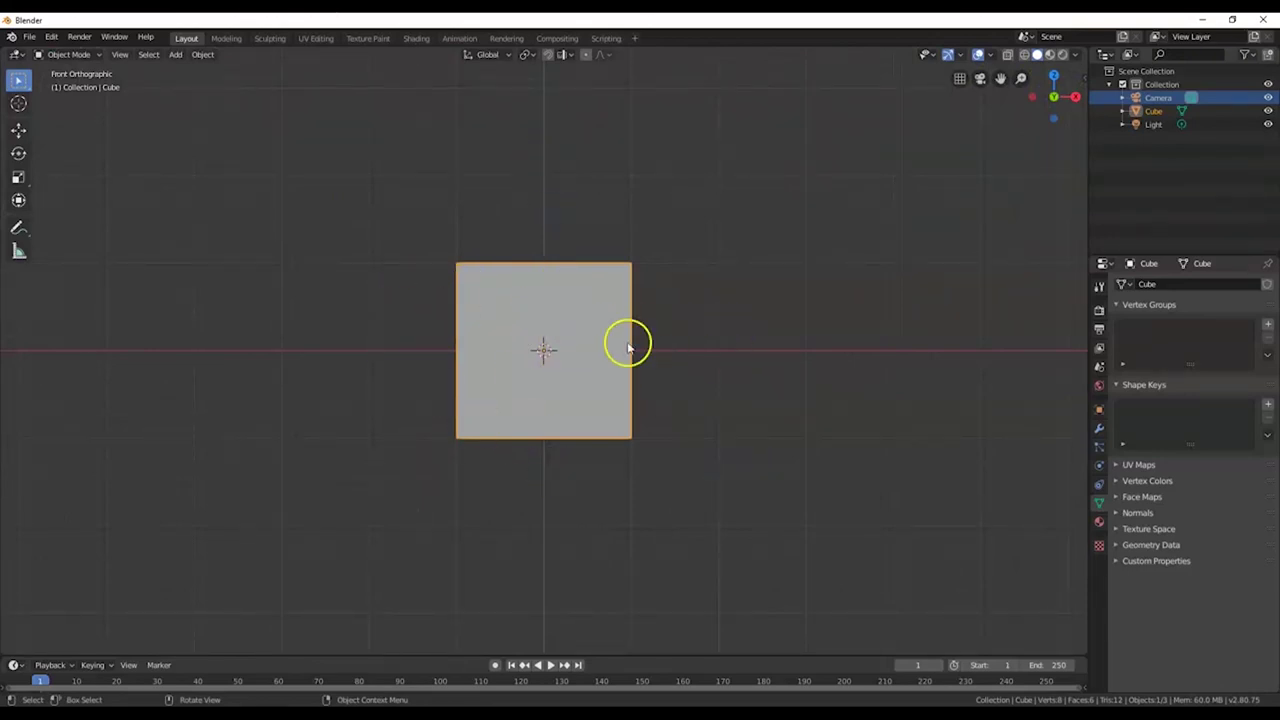
middle_click_drag(740, 351, 634, 403)
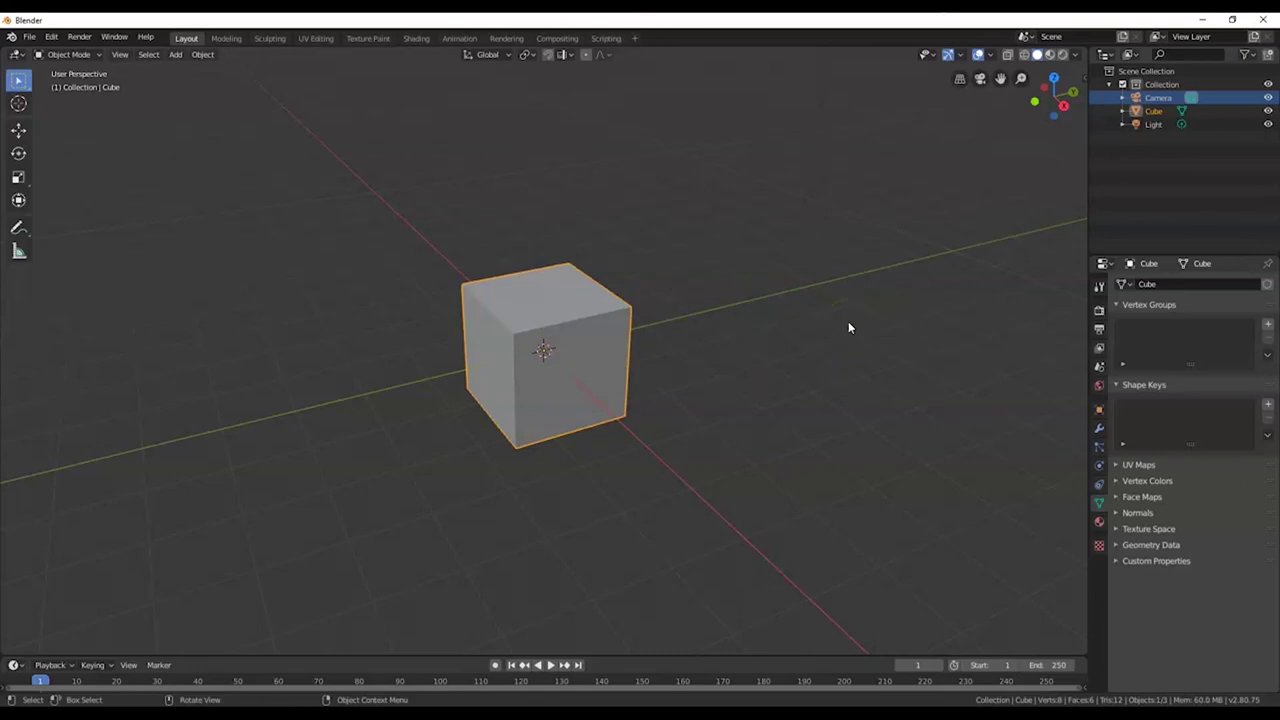
key("alt+Tab")
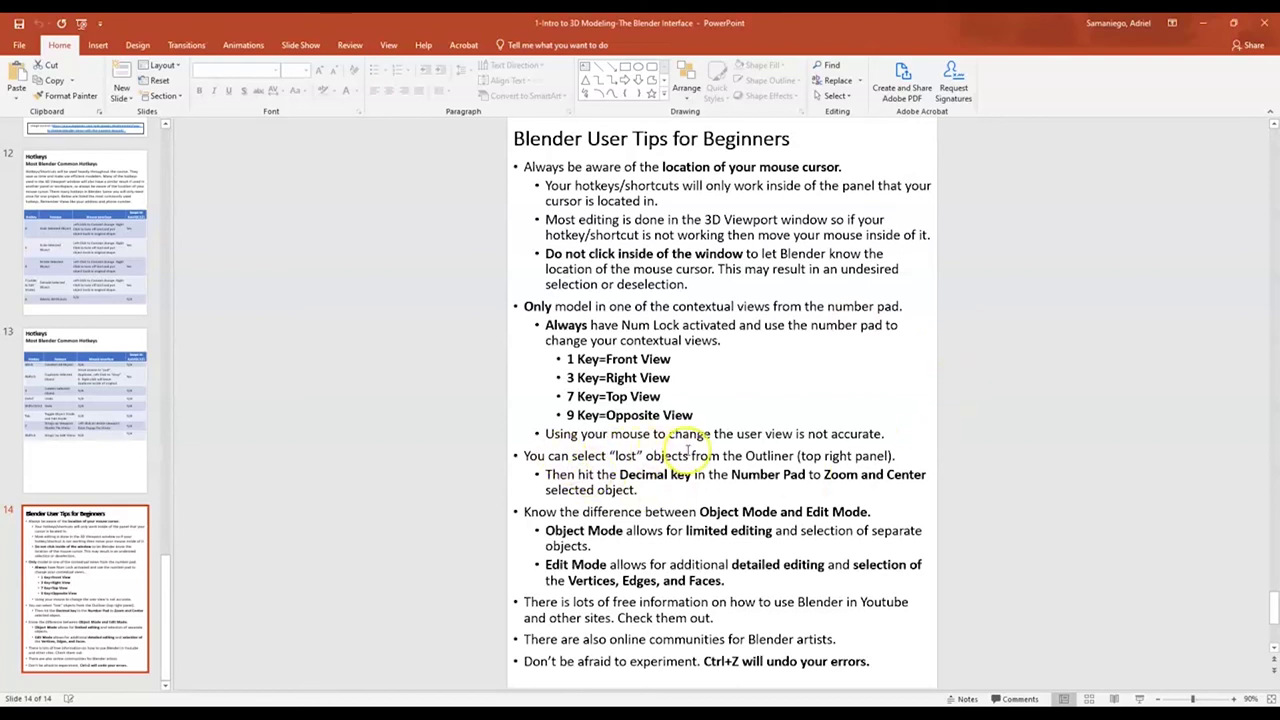
key("alt+Tab")
middle_click_drag(663, 403, 618, 367)
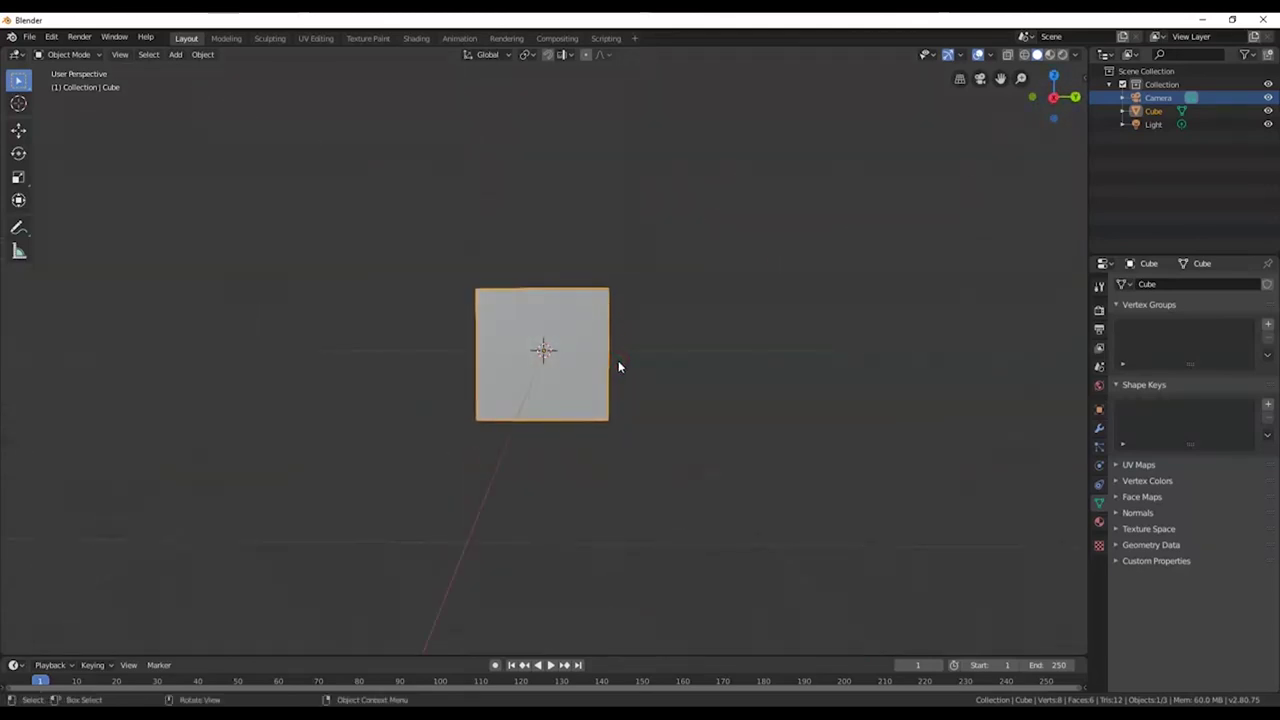
View the cube from the right side (Numpad 3), then orbit, zoom out and pan away
left_click(569, 368)
key("KP_3")
mouse_move(567, 389)
middle_mouse_down()
mouse_move(586, 391)
mouse_move(569, 397)
middle_mouse_up()
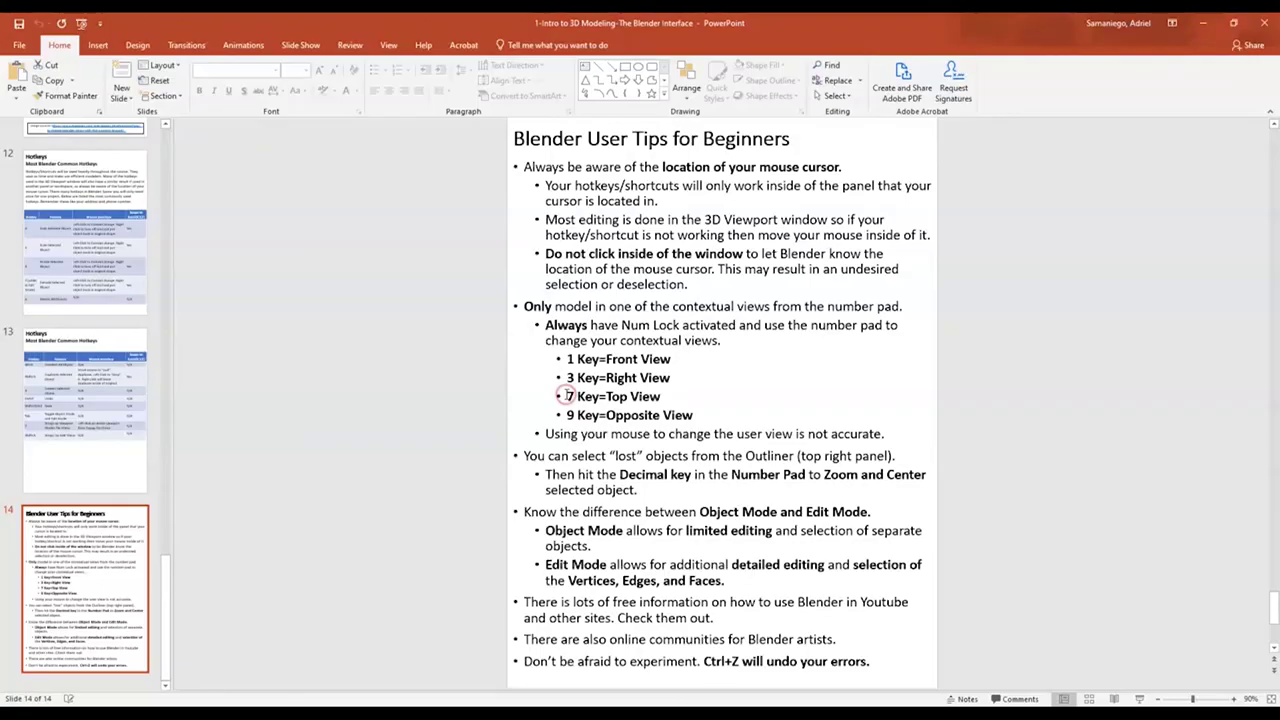
left_click(790, 433)
left_click(806, 406)
left_click(689, 497)
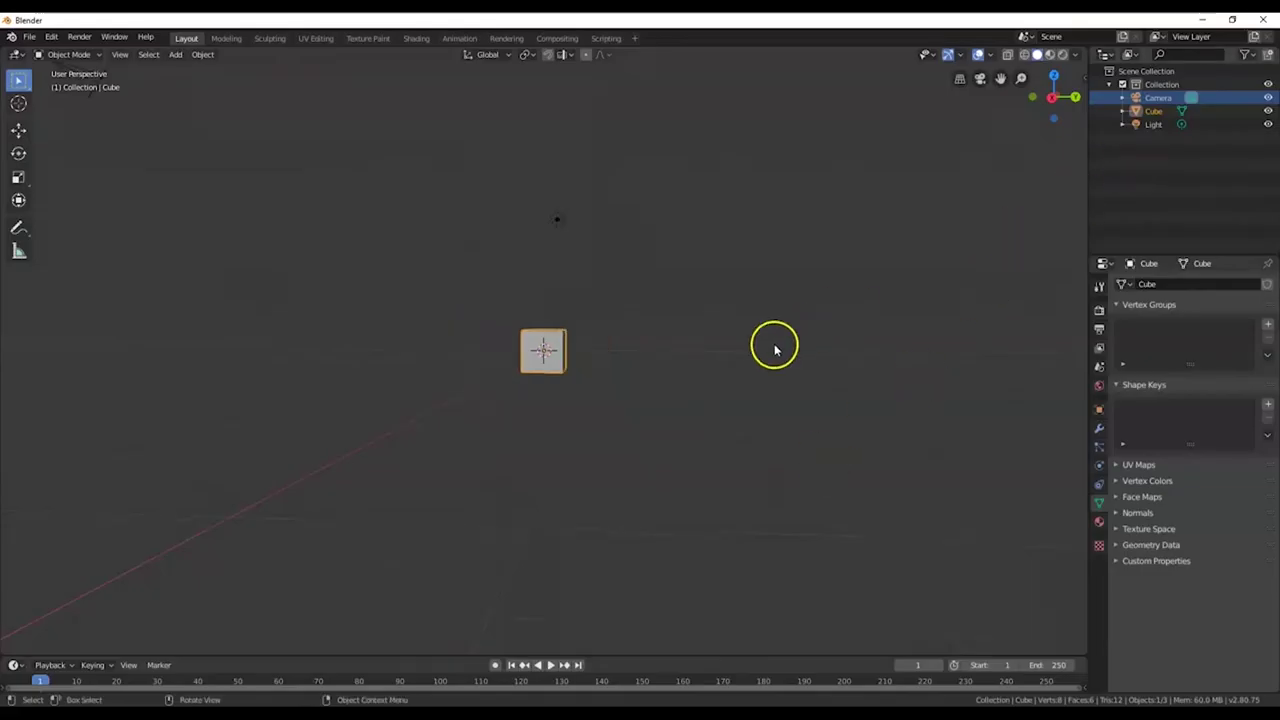
scroll(775, 350, "down", 5)
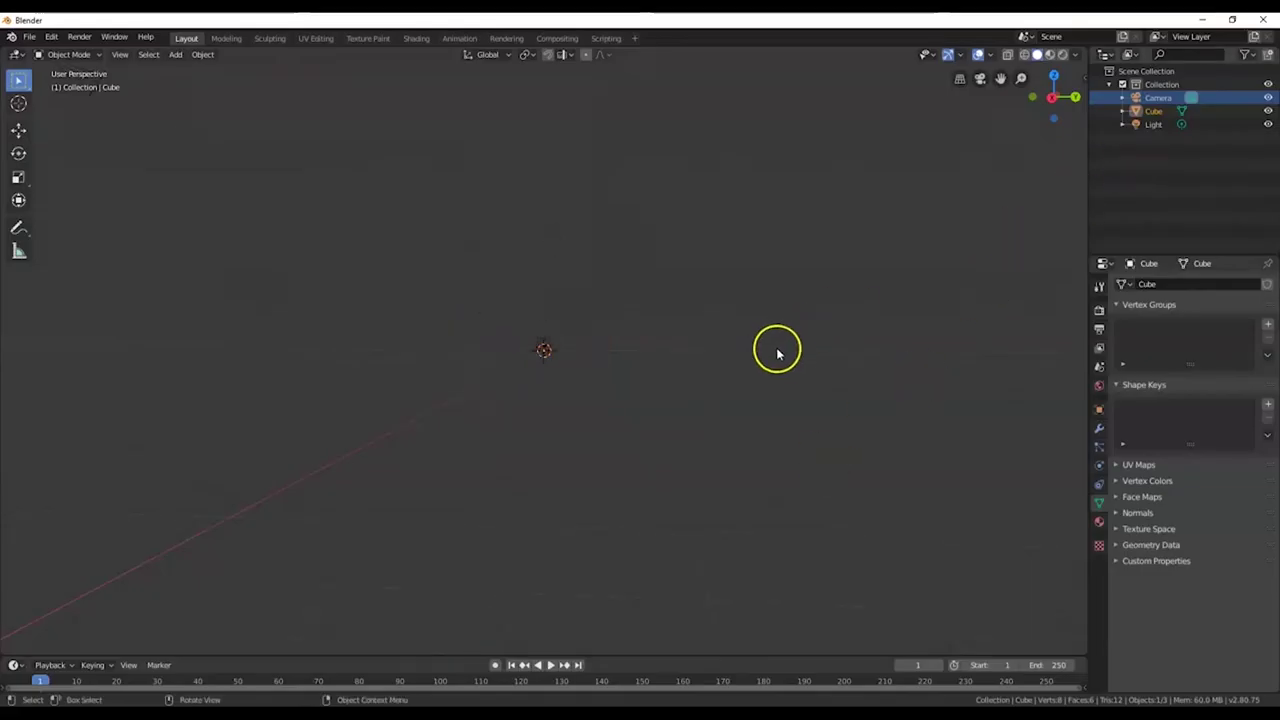
middle_click_drag(414, 277, 650, 318, "shift")
scroll(660, 318, "down", 2)
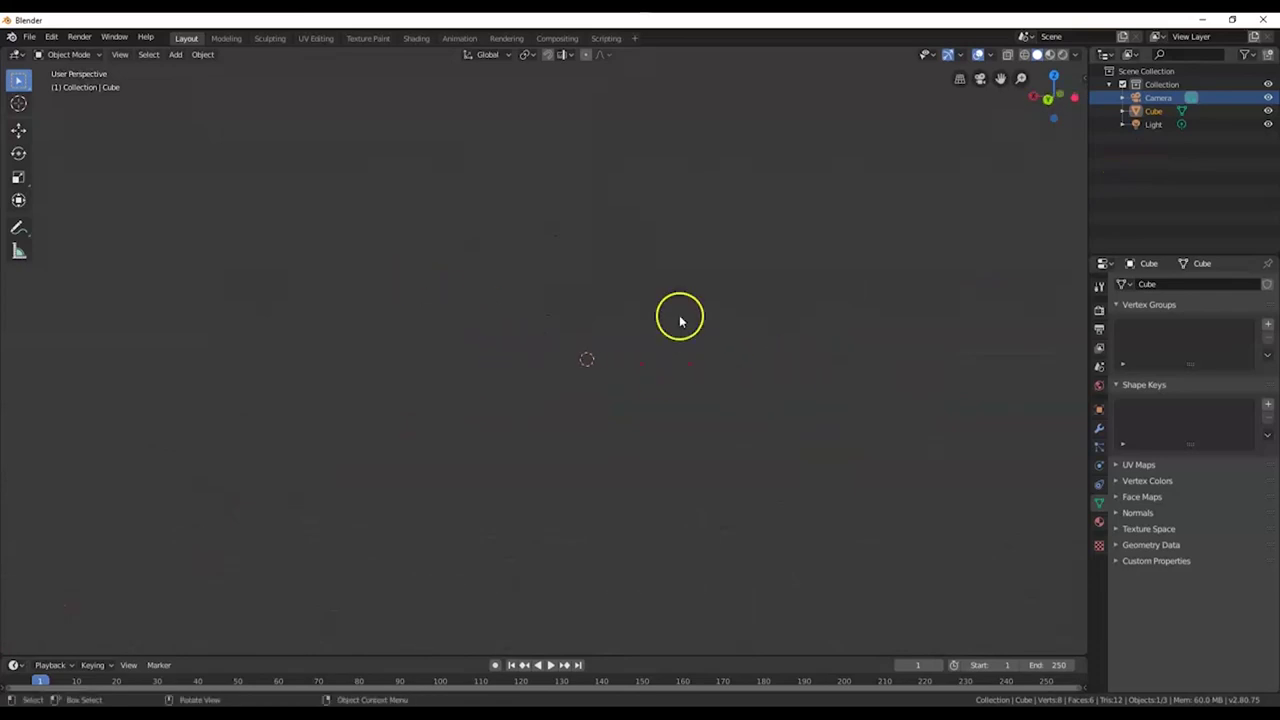
Select Cube in the Outliner and centre the view on it with View Selected
left_click(1153, 113)
left_click(1153, 123)
left_click(1154, 111)
left_click(574, 283)
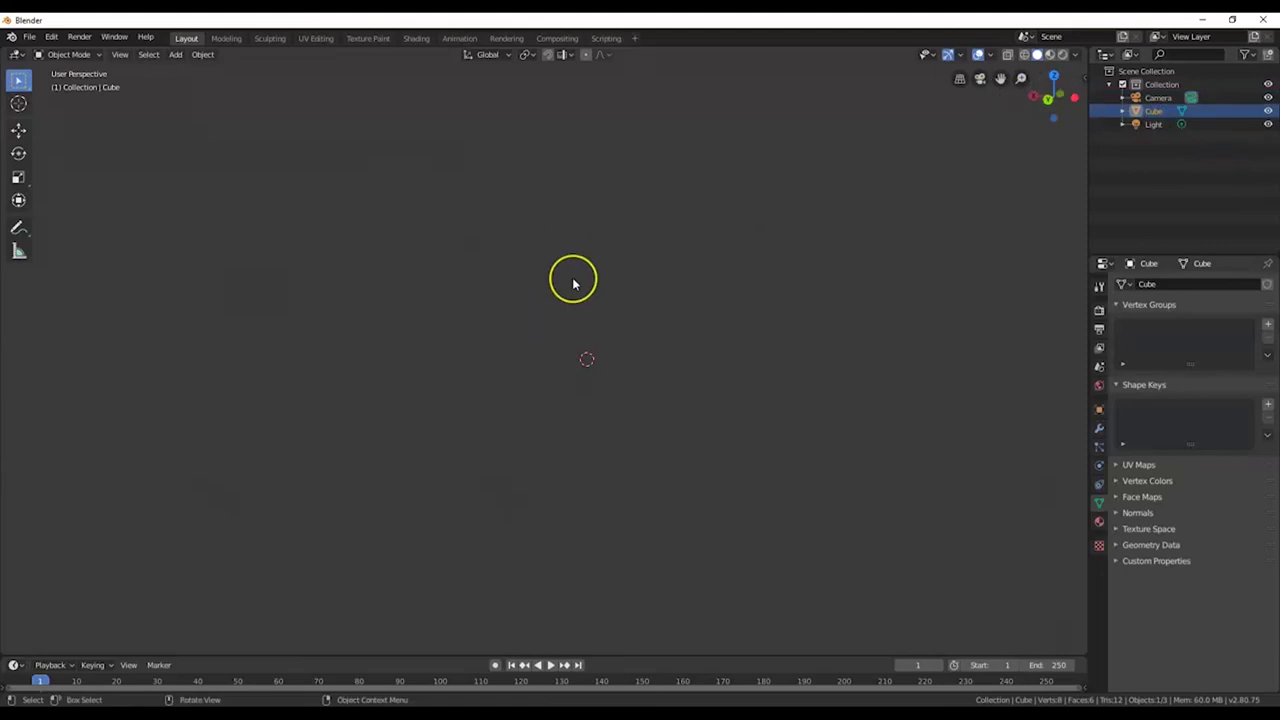
key("KP_Decimal")
scroll(572, 277, "down", 6)
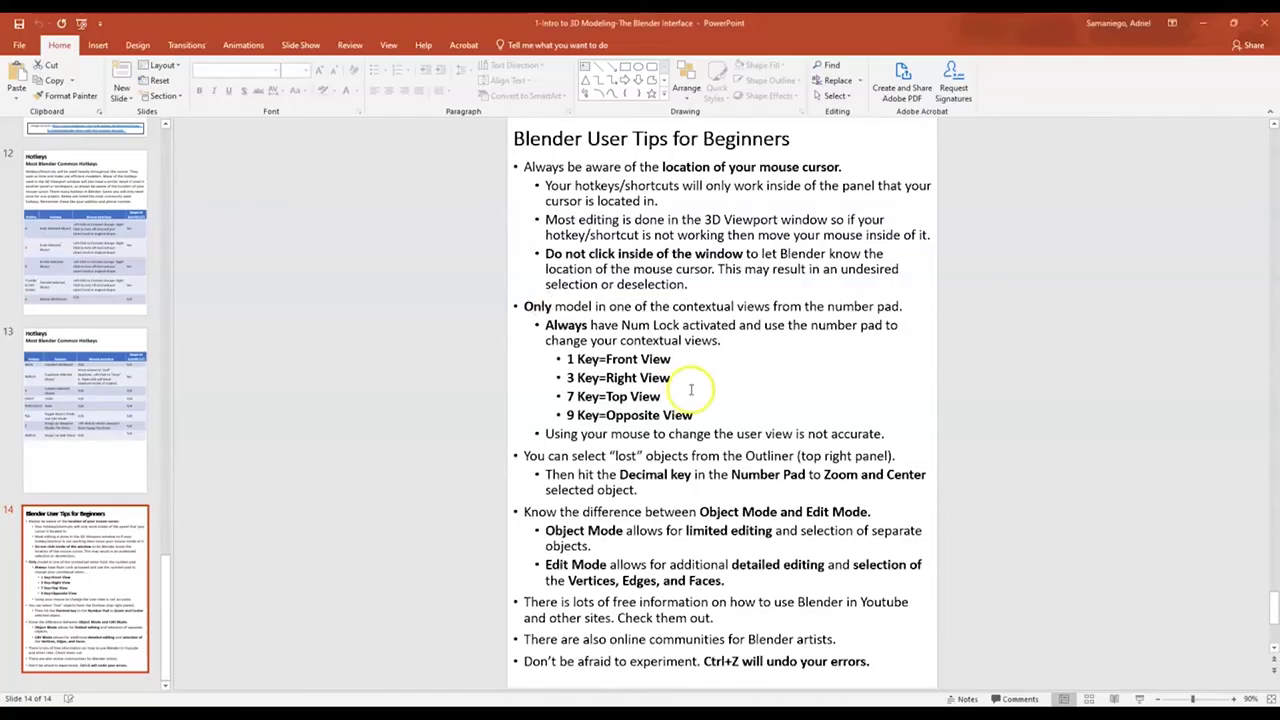
Select the whole cube mesh in Edit Mode, orbit to its top face, then show the tips slide
scroll(680, 392, "down", 1)
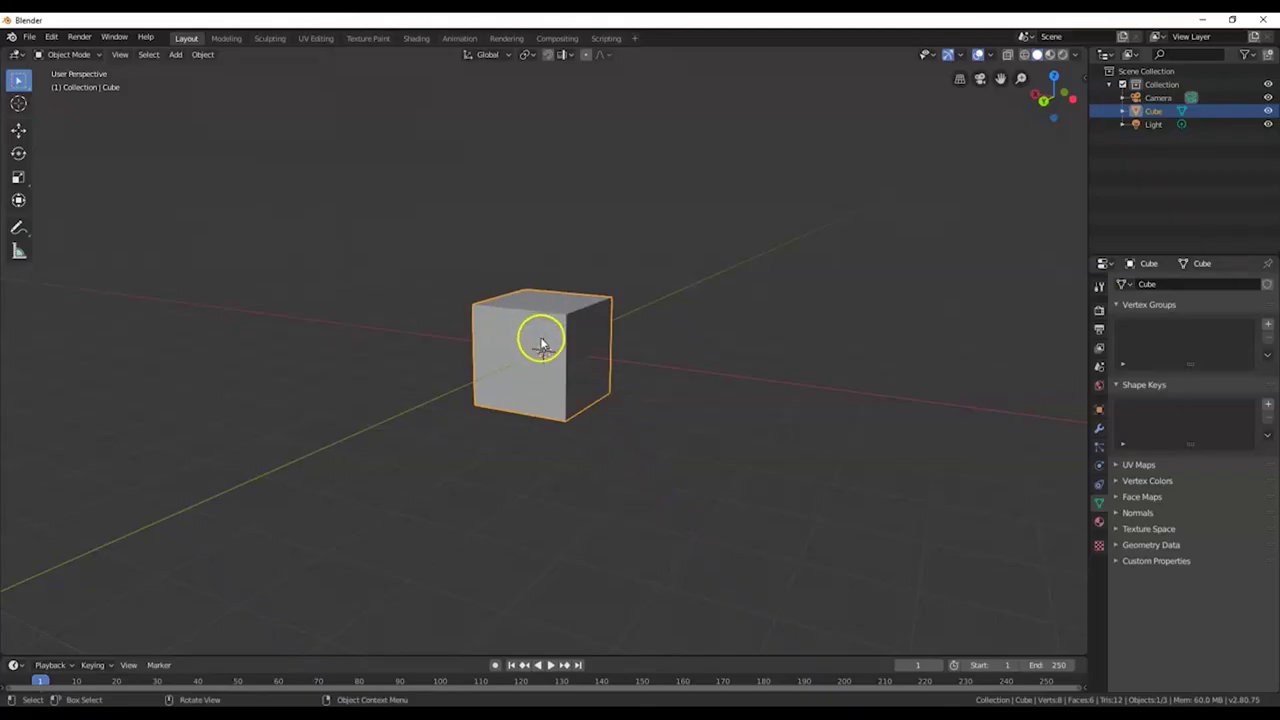
key("Tab")
key("Tab")
key("Tab")
key("Tab")
key("Tab")
key("Tab")
key("Tab")
key("Tab")
key("Tab")
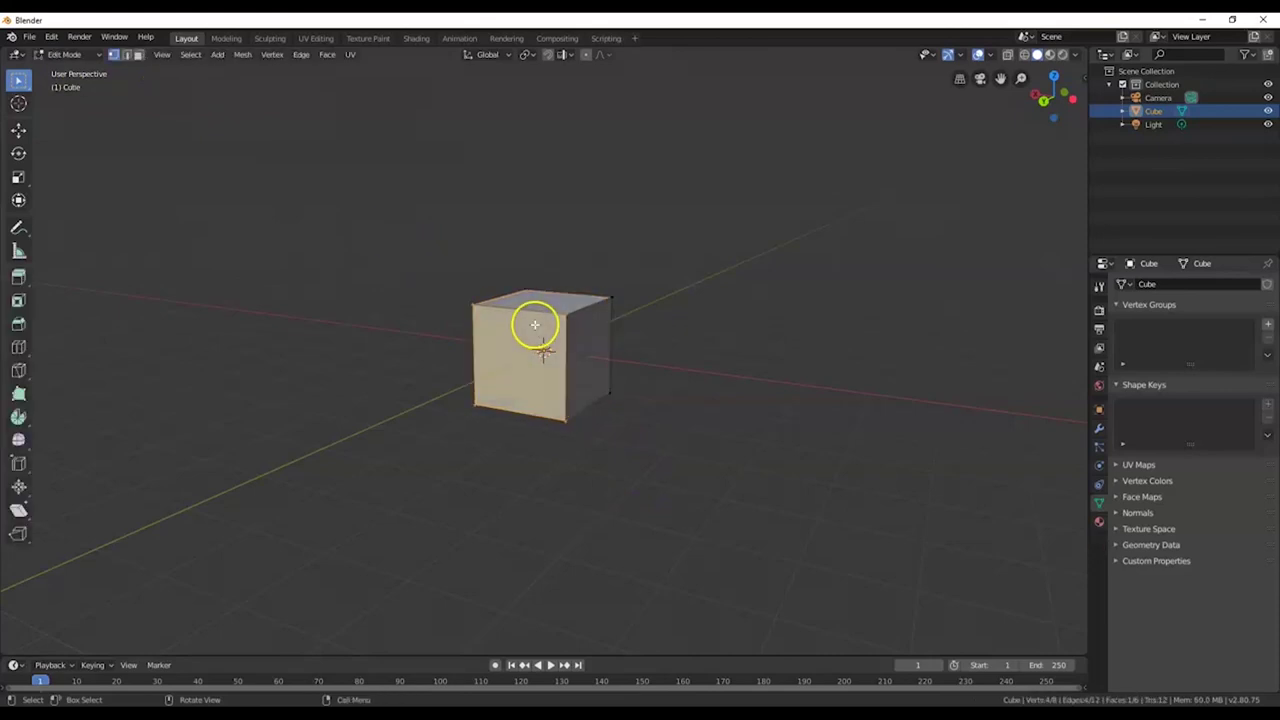
key("a")
middle_click_drag(571, 349, 531, 367)
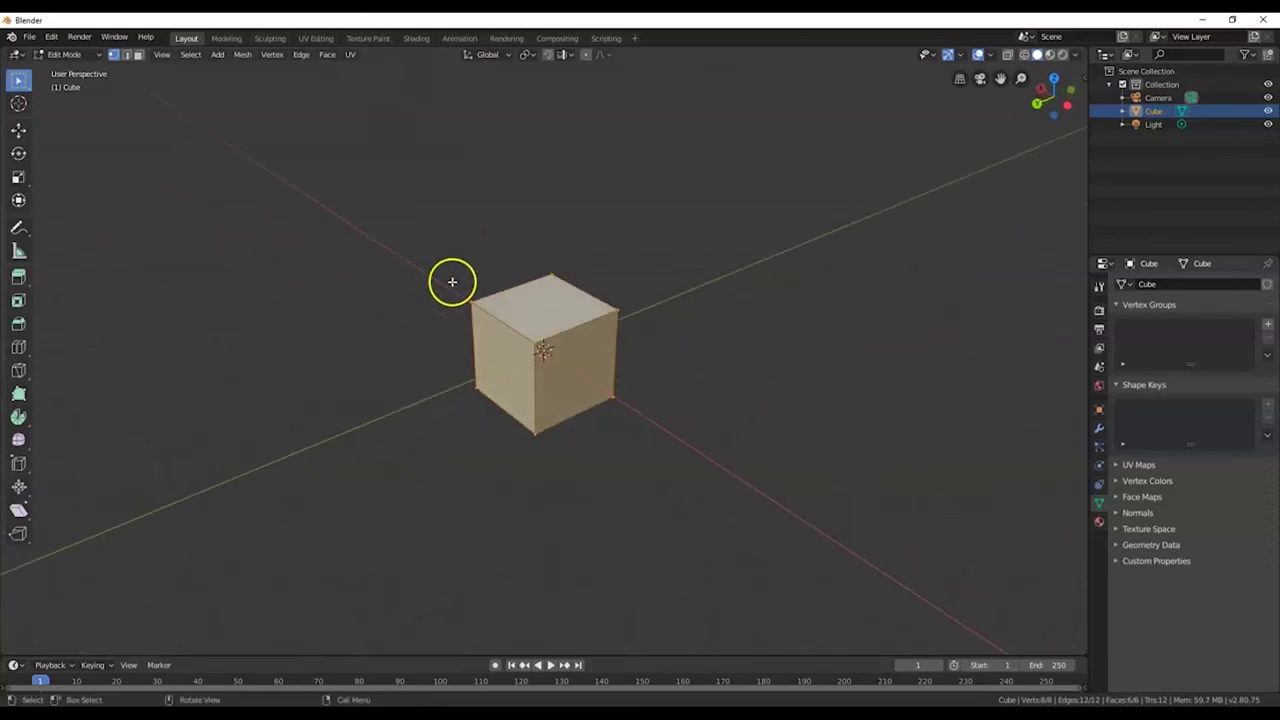
scroll(473, 288, "up", 3)
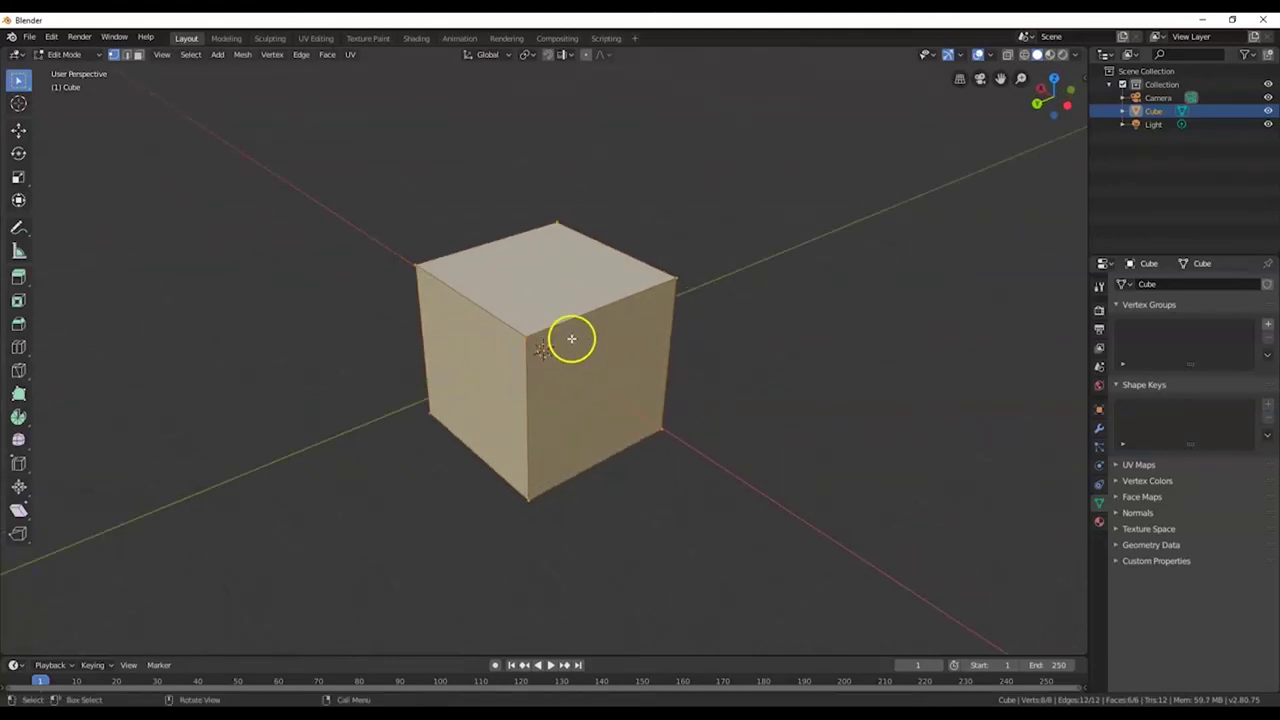
key("alt+Tab")
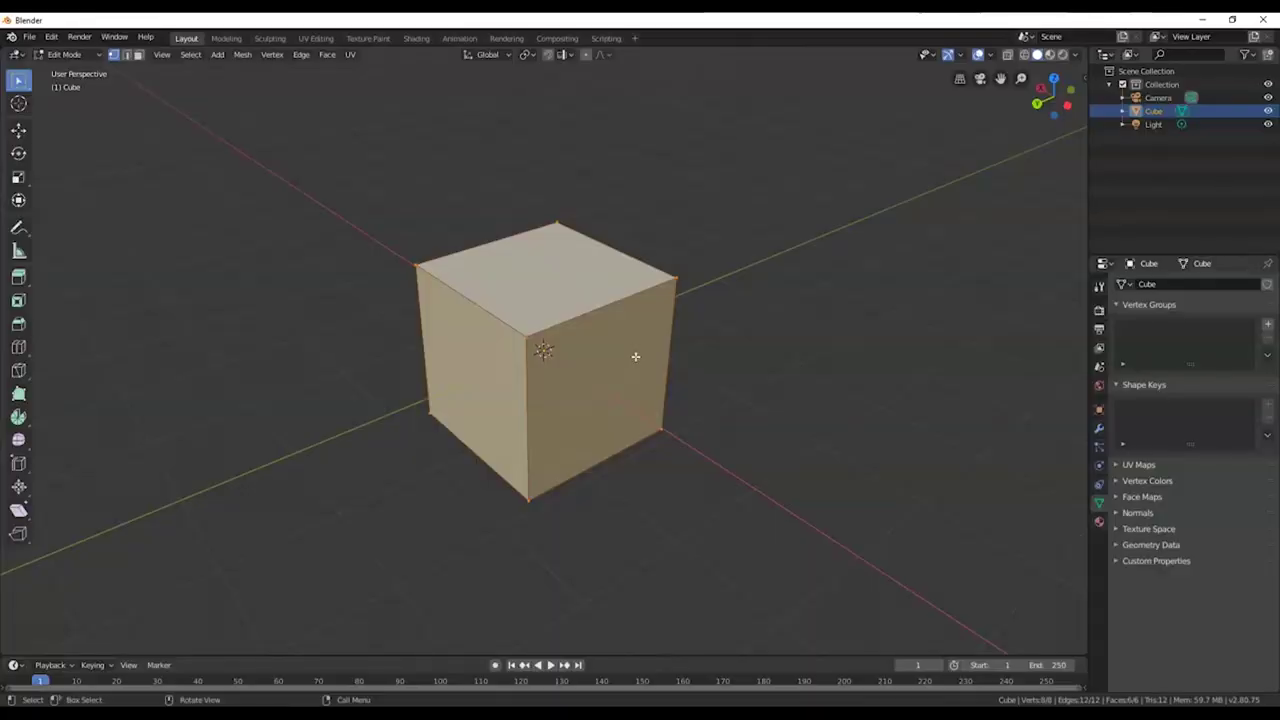
Trial-move the cube, enter Edit Mode, and move the whole selected mesh to a new position
key("g")
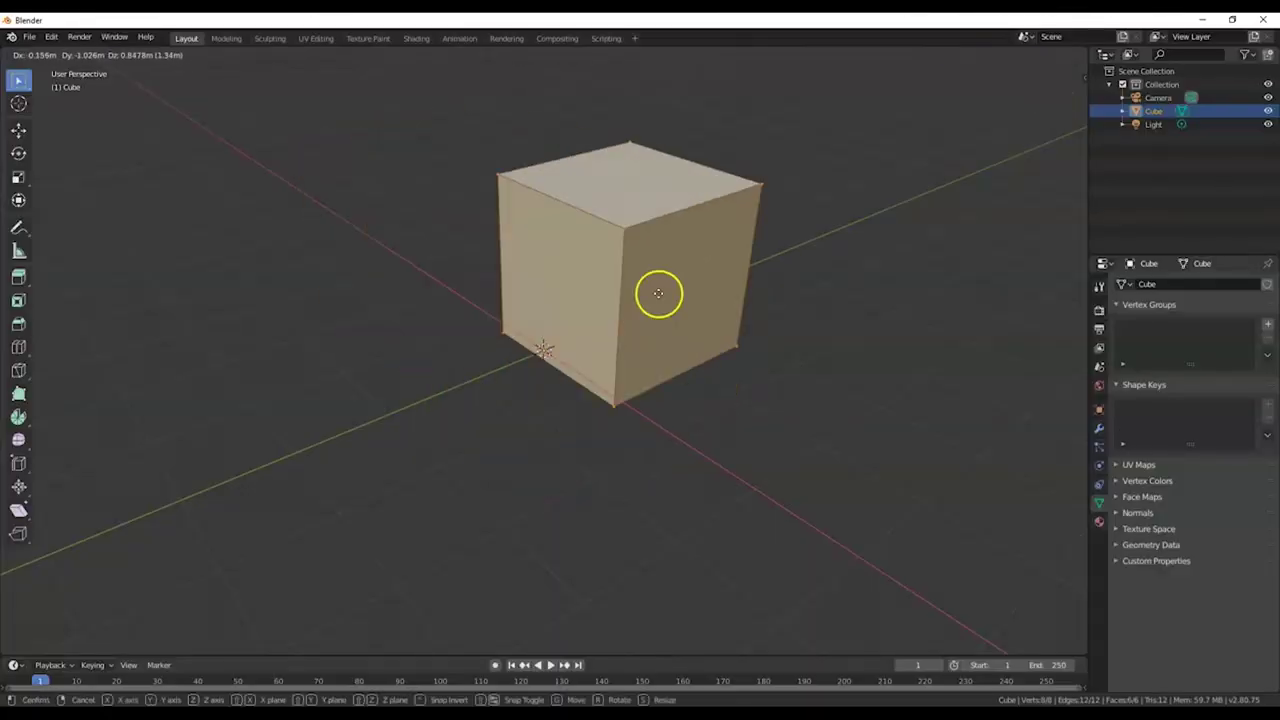
right_click(549, 286)
key("Tab")
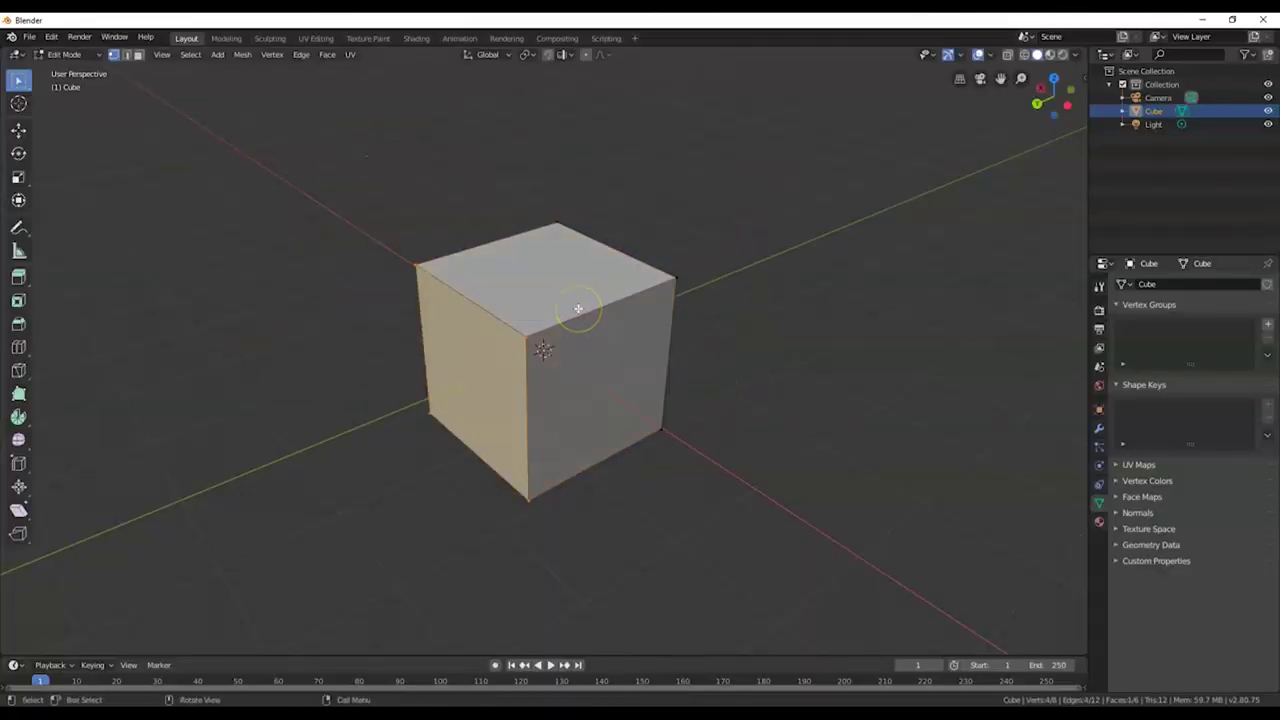
left_click(571, 306)
left_click(523, 317)
key("a")
key("g")
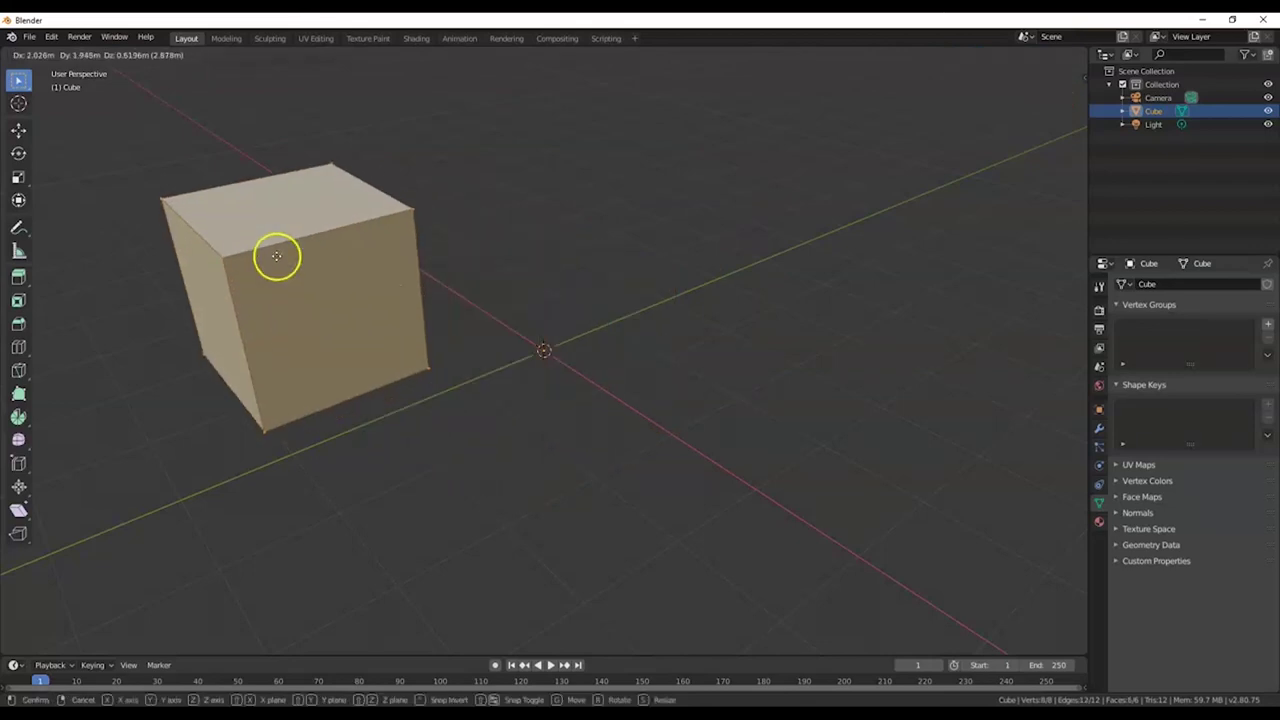
left_click(403, 222)
Drag three of the cube's vertices out of shape, then orbit out to show camera and light
left_click(443, 206)
key("g")
left_click(910, 344)
left_click(306, 154)
key("g")
left_click(708, 100)
left_click(207, 367)
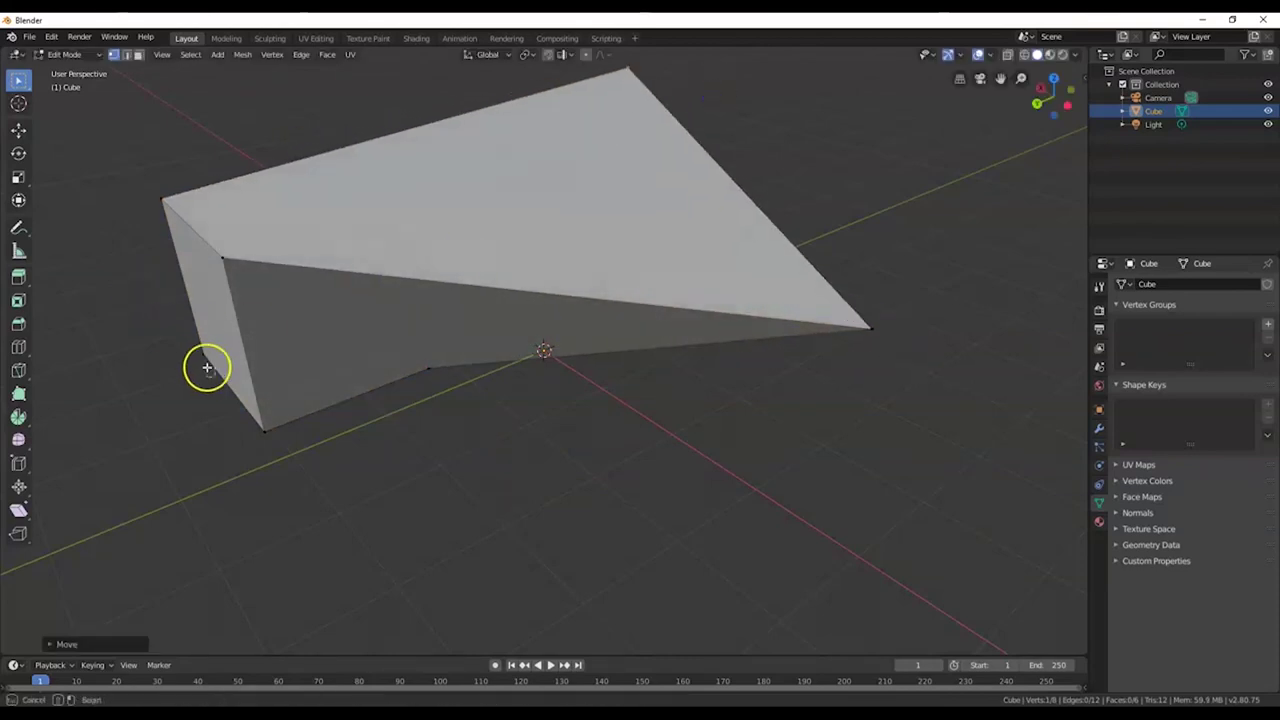
key("g")
left_click(486, 49)
scroll(471, 263, "down", 4)
middle_click_drag(471, 263, 551, 366)
Undo the distortions, frame the restored cube, and return it to Object Mode
key("ctrl+z")
key("ctrl+z")
key("ctrl+z")
key("ctrl+z")
key("a")
key("KP_Decimal")
key("Tab")
scroll(550, 368, "up", 3)
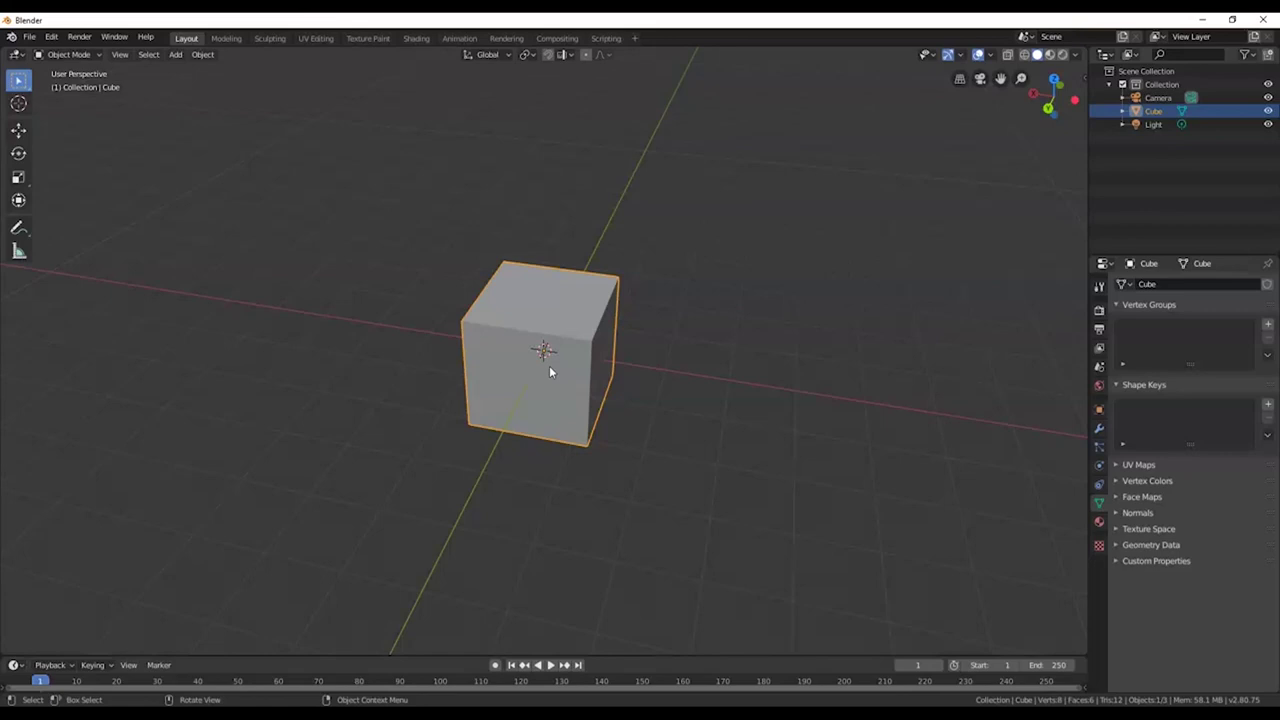
Let the video cut to the Thanks for Watching end card
left_click(14, 657)
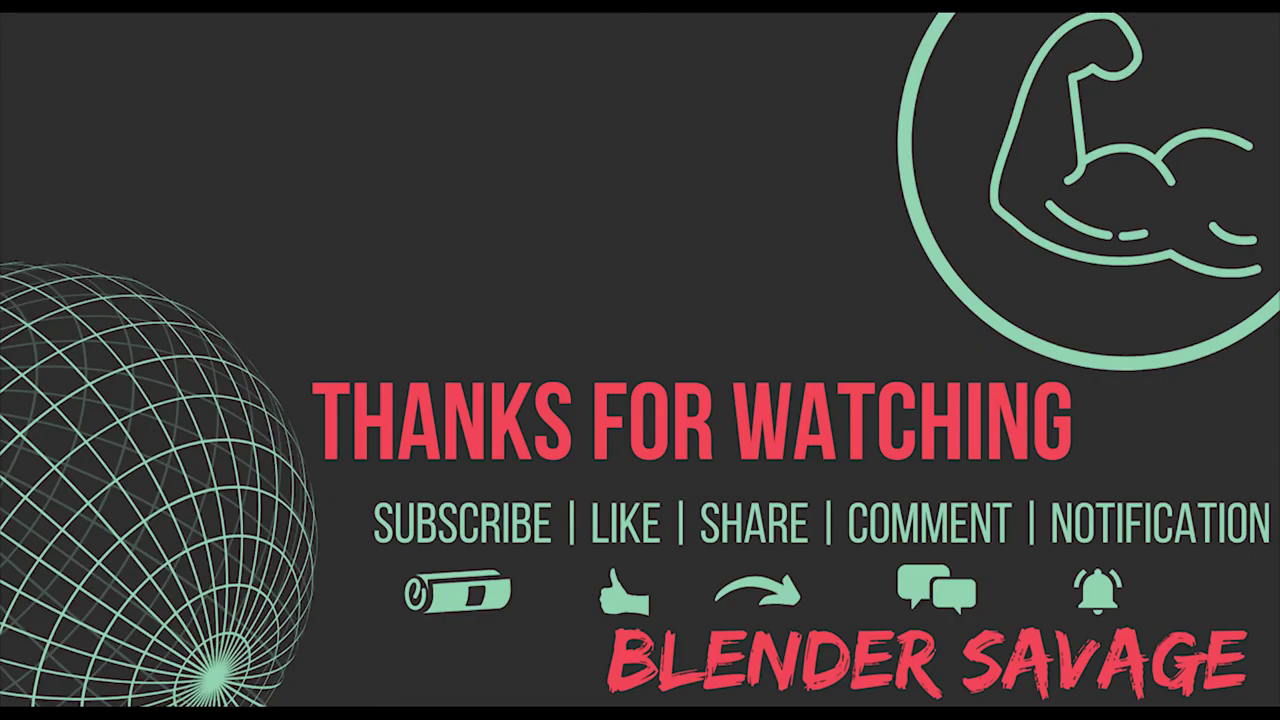